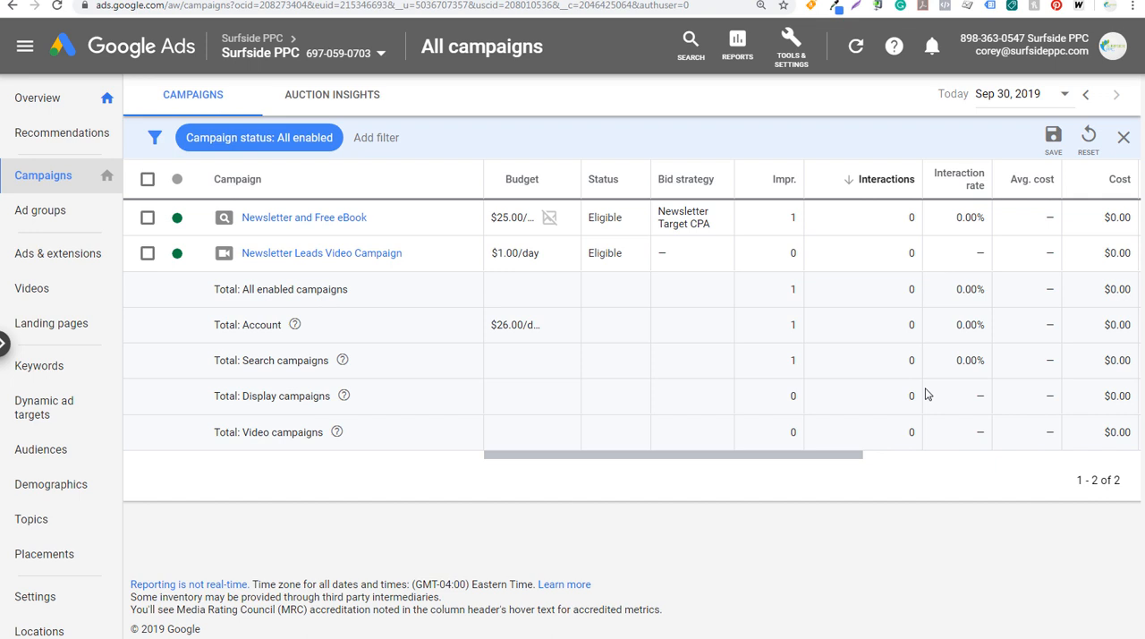
Open Keyword Planner and start discovering new keywords
{"action": "left_click", "coordinate": [799, 57]}
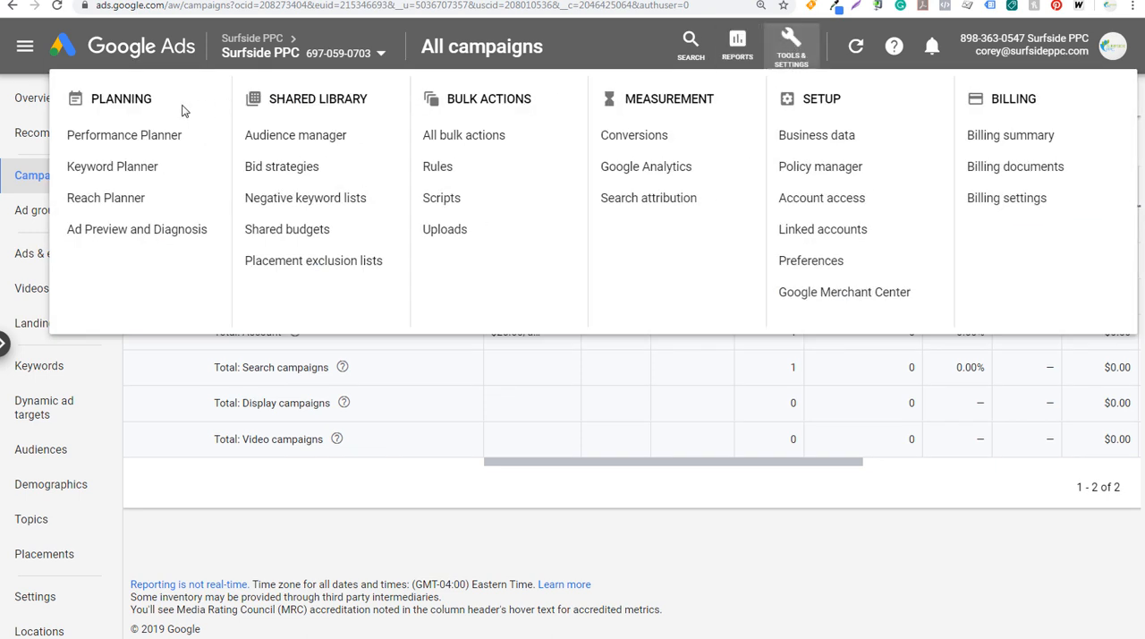
{"action": "left_click", "coordinate": [89, 177]}
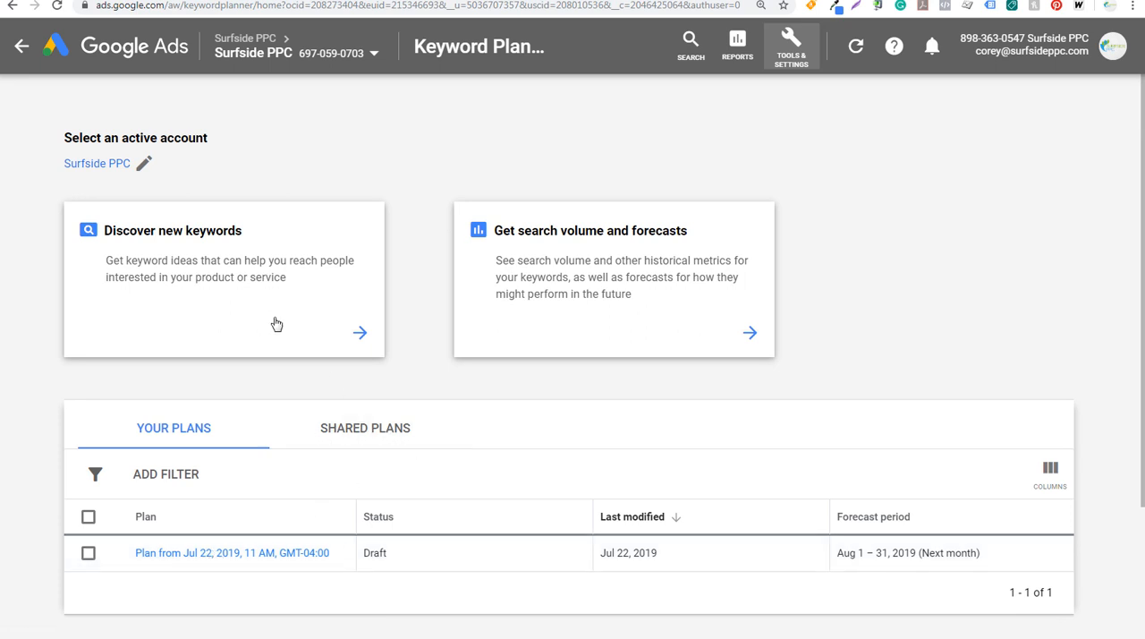
{"action": "left_click", "coordinate": [265, 274]}
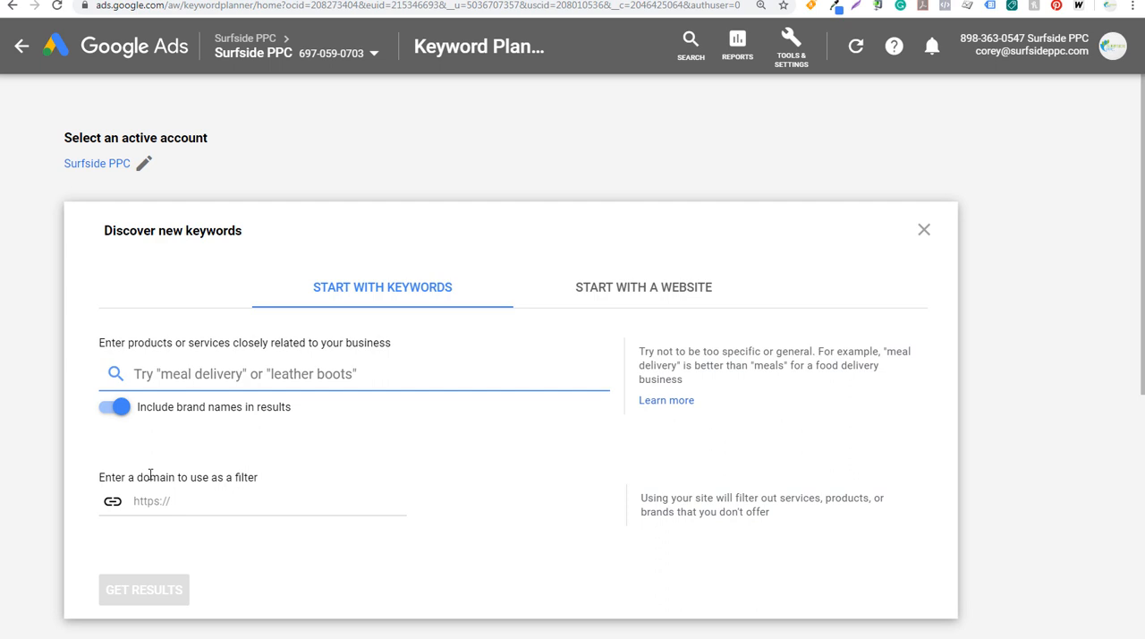
{"action": "left_click", "coordinate": [111, 411]}
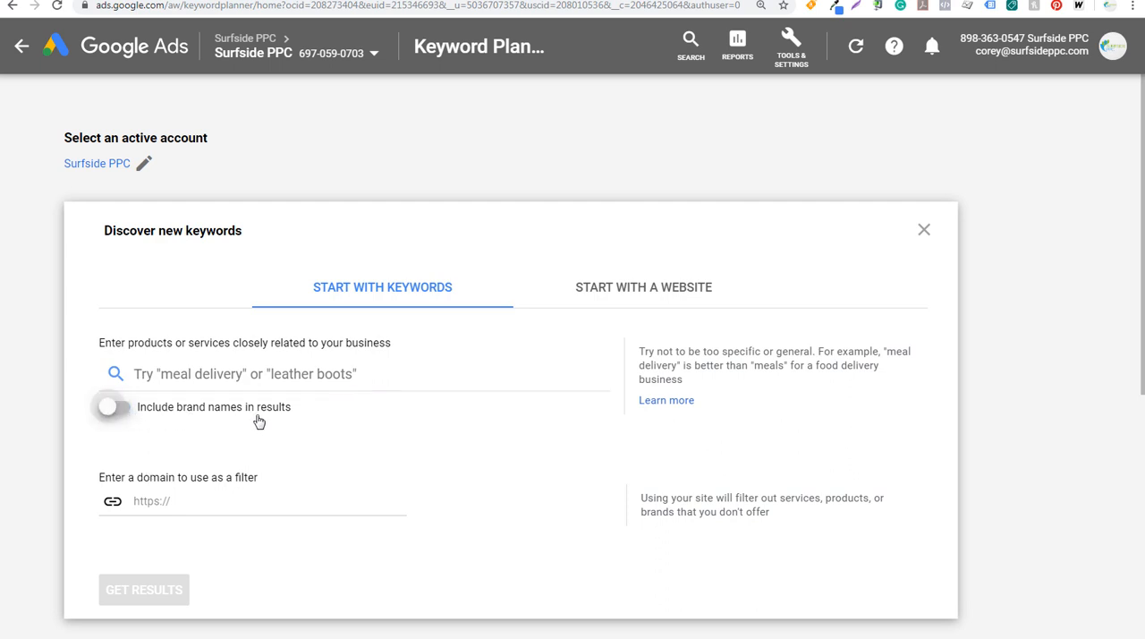
{"action": "left_click", "coordinate": [113, 410]}
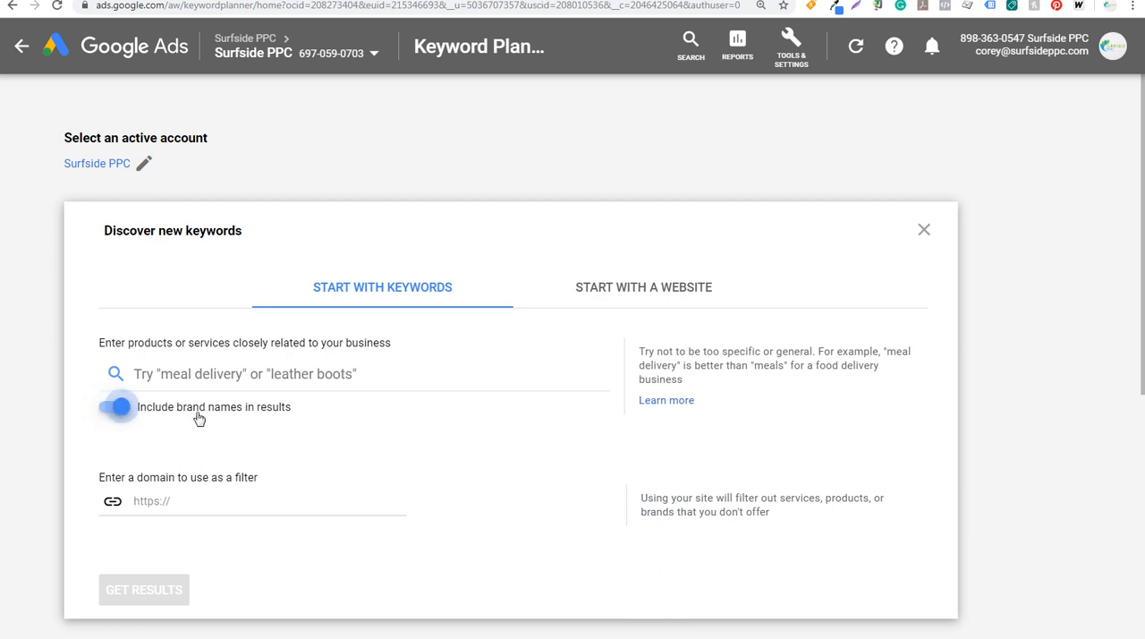
{"action": "left_click", "coordinate": [631, 293]}
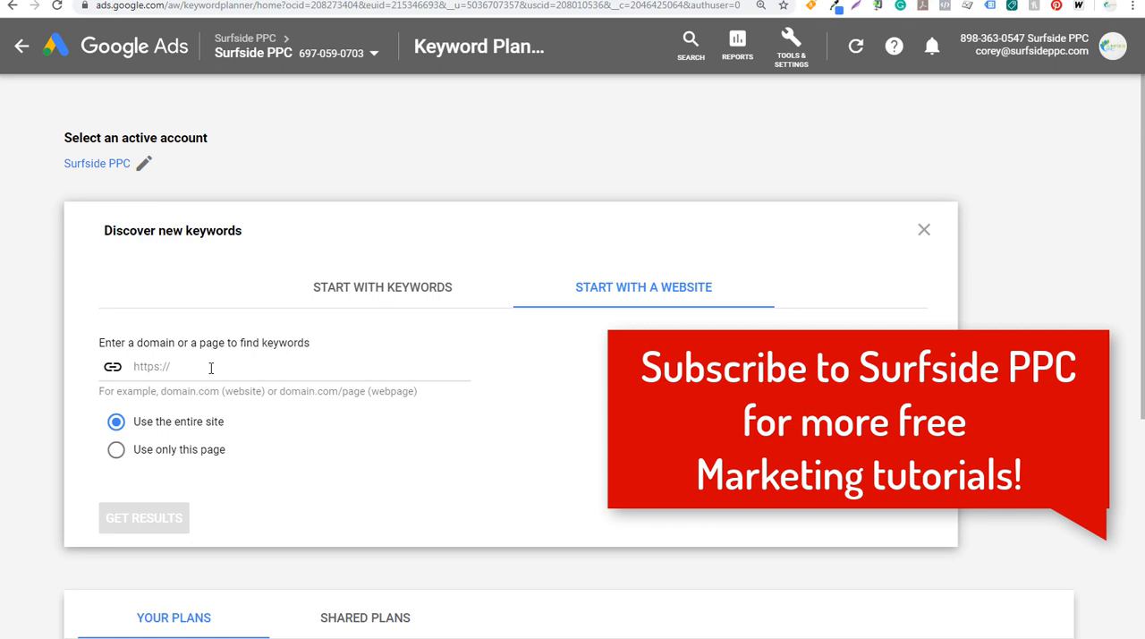
{"action": "left_click", "coordinate": [382, 292]}
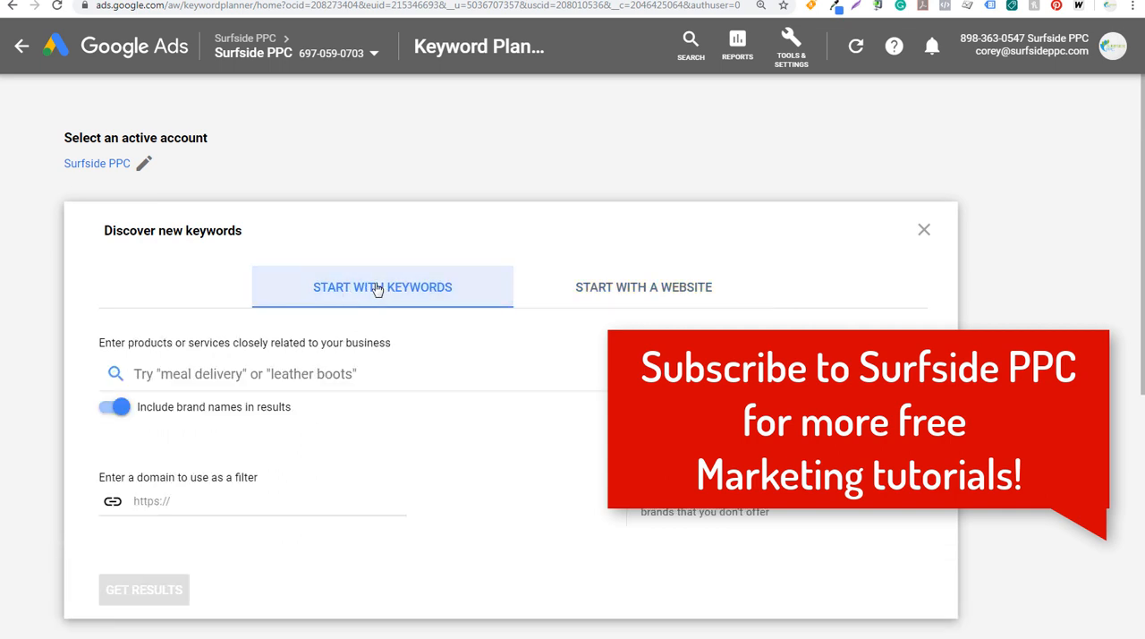
Get keyword ideas for "beach decor" with brand names included, review the suggestions, and return to the campaigns overview
{"action": "left_click", "coordinate": [250, 375]}
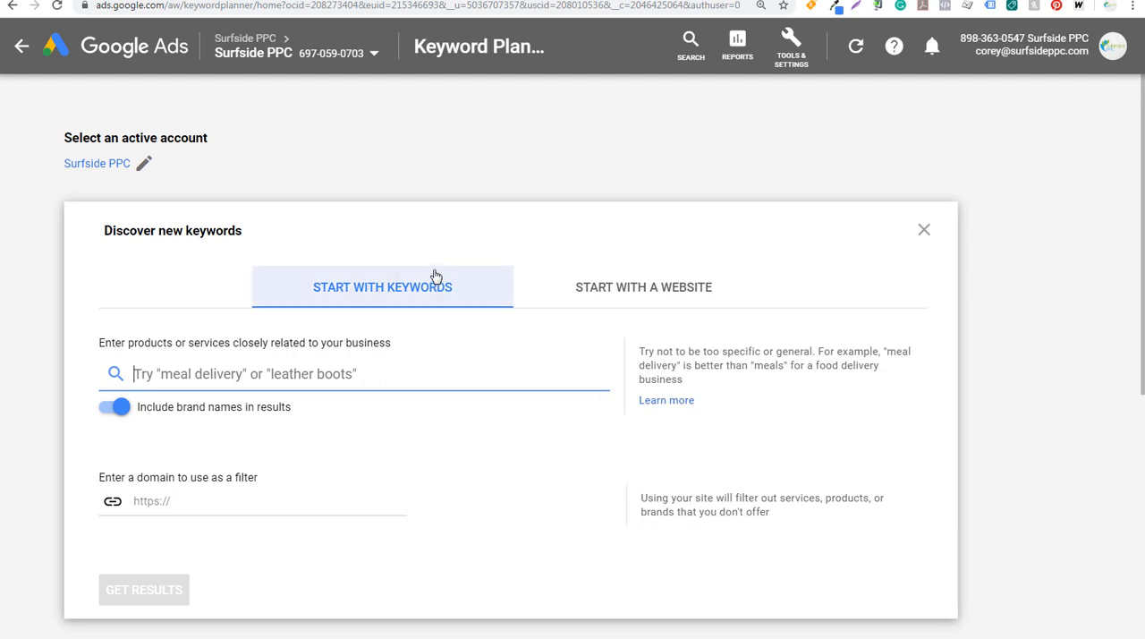
{"action": "left_click", "coordinate": [292, 1]}
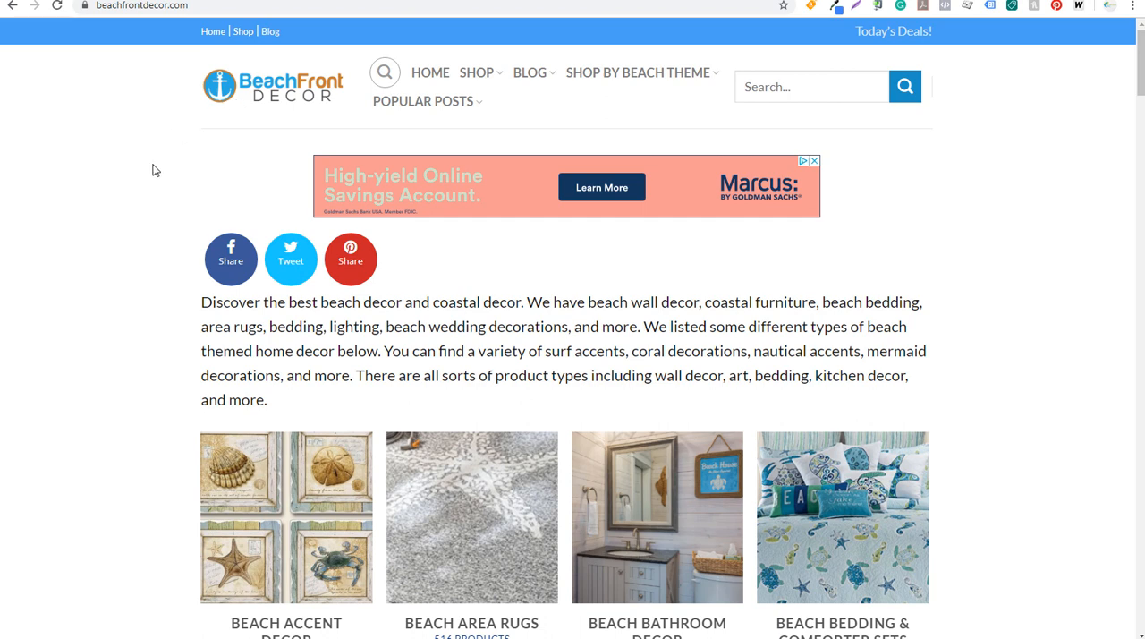
{"action": "left_click", "coordinate": [54, 1]}
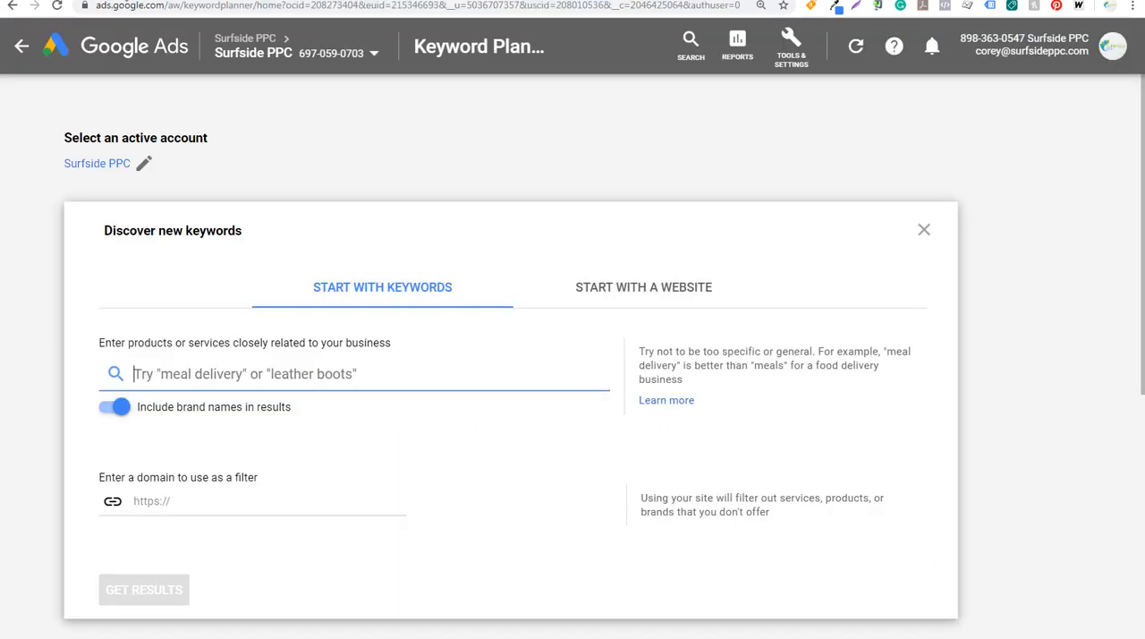
{"action": "type", "text": "beach decor"}
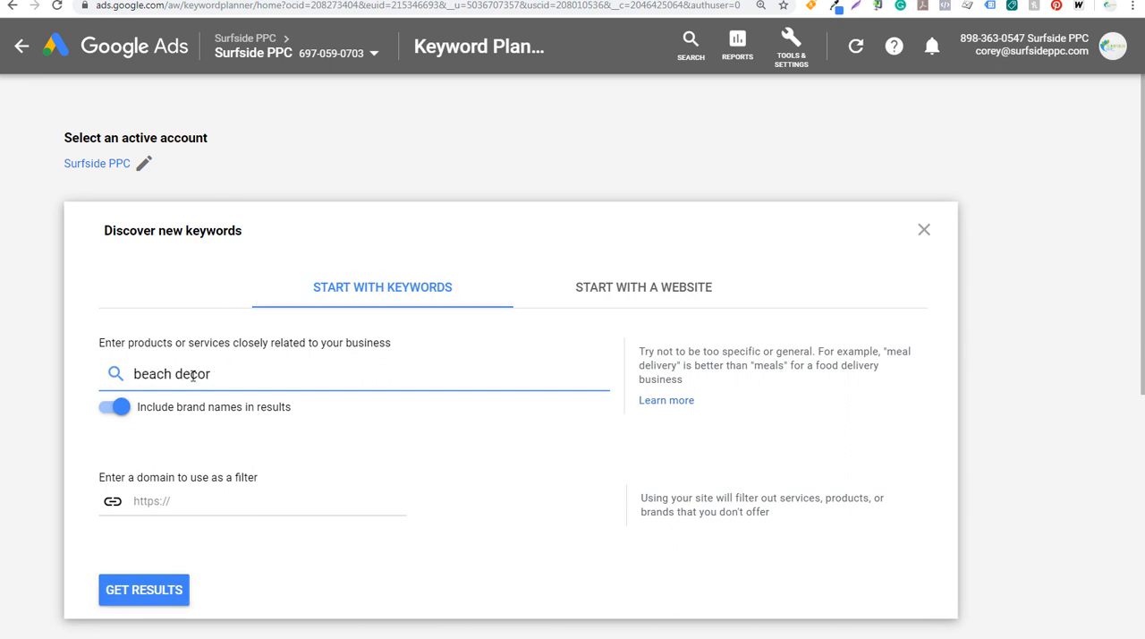
{"action": "left_click", "coordinate": [144, 590]}
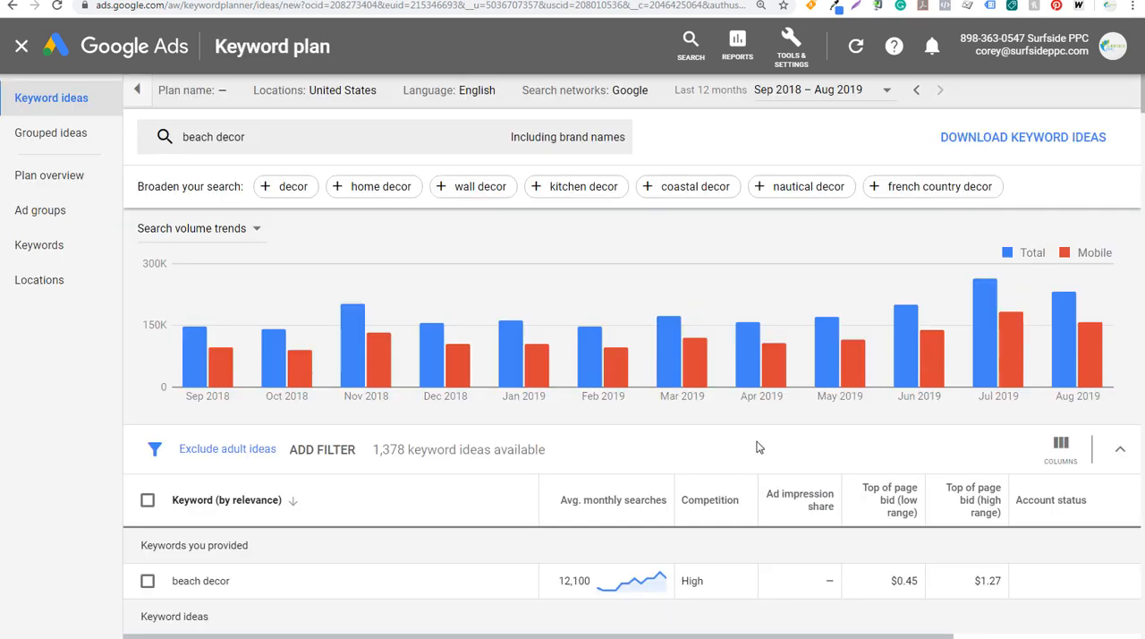
{"action": "scroll", "coordinate": [755, 446], "scroll_direction": "down", "scroll_amount": 2}
{"action": "scroll", "coordinate": [756, 446], "scroll_direction": "down", "scroll_amount": 2}
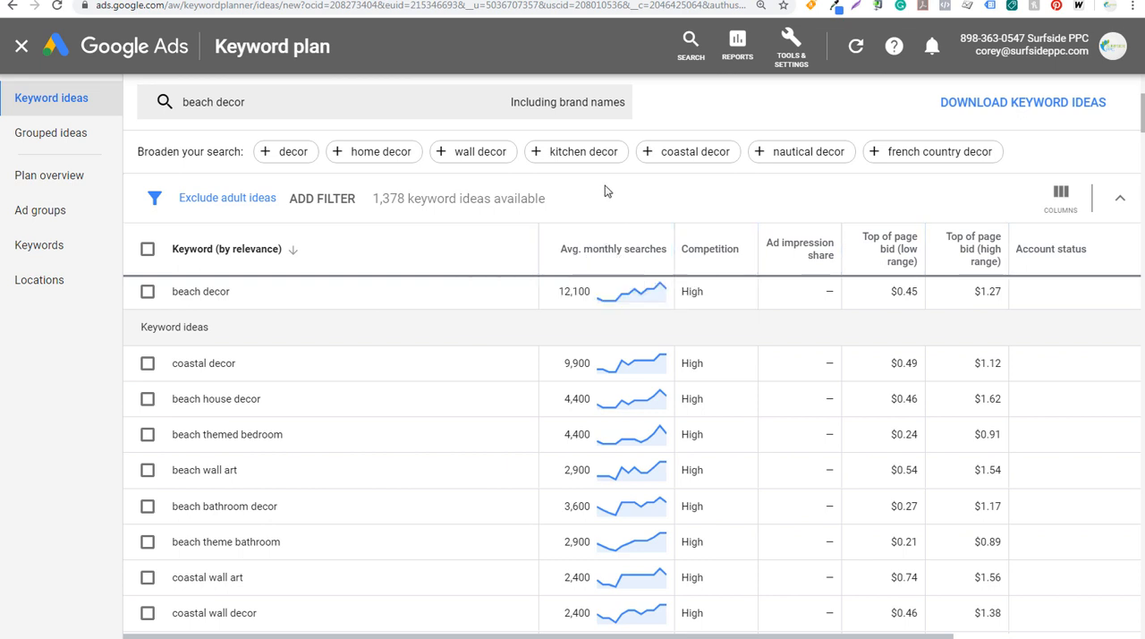
{"action": "left_click", "coordinate": [20, 46]}
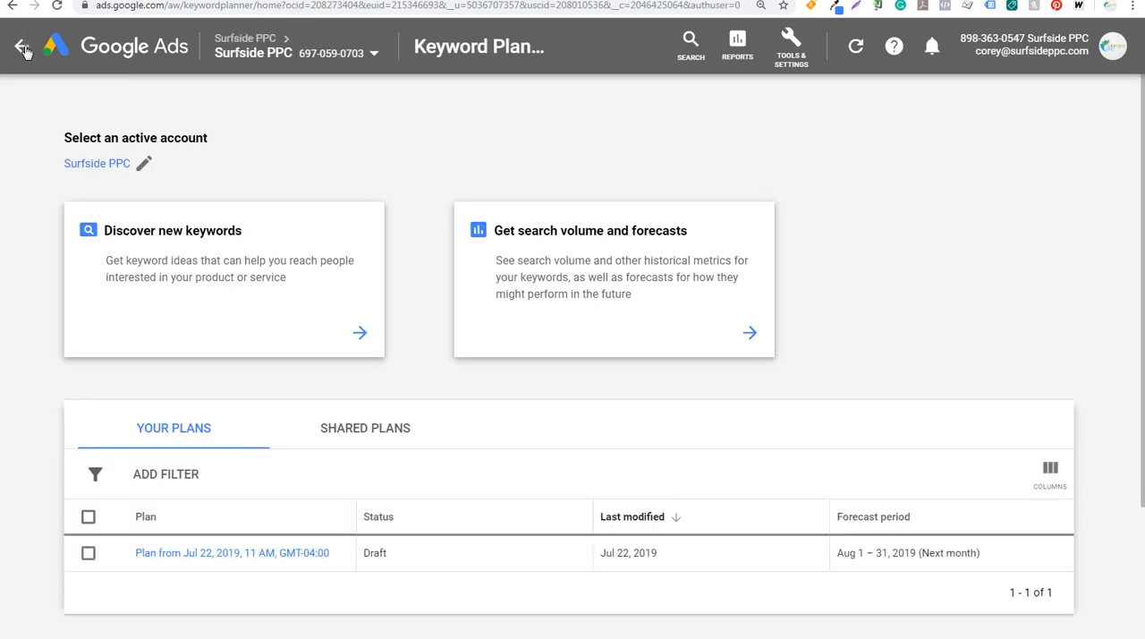
{"action": "left_click", "coordinate": [21, 49]}
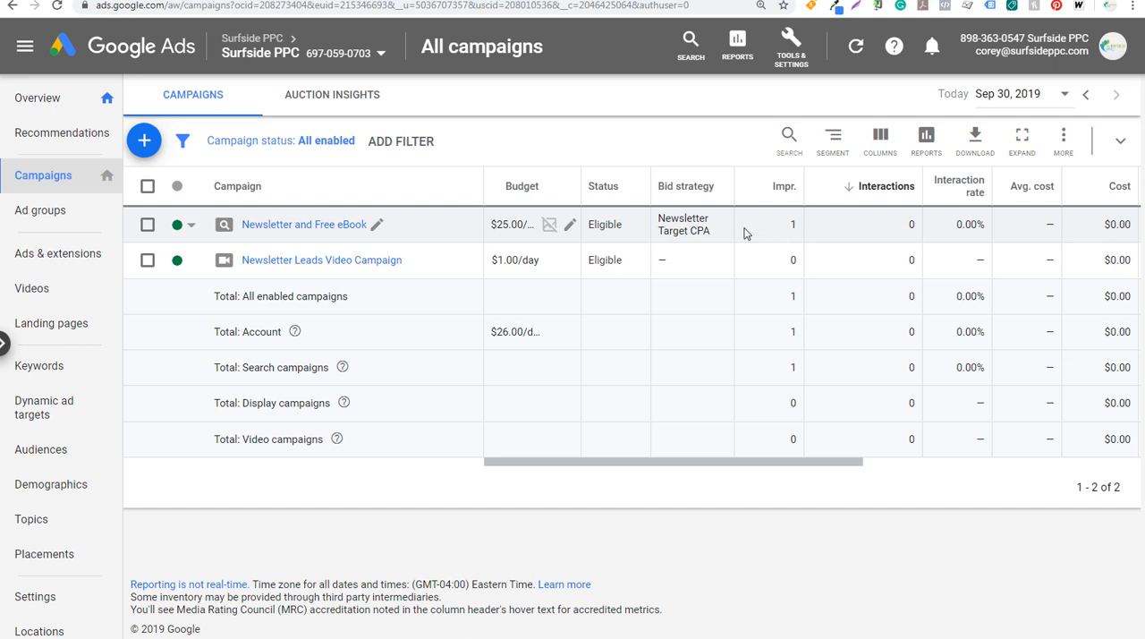
Return to Keyword Planner from the campaigns overview and begin a new keyword discovery
{"action": "left_click", "coordinate": [791, 41]}
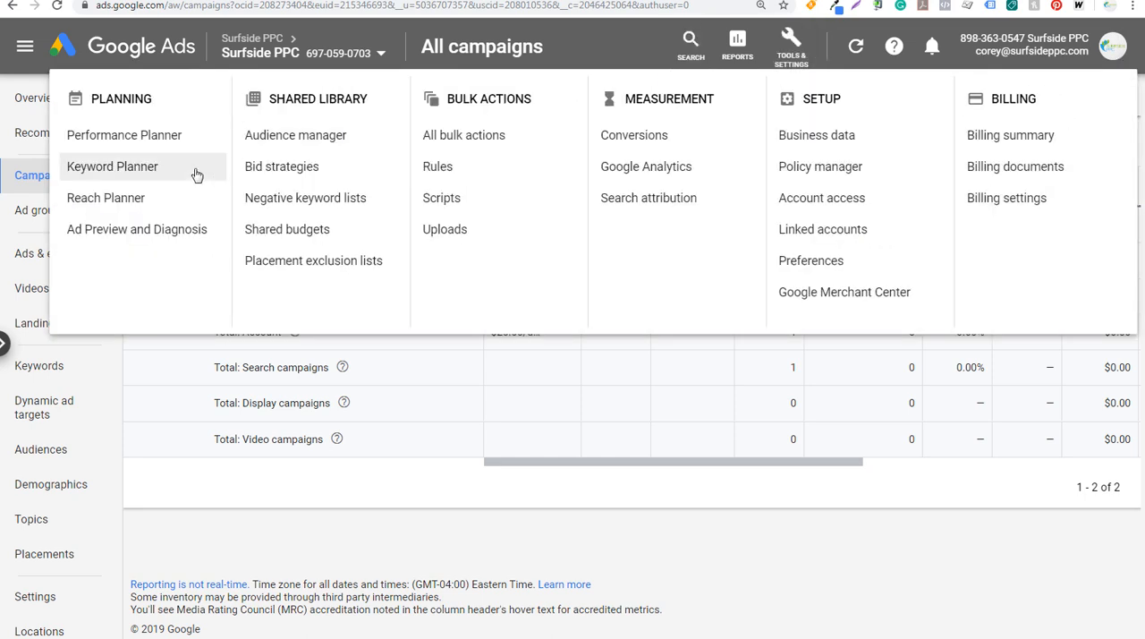
{"action": "left_click", "coordinate": [105, 169]}
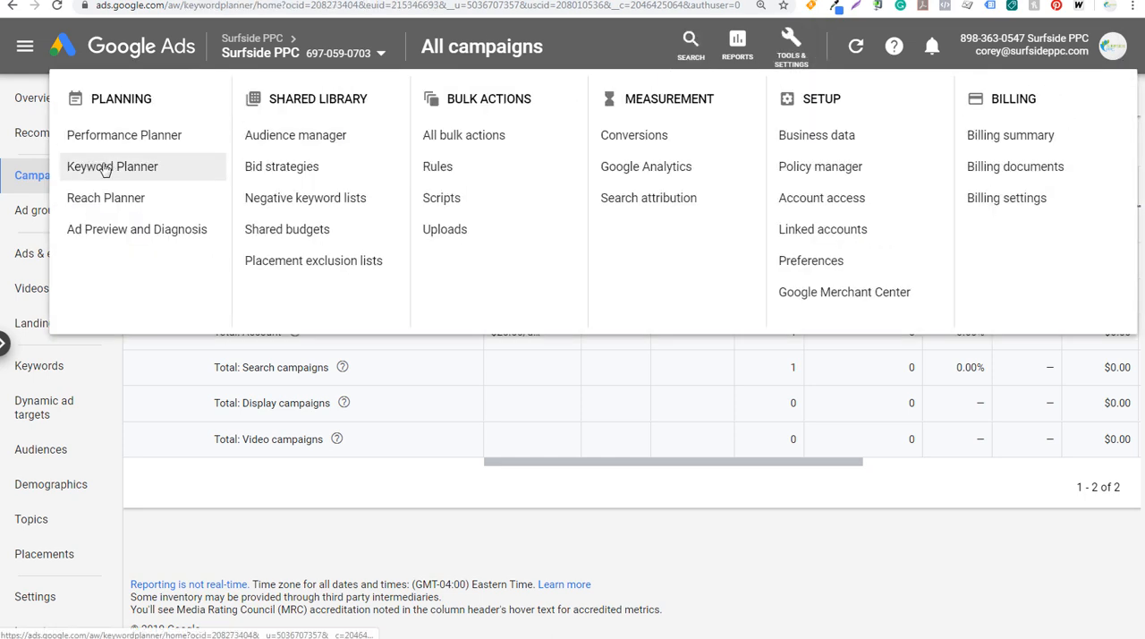
{"action": "left_click", "coordinate": [179, 259]}
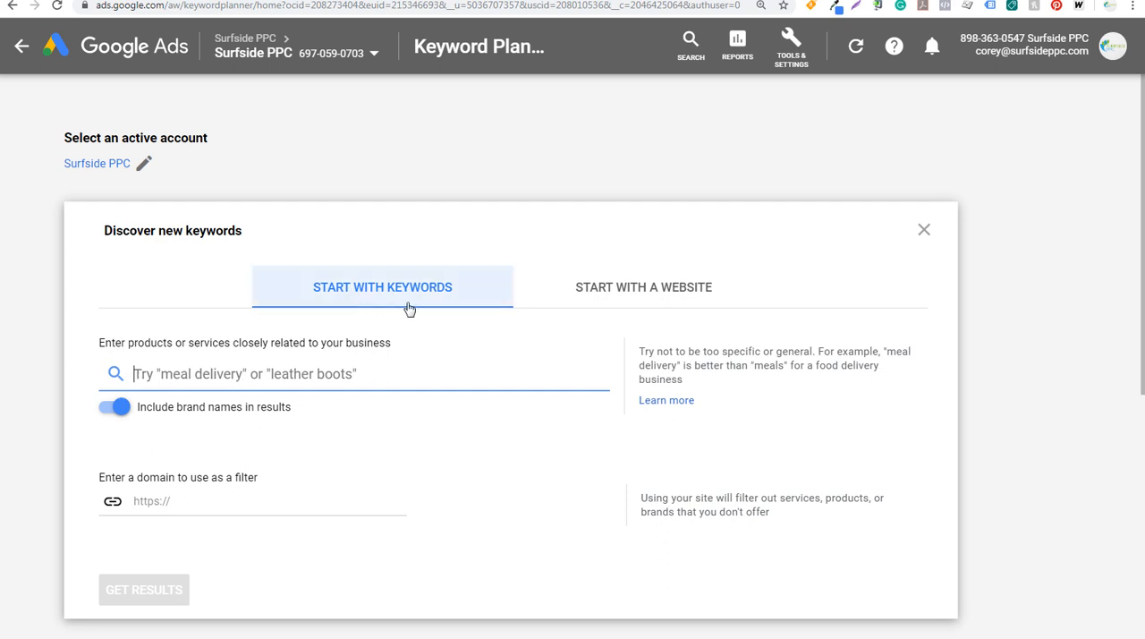
{"action": "left_click", "coordinate": [603, 294]}
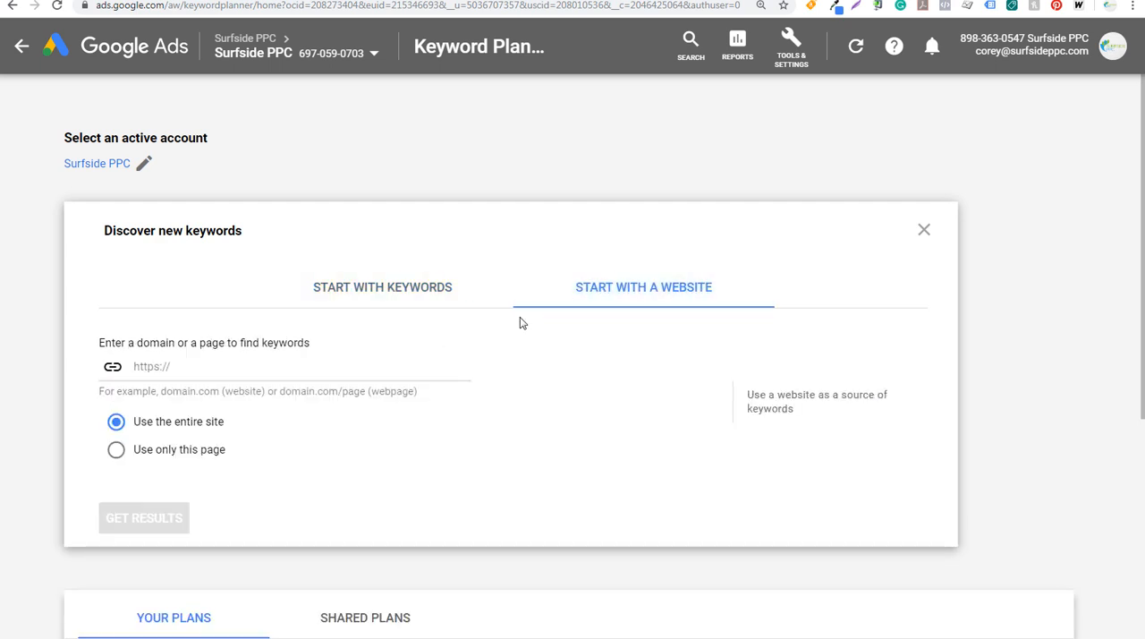
{"action": "left_click", "coordinate": [209, 365]}
{"action": "type", "text": "ht"}
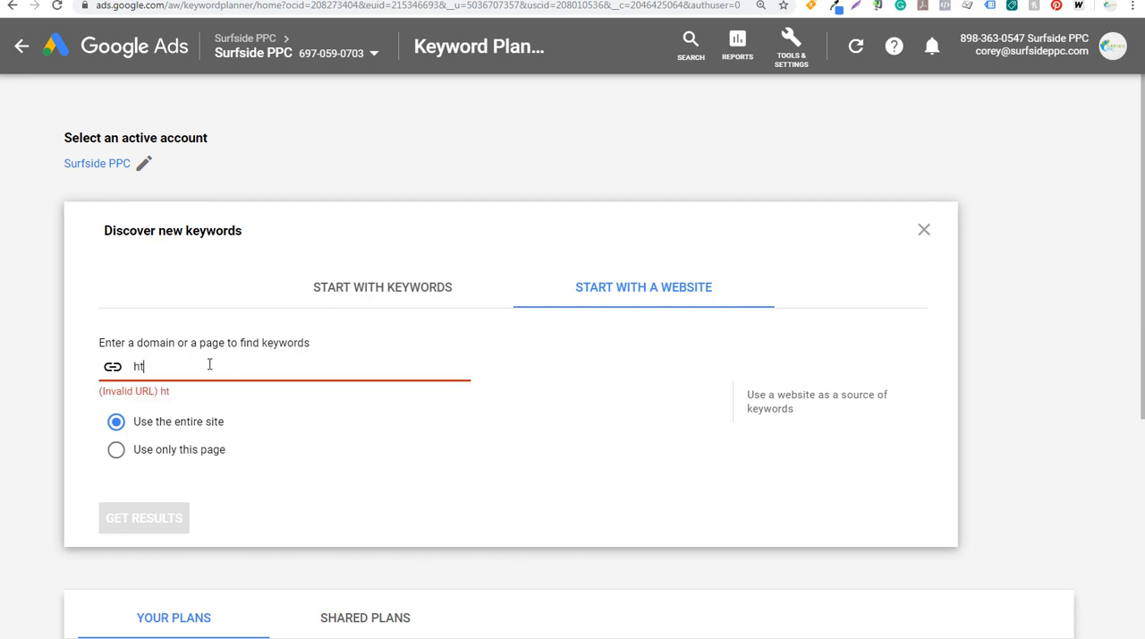
{"action": "type", "text": "tps://beachfrontdecor.com"}
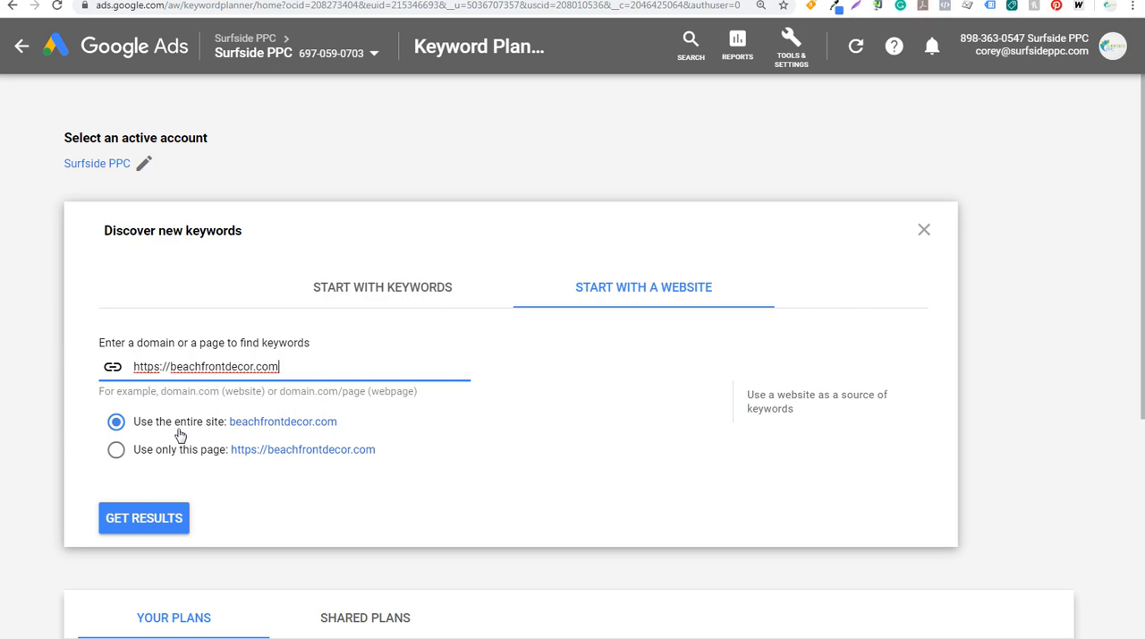
{"action": "key", "text": "ctrl+Tab"}
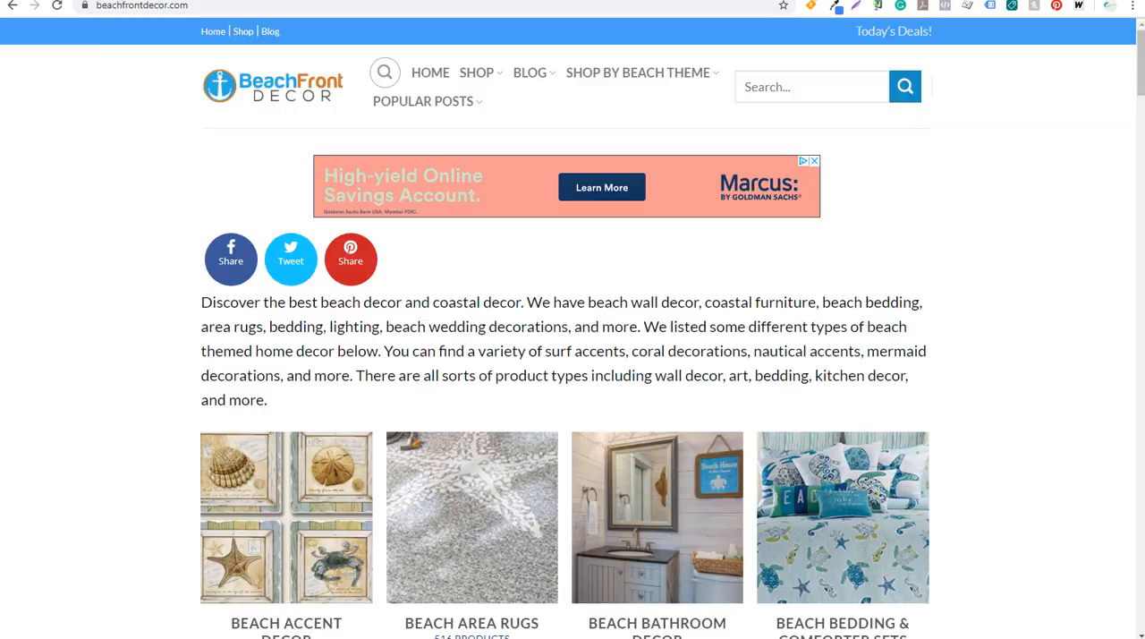
{"action": "scroll", "coordinate": [110, 315], "scroll_direction": "down", "scroll_amount": 4}
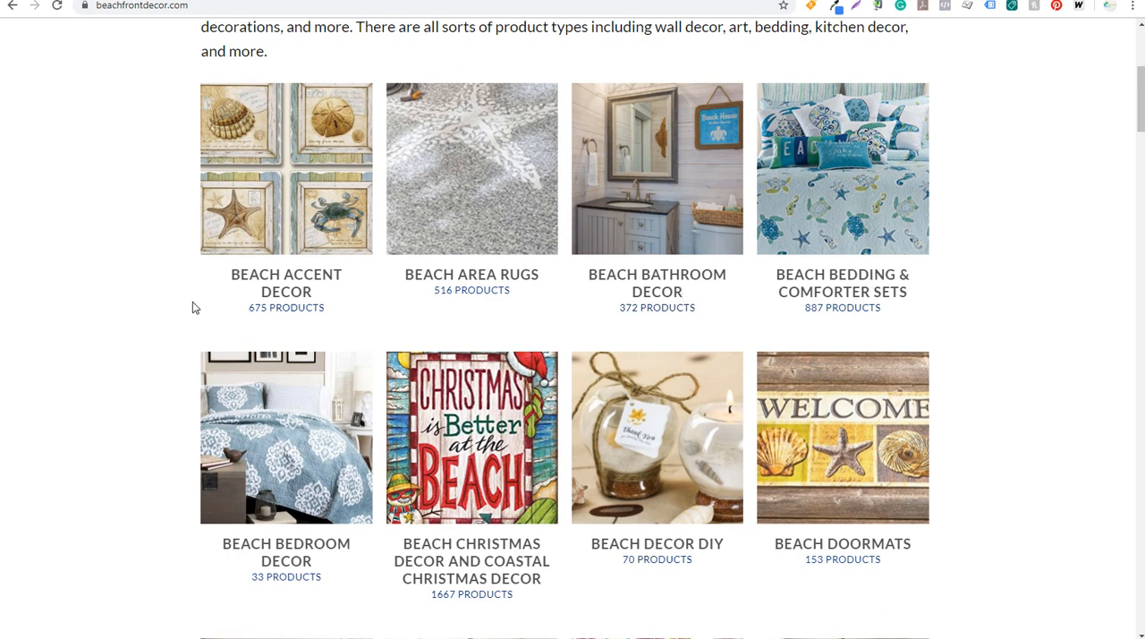
{"action": "left_click", "coordinate": [148, 0]}
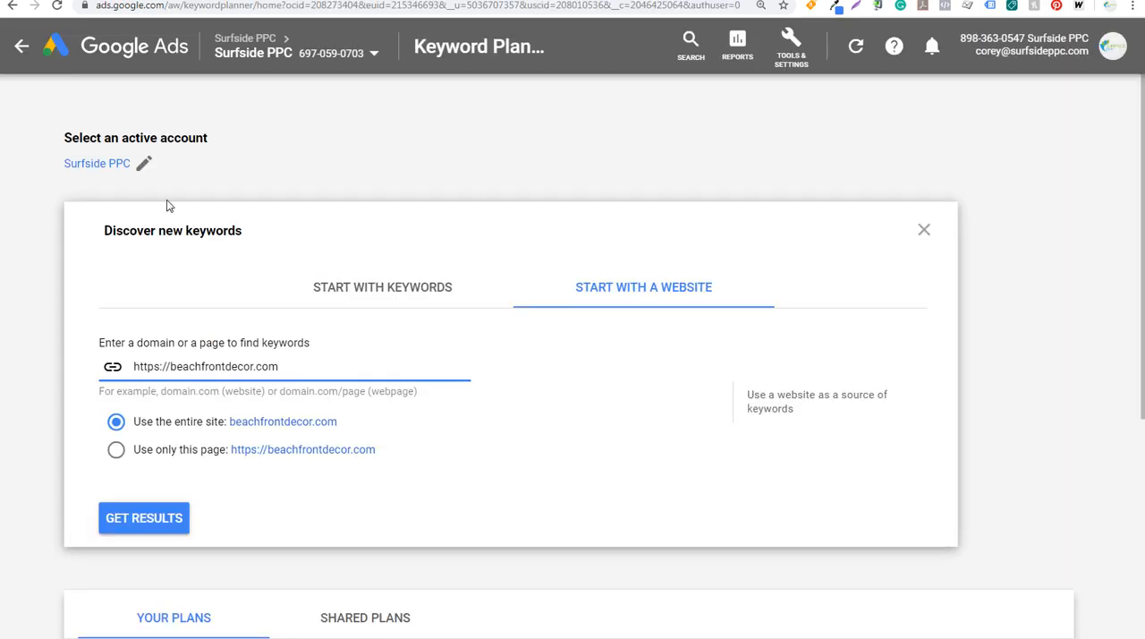
{"action": "left_click", "coordinate": [142, 526]}
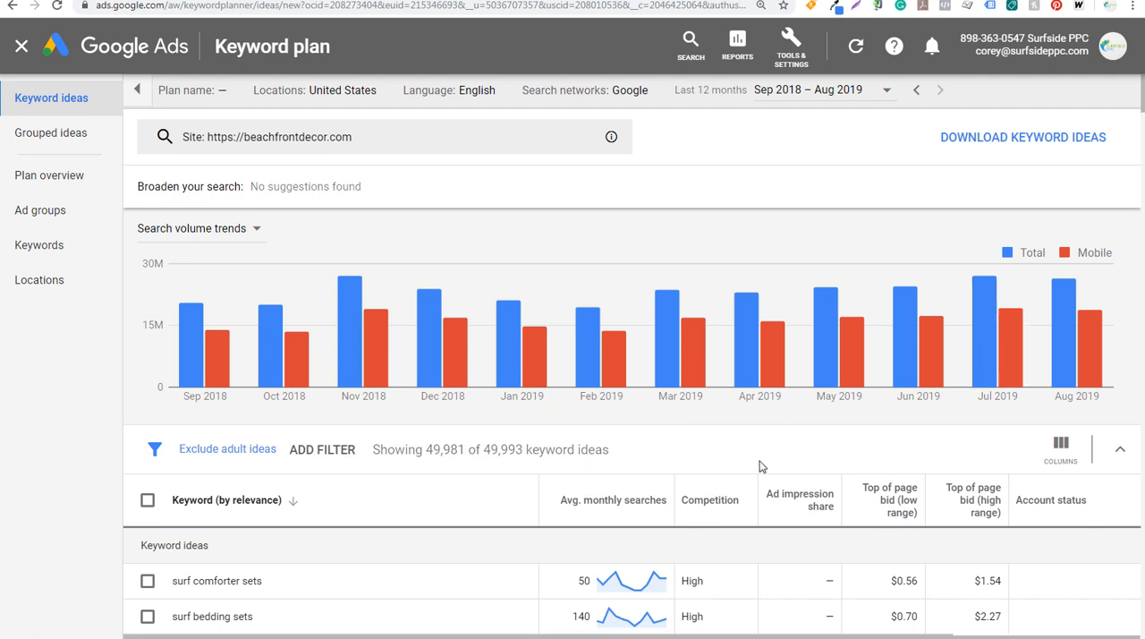
Examine the website's keyword ideas, including monthly searches, competition, top-of-page bids, organic impression share and organic average position
{"action": "scroll", "coordinate": [441, 500], "scroll_direction": "down", "scroll_amount": 2}
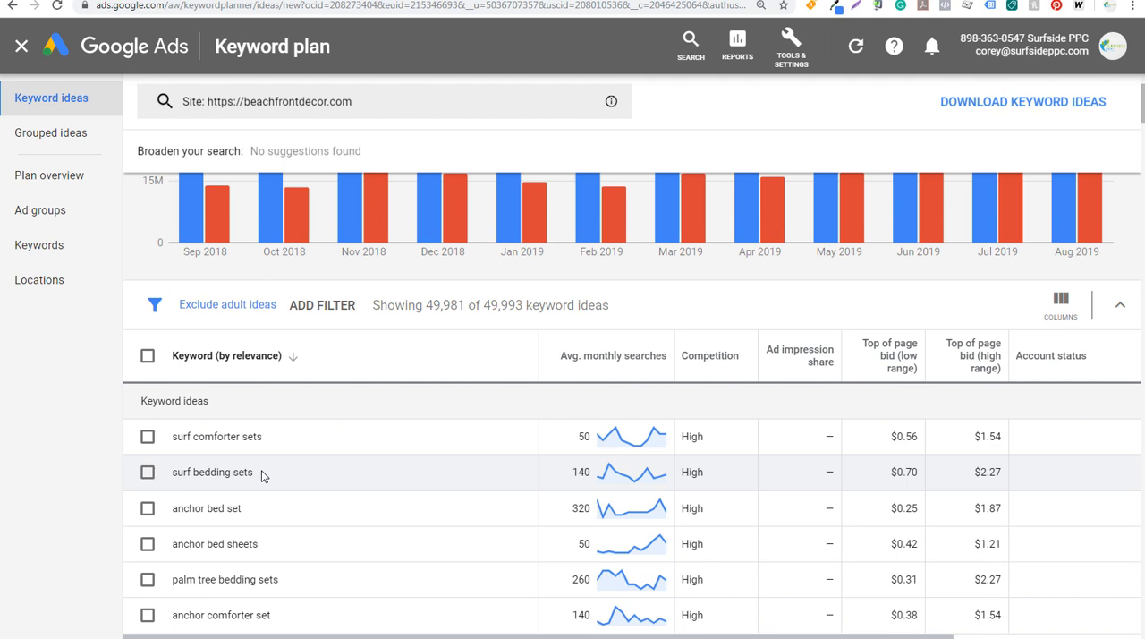
{"action": "scroll", "coordinate": [261, 469], "scroll_direction": "down", "scroll_amount": 2}
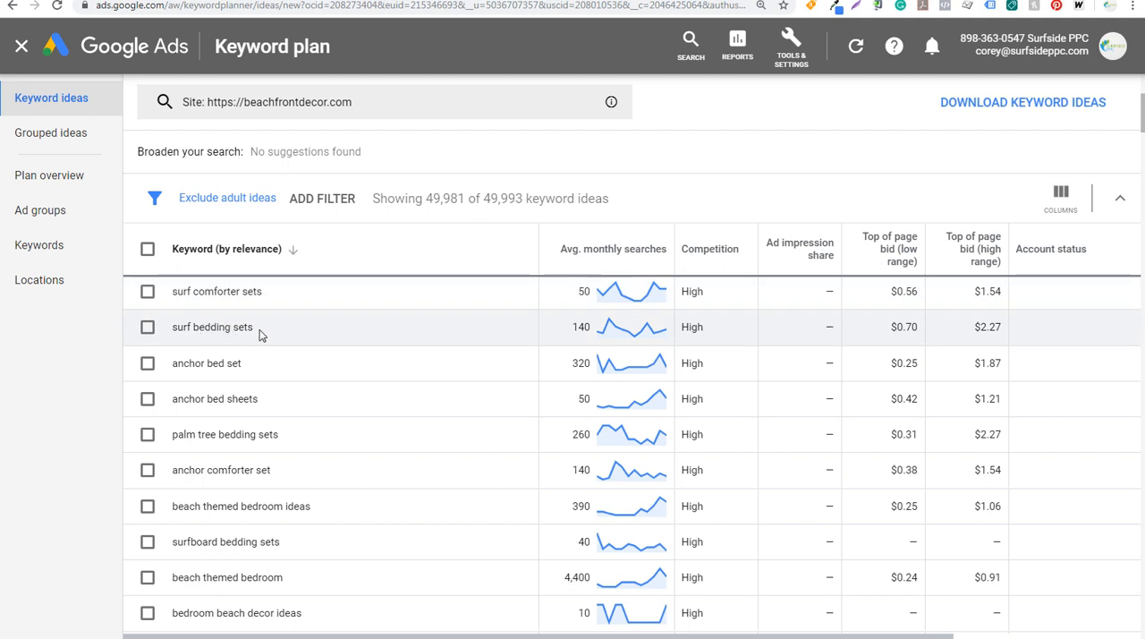
{"action": "scroll", "coordinate": [364, 413], "scroll_direction": "down", "scroll_amount": 2}
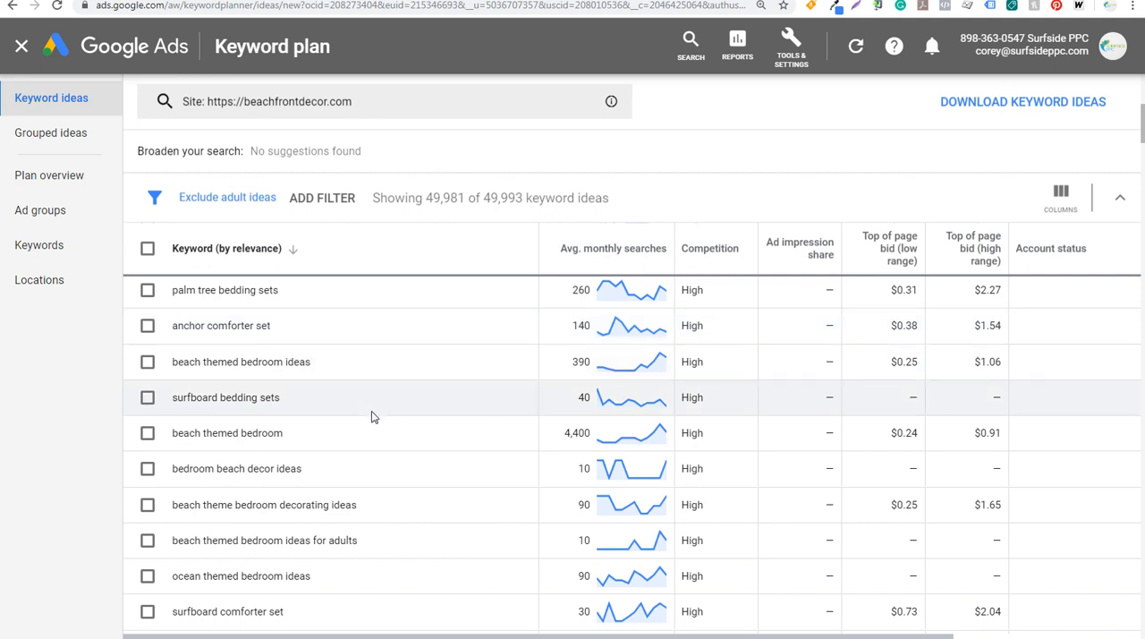
{"action": "left_click_drag", "start_coordinate": [349, 636], "coordinate": [536, 636]}
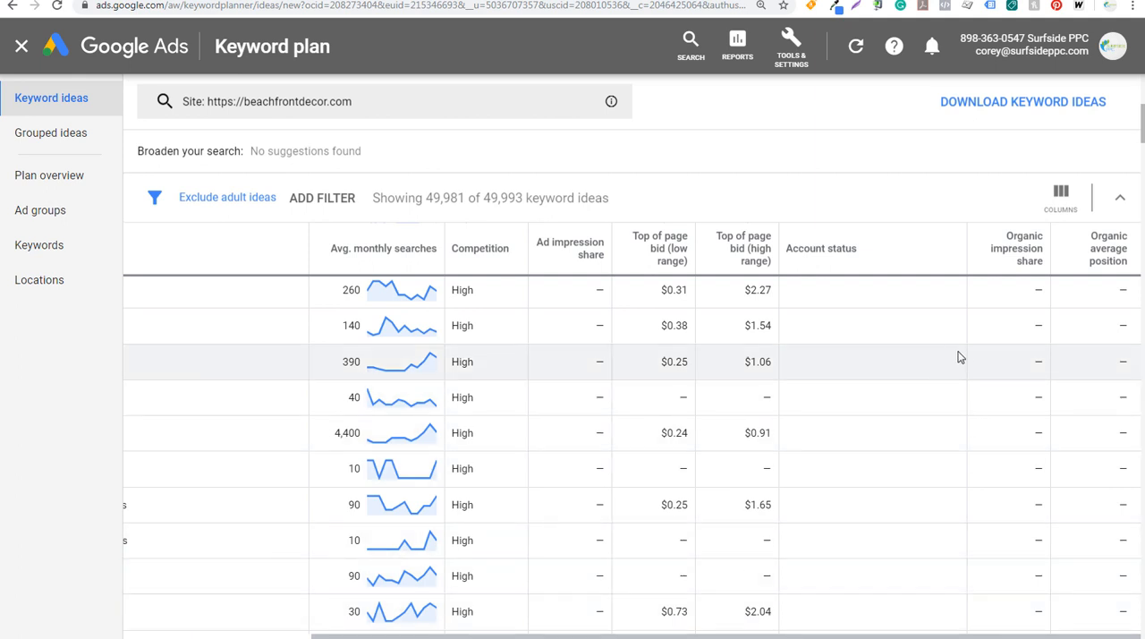
{"action": "mouse_move", "coordinate": [1008, 250]}
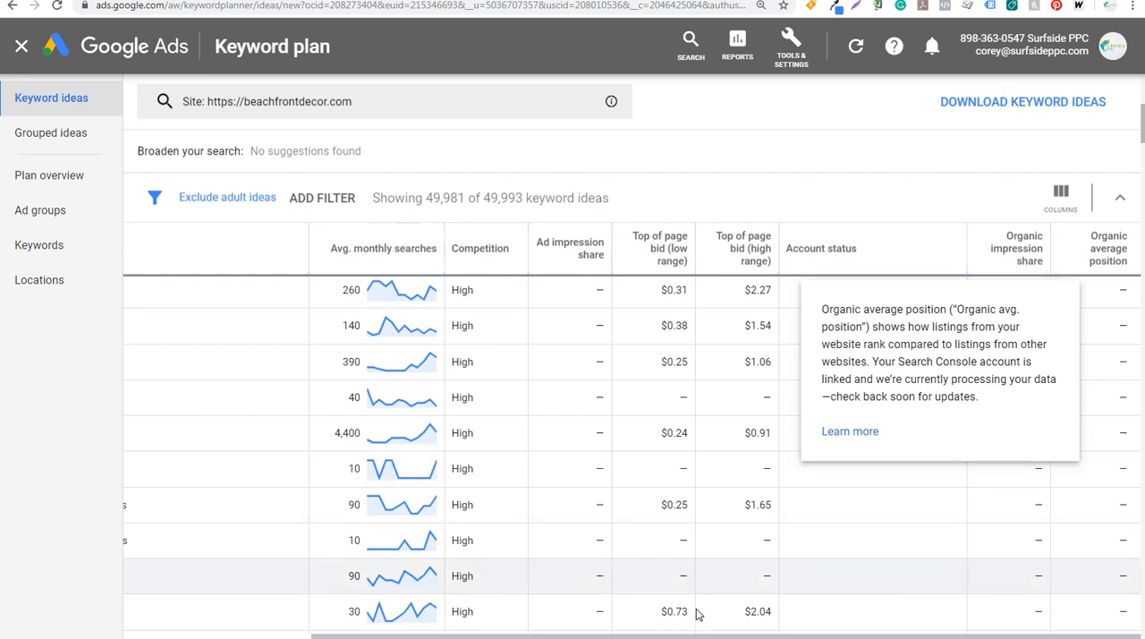
{"action": "left_click_drag", "start_coordinate": [685, 636], "coordinate": [483, 636]}
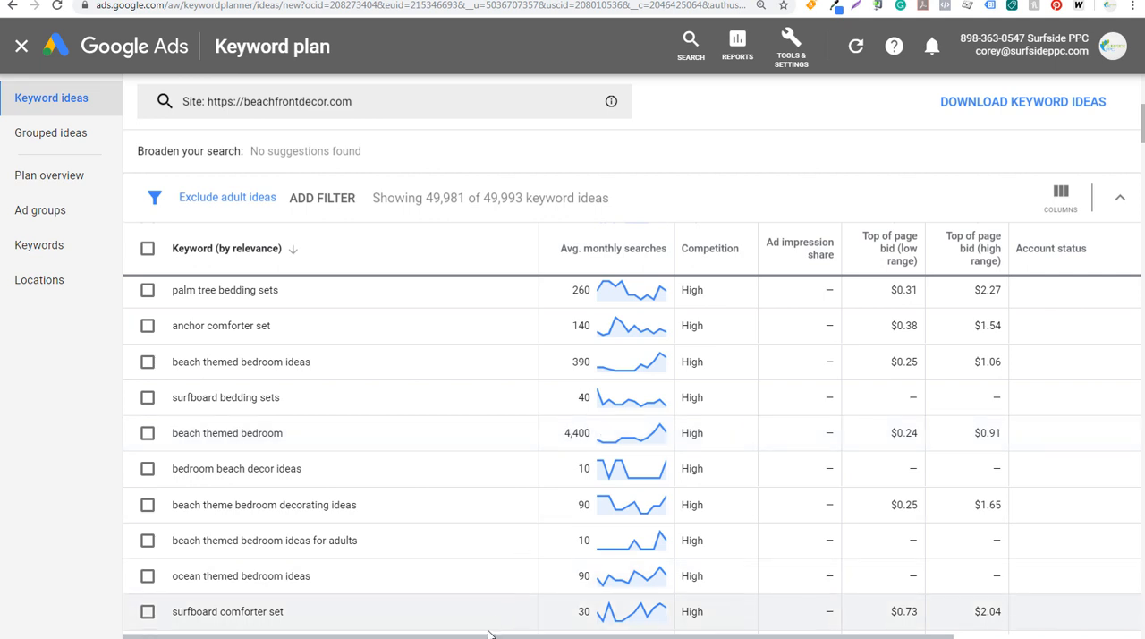
{"action": "left_click_drag", "start_coordinate": [488, 634], "coordinate": [676, 635]}
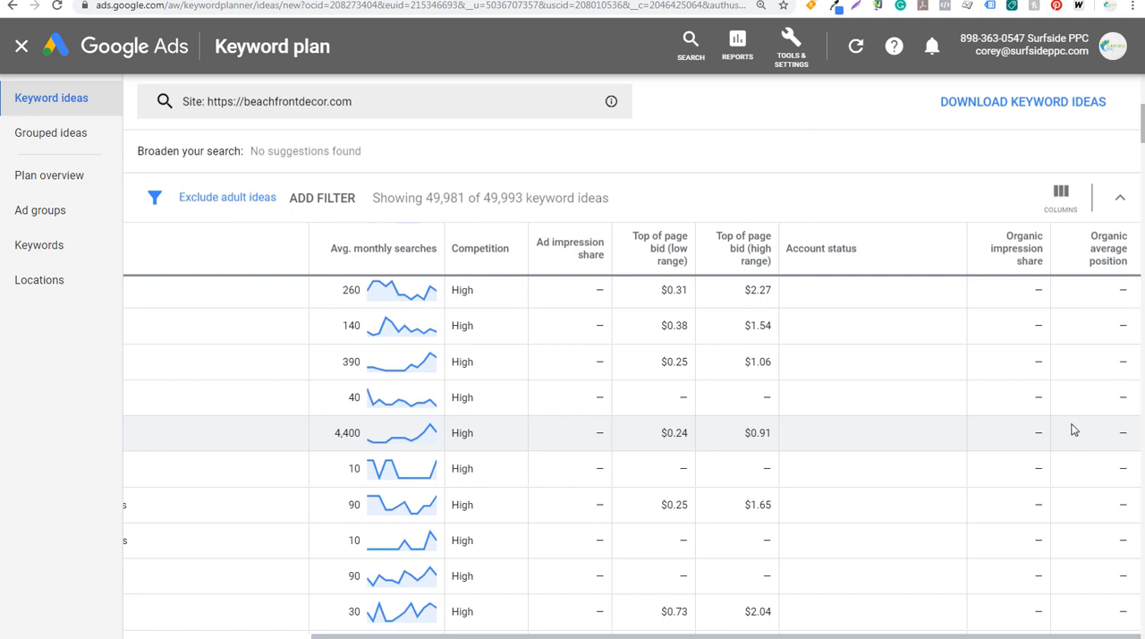
{"action": "left_click_drag", "start_coordinate": [630, 634], "coordinate": [442, 633]}
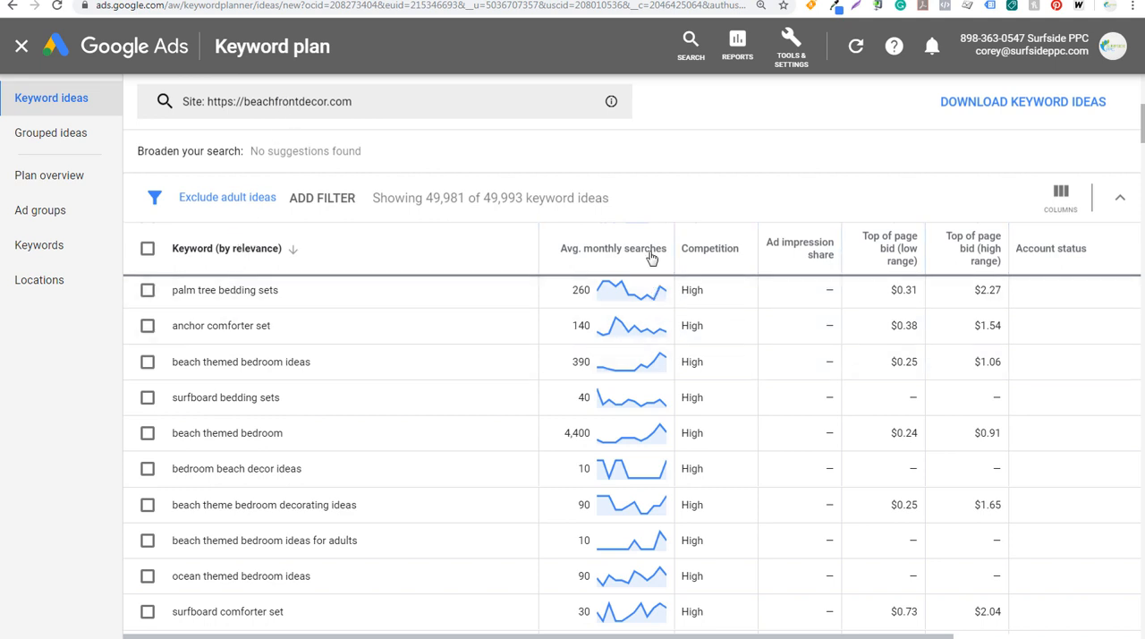
{"action": "mouse_move", "coordinate": [642, 263]}
{"action": "scroll", "coordinate": [511, 174], "scroll_direction": "up", "scroll_amount": 3}
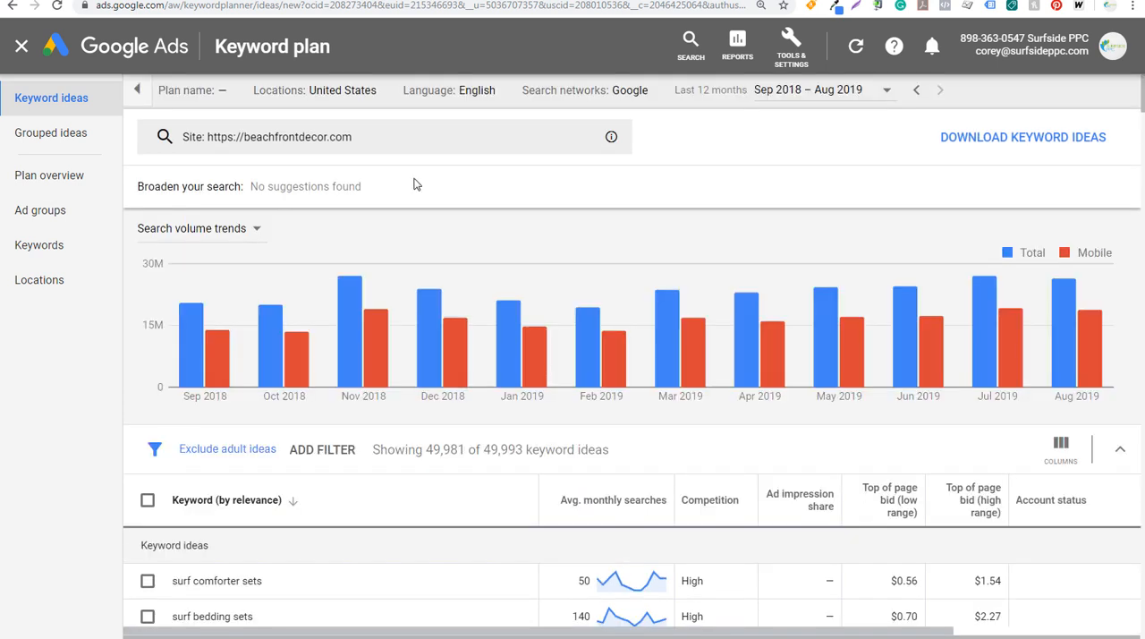
{"action": "left_click", "coordinate": [206, 91]}
Review the location targeting, language and search network options for the keyword ideas without changing them
{"action": "left_click", "coordinate": [349, 93]}
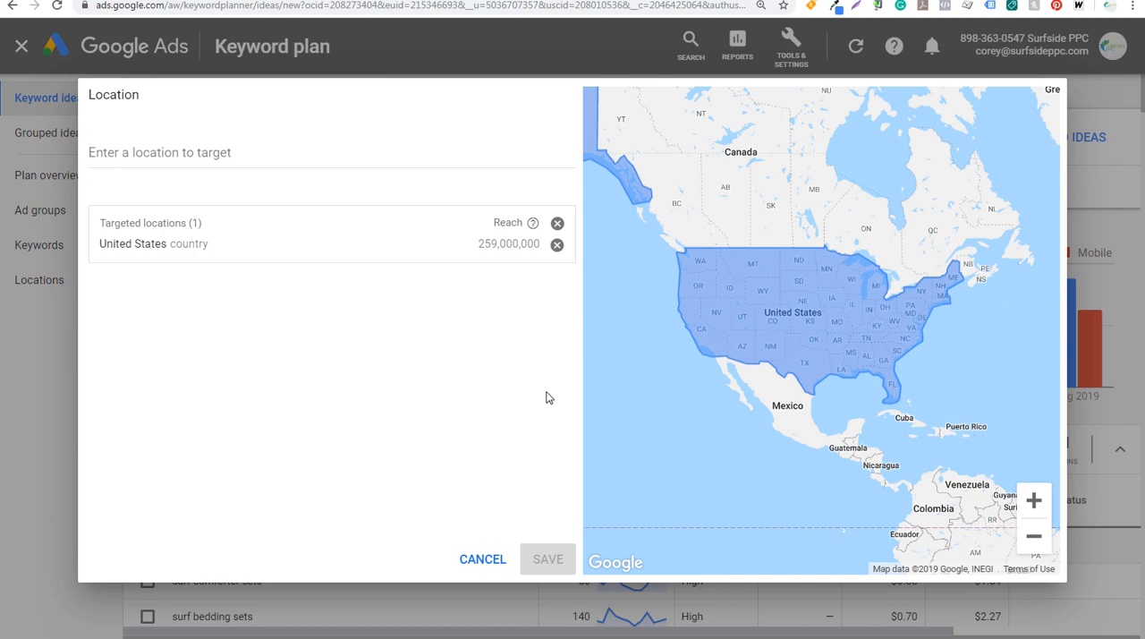
{"action": "left_click", "coordinate": [489, 562]}
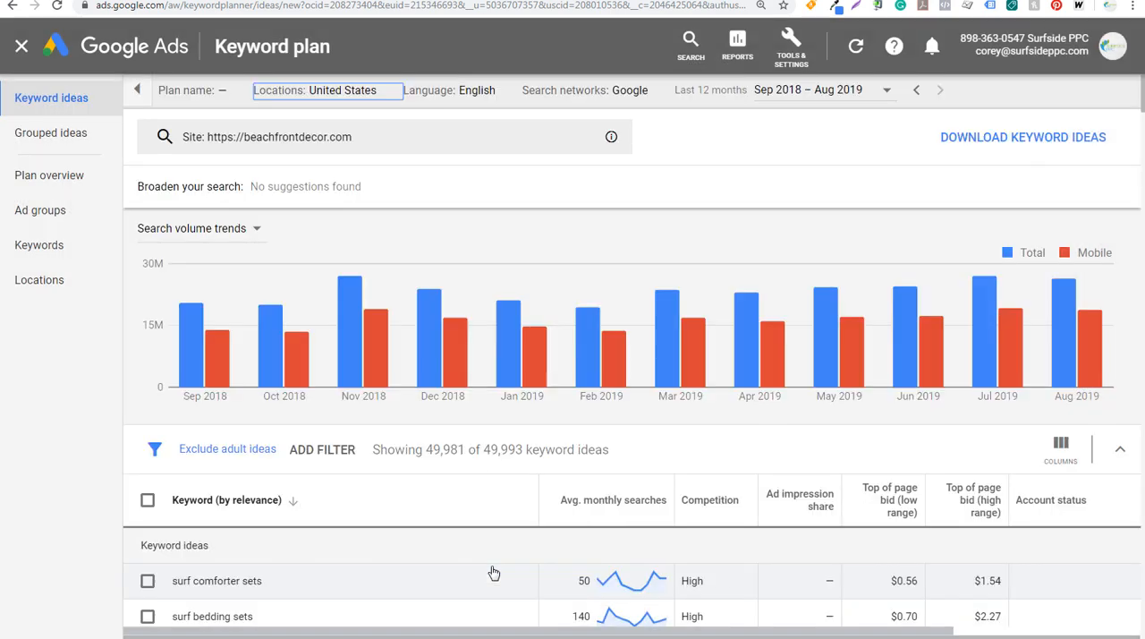
{"action": "left_click", "coordinate": [484, 91]}
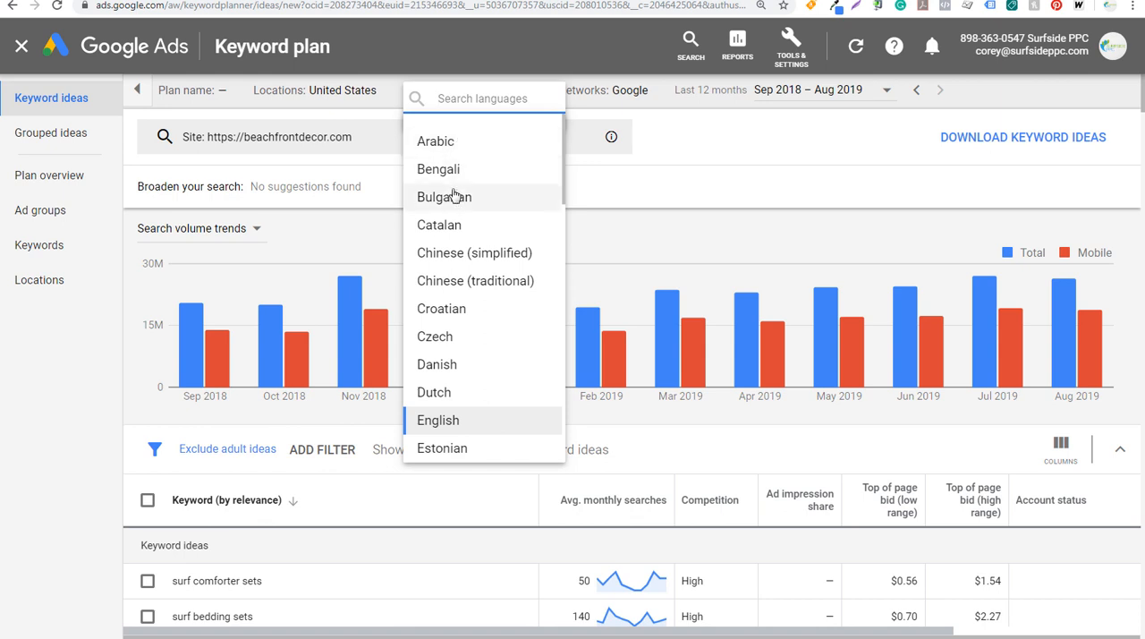
{"action": "left_click", "coordinate": [699, 166]}
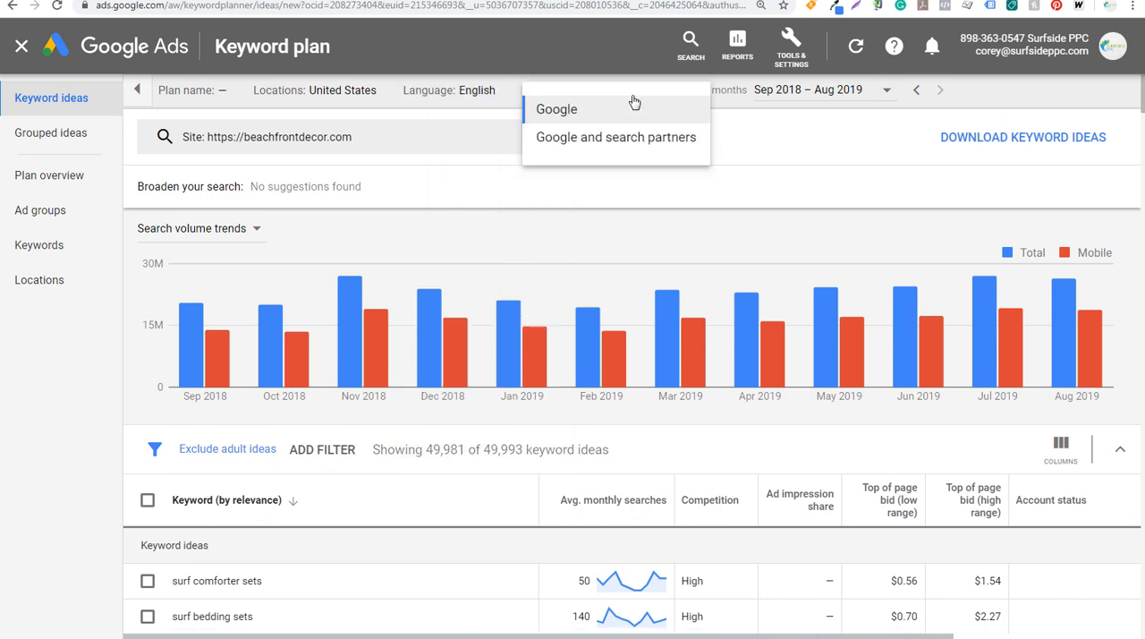
{"action": "left_click", "coordinate": [574, 104]}
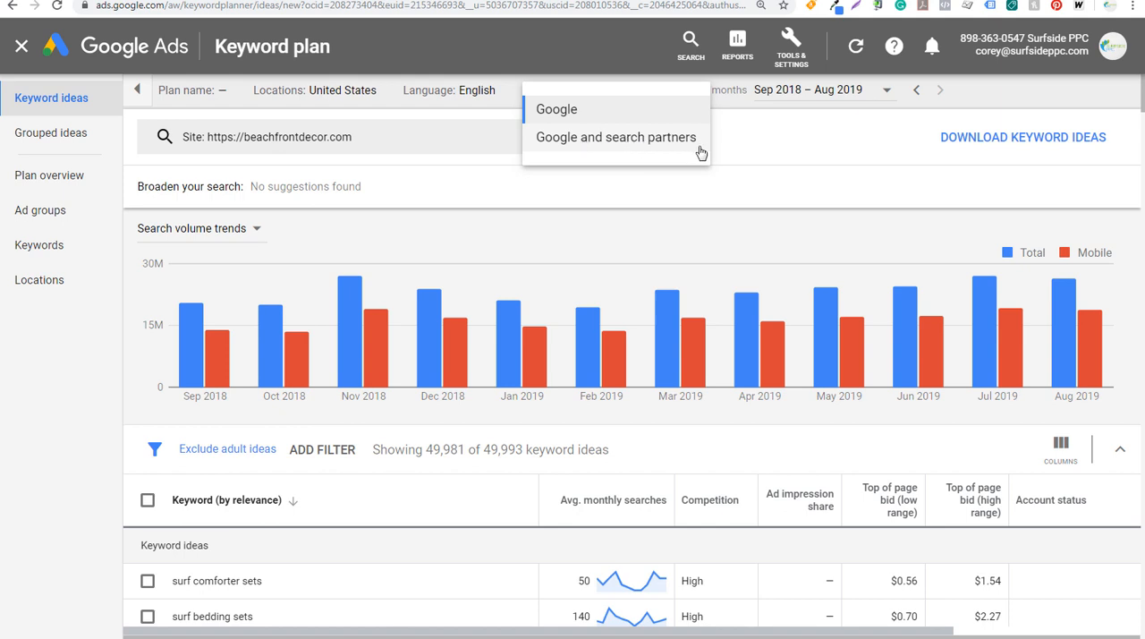
{"action": "left_click", "coordinate": [804, 117]}
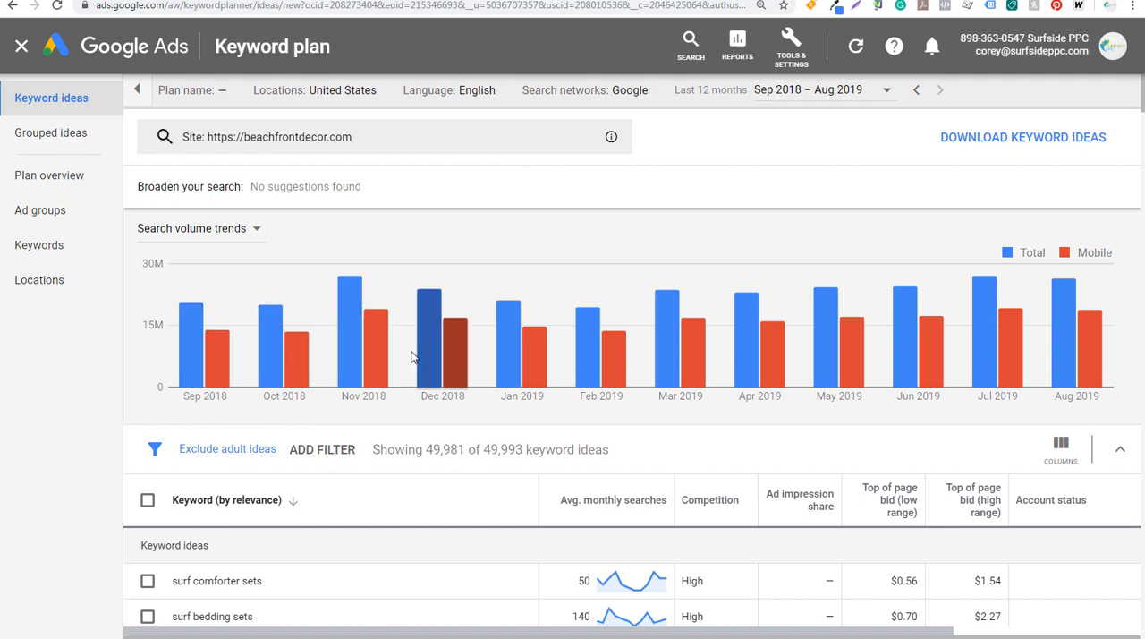
Examine the total and mobile search volumes for individual months in the search volume trends chart
{"action": "mouse_move", "coordinate": [433, 357]}
{"action": "mouse_move", "coordinate": [504, 356]}
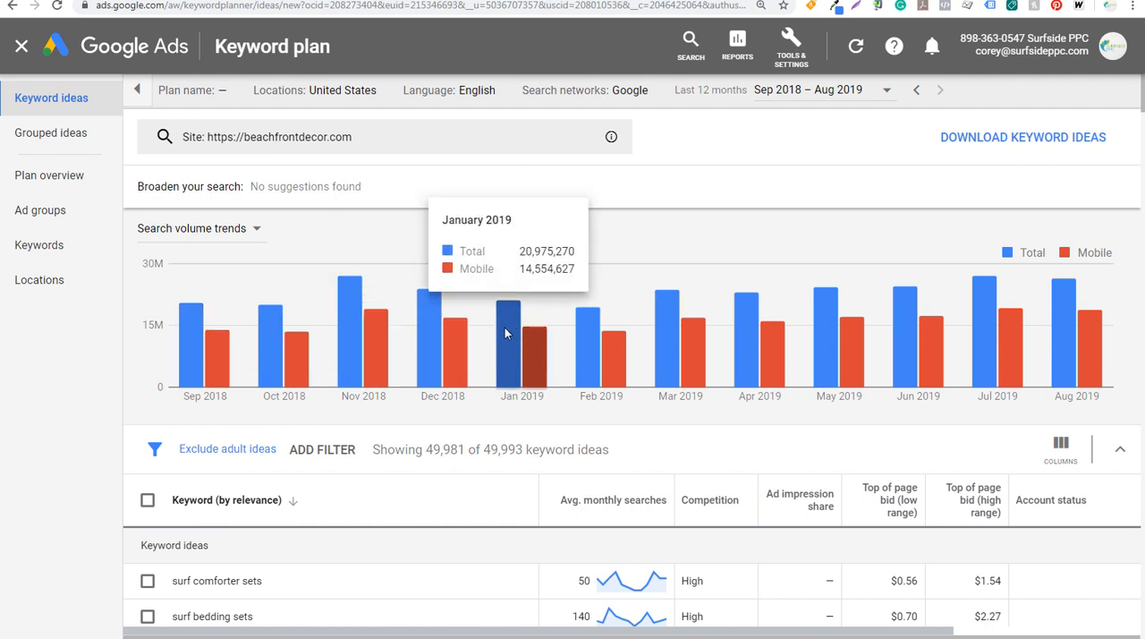
{"action": "mouse_move", "coordinate": [288, 375]}
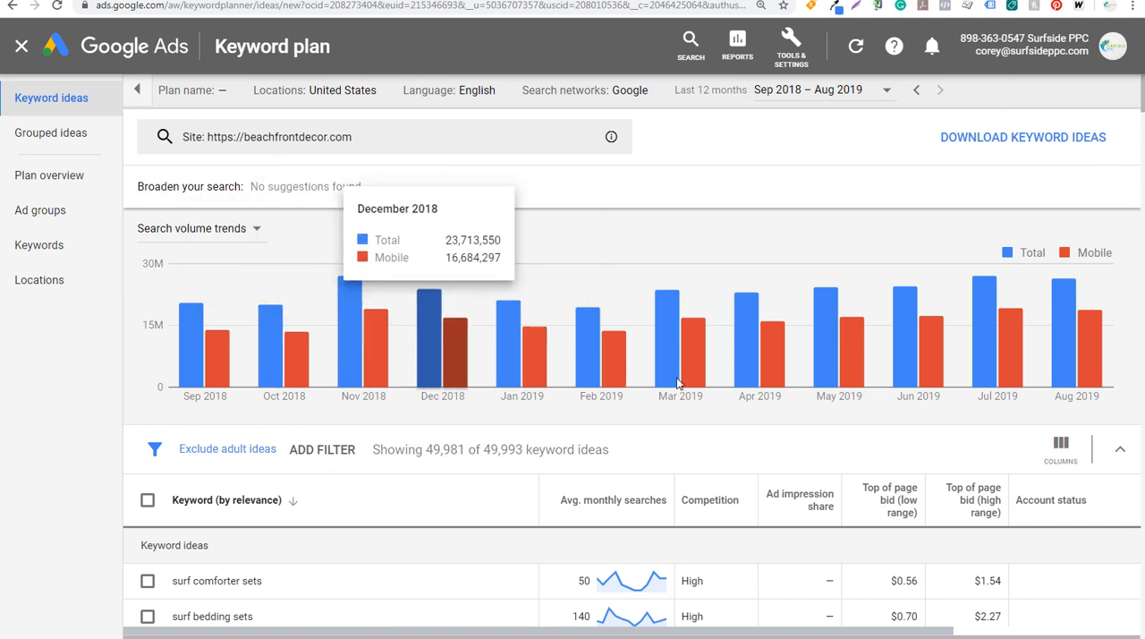
{"action": "mouse_move", "coordinate": [948, 383]}
{"action": "mouse_move", "coordinate": [1084, 374]}
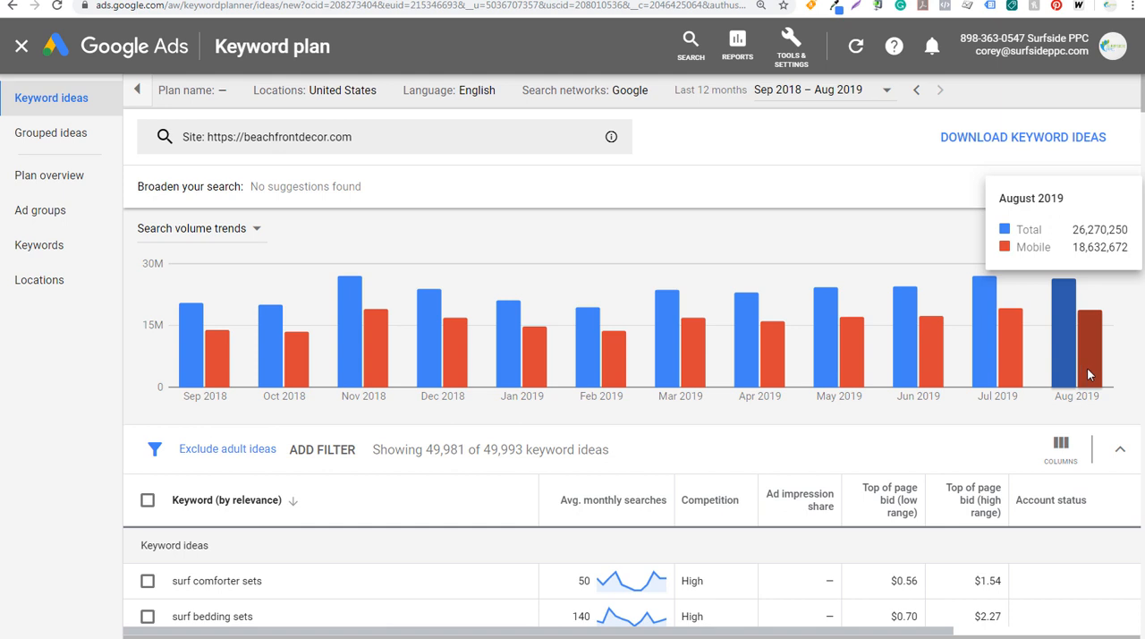
{"action": "mouse_move", "coordinate": [353, 342]}
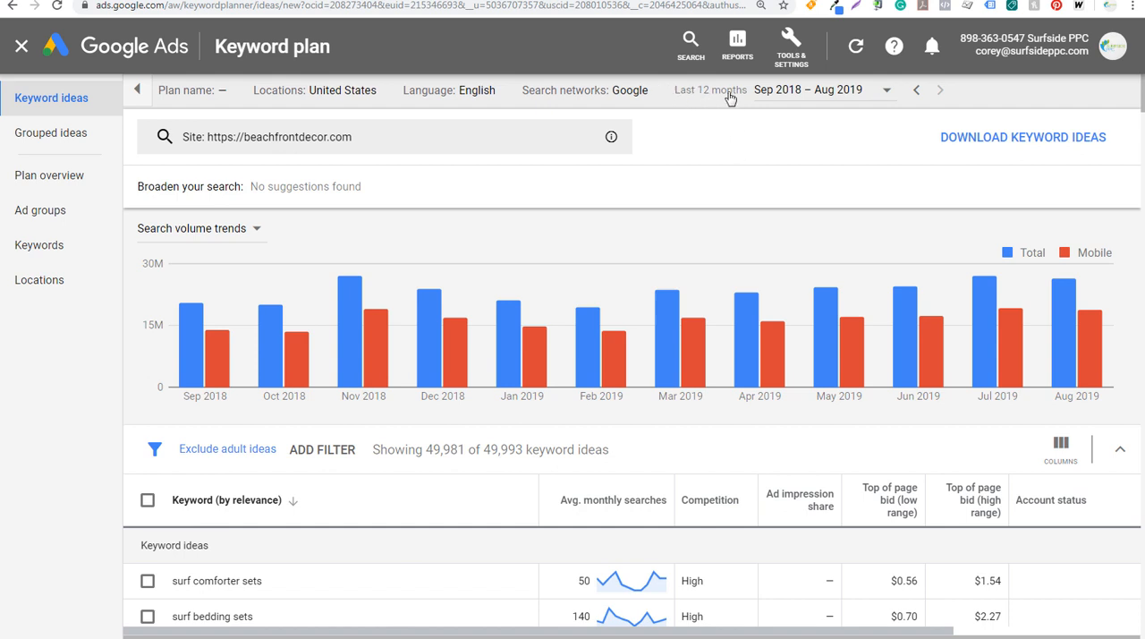
View the search volume trends for all available dates and return the date range to the last 12 months
{"action": "left_click", "coordinate": [827, 97]}
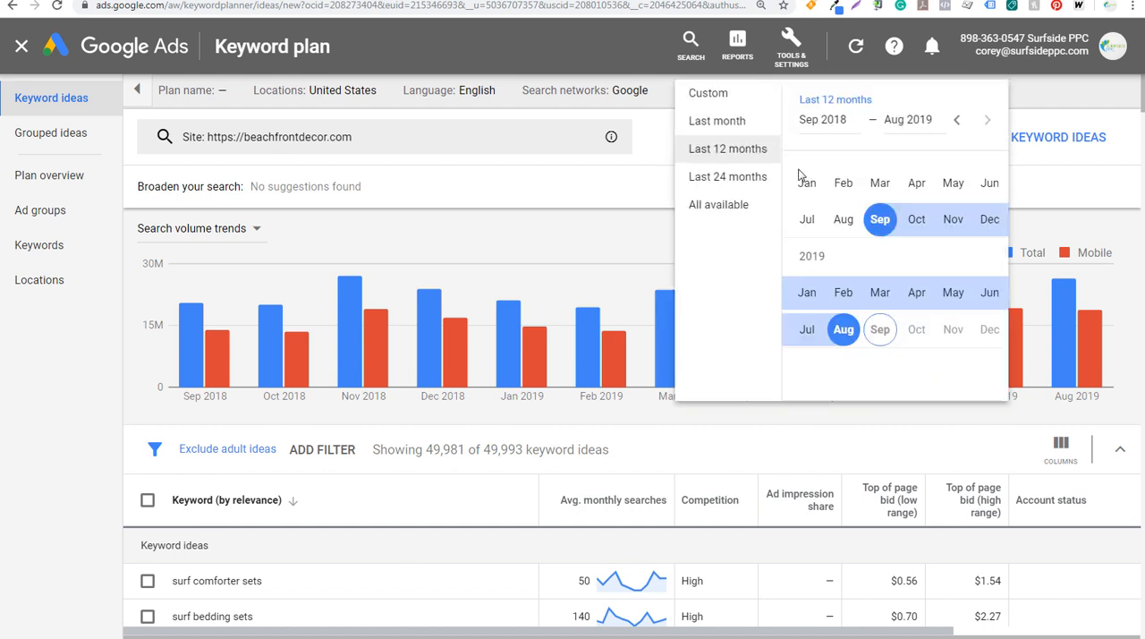
{"action": "left_click", "coordinate": [726, 207]}
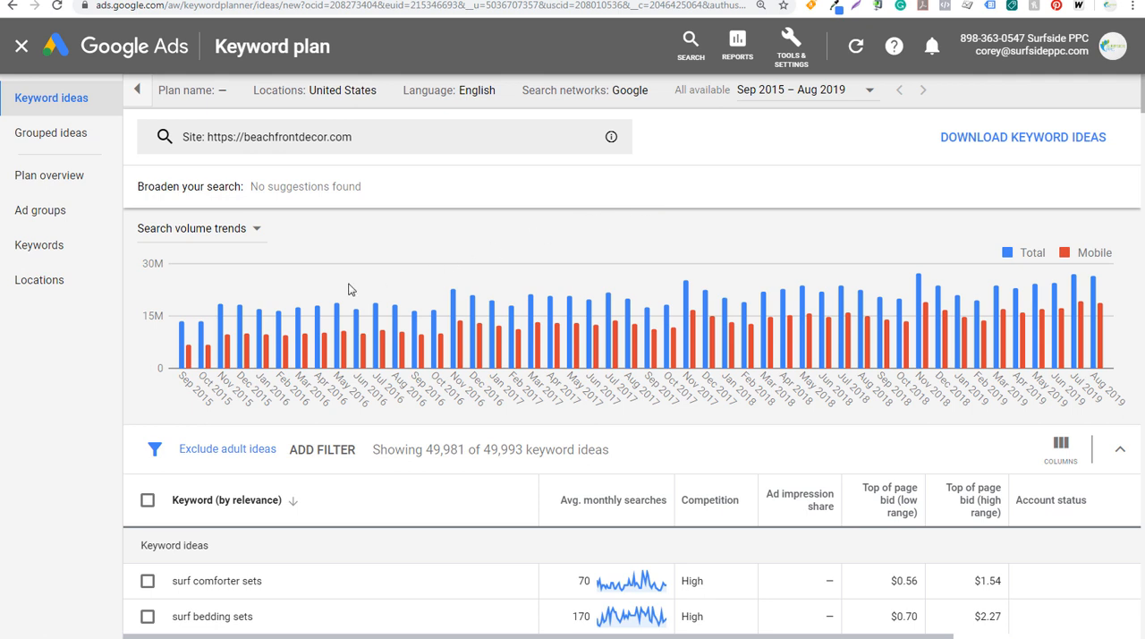
{"action": "mouse_move", "coordinate": [196, 352]}
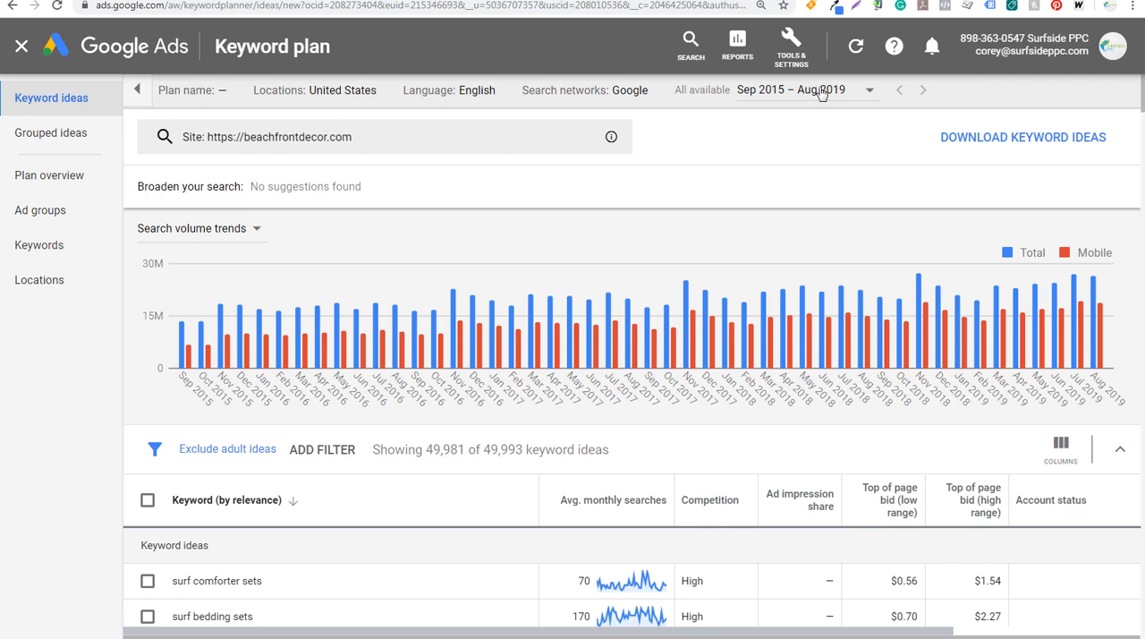
{"action": "left_click", "coordinate": [785, 95]}
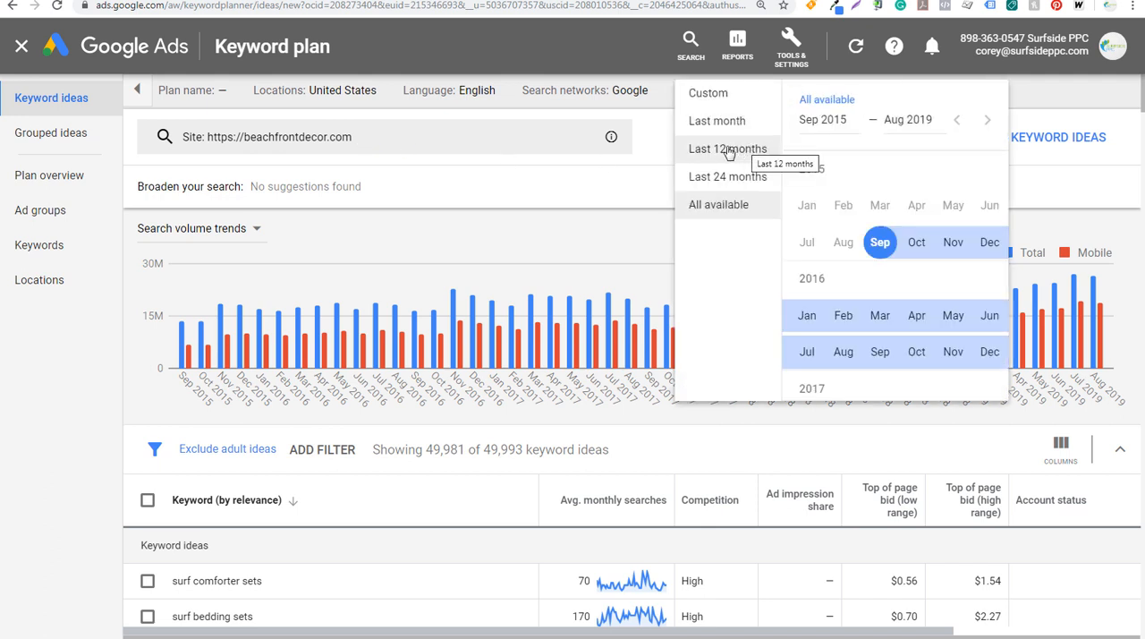
{"action": "left_click", "coordinate": [729, 150]}
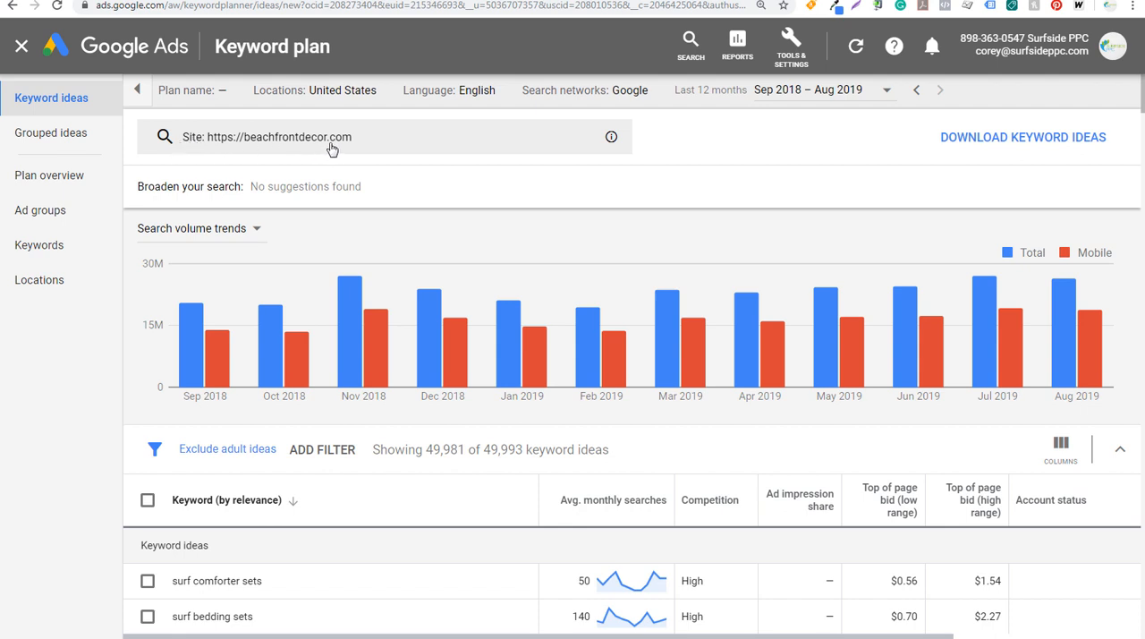
Download the keyword ideas report and check what the ad impression share and low-range top-of-page bid columns mean
{"action": "left_click", "coordinate": [1047, 143]}
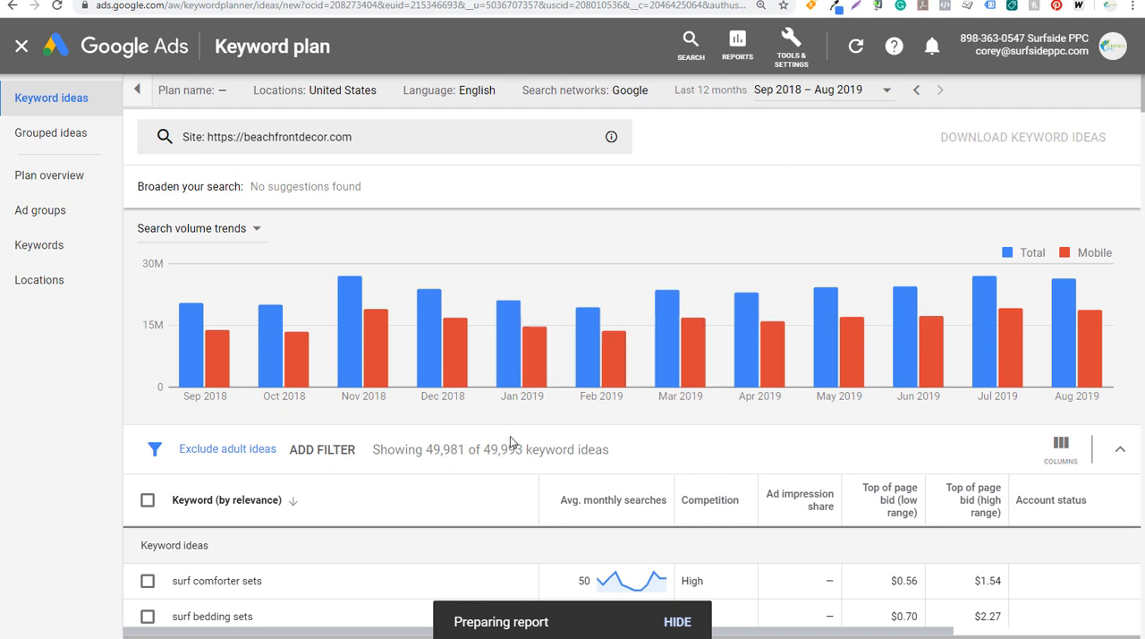
{"action": "scroll", "coordinate": [435, 487], "scroll_direction": "down", "scroll_amount": 2}
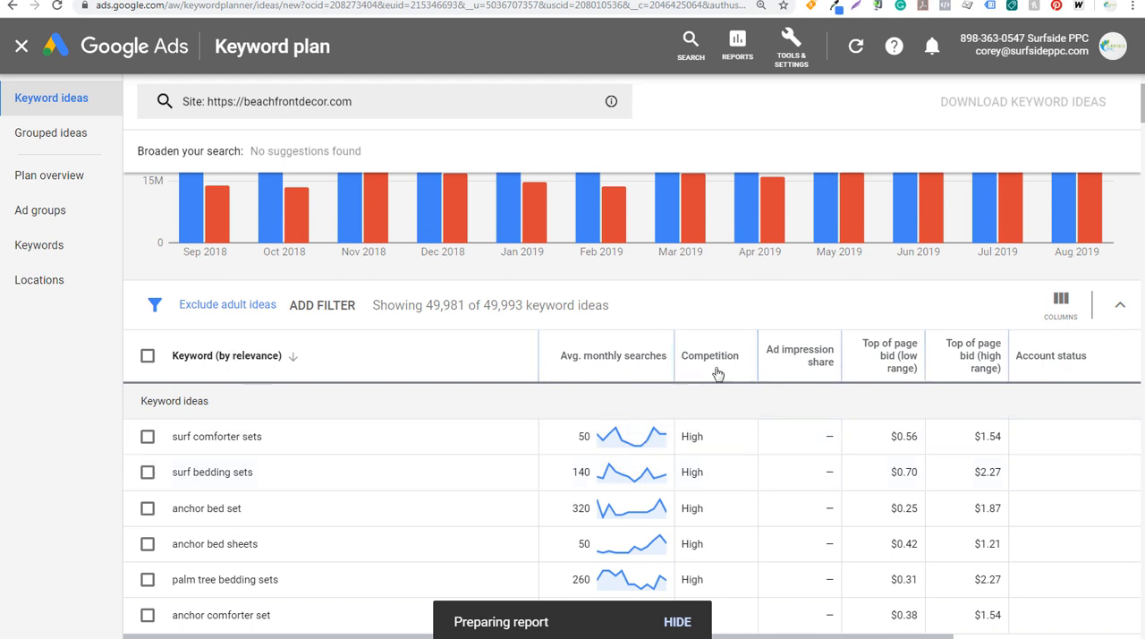
{"action": "mouse_move", "coordinate": [803, 372]}
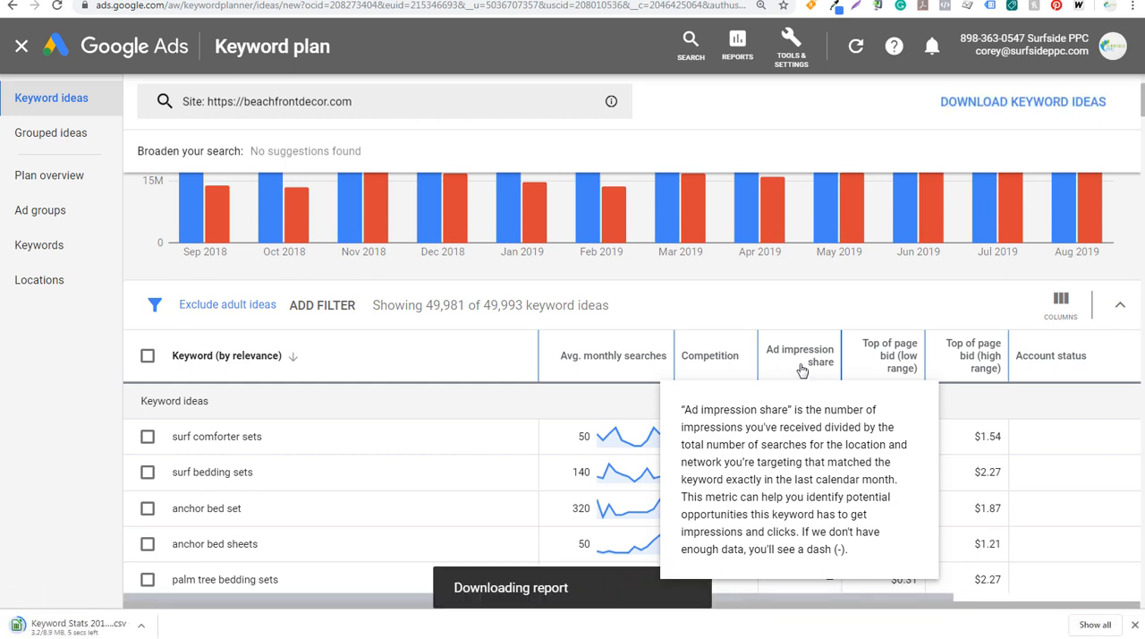
{"action": "mouse_move", "coordinate": [885, 353]}
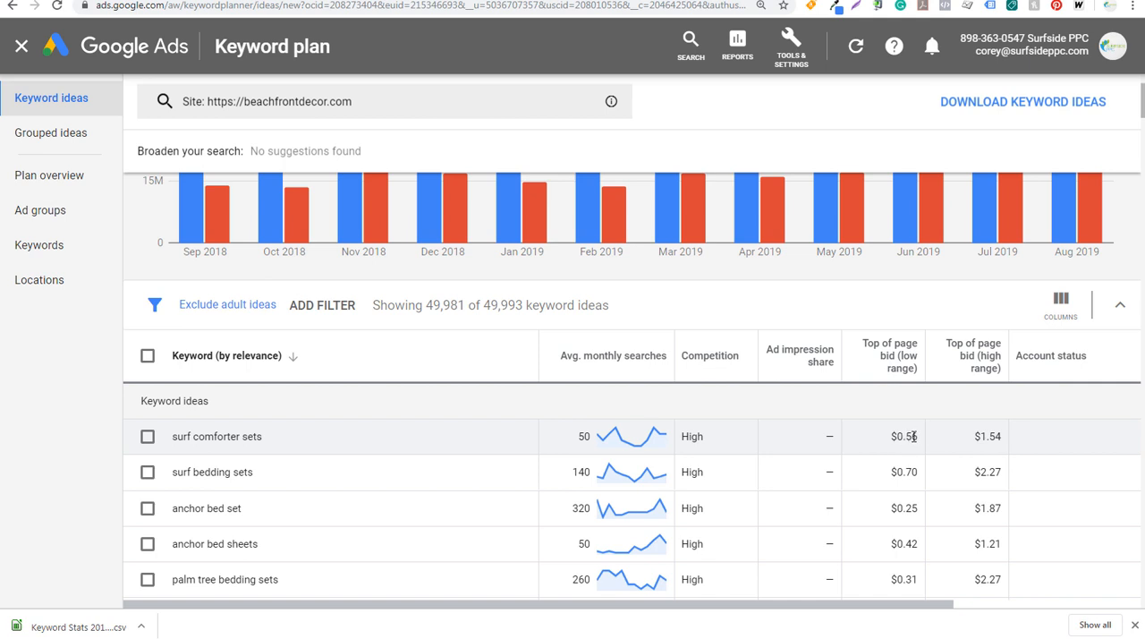
Examine the low-range and high-range top-of-page bids for "surf comforter sets" and dismiss the finished download notice
{"action": "left_click_drag", "start_coordinate": [918, 436], "coordinate": [891, 440]}
{"action": "left_click", "coordinate": [897, 436]}
{"action": "left_click_drag", "start_coordinate": [891, 438], "coordinate": [913, 435]}
{"action": "left_click", "coordinate": [919, 440]}
{"action": "left_click_drag", "start_coordinate": [892, 436], "coordinate": [997, 436]}
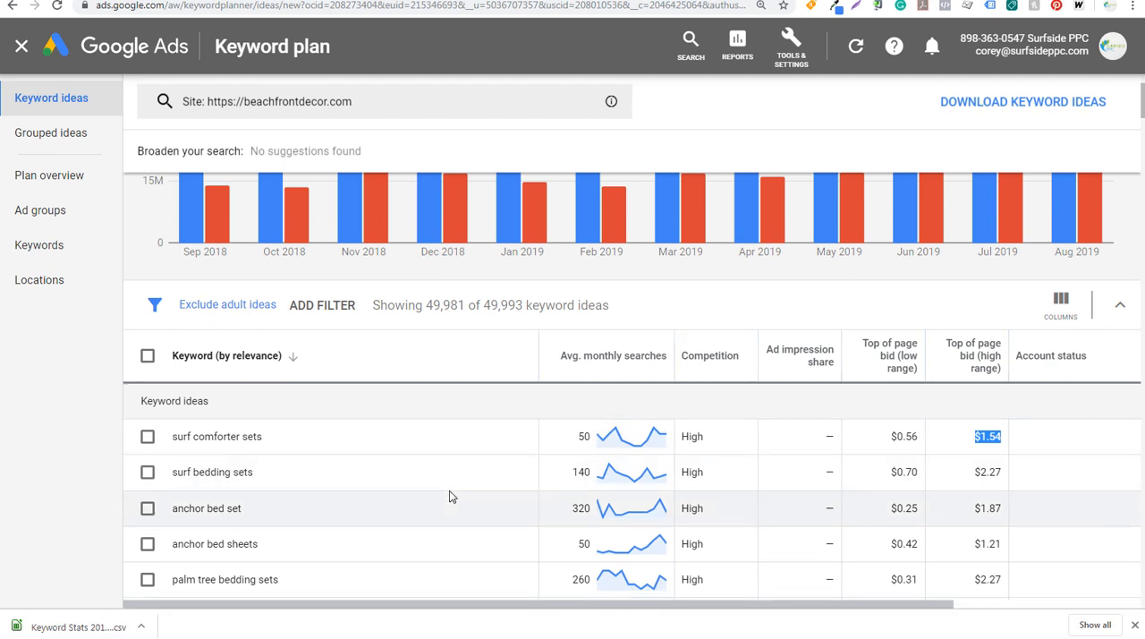
{"action": "left_click", "coordinate": [1133, 627]}
Review the available keyword filters and sort the keyword ideas by average monthly searches, highest first
{"action": "scroll", "coordinate": [611, 361], "scroll_direction": "up", "scroll_amount": 2}
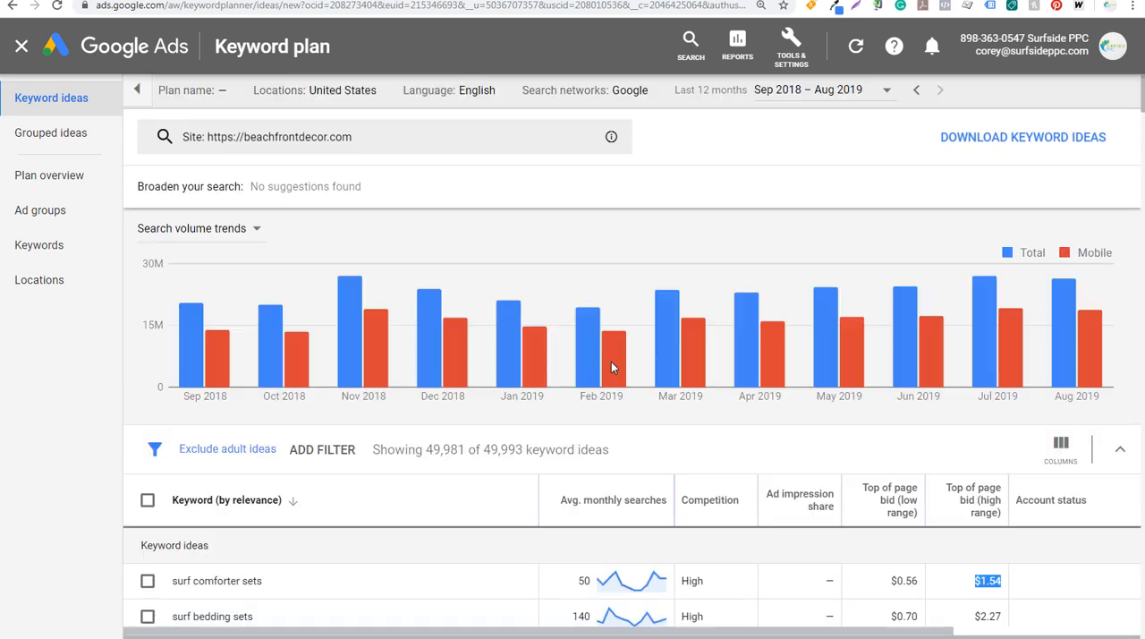
{"action": "scroll", "coordinate": [542, 349], "scroll_direction": "down", "scroll_amount": 2}
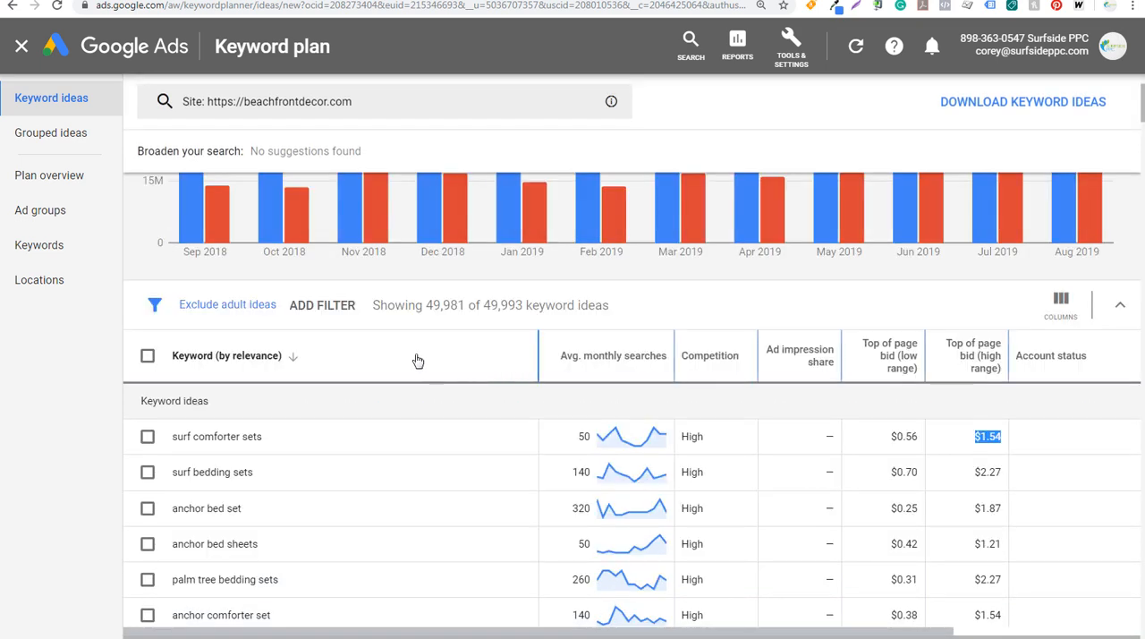
{"action": "left_click", "coordinate": [337, 310]}
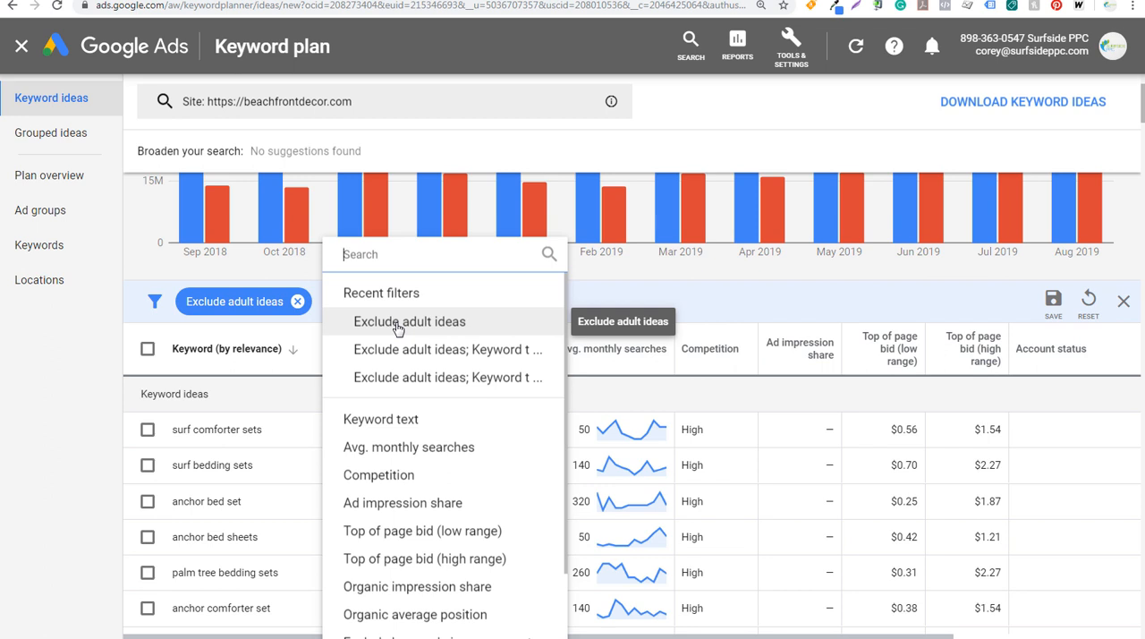
{"action": "scroll", "coordinate": [452, 402], "scroll_direction": "down", "scroll_amount": 1}
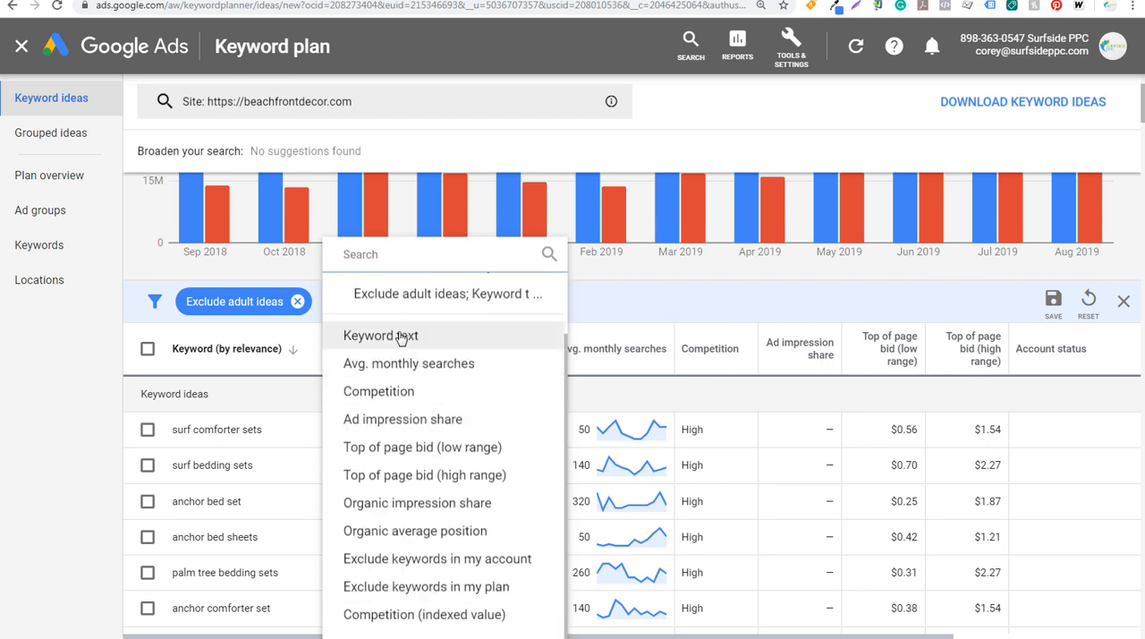
{"action": "left_click", "coordinate": [642, 358]}
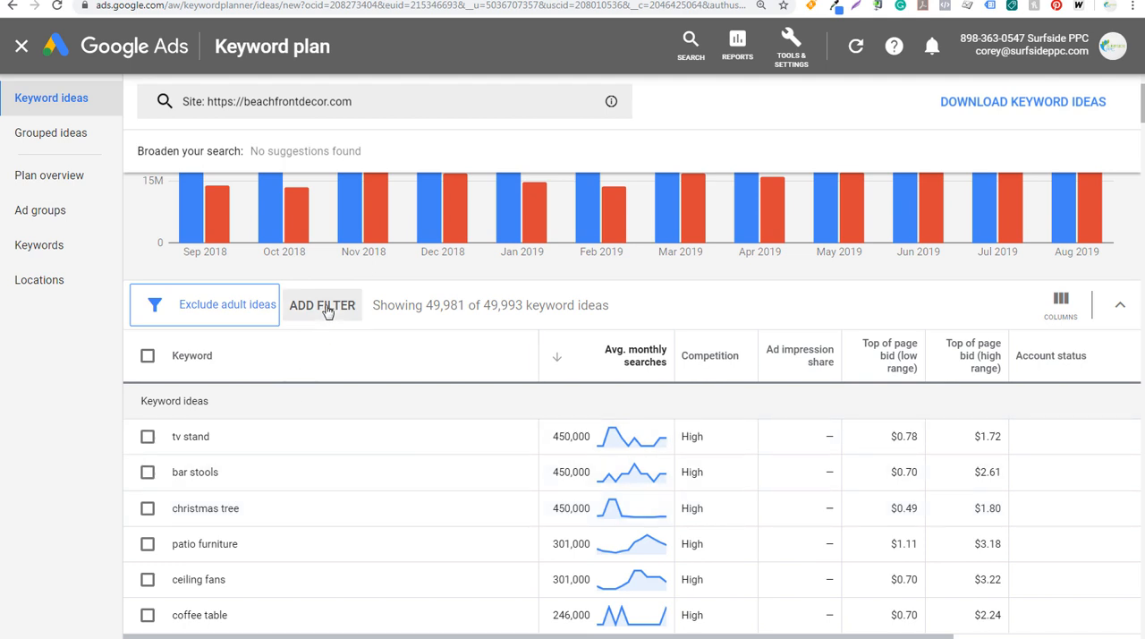
Filter the keyword ideas to those whose keyword text contains "beach, coastal, nautical"
{"action": "left_click", "coordinate": [333, 306]}
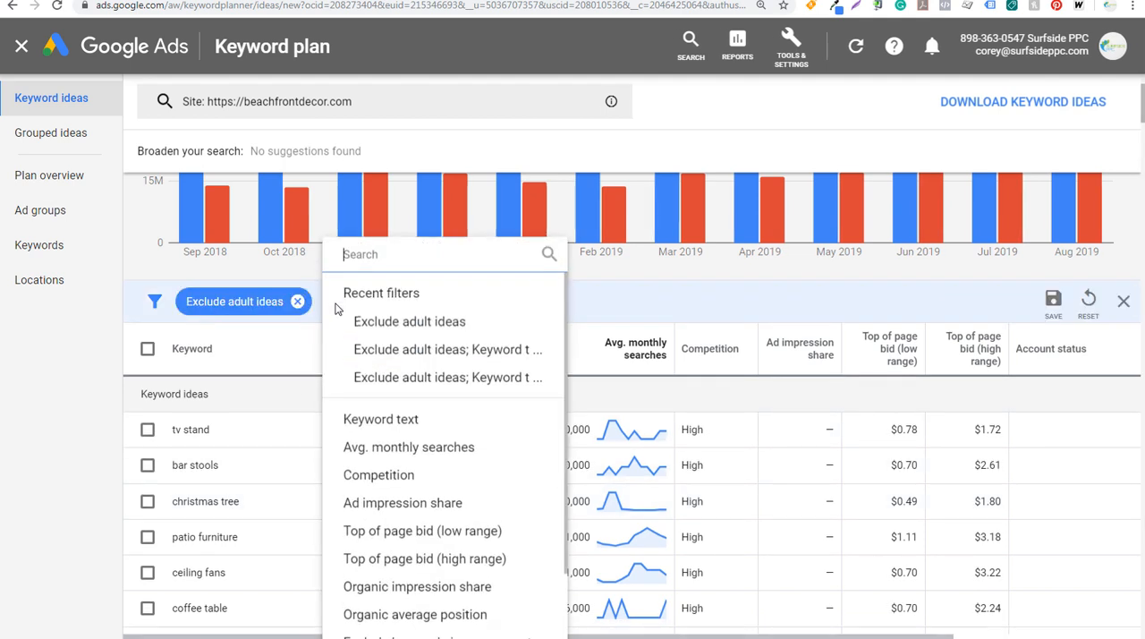
{"action": "left_click", "coordinate": [393, 420]}
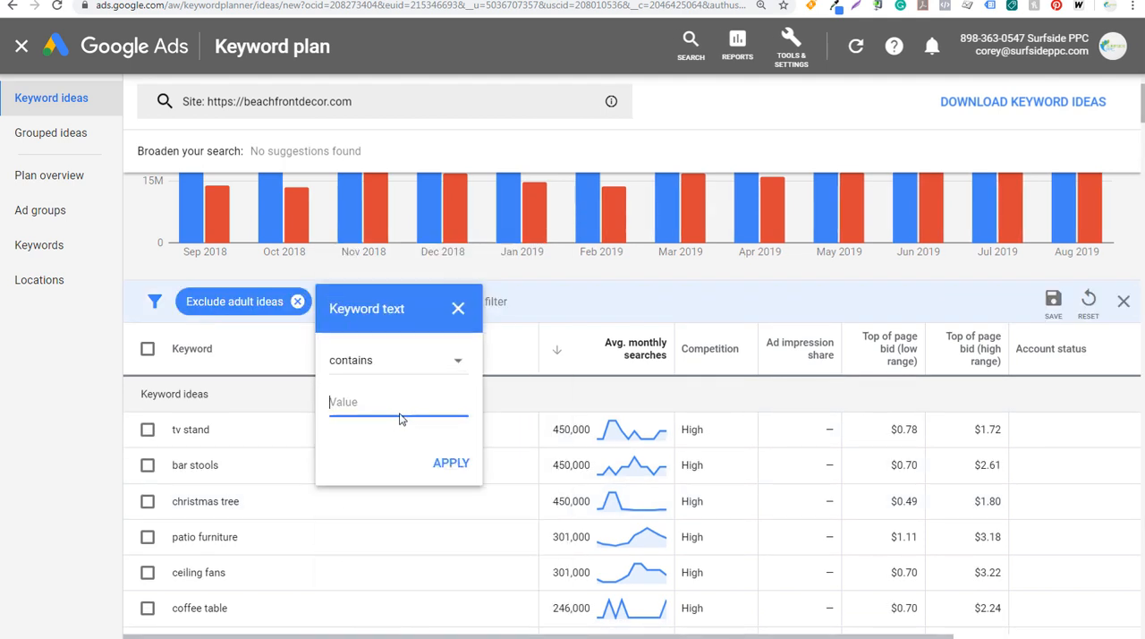
{"action": "left_click", "coordinate": [418, 365]}
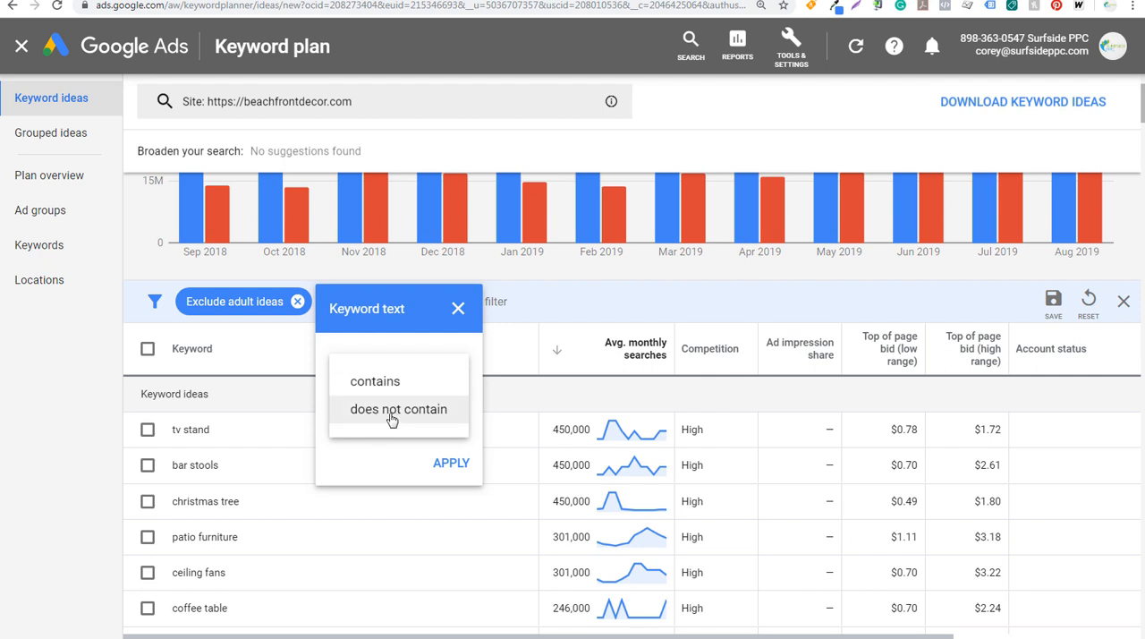
{"action": "left_click", "coordinate": [373, 394]}
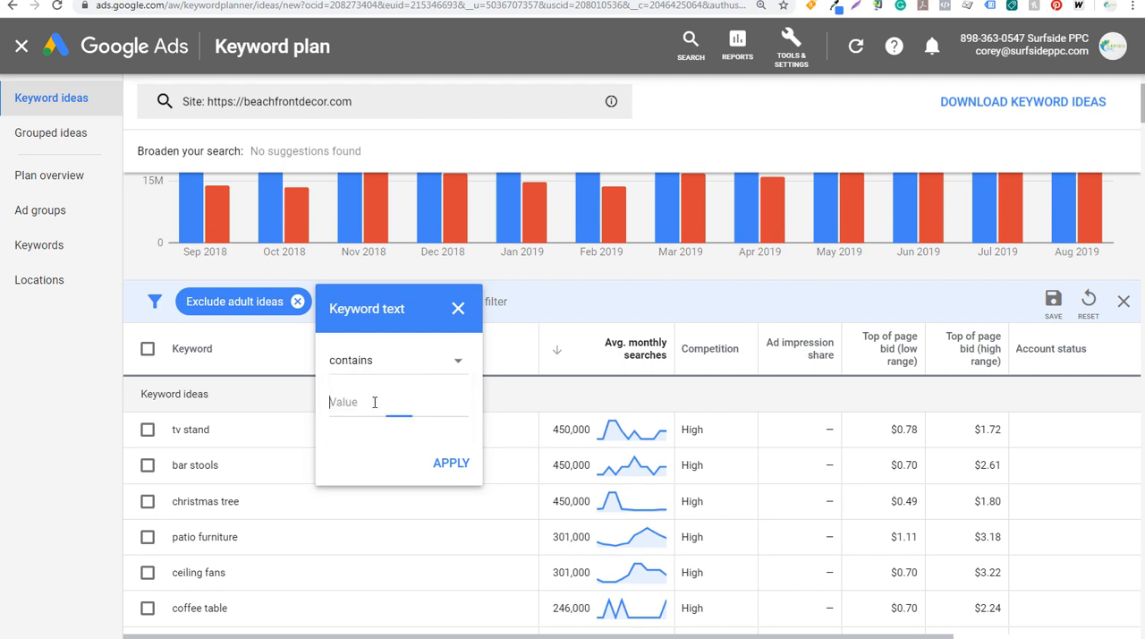
{"action": "type", "text": "beach, coastal, nautical"}
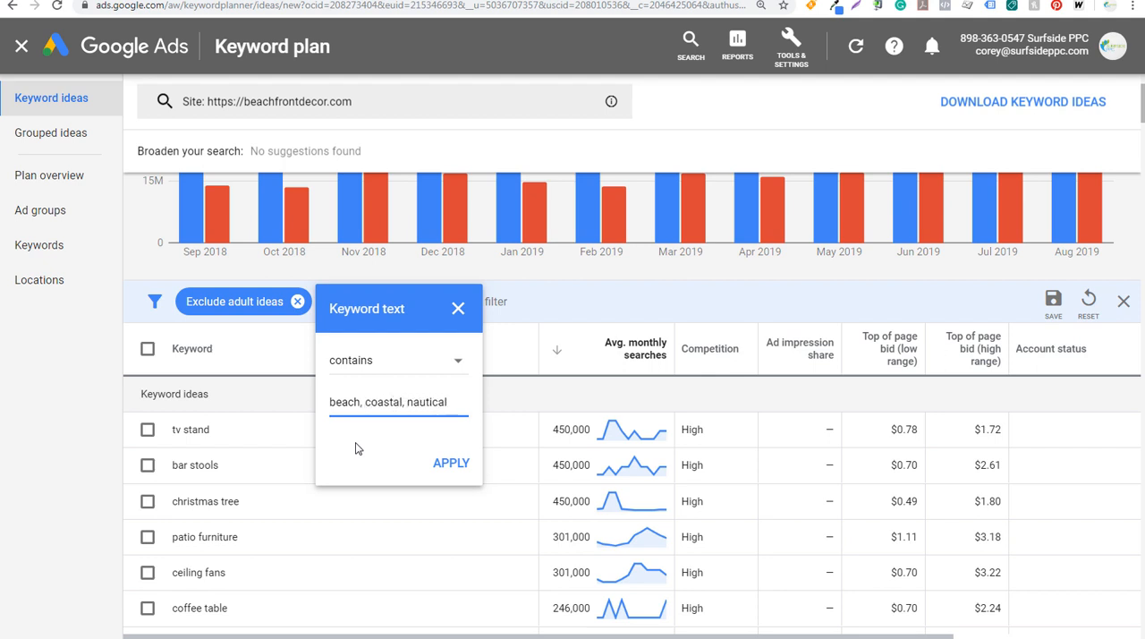
{"action": "left_click", "coordinate": [439, 464]}
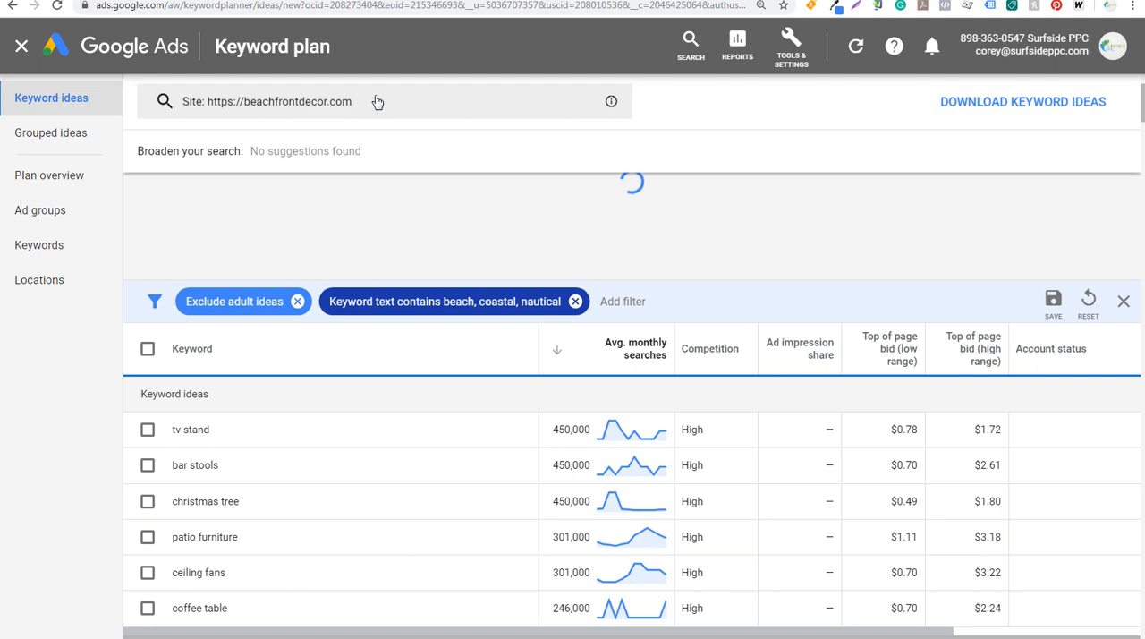
Review the filtered beach, coastal and nautical keyword ideas with their monthly searches and top-of-page bid ranges
{"action": "scroll", "coordinate": [213, 331], "scroll_direction": "down", "scroll_amount": 2}
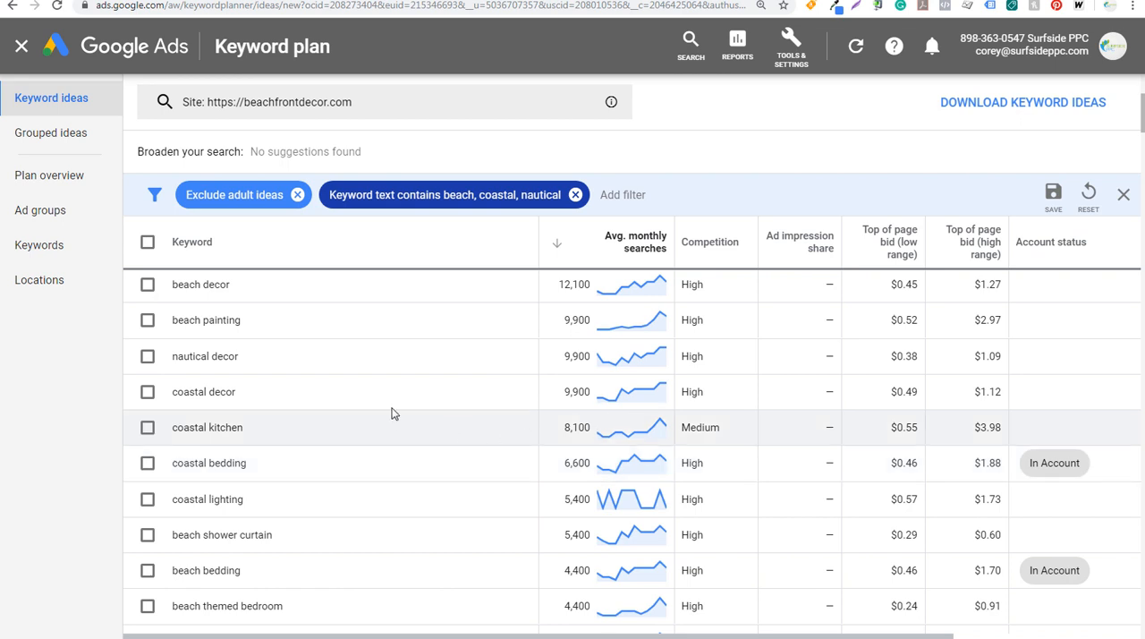
{"action": "scroll", "coordinate": [268, 412], "scroll_direction": "down", "scroll_amount": 2}
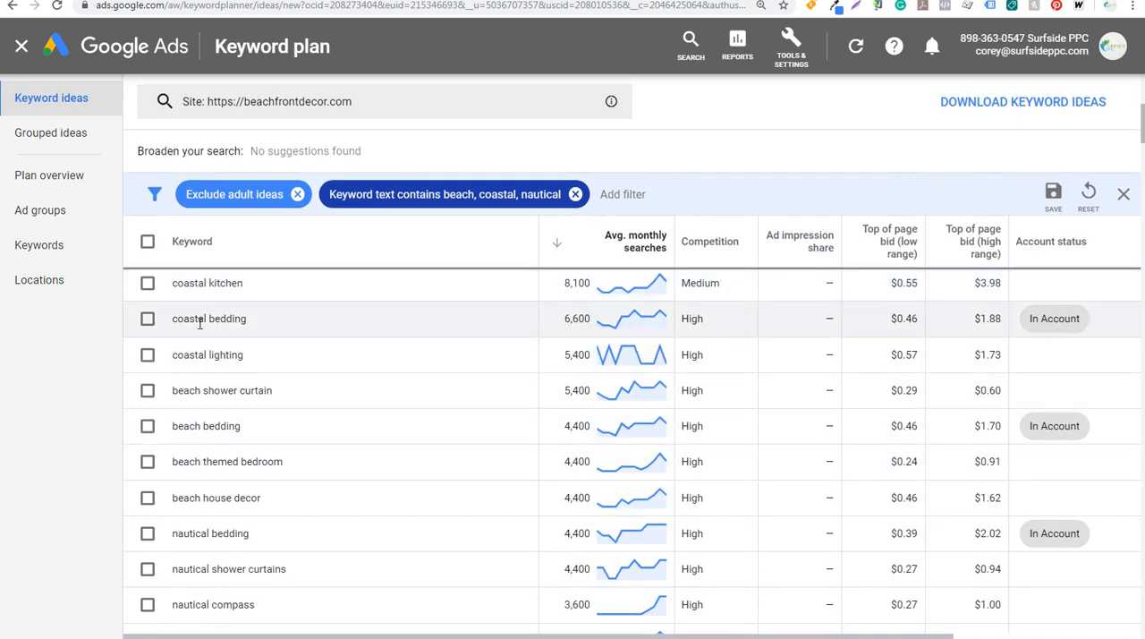
{"action": "scroll", "coordinate": [200, 326], "scroll_direction": "down", "scroll_amount": 2}
{"action": "scroll", "coordinate": [200, 333], "scroll_direction": "down", "scroll_amount": 2}
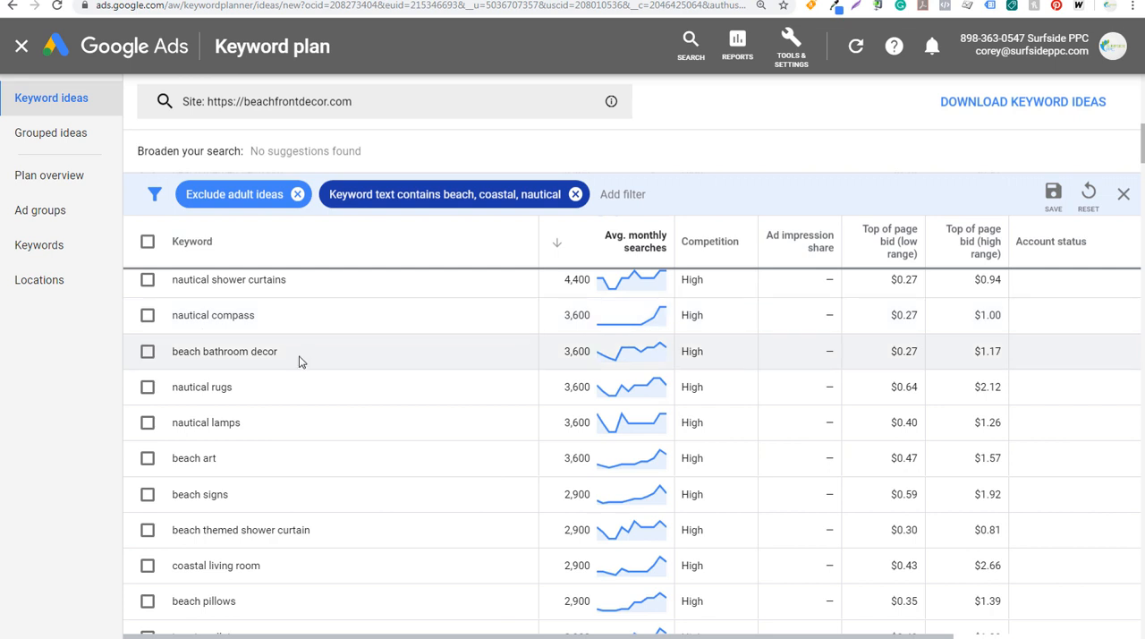
{"action": "scroll", "coordinate": [321, 373], "scroll_direction": "up", "scroll_amount": 6}
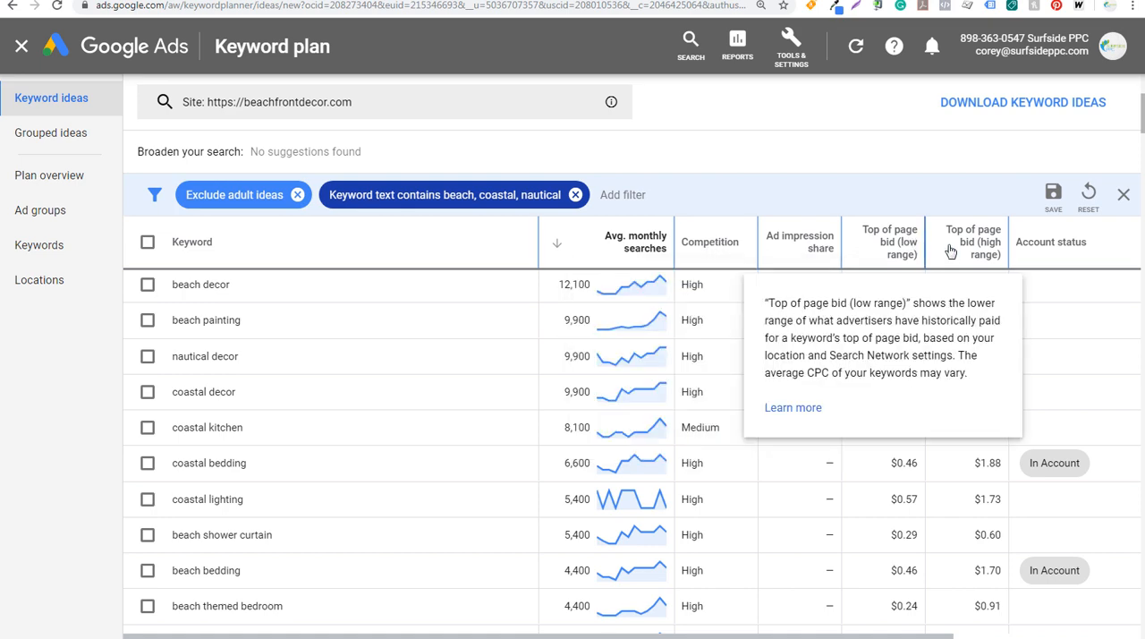
Read the definition of the high-range top-of-page bid column in the keyword ideas table
{"action": "mouse_move", "coordinate": [990, 244]}
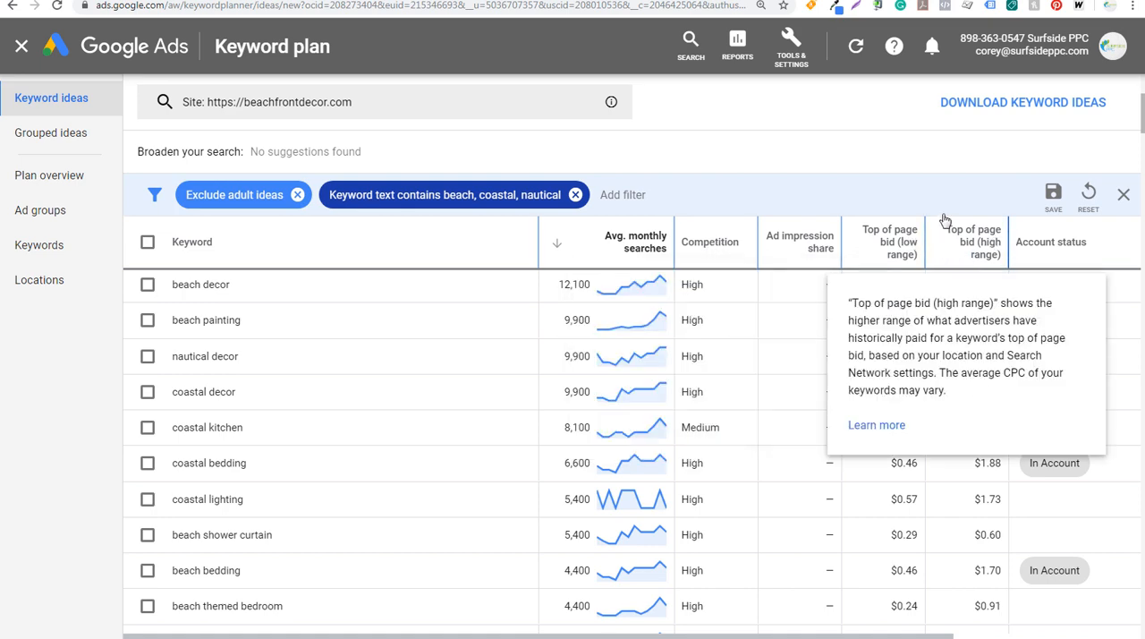
{"action": "scroll", "coordinate": [944, 286], "scroll_direction": "up", "scroll_amount": 3}
{"action": "scroll", "coordinate": [939, 340], "scroll_direction": "down", "scroll_amount": 2}
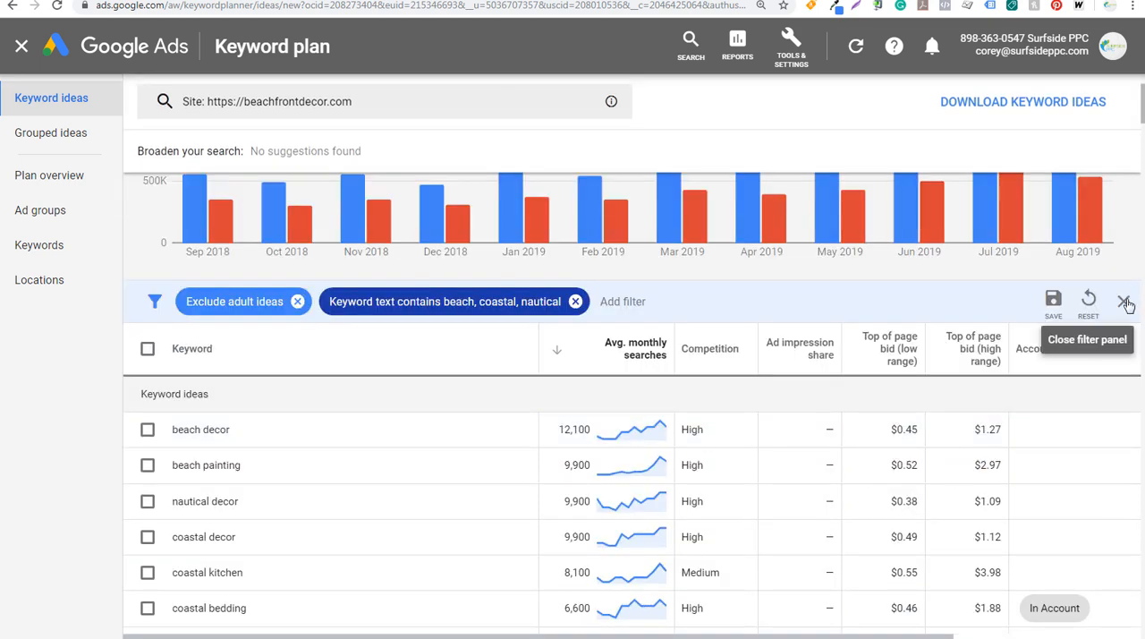
Close the filter settings and add the Competition (indexed value) column to the keyword ideas table
{"action": "left_click", "coordinate": [1124, 306]}
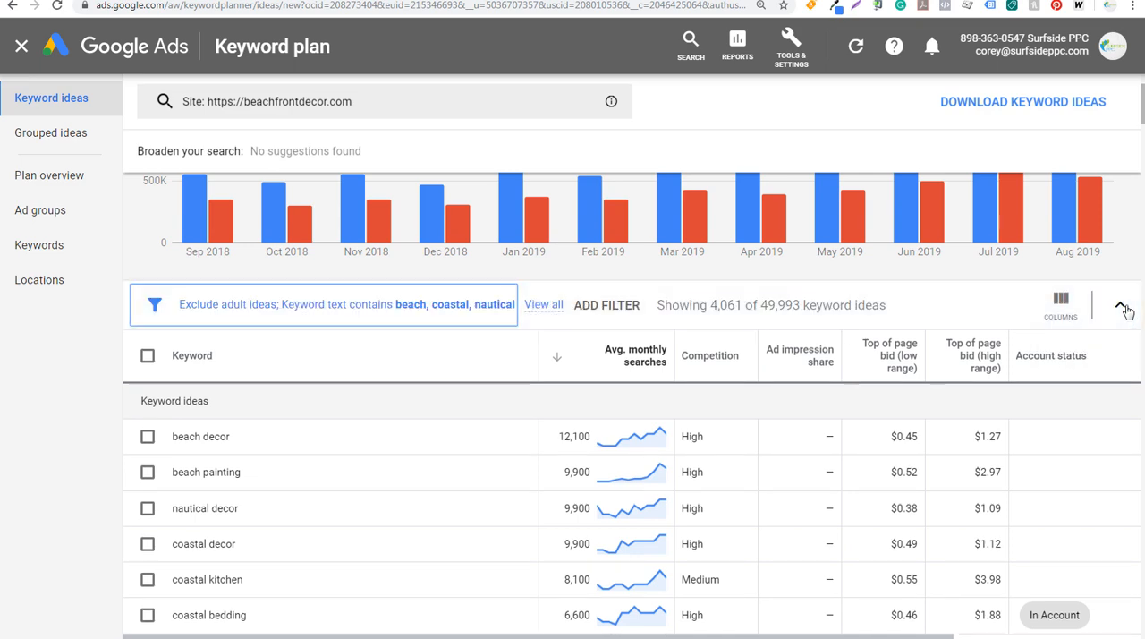
{"action": "left_click", "coordinate": [1073, 301]}
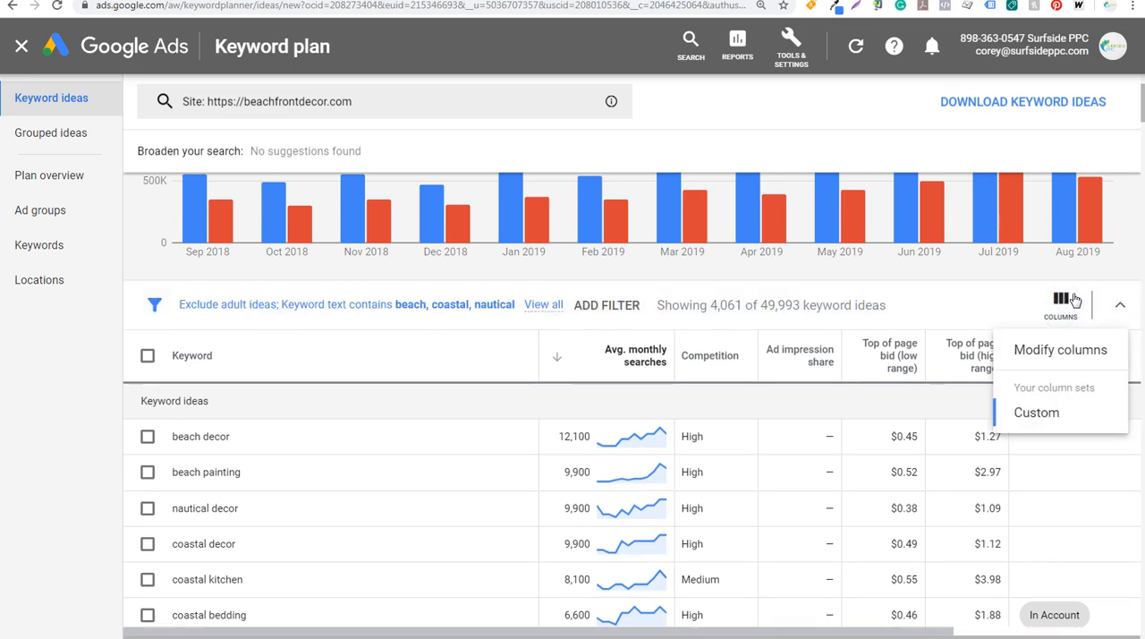
{"action": "left_click", "coordinate": [1058, 354]}
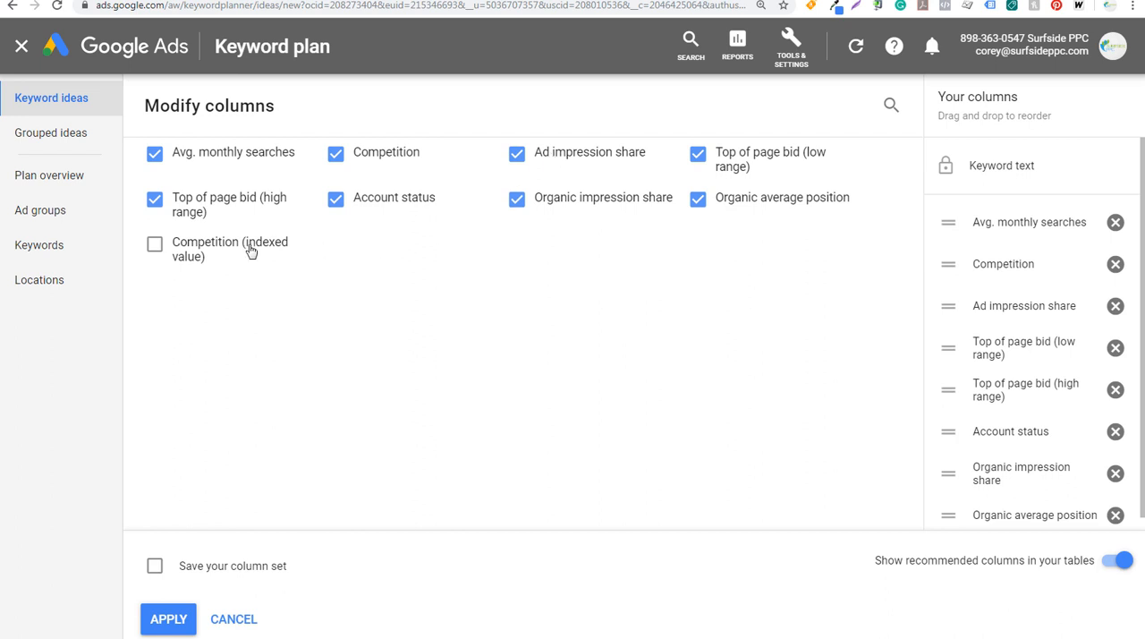
{"action": "left_click", "coordinate": [177, 247]}
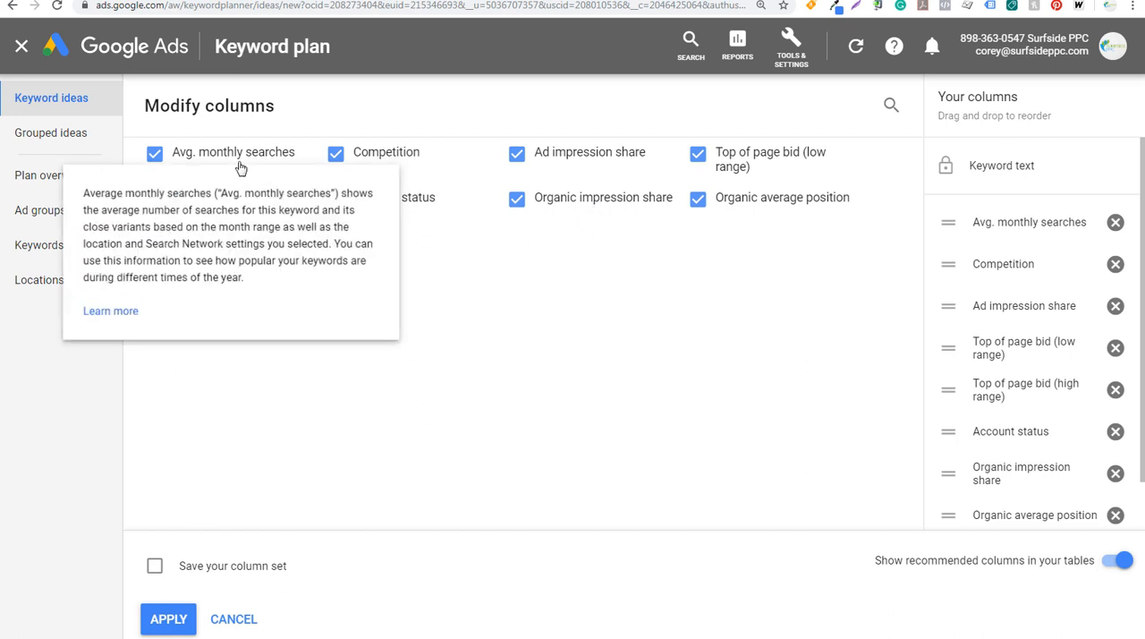
{"action": "left_click", "coordinate": [164, 620]}
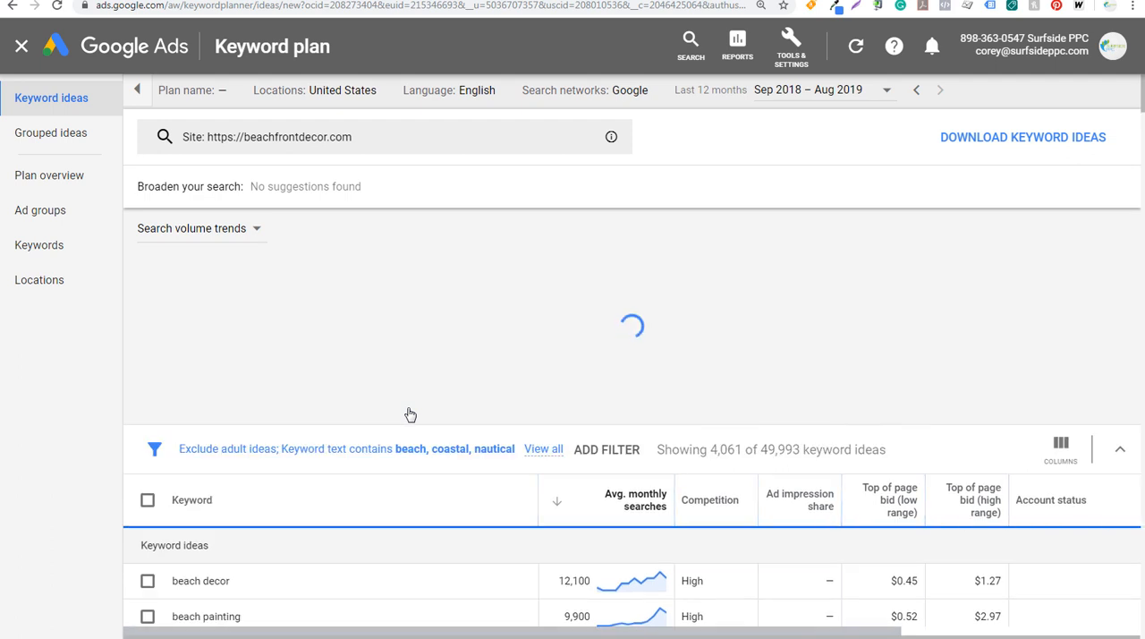
Examine the monthly search charts for "beach decor" and "coastal lighting" in the filtered keyword ideas
{"action": "scroll", "coordinate": [721, 421], "scroll_direction": "down", "scroll_amount": 3}
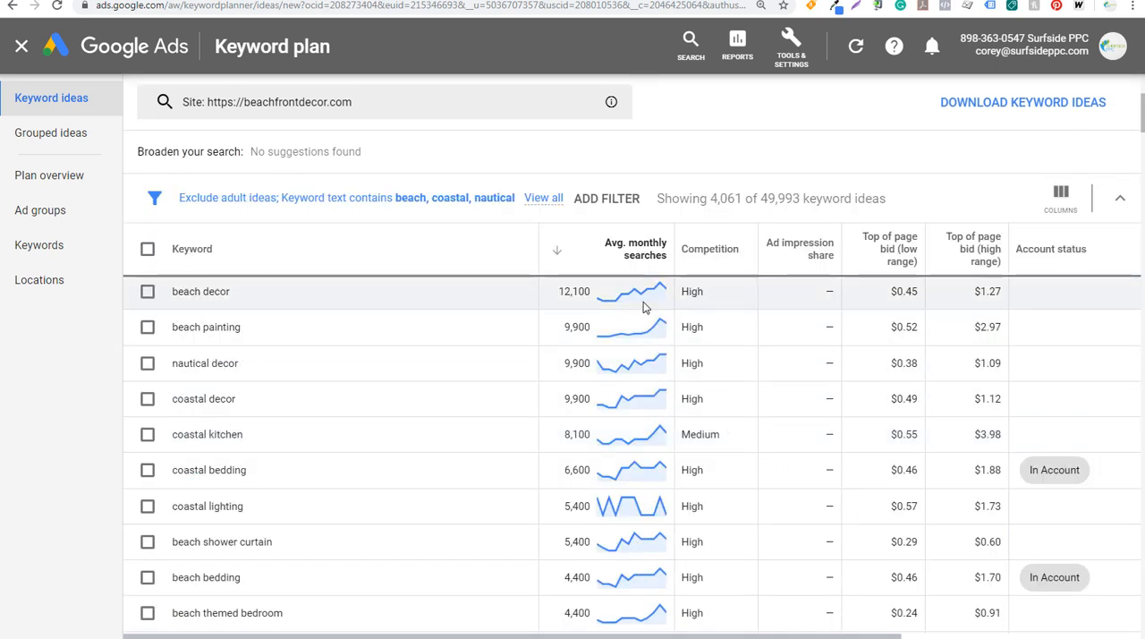
{"action": "mouse_move", "coordinate": [629, 297]}
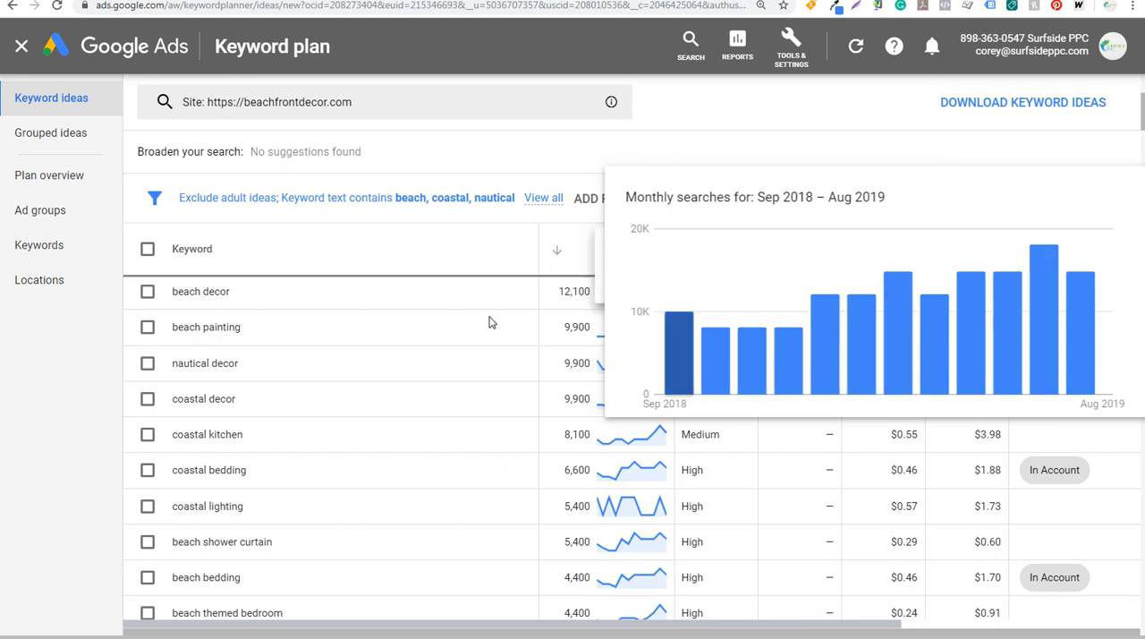
{"action": "scroll", "coordinate": [456, 376], "scroll_direction": "down", "scroll_amount": 2}
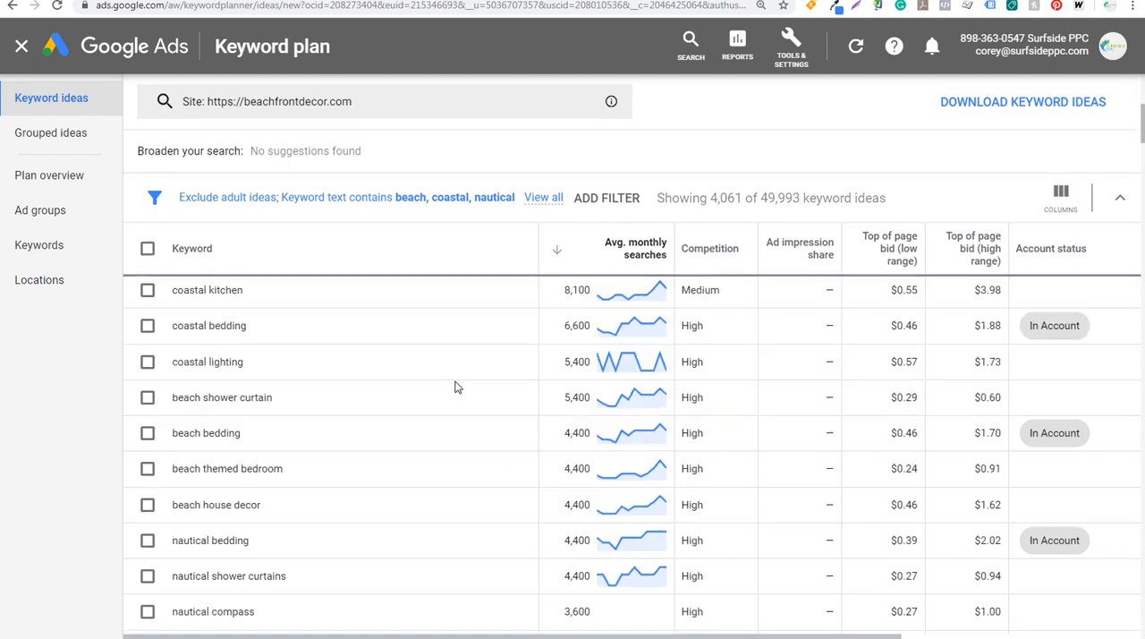
{"action": "scroll", "coordinate": [454, 393], "scroll_direction": "down", "scroll_amount": 2}
{"action": "scroll", "coordinate": [461, 403], "scroll_direction": "up", "scroll_amount": 2}
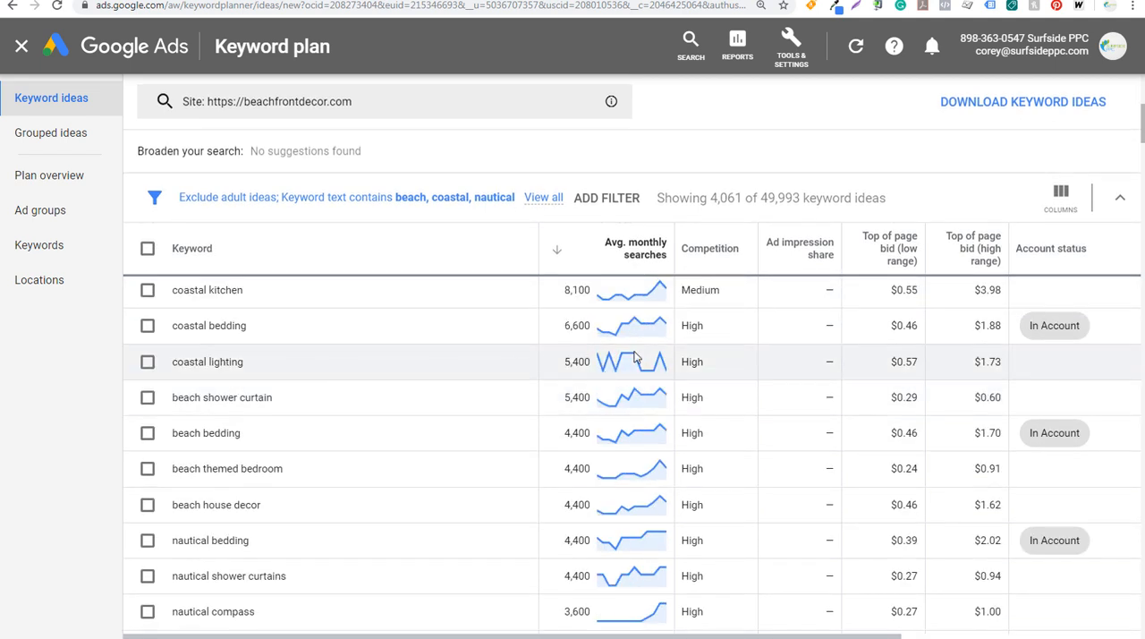
{"action": "mouse_move", "coordinate": [633, 359]}
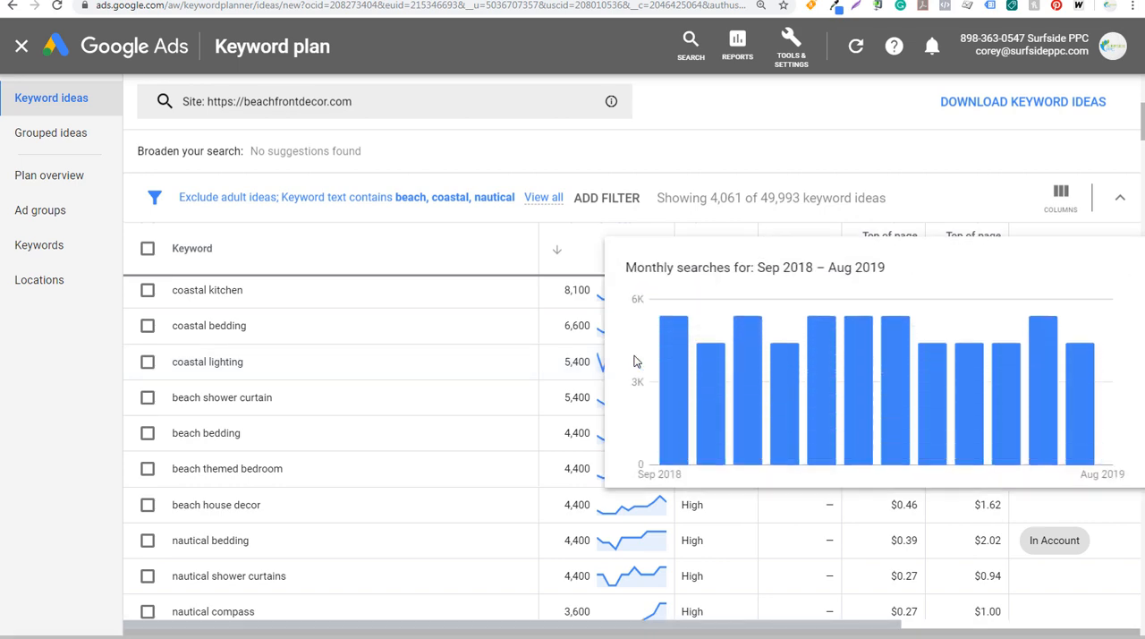
{"action": "scroll", "coordinate": [492, 400], "scroll_direction": "down", "scroll_amount": 4}
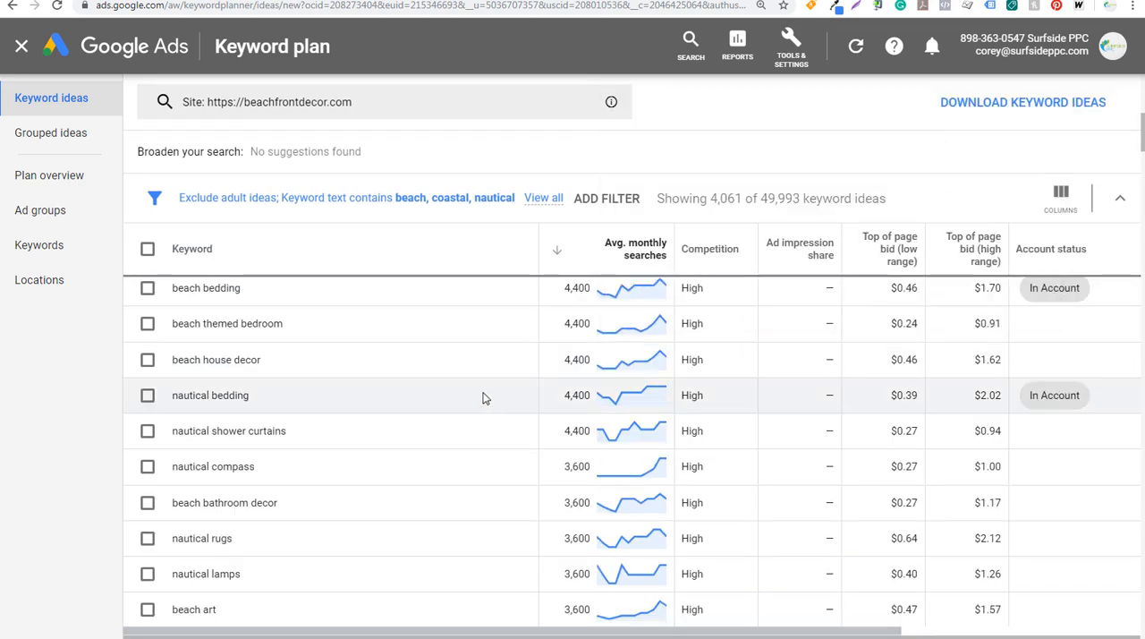
Browse the lower-volume keyword ideas and examine the monthly search chart for "coastal christmas decorations"
{"action": "scroll", "coordinate": [487, 400], "scroll_direction": "down", "scroll_amount": 2}
{"action": "scroll", "coordinate": [343, 432], "scroll_direction": "down", "scroll_amount": 2}
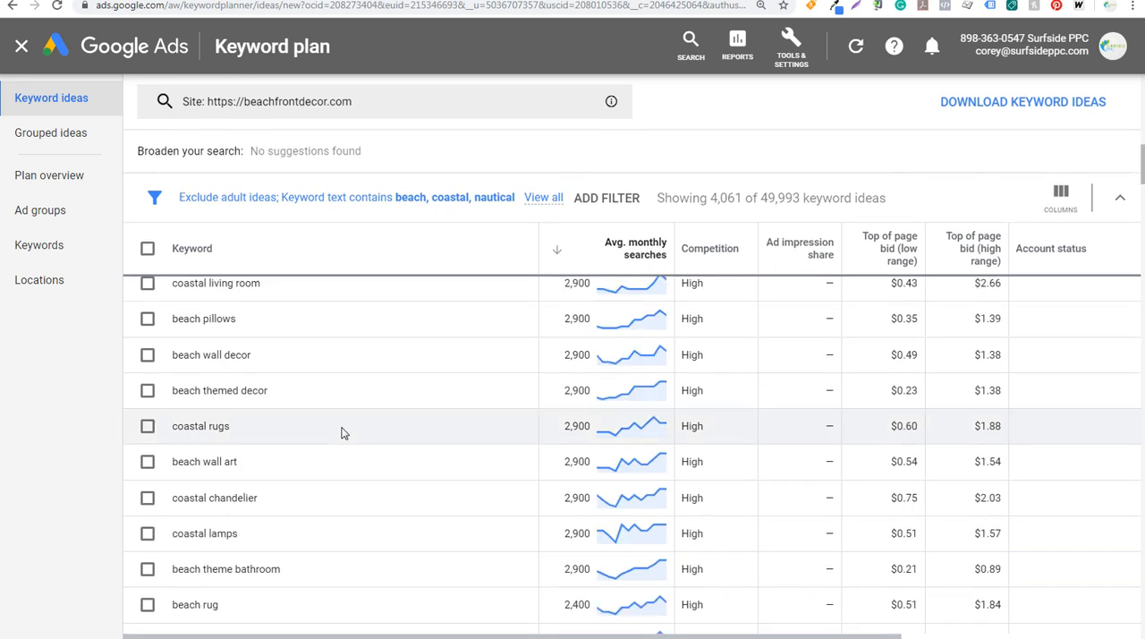
{"action": "scroll", "coordinate": [338, 434], "scroll_direction": "down", "scroll_amount": 2}
{"action": "scroll", "coordinate": [349, 436], "scroll_direction": "down", "scroll_amount": 5}
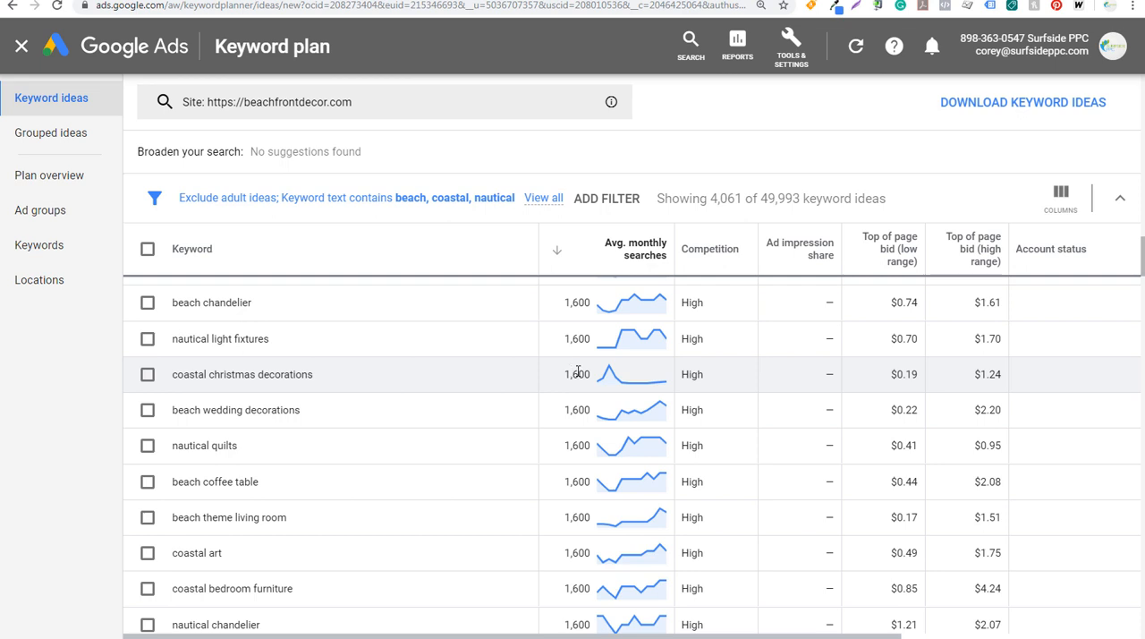
{"action": "mouse_move", "coordinate": [609, 374]}
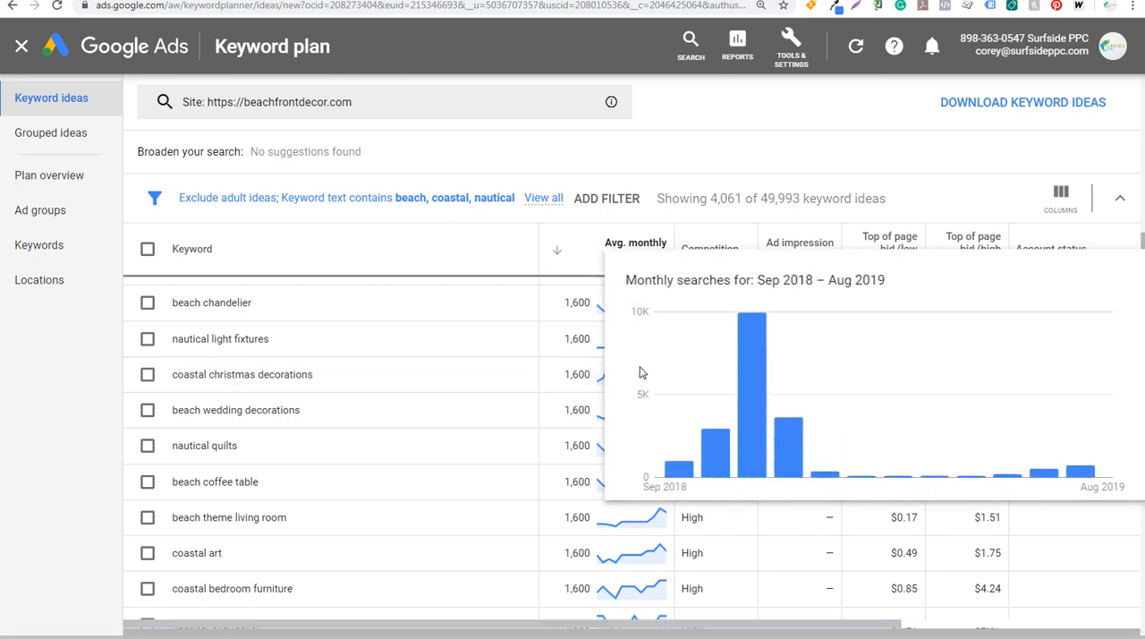
{"action": "mouse_move", "coordinate": [753, 371]}
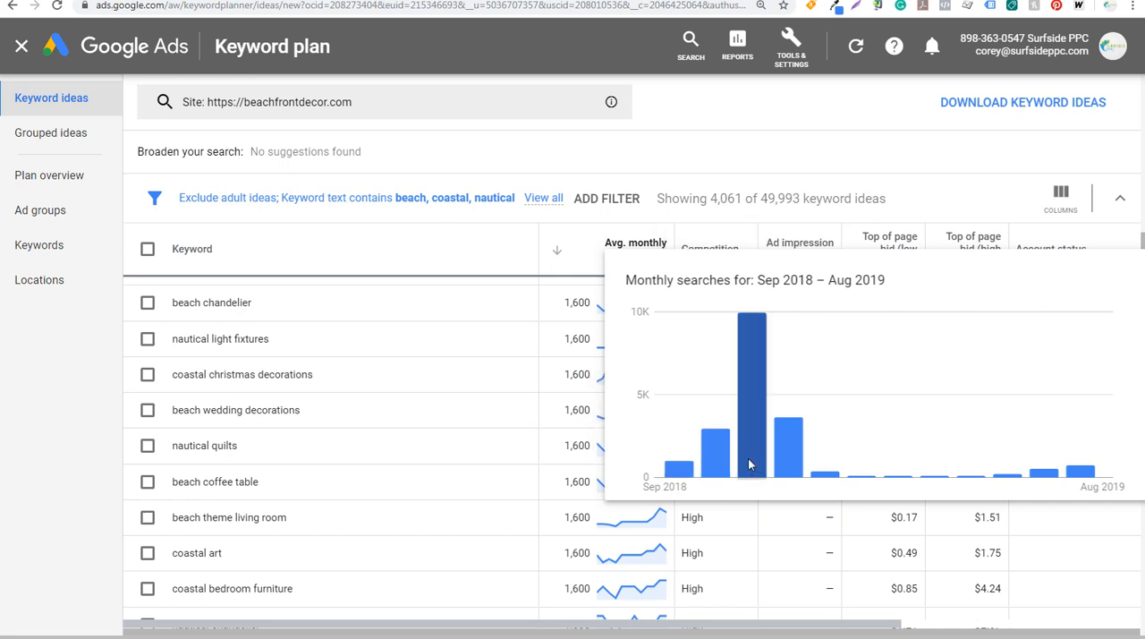
{"action": "mouse_move", "coordinate": [754, 441]}
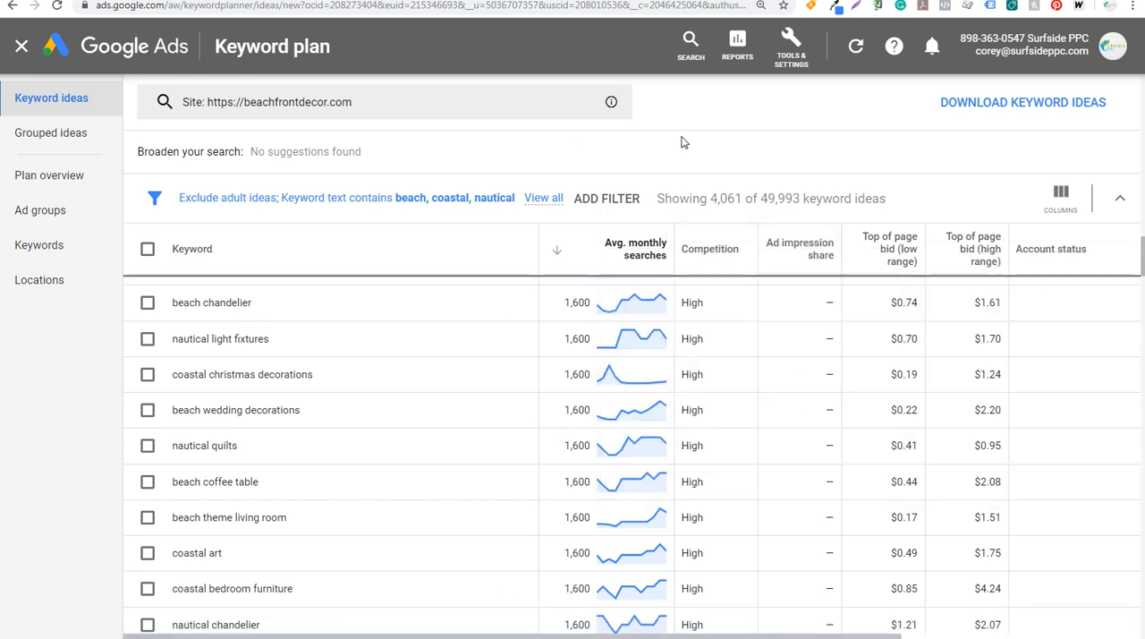
Start a new keyword discovery with beach decor, coastal decor, nautical decor, beach furniture, coastal furniture, nautical furniture, beach lighting, nautical lighting, beach bedding and beach area rugs
{"action": "left_click", "coordinate": [20, 53]}
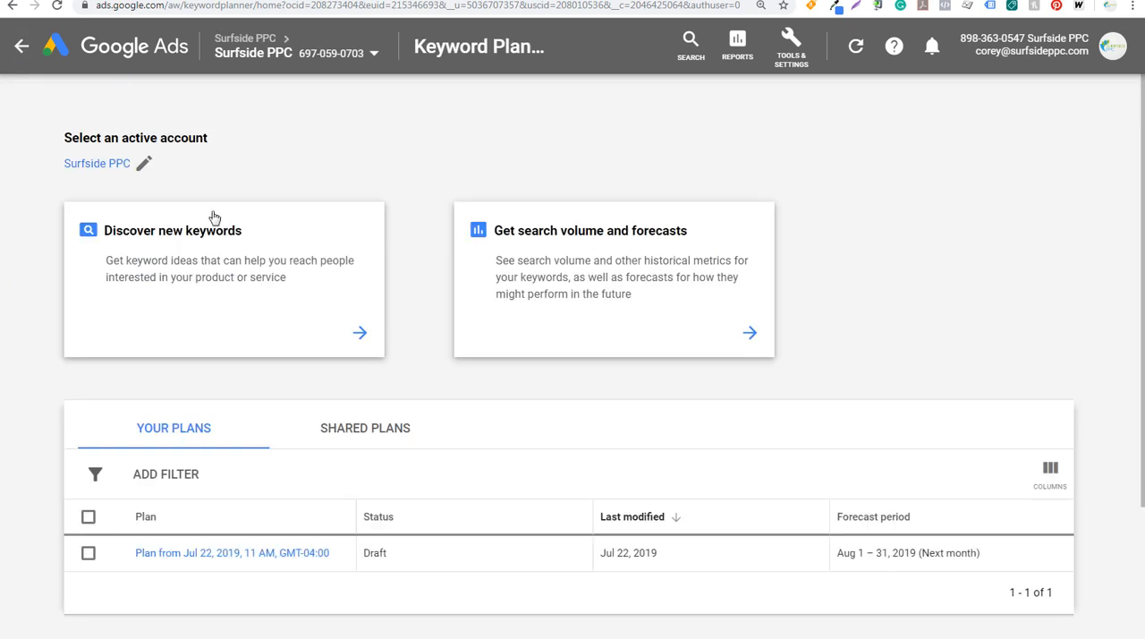
{"action": "left_click", "coordinate": [213, 261]}
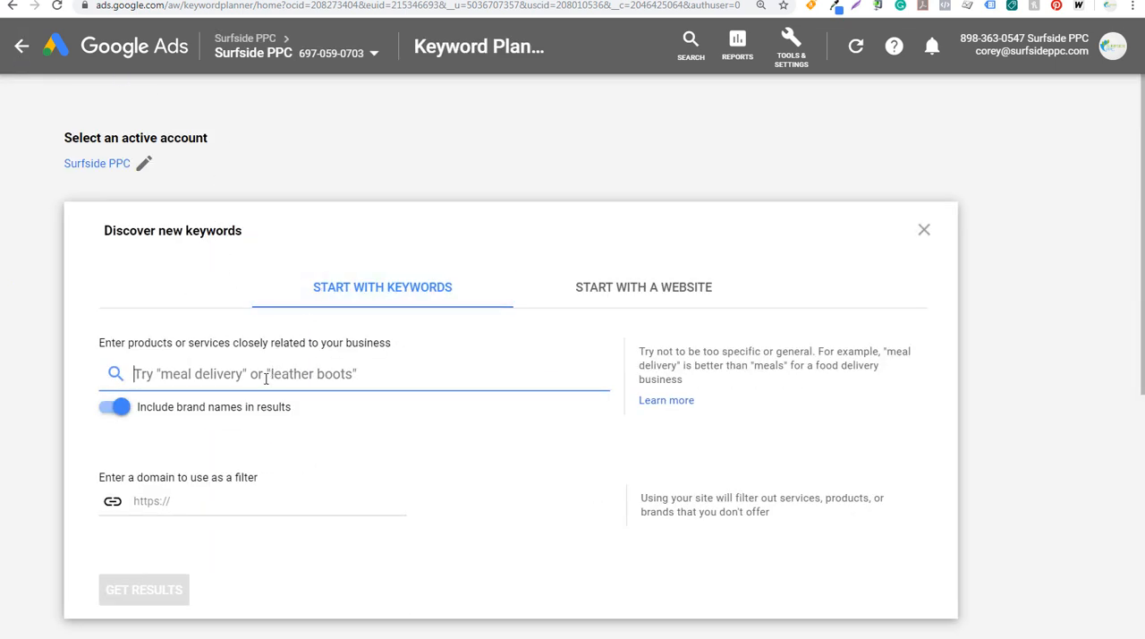
{"action": "type", "text": "beach decor"}
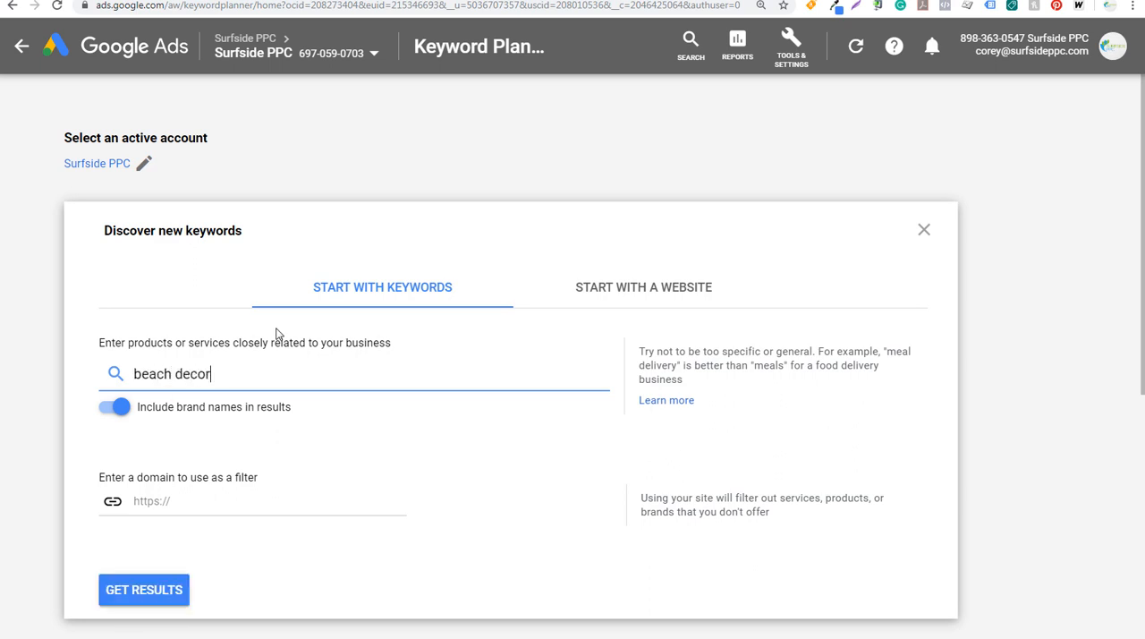
{"action": "key", "text": "Return"}
{"action": "type", "text": "coa"}
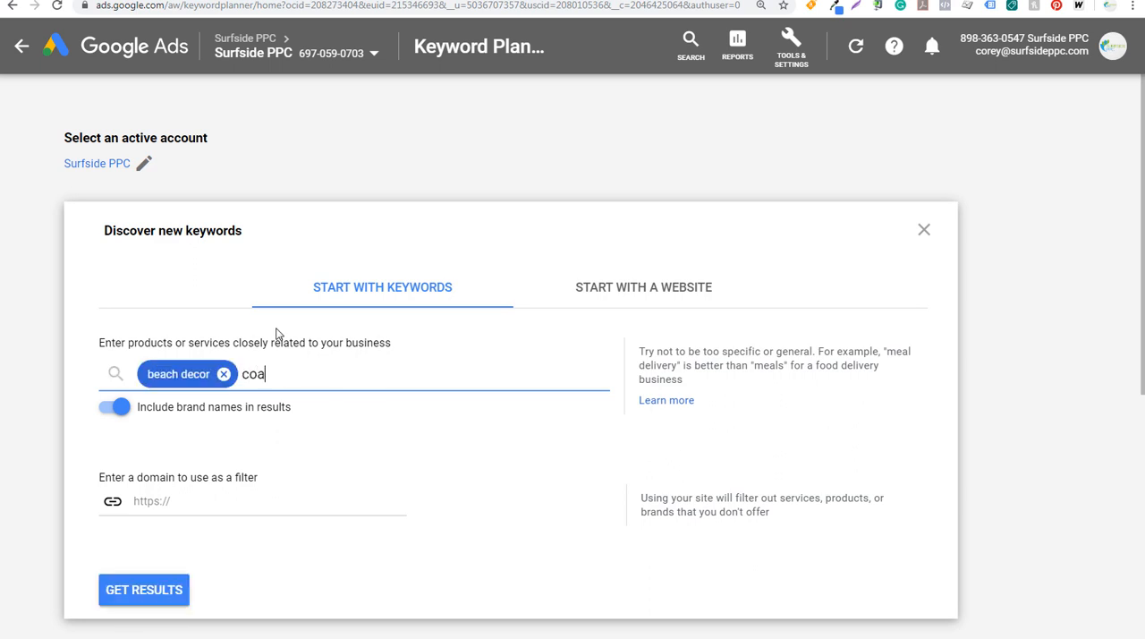
{"action": "type", "text": "stal decor"}
{"action": "key", "text": "Return"}
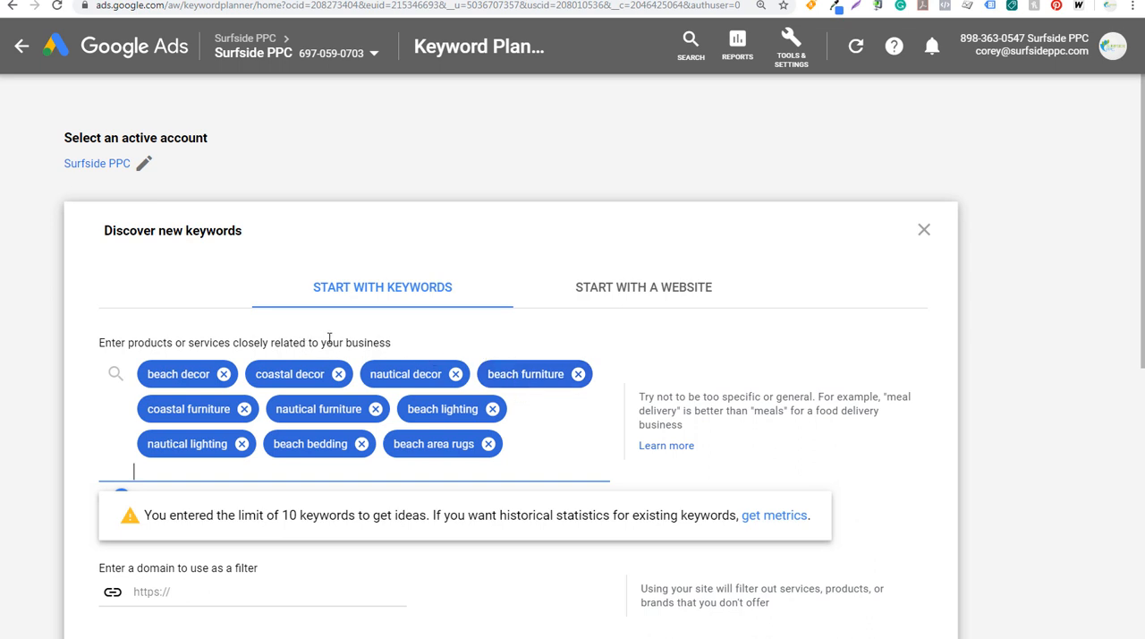
{"action": "left_click", "coordinate": [725, 399]}
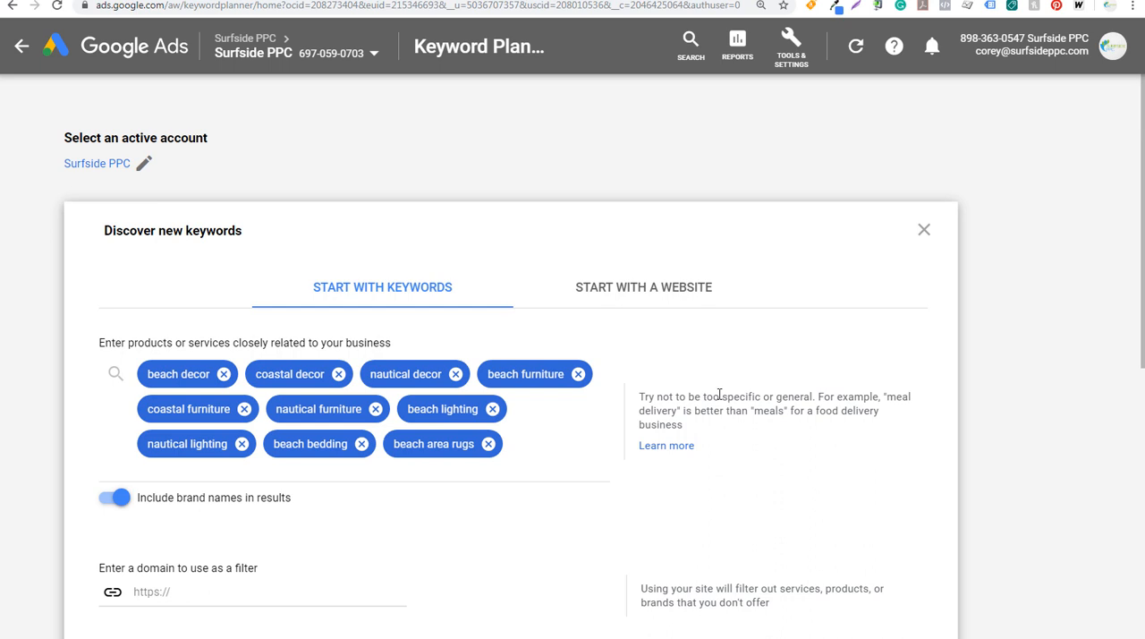
Exclude brand names from the results, leave the domain filter empty, and get the keyword ideas
{"action": "scroll", "coordinate": [792, 380], "scroll_direction": "down", "scroll_amount": 2}
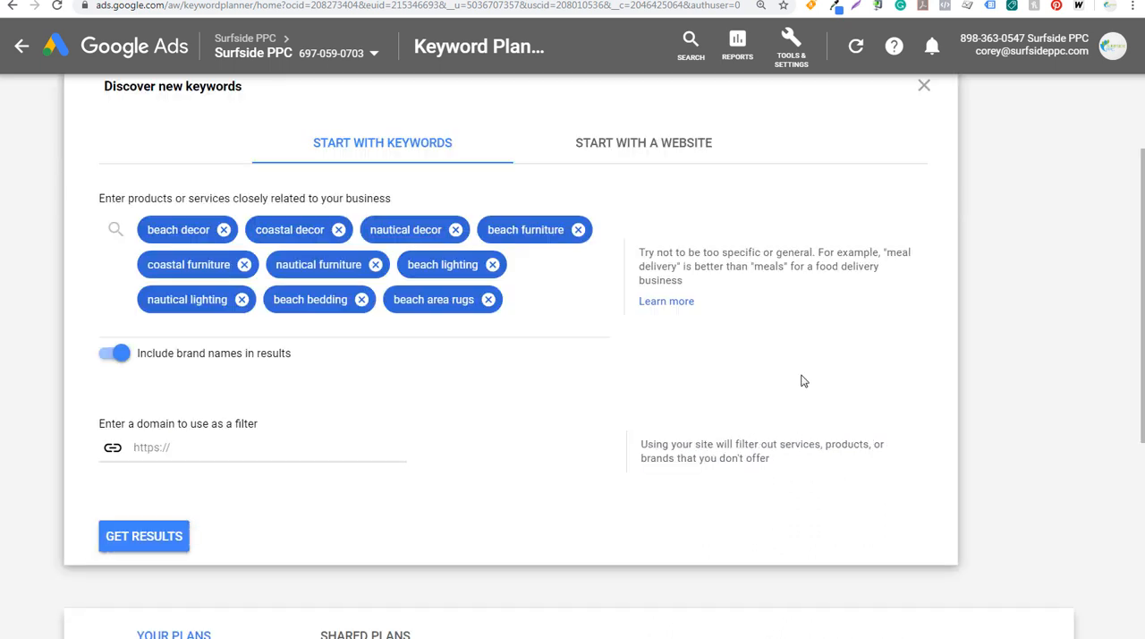
{"action": "left_click", "coordinate": [117, 358]}
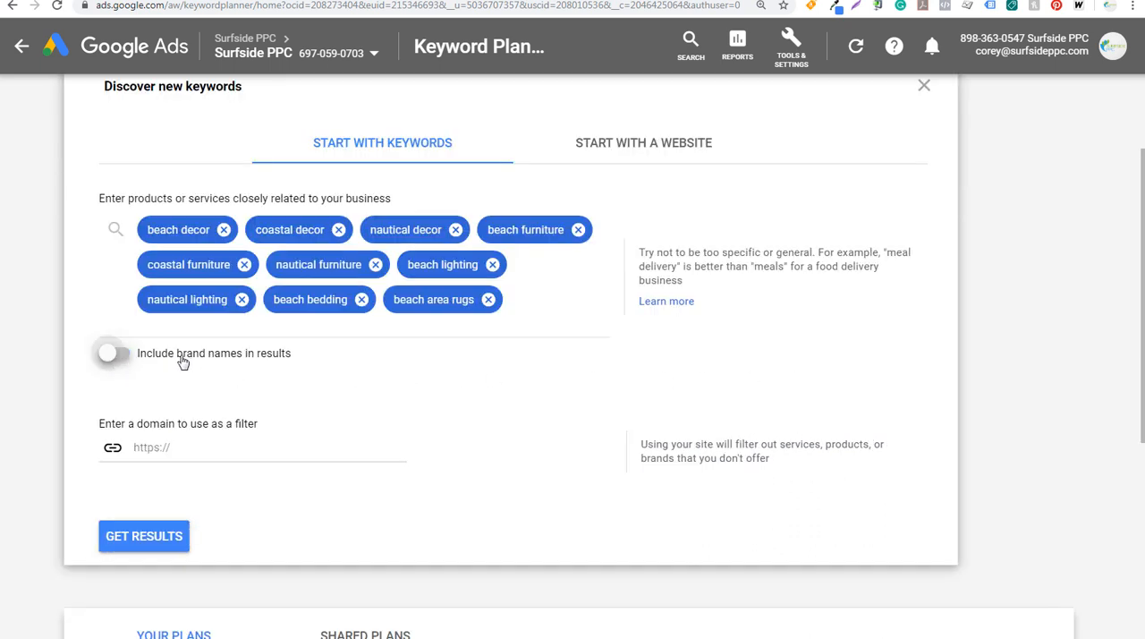
{"action": "left_click", "coordinate": [153, 445]}
{"action": "type", "text": "h"}
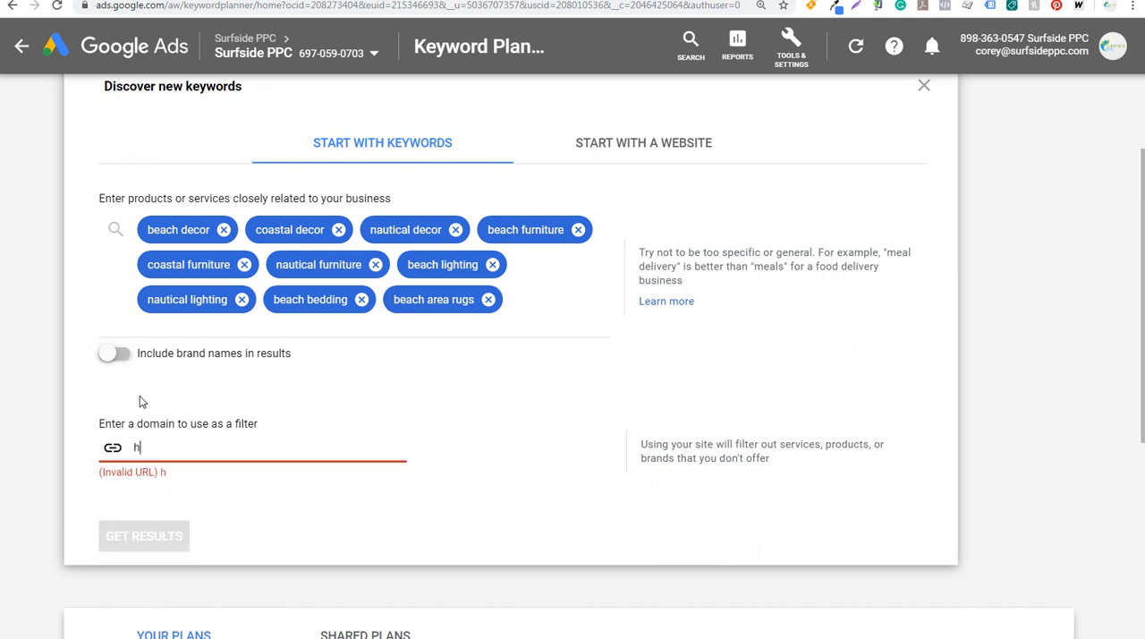
{"action": "key", "text": "BackSpace"}
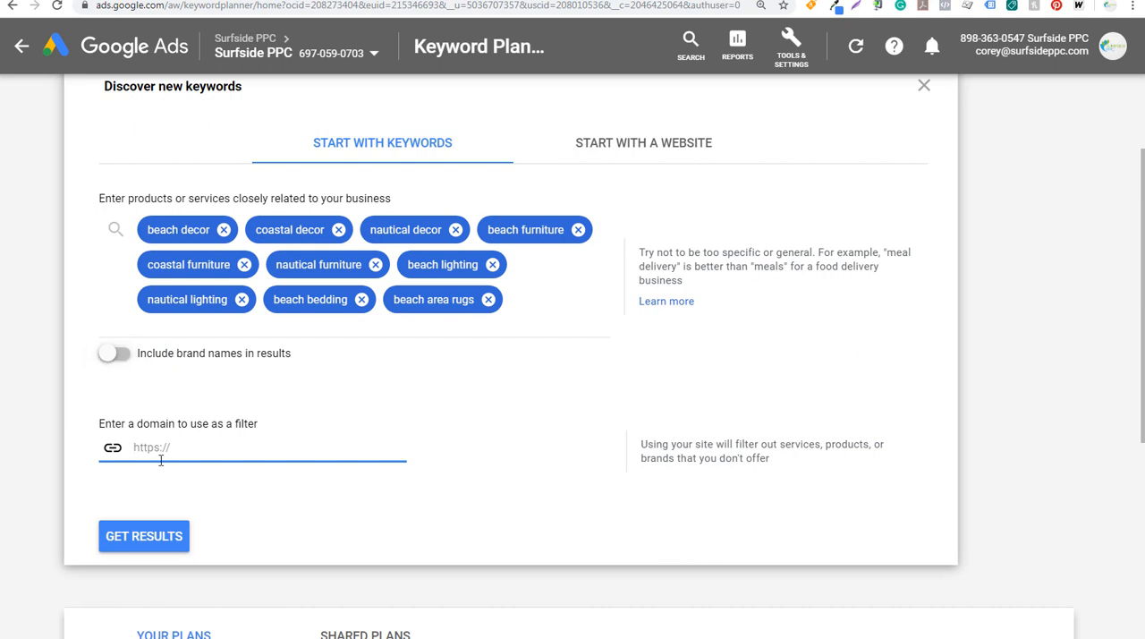
{"action": "left_click", "coordinate": [141, 540]}
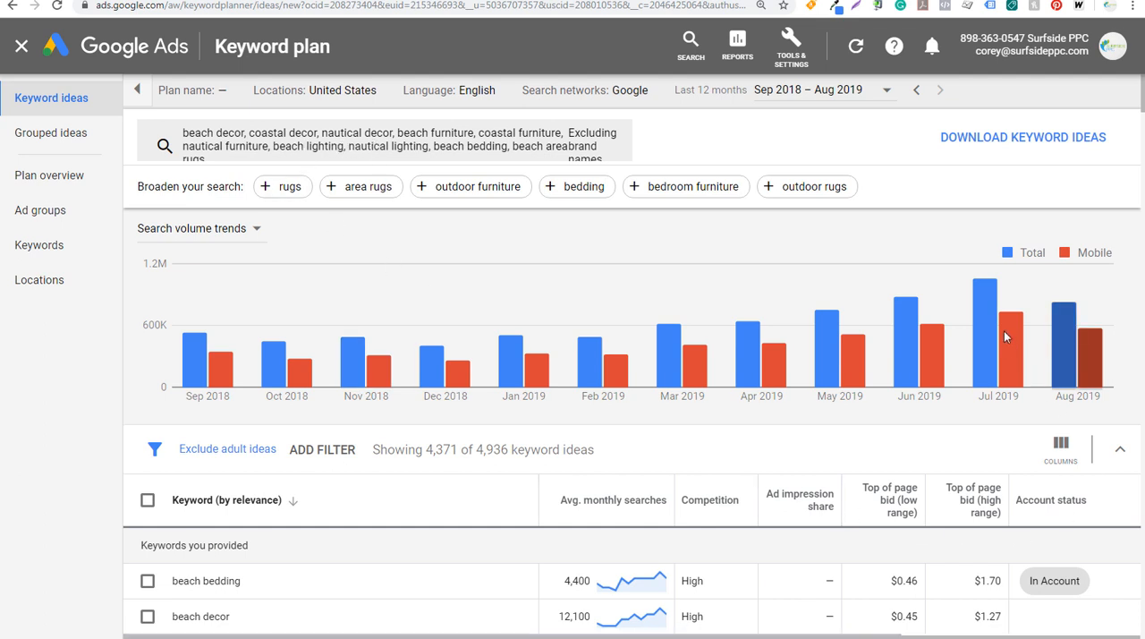
Review the search volume trends and sort the new keyword ideas by average monthly searches, highest first
{"action": "mouse_move", "coordinate": [993, 349]}
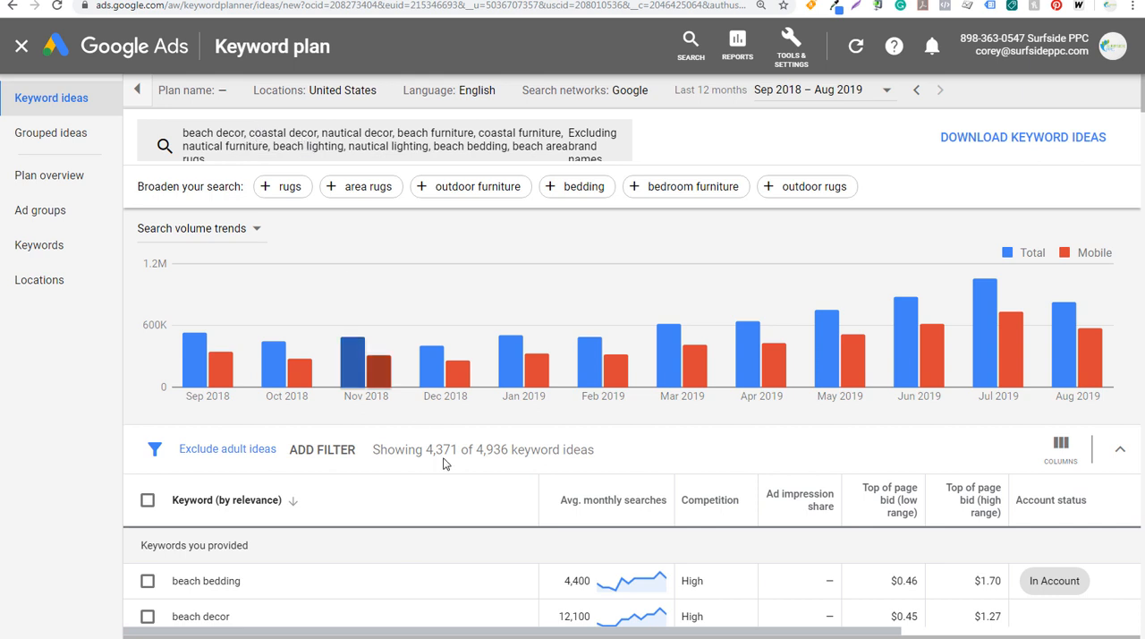
{"action": "scroll", "coordinate": [492, 318], "scroll_direction": "down", "scroll_amount": 2}
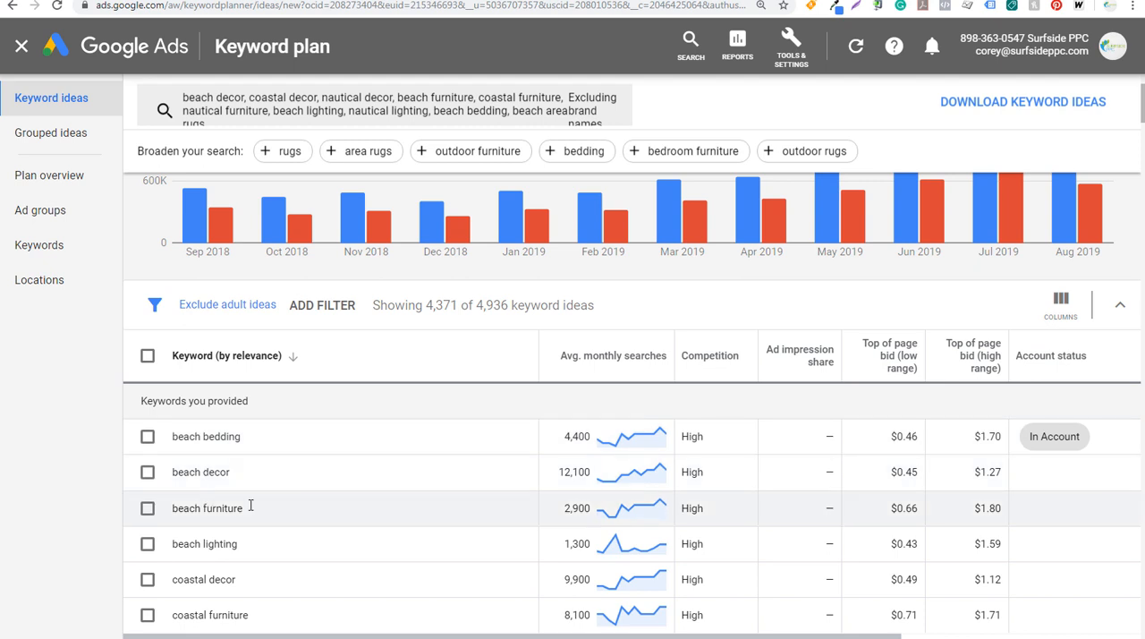
{"action": "left_click", "coordinate": [624, 356]}
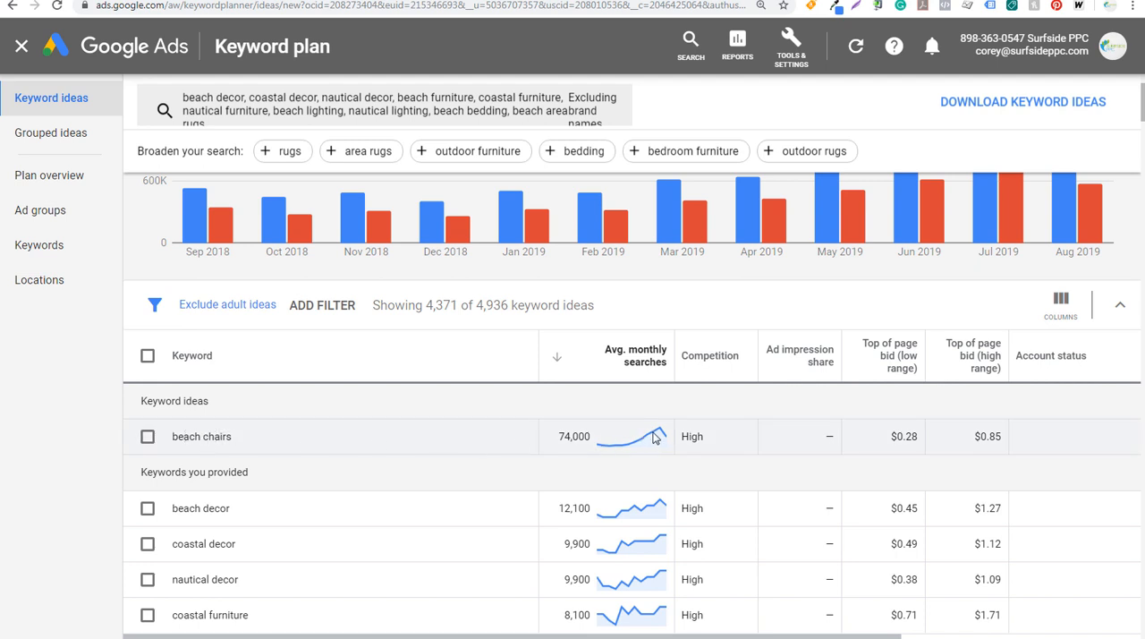
{"action": "mouse_move", "coordinate": [654, 437]}
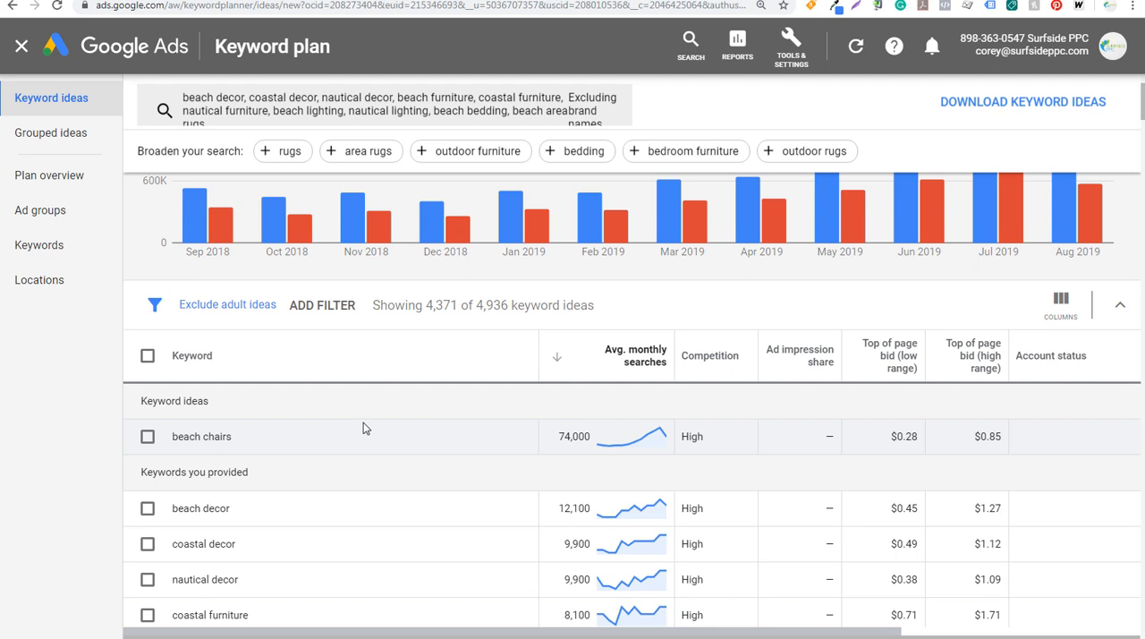
Filter the keyword ideas to those with average monthly searches of at least 500
{"action": "left_click", "coordinate": [315, 307]}
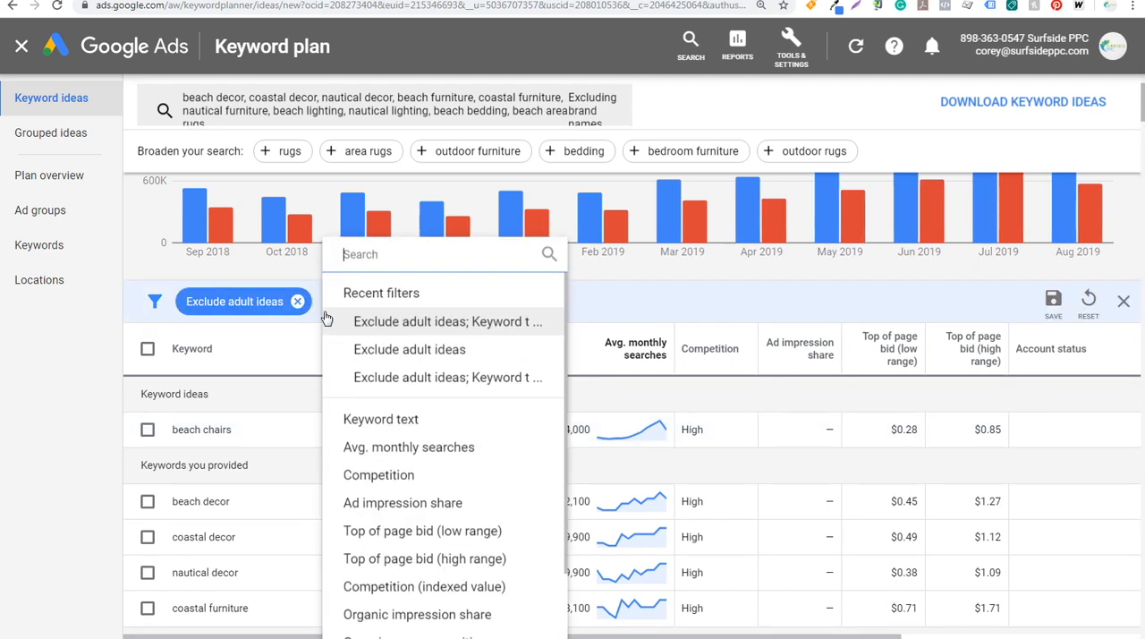
{"action": "left_click", "coordinate": [405, 450]}
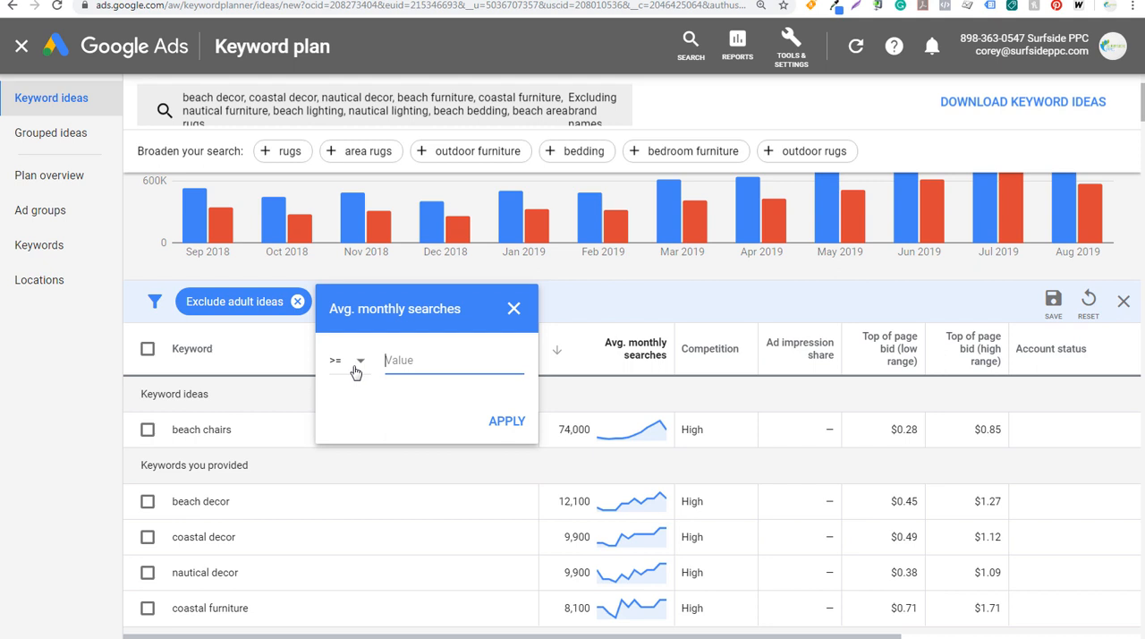
{"action": "type", "text": "500"}
{"action": "left_click", "coordinate": [505, 422]}
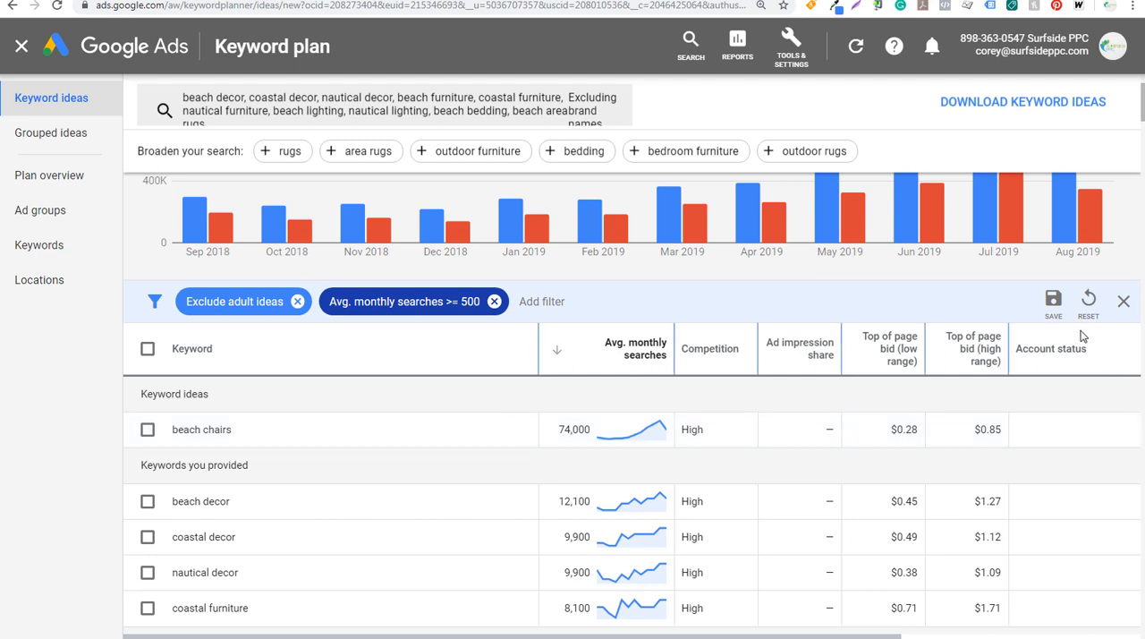
{"action": "left_click", "coordinate": [1122, 303]}
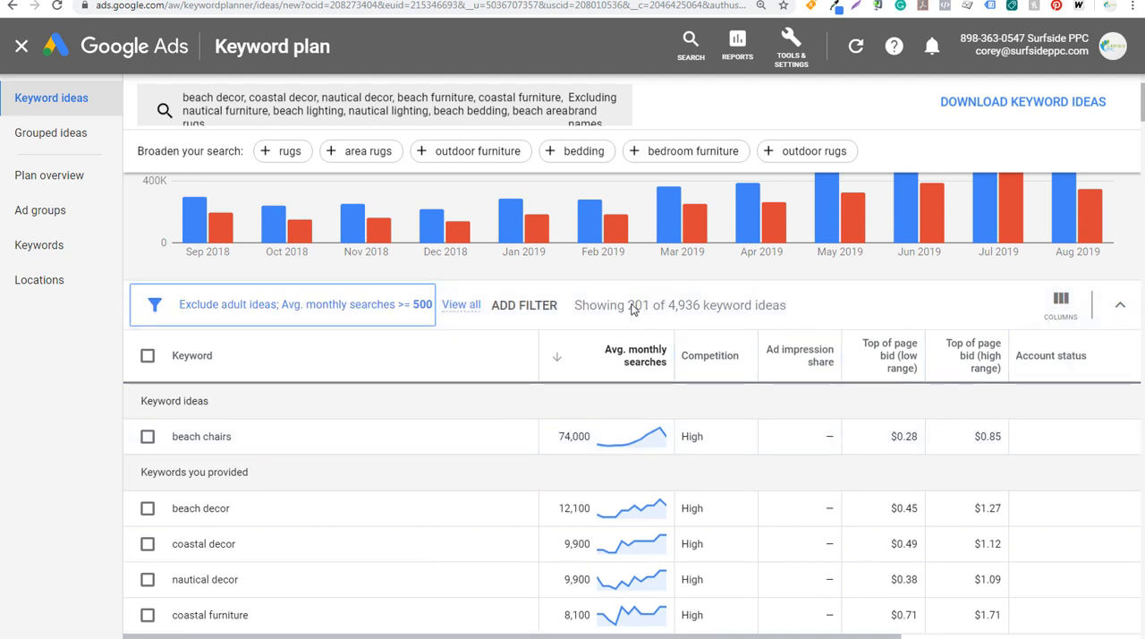
{"action": "mouse_move", "coordinate": [663, 357]}
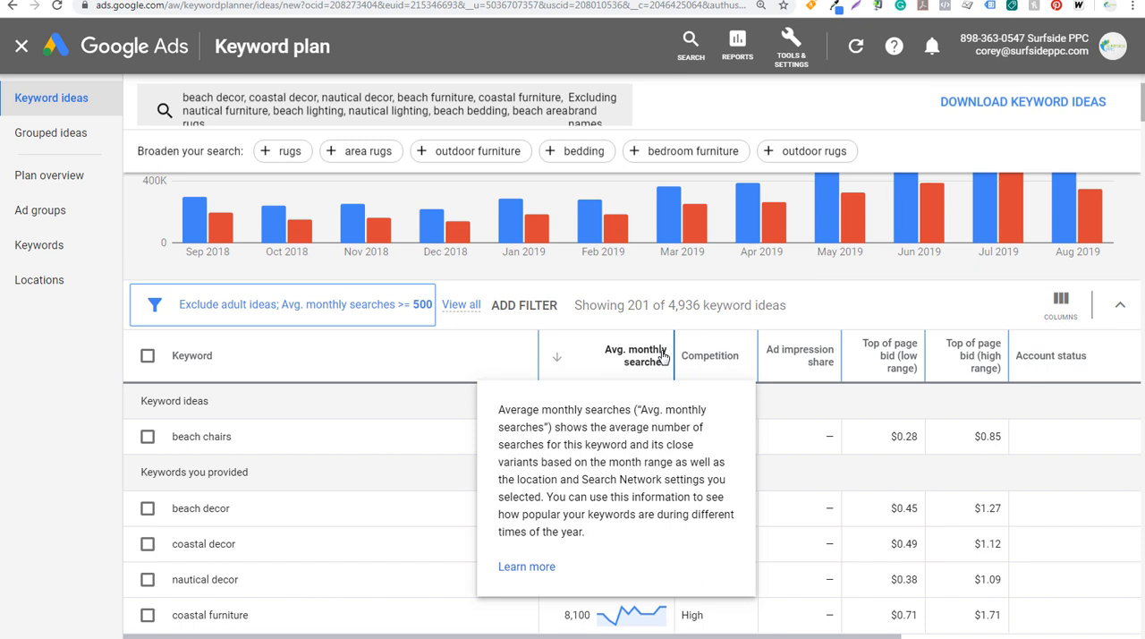
Review the average monthly searches filter and the other available filter types, and remove the average monthly searches filter
{"action": "left_click", "coordinate": [370, 305]}
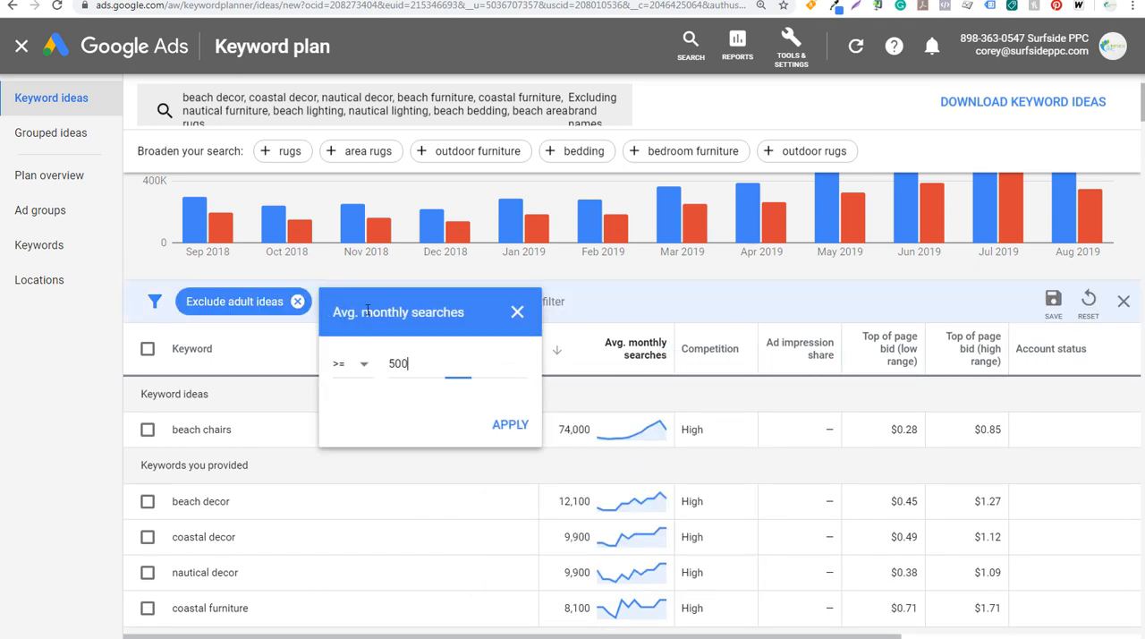
{"action": "left_click", "coordinate": [519, 313]}
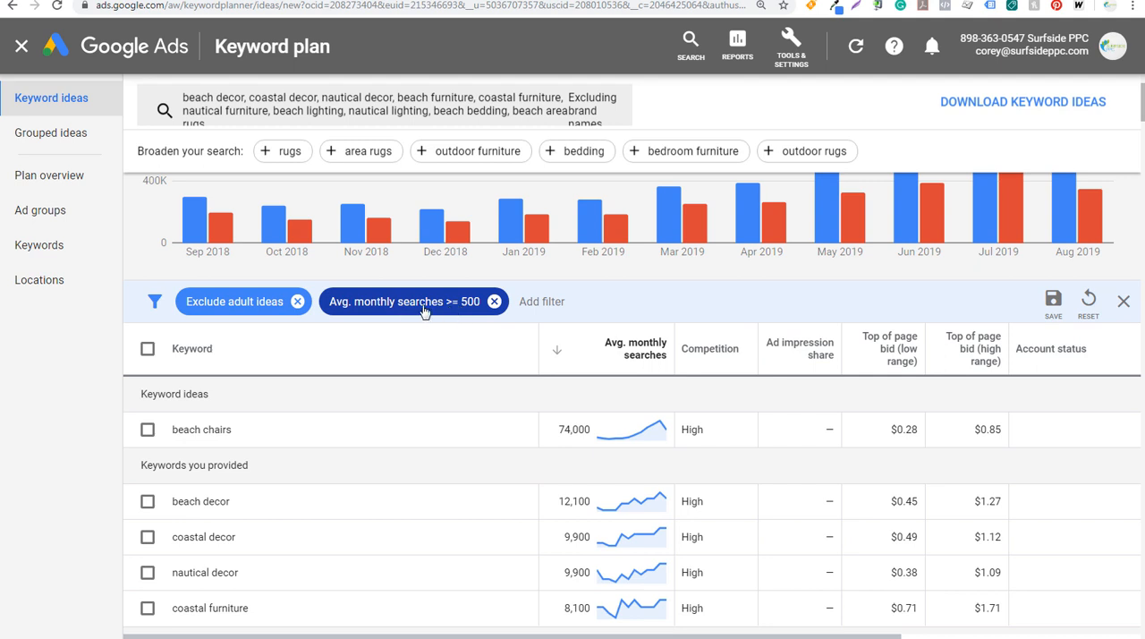
{"action": "left_click", "coordinate": [543, 304]}
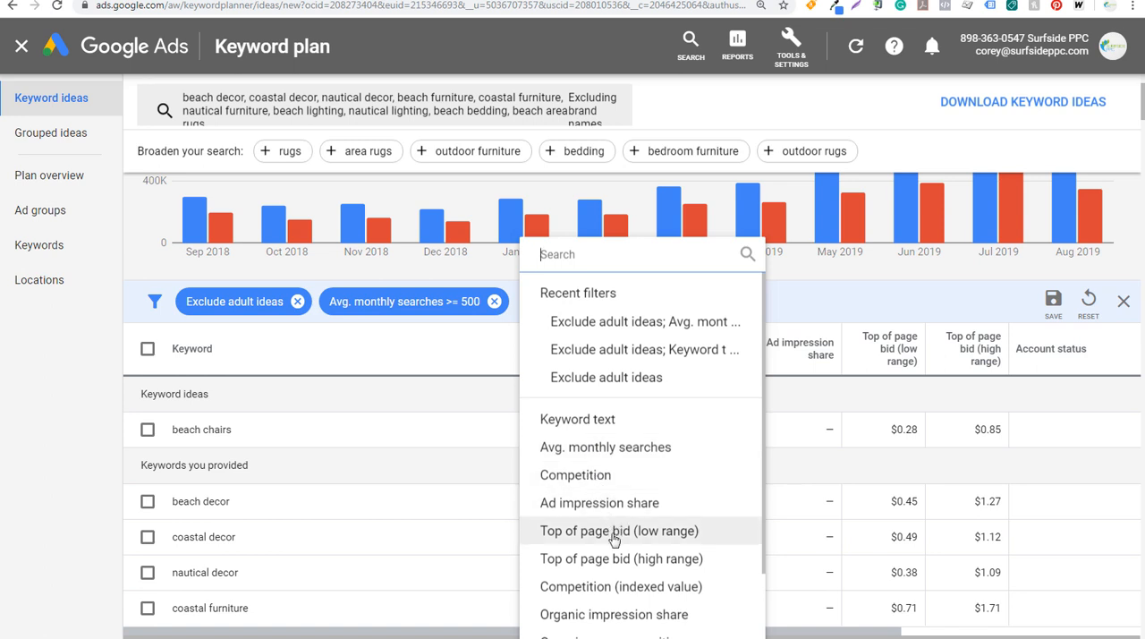
{"action": "left_click", "coordinate": [1123, 302]}
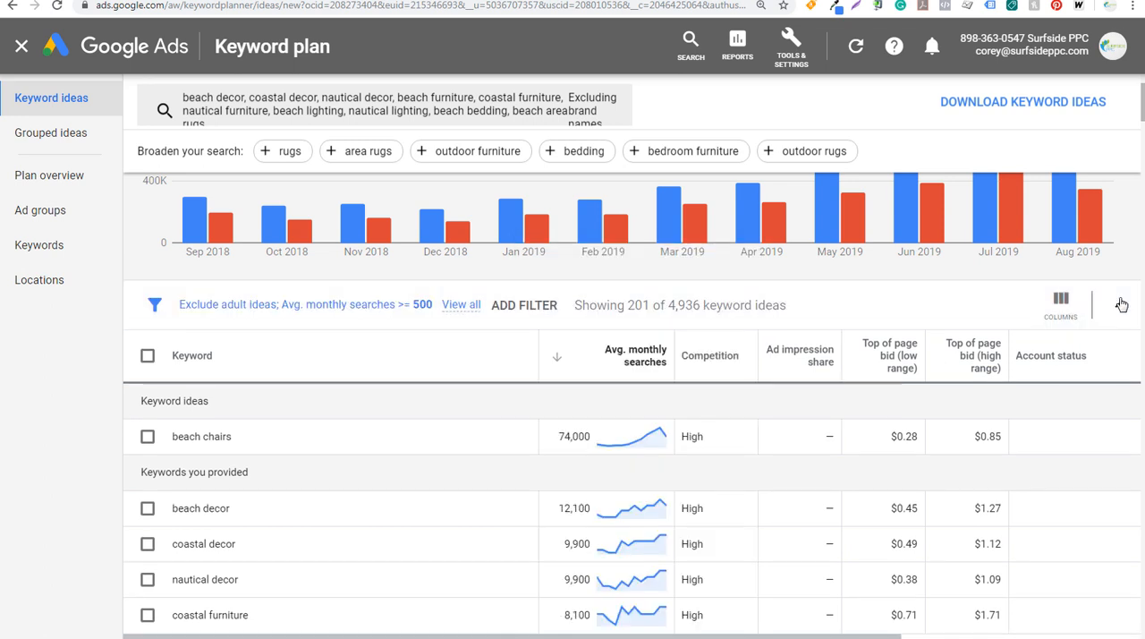
{"action": "left_click", "coordinate": [399, 306]}
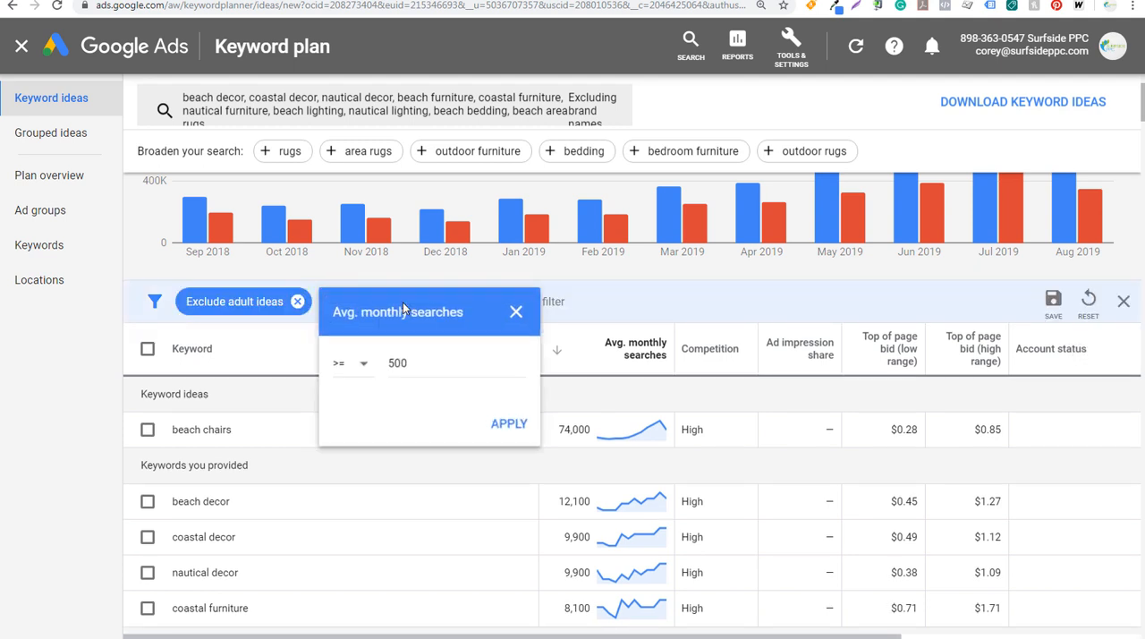
{"action": "left_click", "coordinate": [523, 310]}
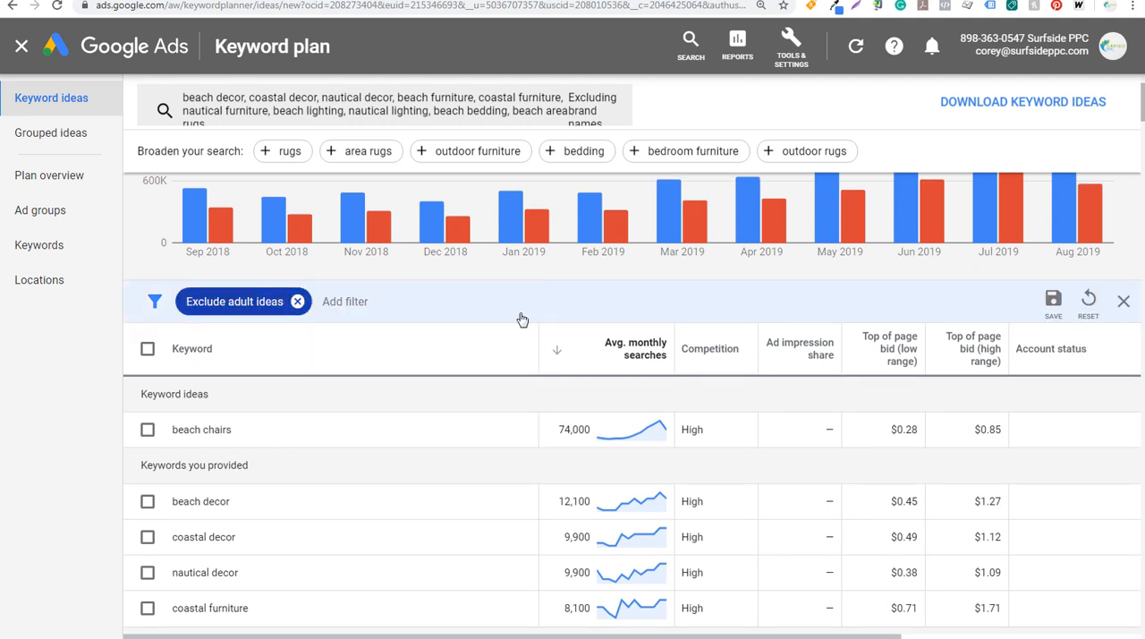
Filter the keyword ideas to a low-range top of page bid of at most $0.50
{"action": "left_click", "coordinate": [341, 307]}
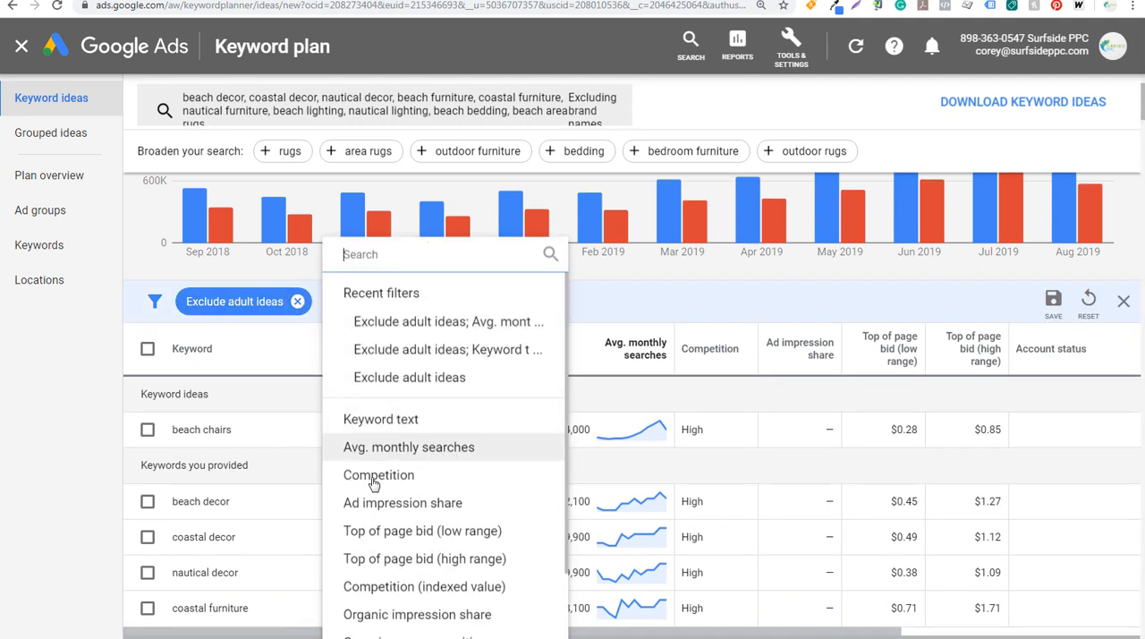
{"action": "left_click", "coordinate": [399, 533]}
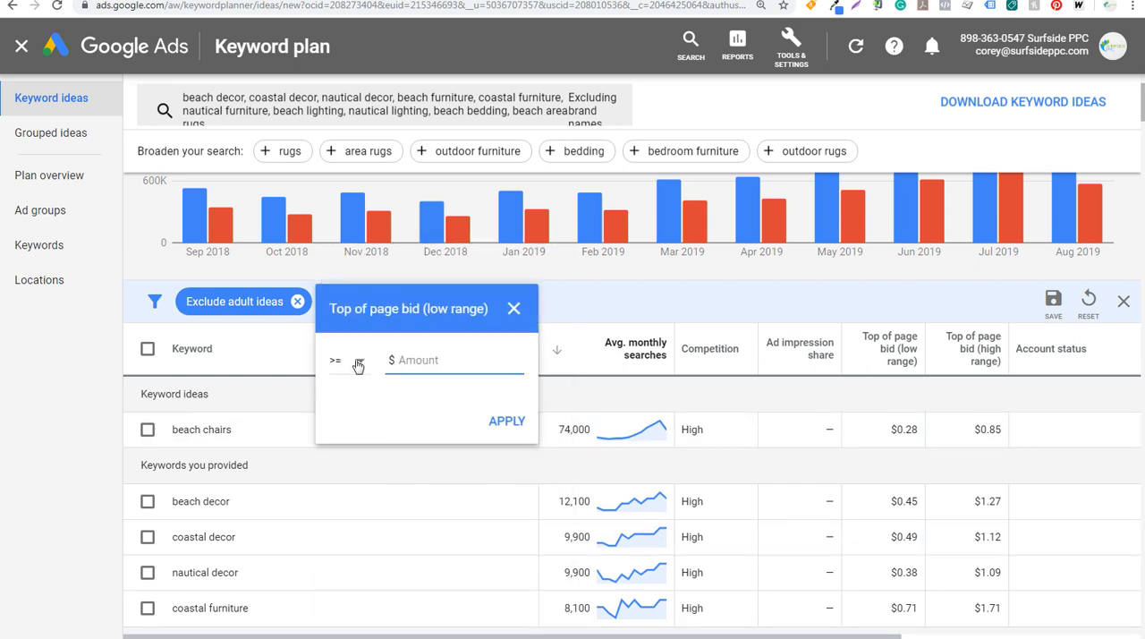
{"action": "left_click", "coordinate": [358, 364]}
{"action": "left_click", "coordinate": [358, 410]}
{"action": "left_click", "coordinate": [452, 362]}
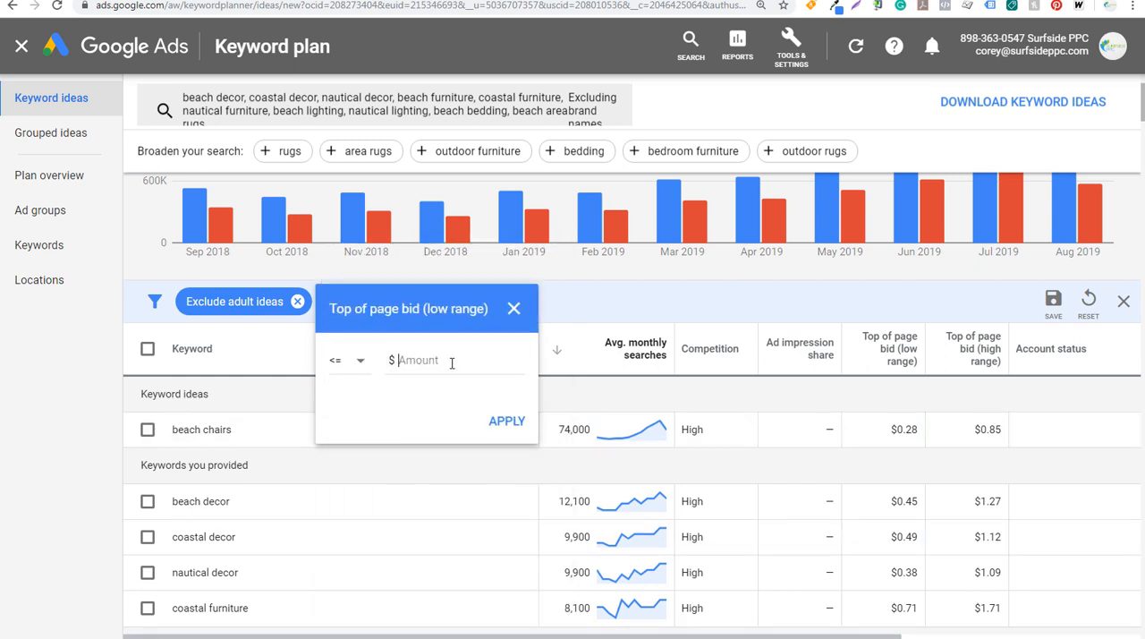
{"action": "type", "text": ".0"}
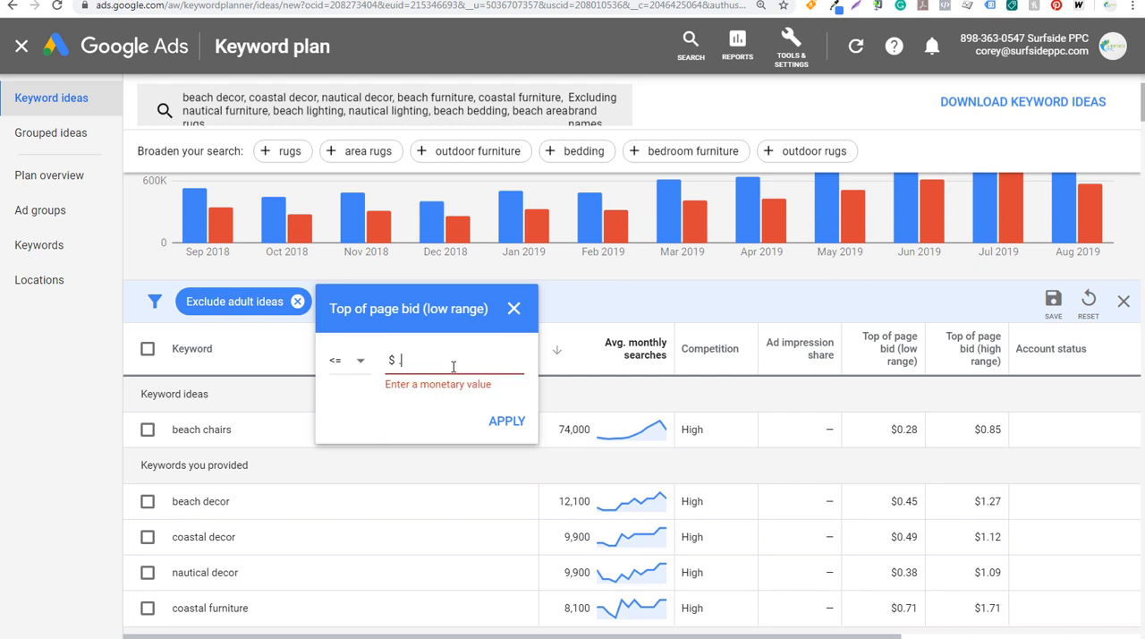
{"action": "type", "text": "50"}
{"action": "key", "text": "BackSpace"}
{"action": "key", "text": "BackSpace"}
{"action": "key", "text": "BackSpace"}
{"action": "type", "text": "50"}
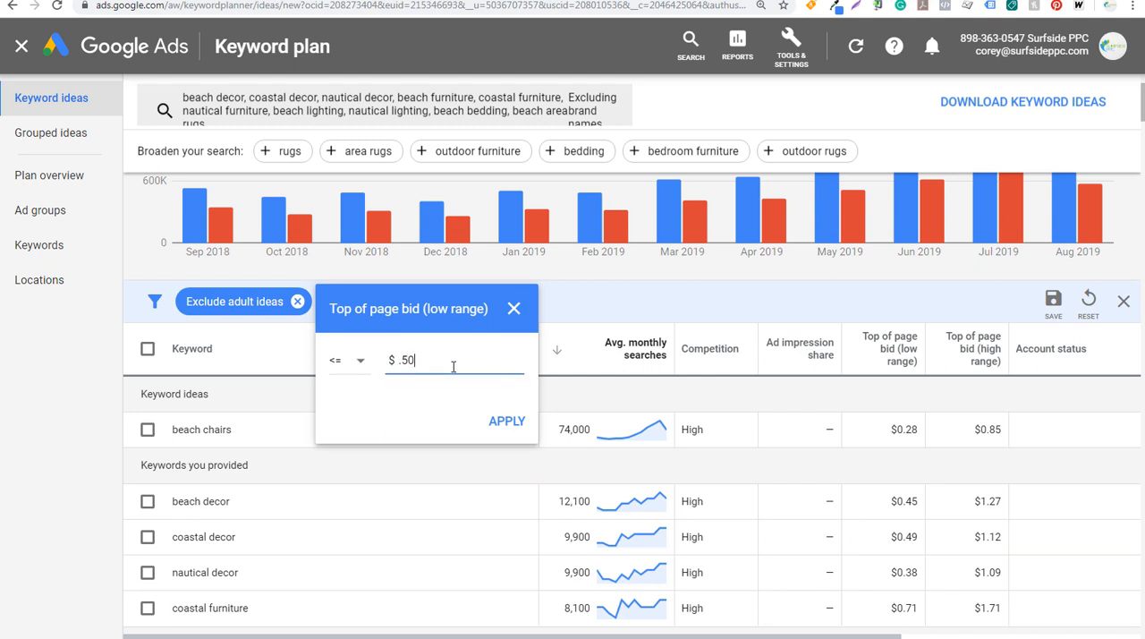
{"action": "left_click", "coordinate": [508, 423]}
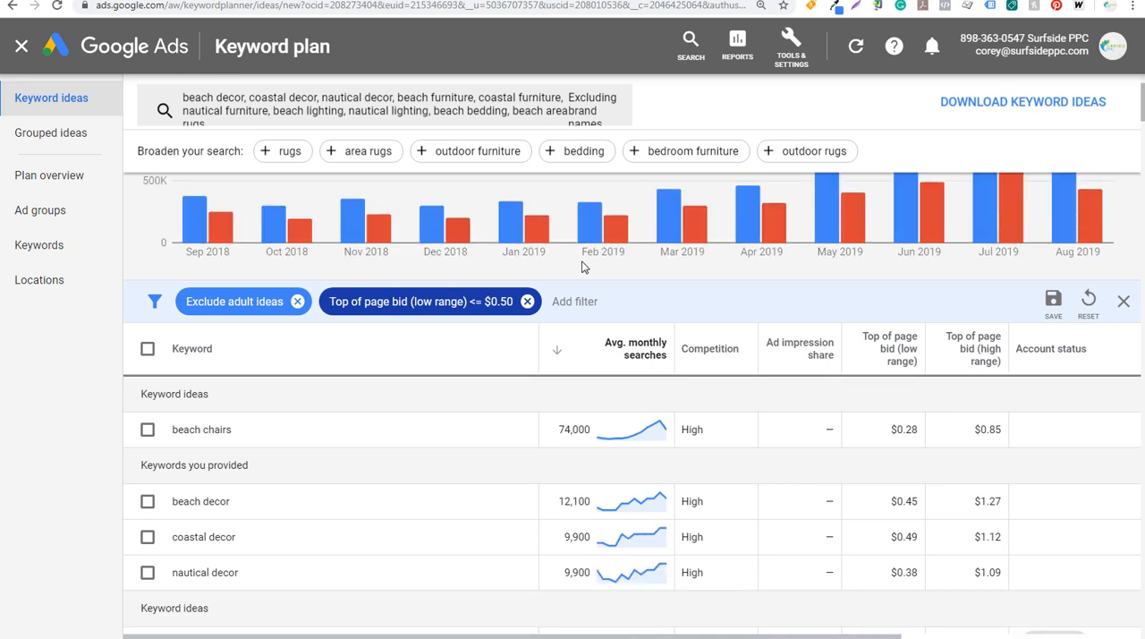
Add a second filter limiting the high-range top of page bid to at most $1.10
{"action": "scroll", "coordinate": [805, 331], "scroll_direction": "down", "scroll_amount": 2}
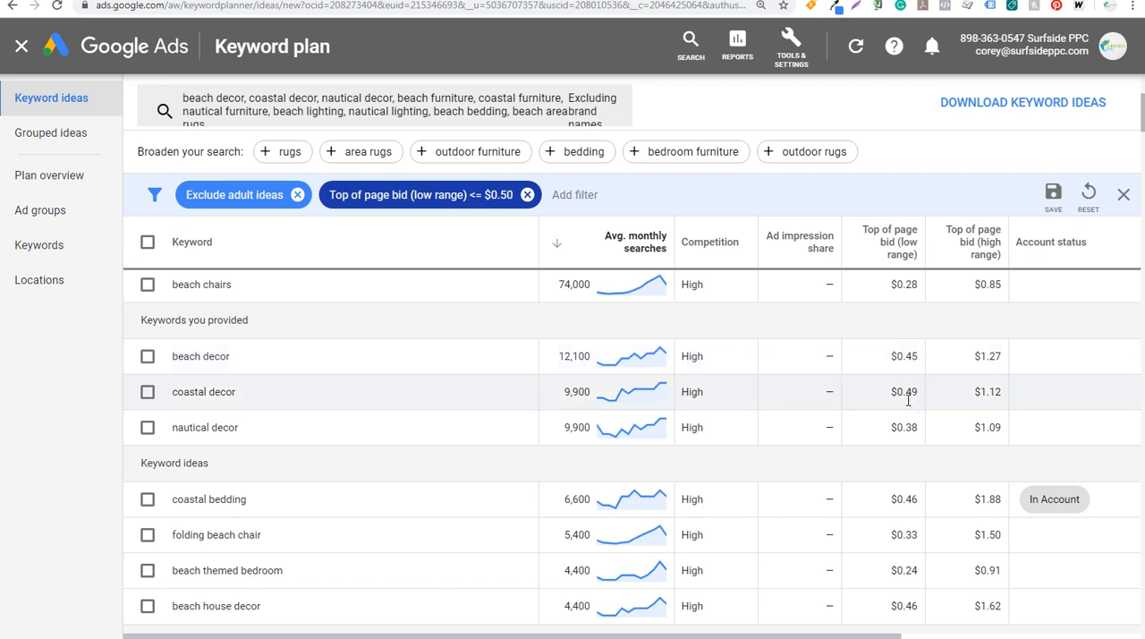
{"action": "left_click", "coordinate": [575, 198]}
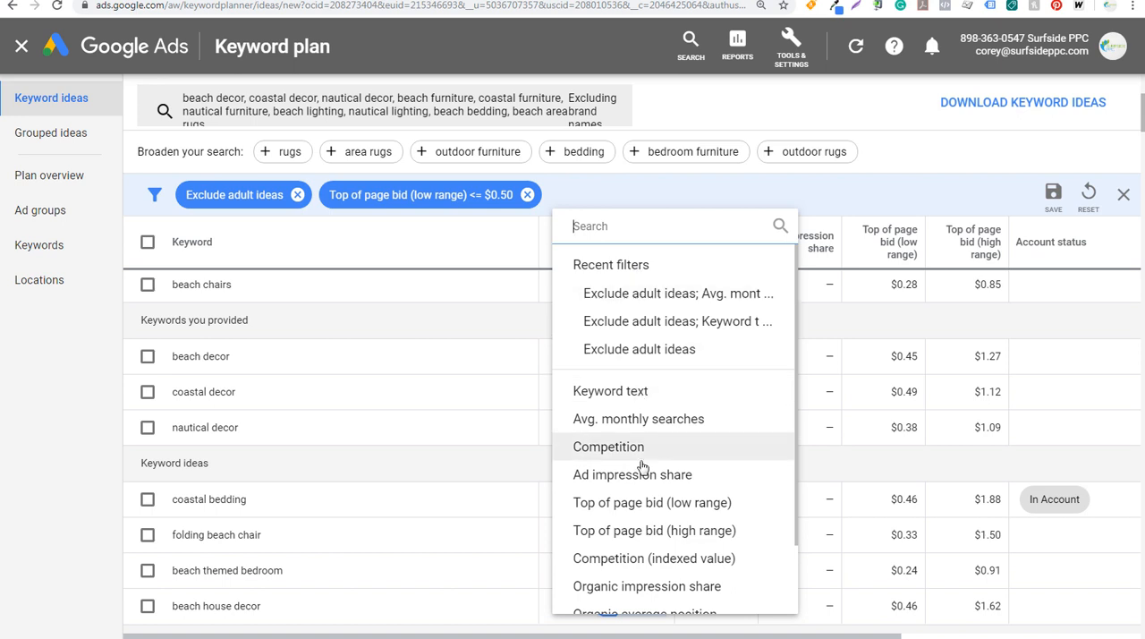
{"action": "left_click", "coordinate": [647, 531]}
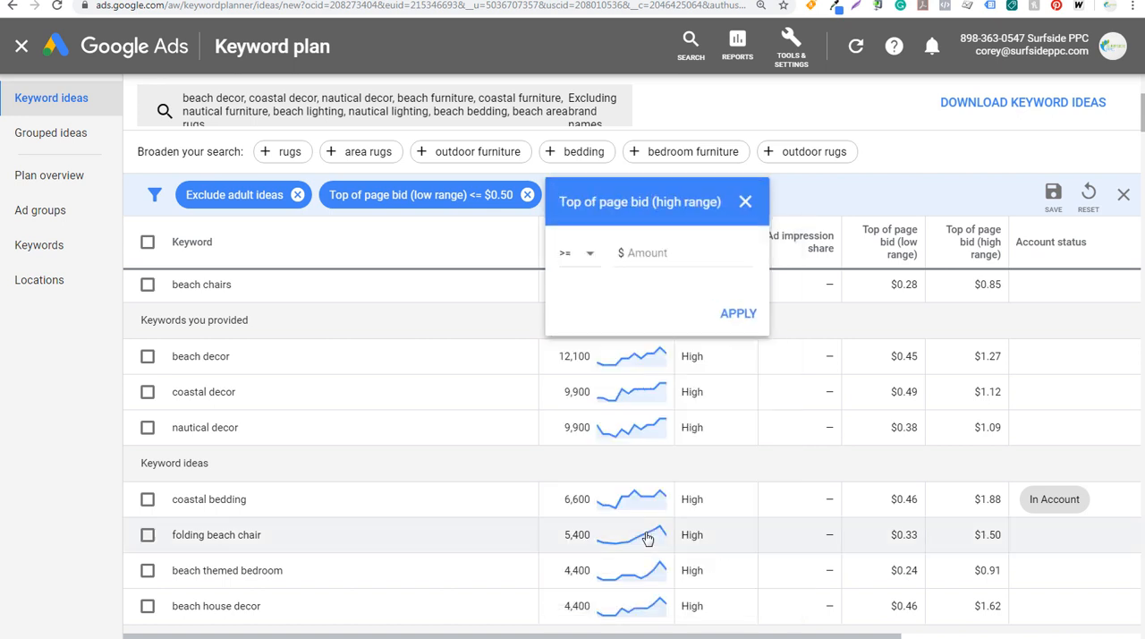
{"action": "left_click", "coordinate": [577, 253]}
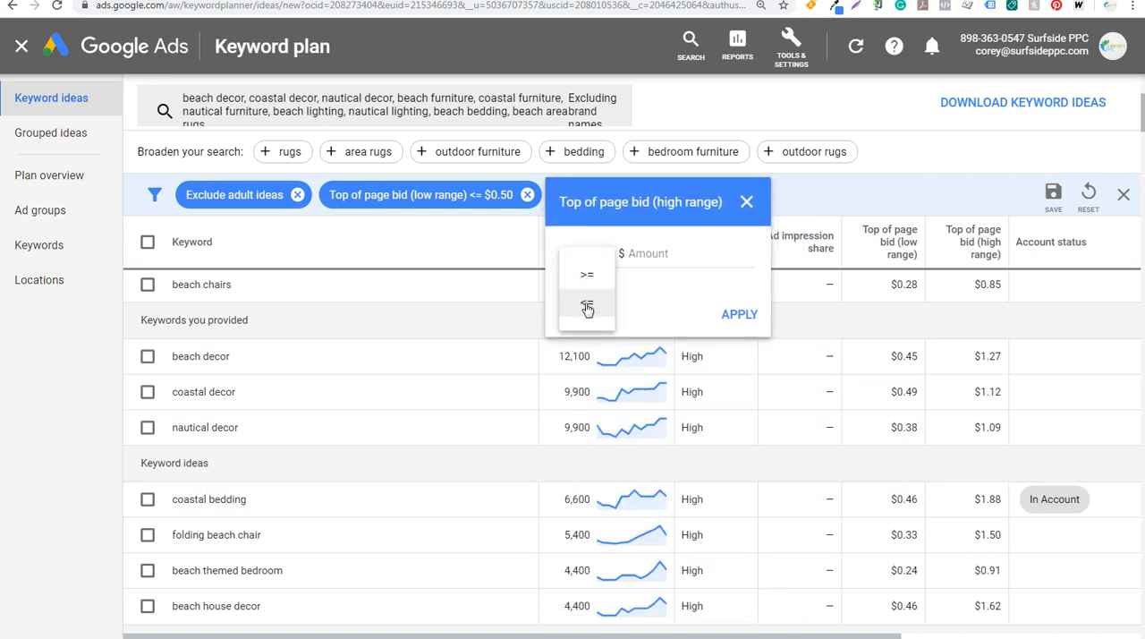
{"action": "left_click", "coordinate": [583, 277]}
{"action": "left_click", "coordinate": [670, 260]}
{"action": "type", "text": "1.1"}
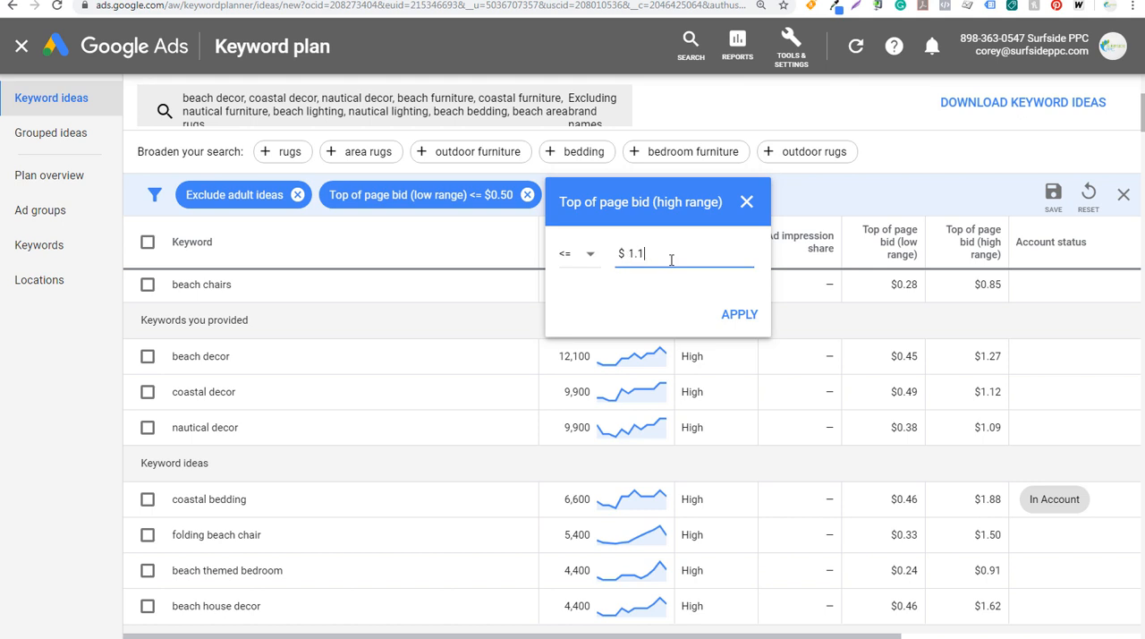
{"action": "left_click", "coordinate": [732, 309]}
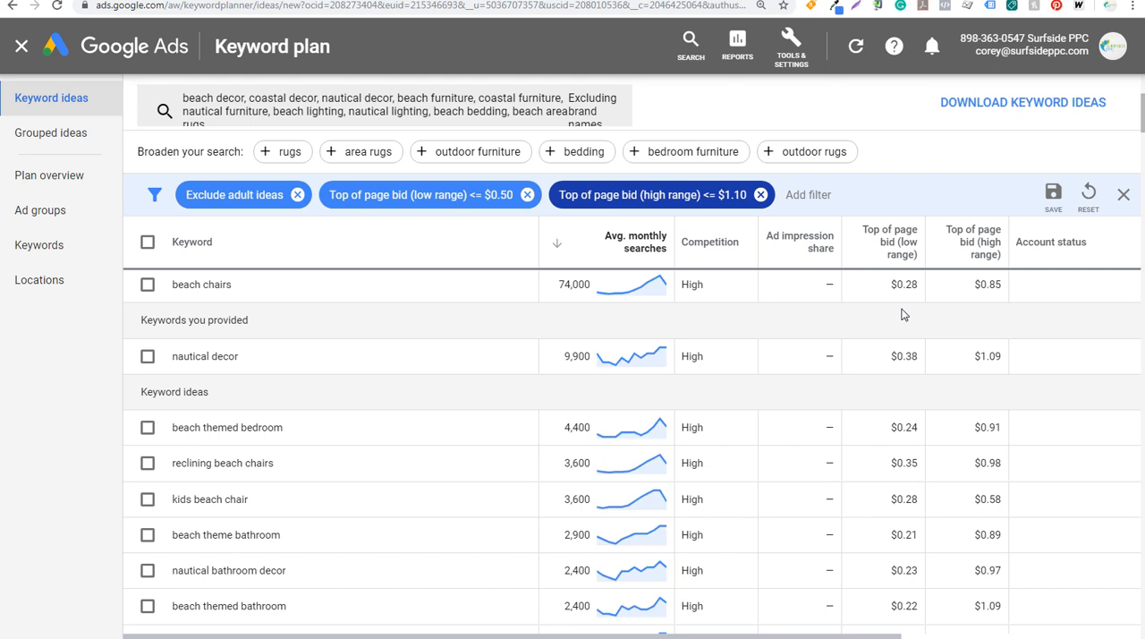
{"action": "mouse_move", "coordinate": [975, 243]}
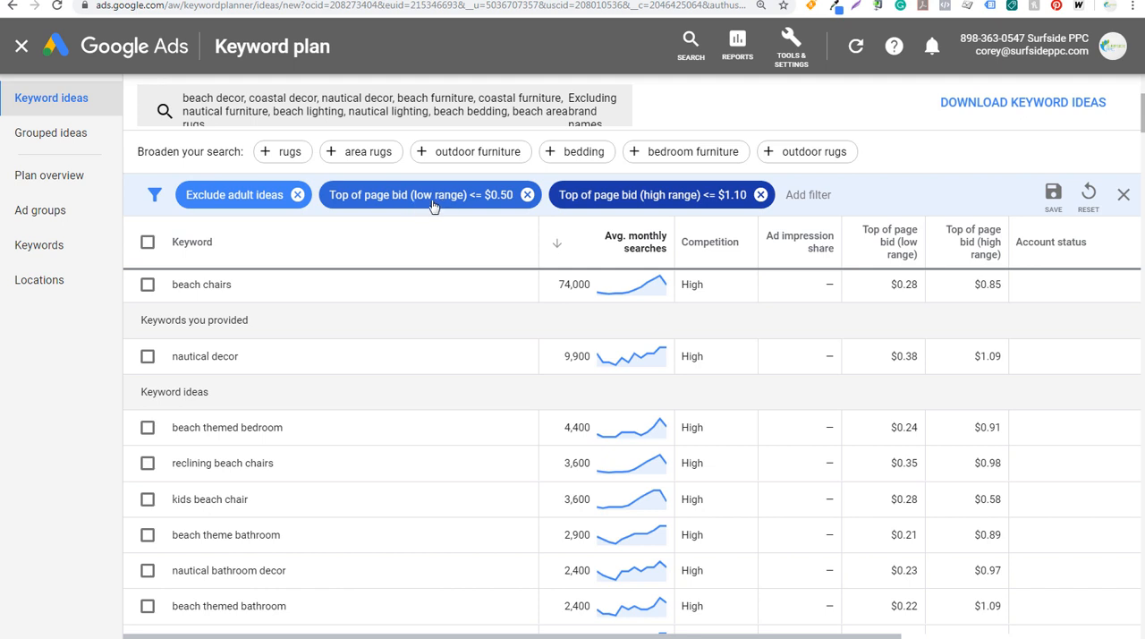
Remove the low-range bid filter and change the high-range top of page bid filter to at least $1.50
{"action": "left_click", "coordinate": [527, 195]}
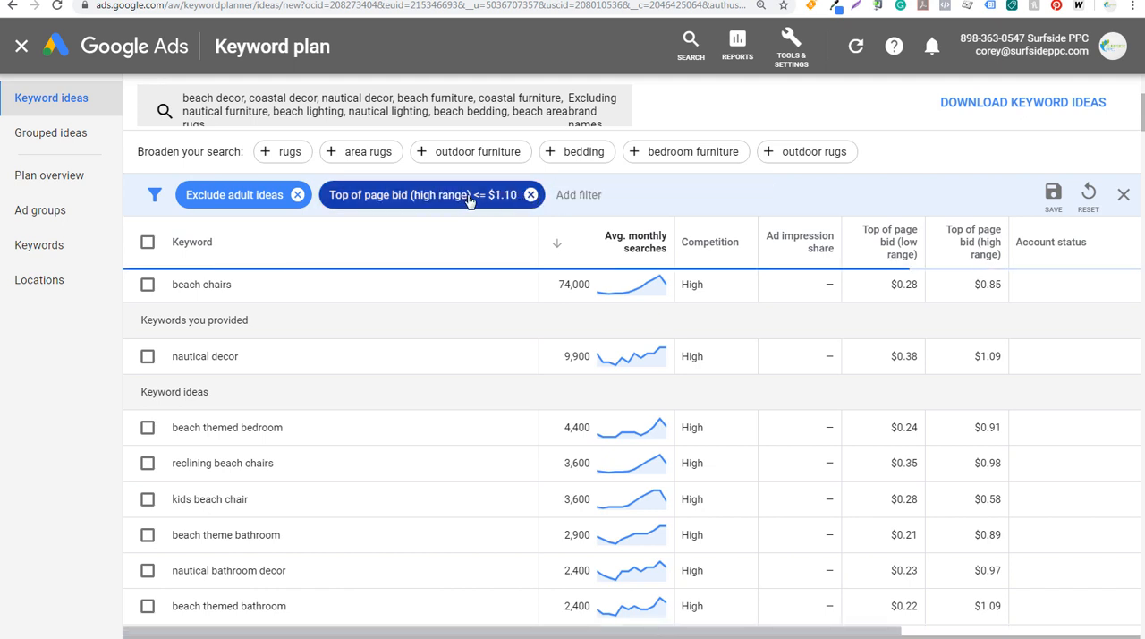
{"action": "left_click", "coordinate": [463, 198]}
{"action": "left_click", "coordinate": [355, 263]}
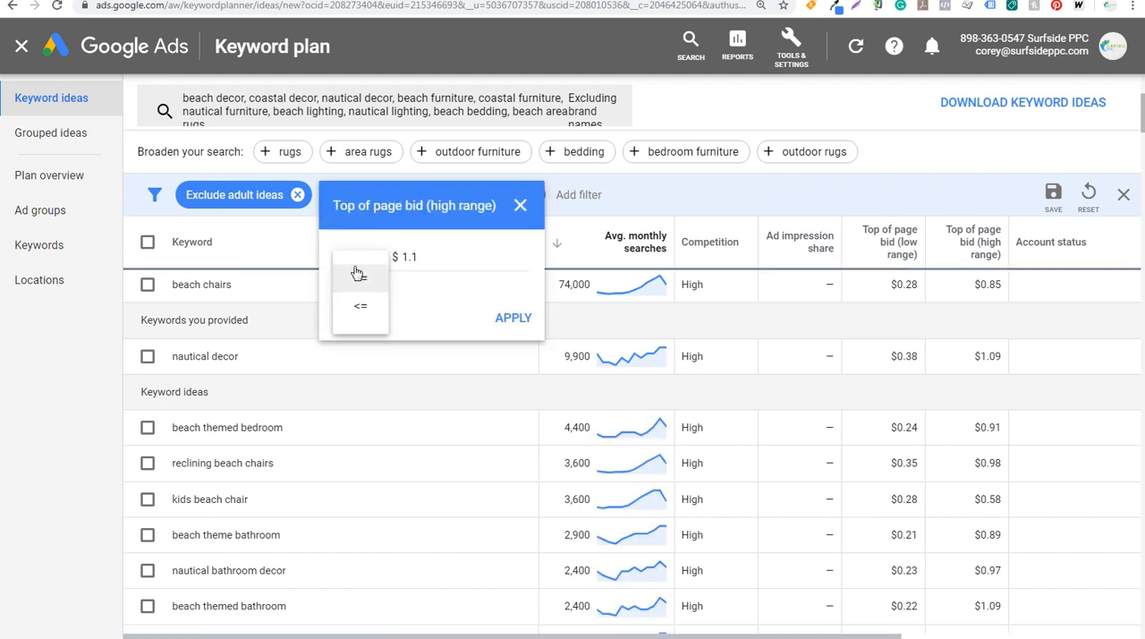
{"action": "left_click", "coordinate": [354, 268]}
{"action": "left_click", "coordinate": [424, 257]}
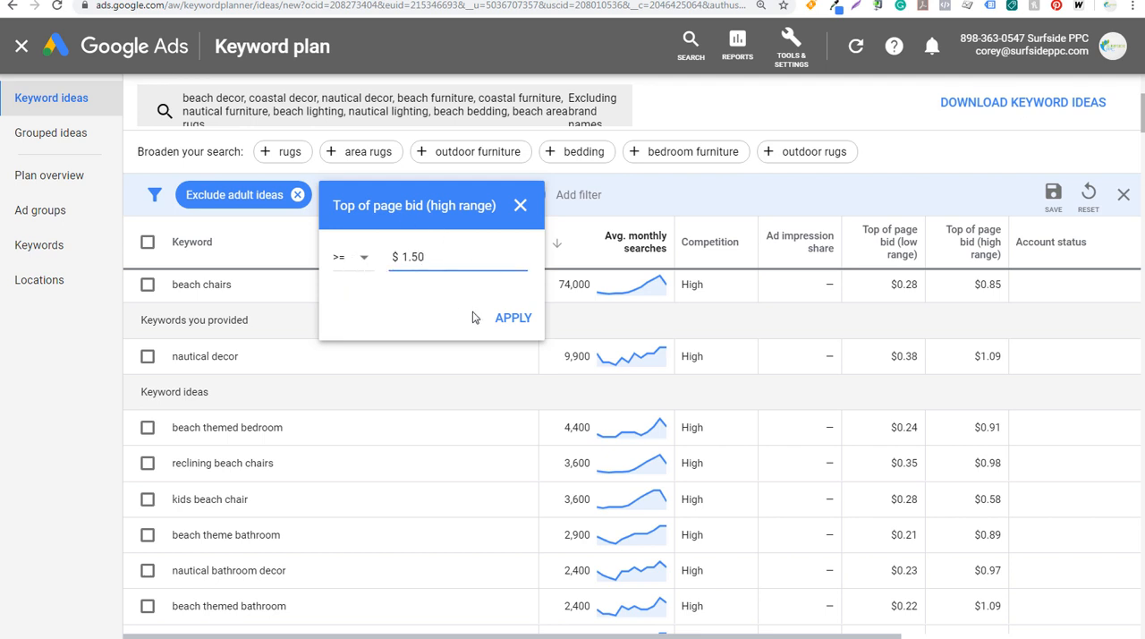
{"action": "left_click", "coordinate": [506, 320]}
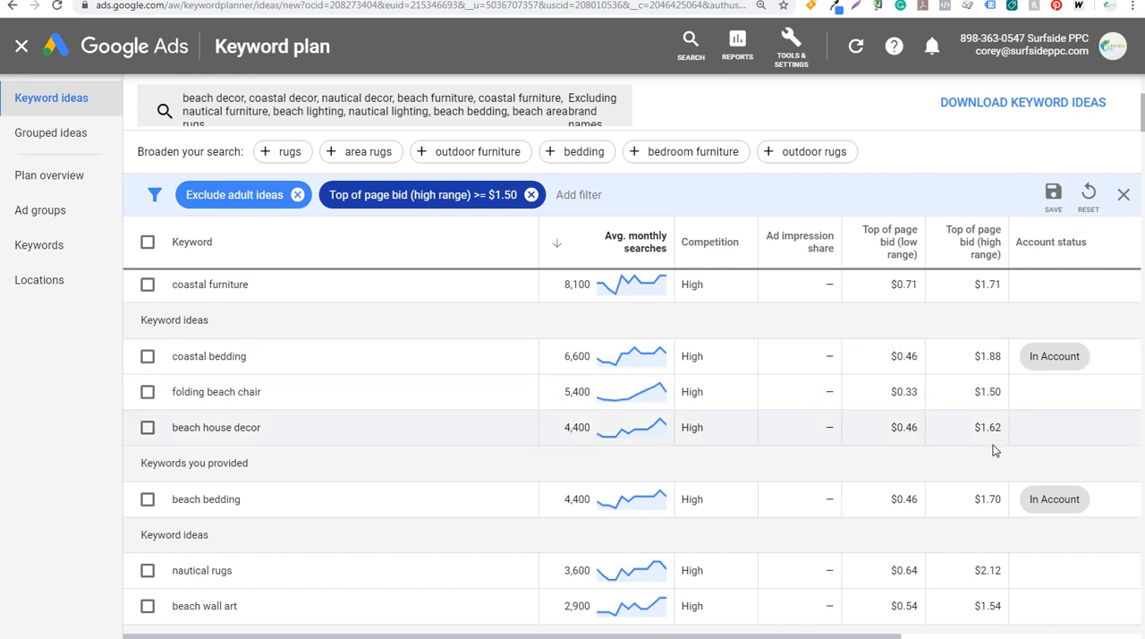
{"action": "scroll", "coordinate": [993, 450], "scroll_direction": "down", "scroll_amount": 2}
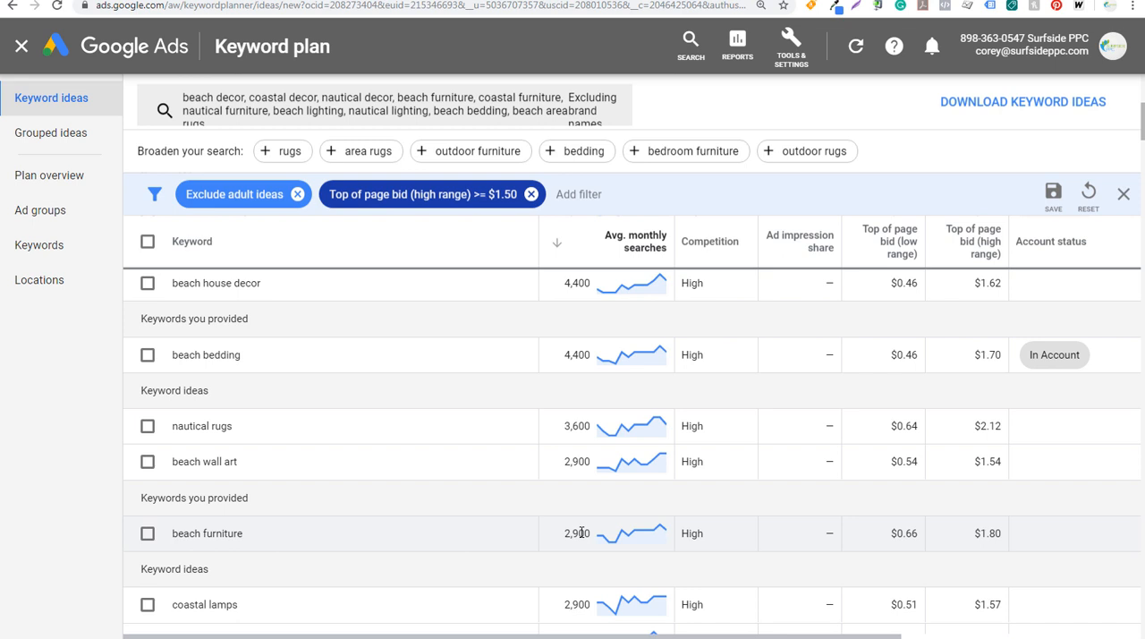
Remove the high-range top of page bid filter and look through the full list of available filter types
{"action": "left_click", "coordinate": [531, 194]}
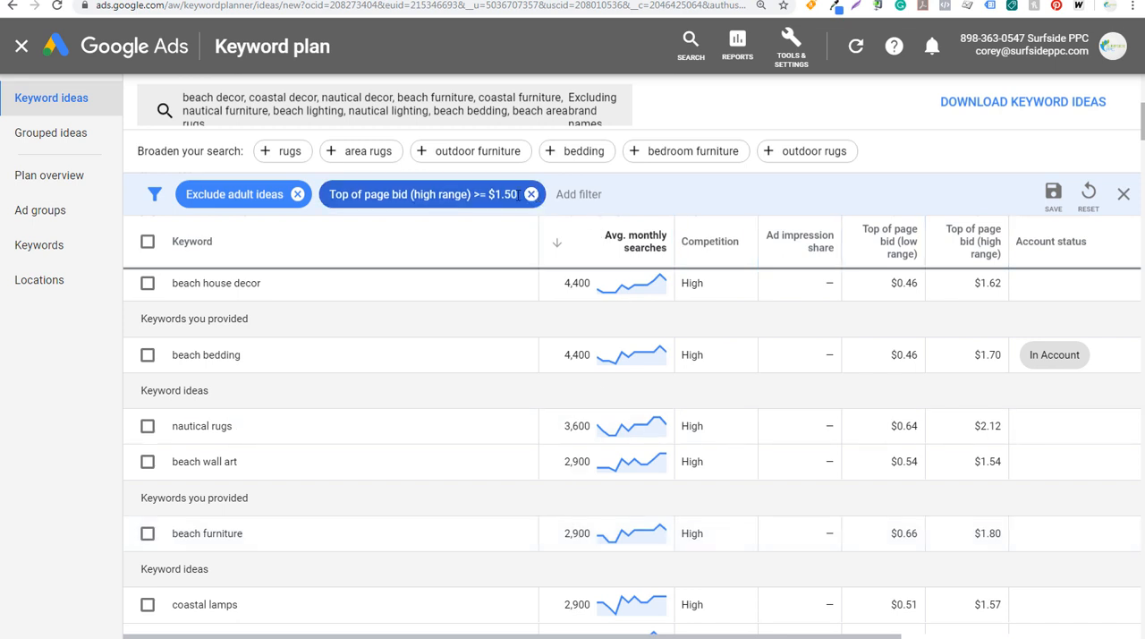
{"action": "left_click", "coordinate": [365, 195]}
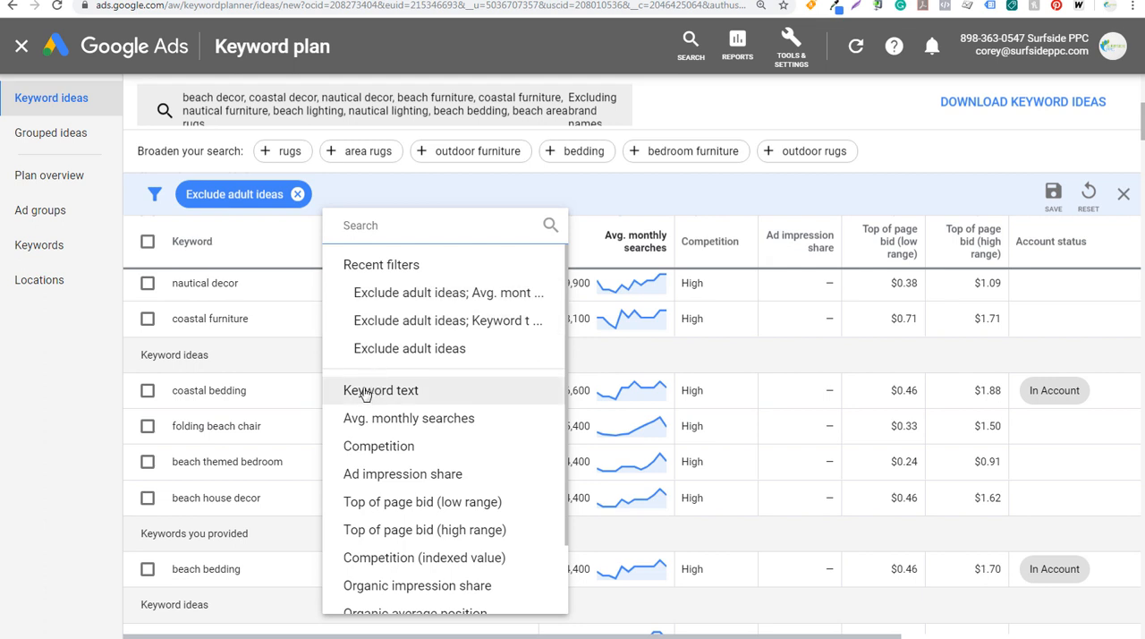
{"action": "scroll", "coordinate": [365, 391], "scroll_direction": "down", "scroll_amount": 1}
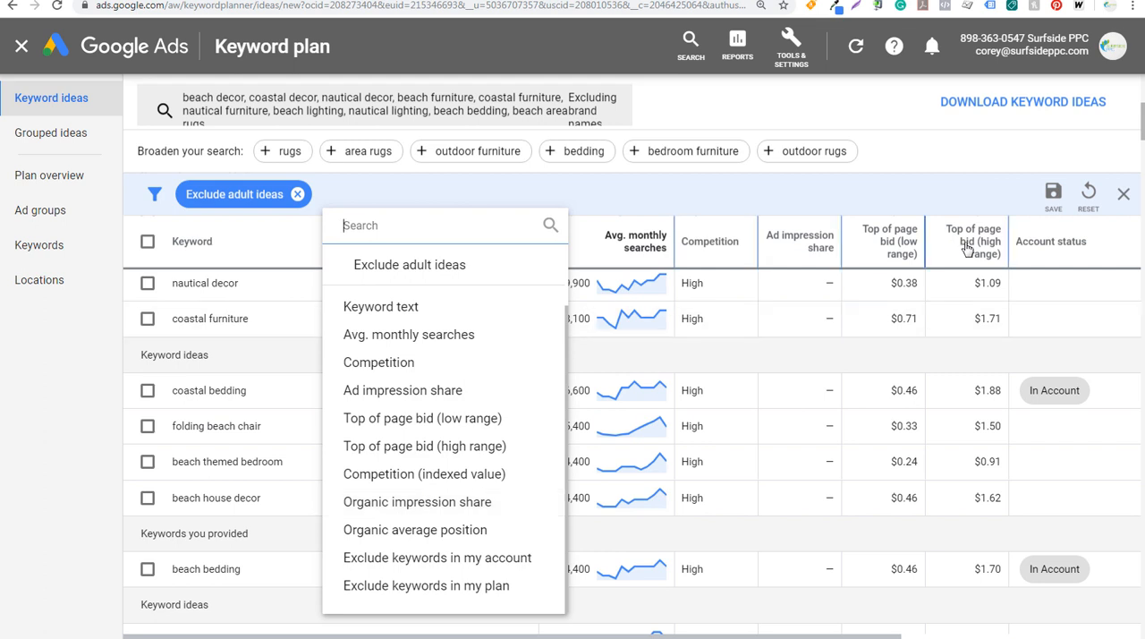
{"action": "left_click", "coordinate": [1122, 197]}
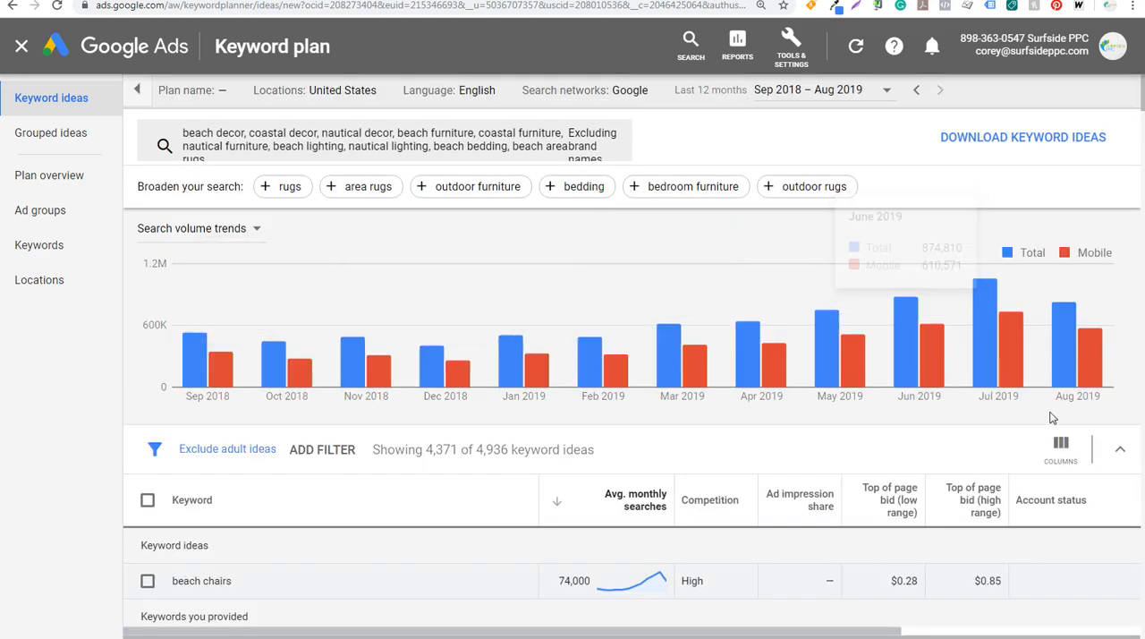
Hide and restore the search volume trends chart, and browse the keyword ideas organised into groups
{"action": "left_click", "coordinate": [1121, 456]}
{"action": "left_click", "coordinate": [1118, 232]}
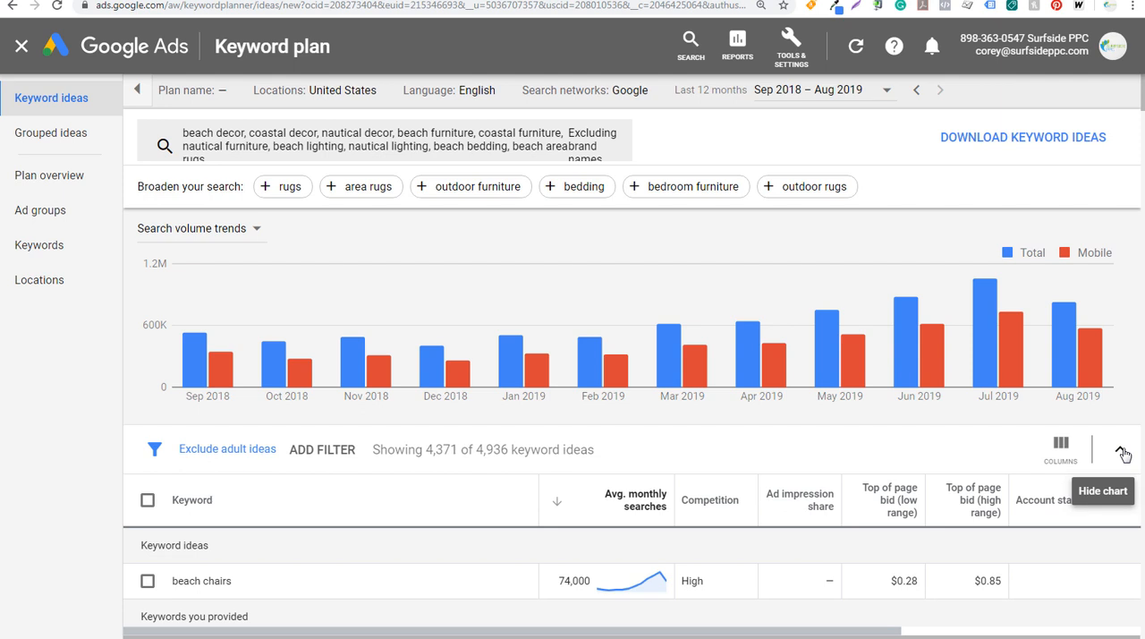
{"action": "left_click", "coordinate": [48, 135]}
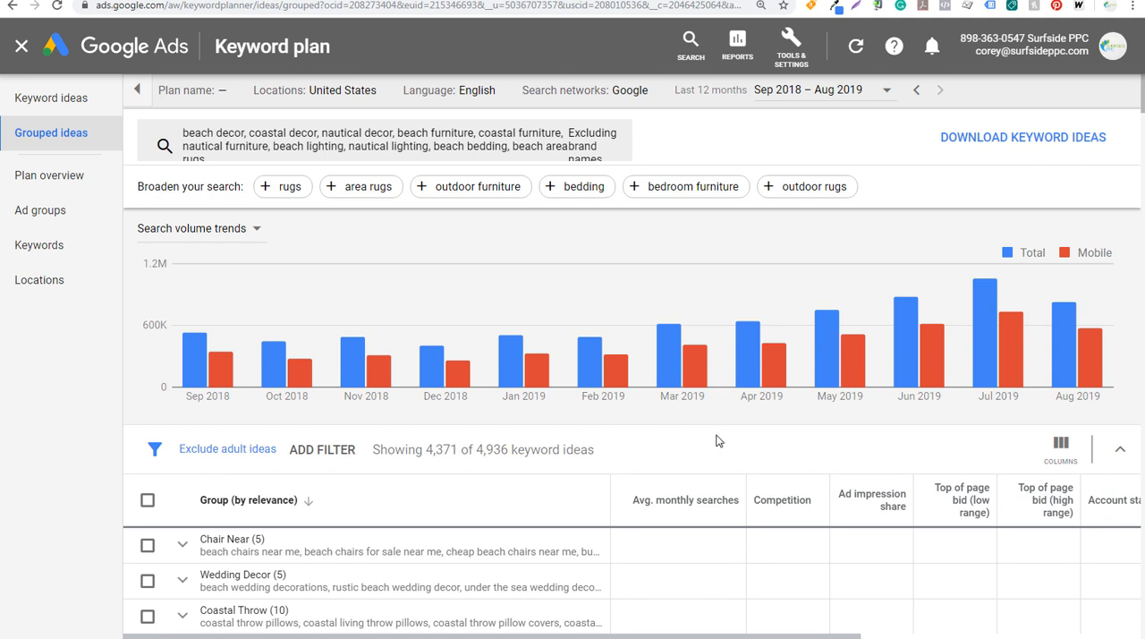
{"action": "scroll", "coordinate": [769, 463], "scroll_direction": "down", "scroll_amount": 3}
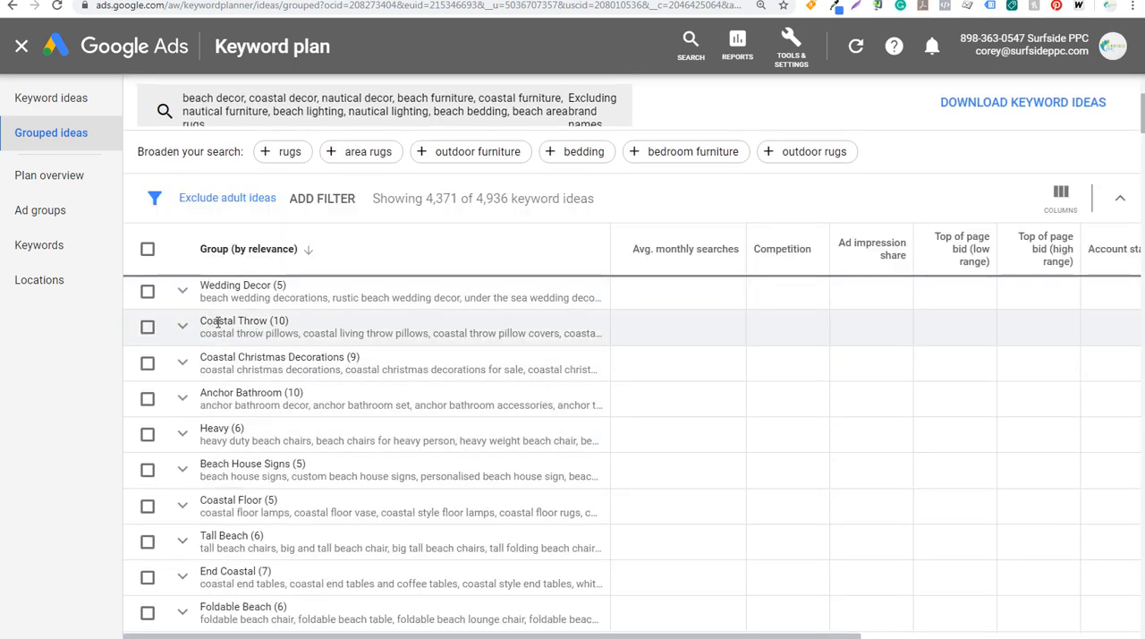
Expand the Coastal Throw keyword group and look through its coastal throw pillow keywords
{"action": "left_click", "coordinate": [182, 329]}
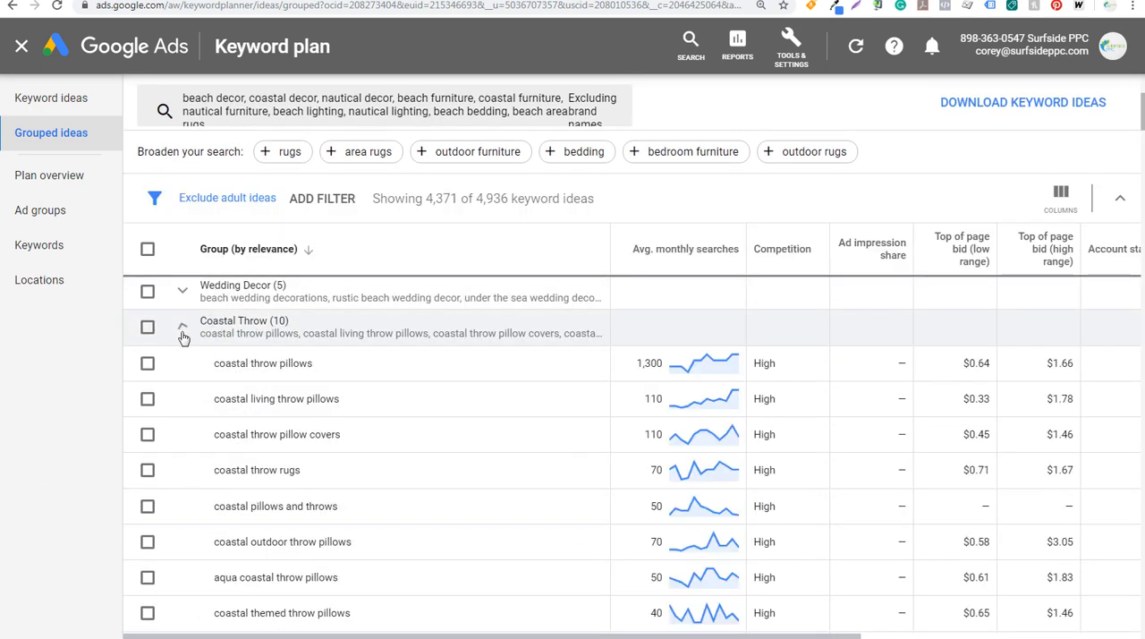
{"action": "left_click_drag", "start_coordinate": [223, 362], "coordinate": [311, 364]}
{"action": "left_click_drag", "start_coordinate": [226, 398], "coordinate": [324, 399]}
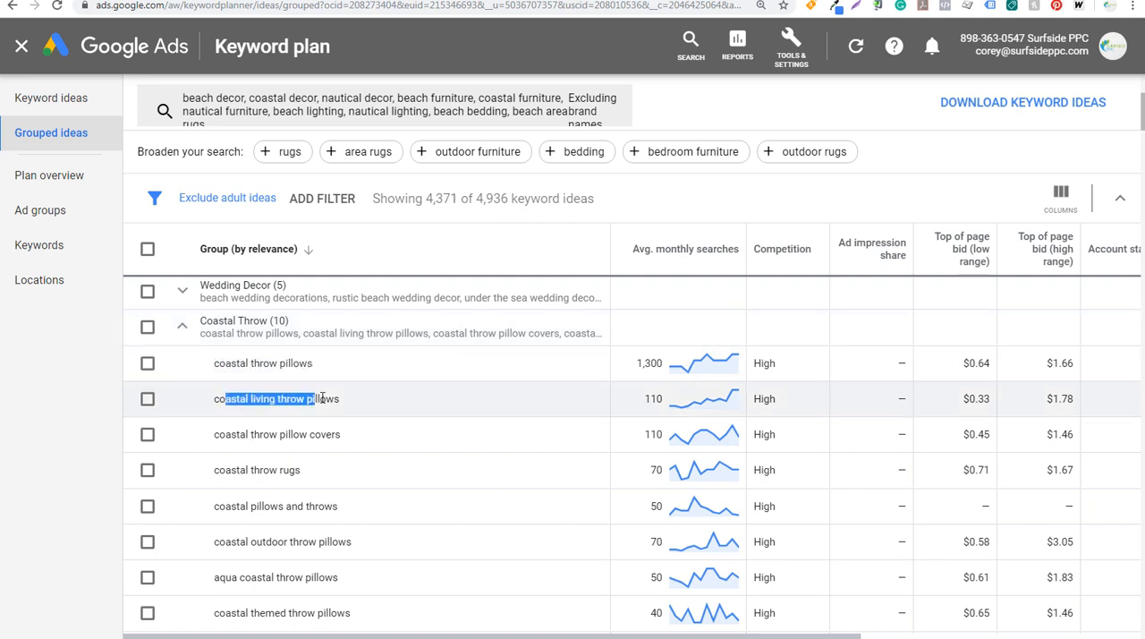
{"action": "left_click_drag", "start_coordinate": [231, 434], "coordinate": [297, 435]}
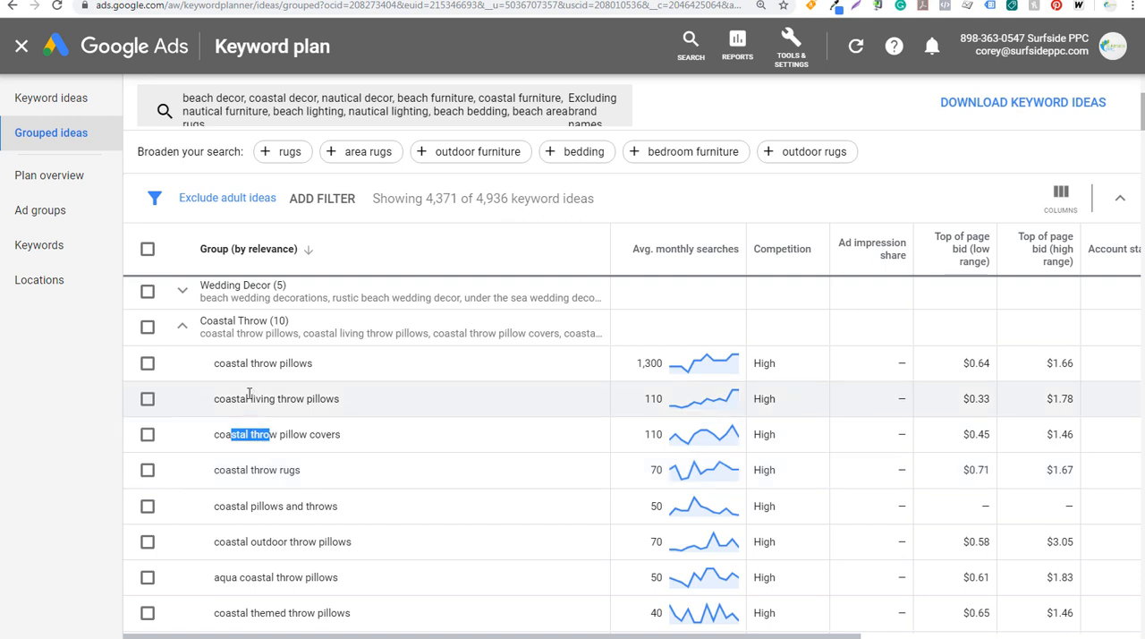
Try selecting the whole Coastal Throw and Wedding Decor keyword groups, and clear both selections
{"action": "left_click", "coordinate": [152, 329]}
{"action": "left_click", "coordinate": [148, 328]}
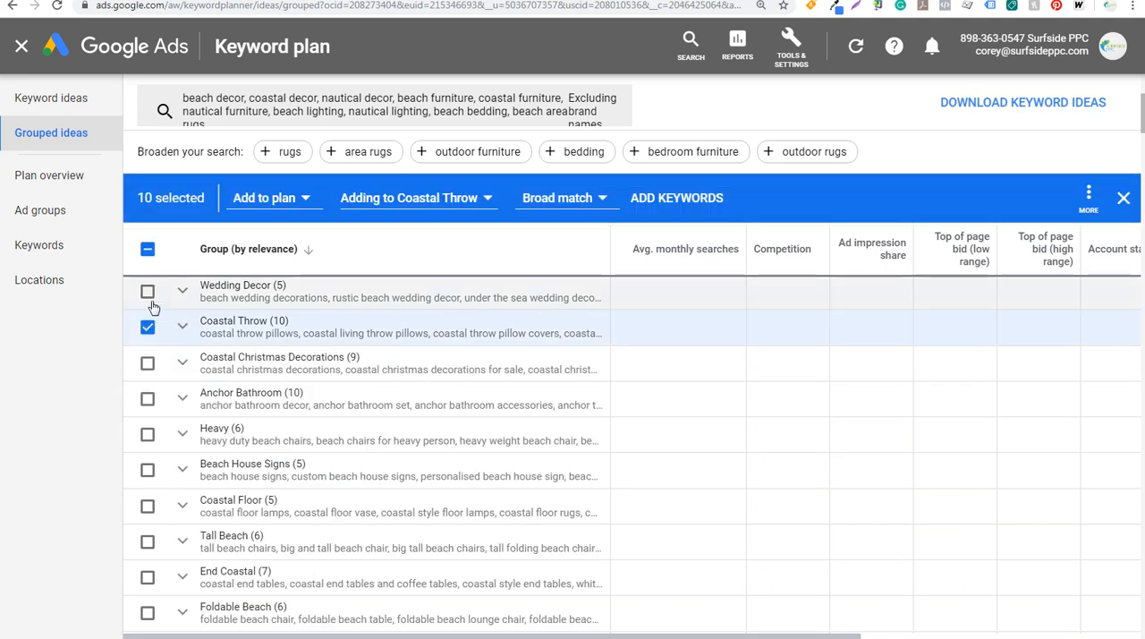
{"action": "left_click", "coordinate": [147, 290]}
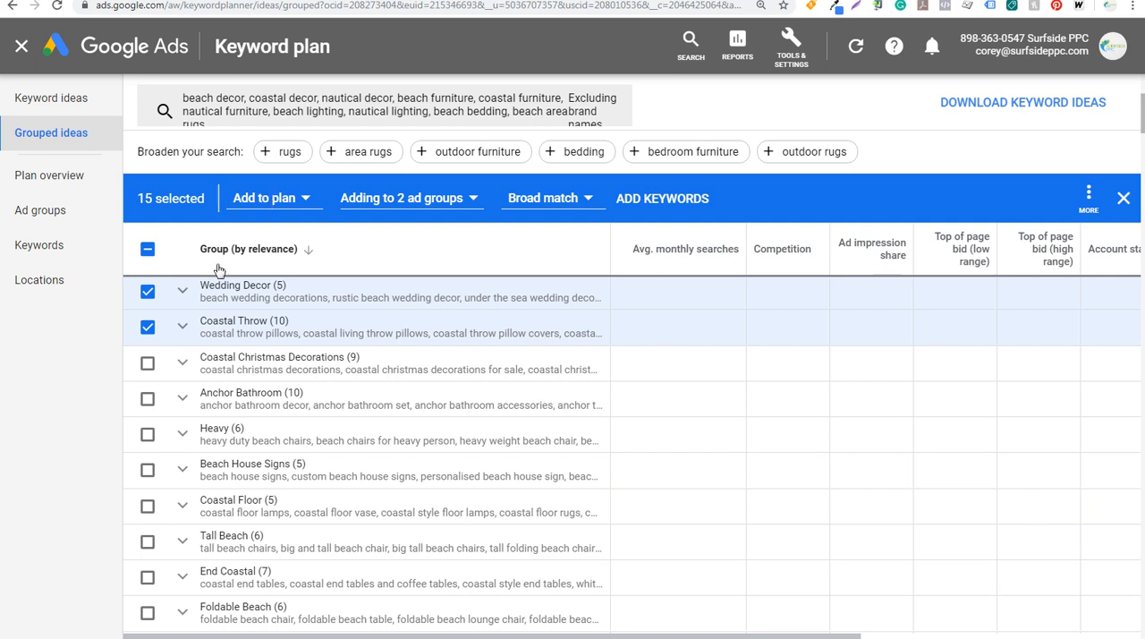
{"action": "left_click", "coordinate": [148, 292]}
{"action": "left_click", "coordinate": [148, 327]}
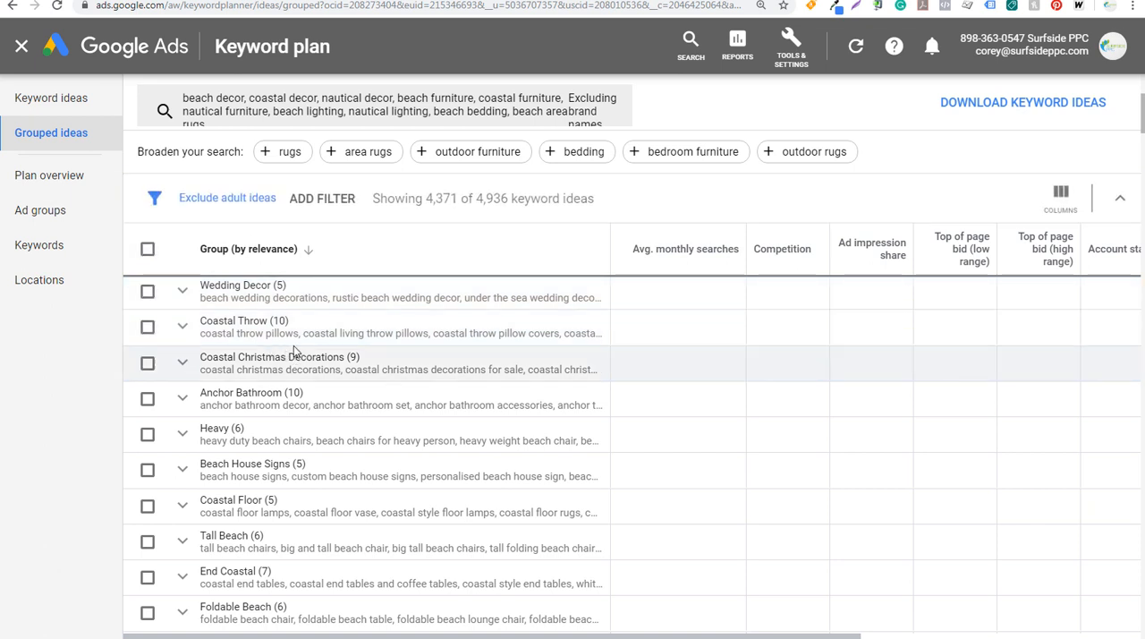
Expand the Anchor Bathroom group, review its keywords with their monthly searches and bids, and collapse it
{"action": "left_click", "coordinate": [183, 399]}
{"action": "scroll", "coordinate": [325, 374], "scroll_direction": "down", "scroll_amount": 2}
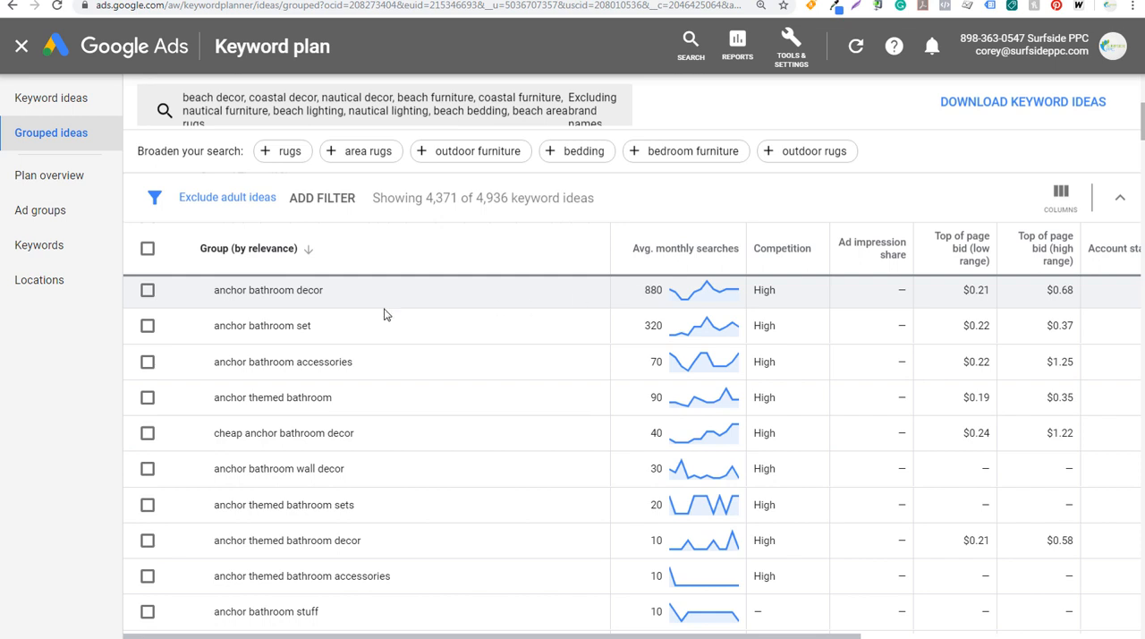
{"action": "left_click_drag", "start_coordinate": [223, 303], "coordinate": [320, 291]}
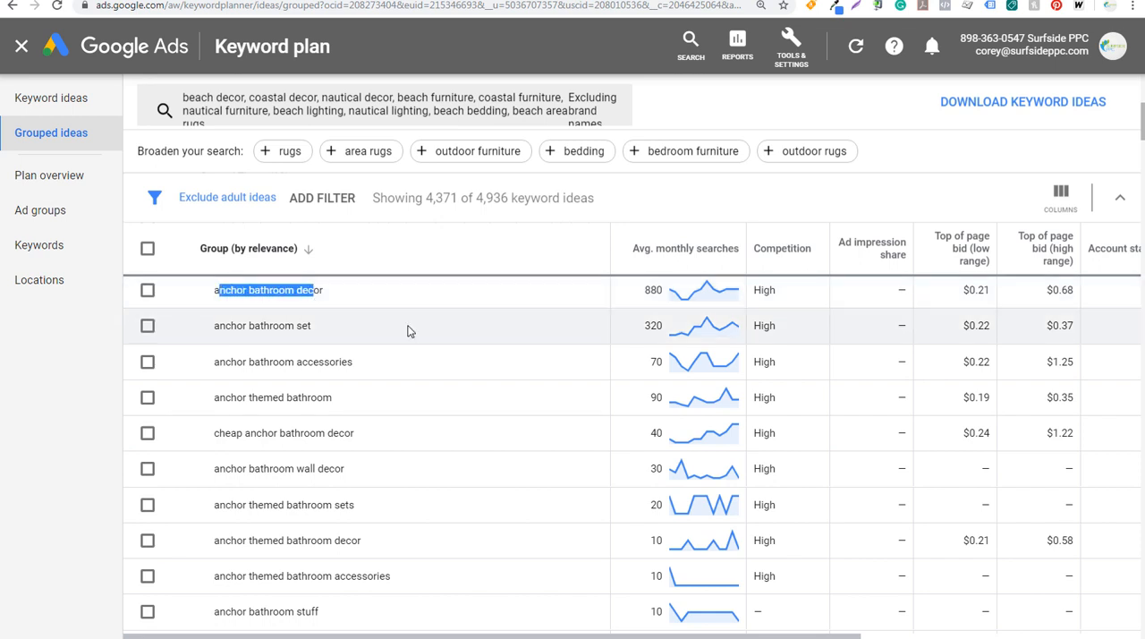
{"action": "left_click", "coordinate": [651, 326]}
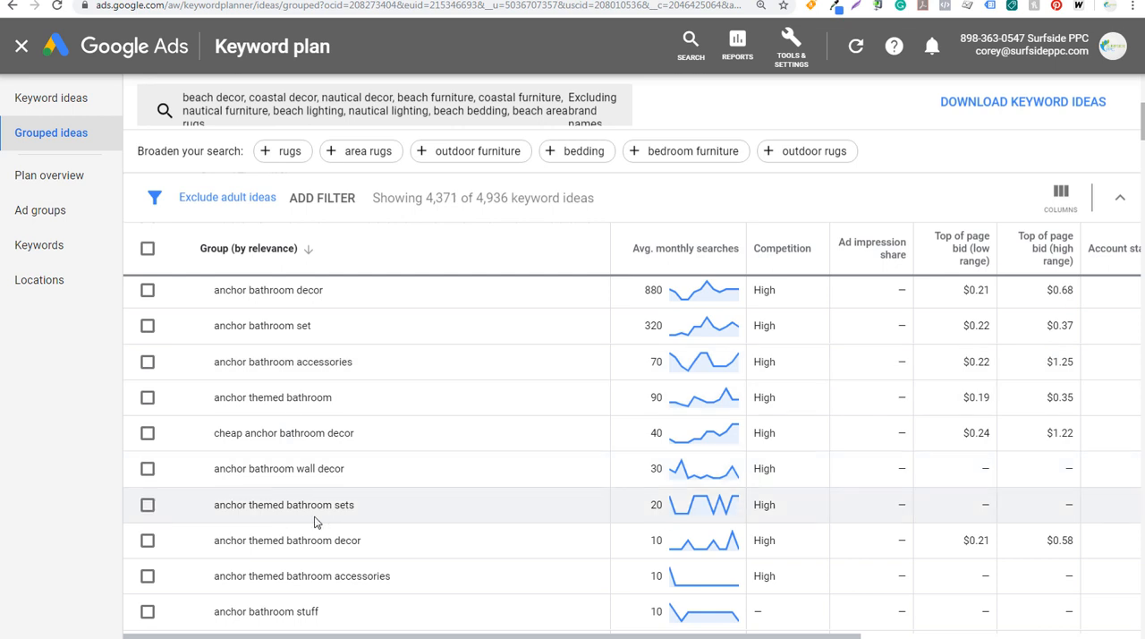
{"action": "scroll", "coordinate": [338, 517], "scroll_direction": "down", "scroll_amount": 2}
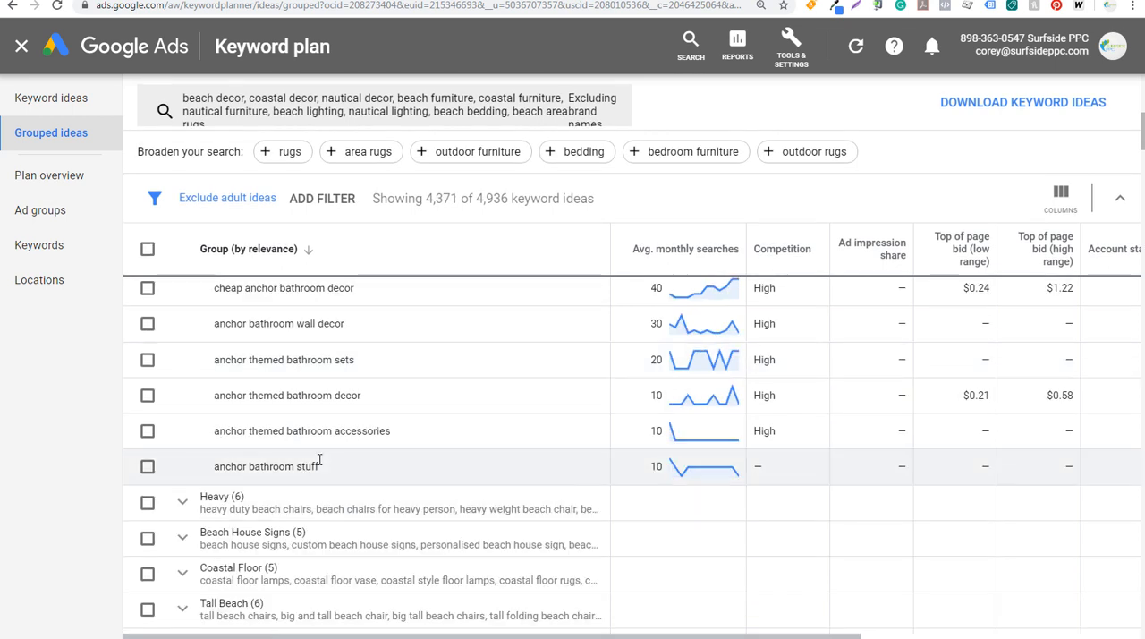
{"action": "scroll", "coordinate": [439, 458], "scroll_direction": "up", "scroll_amount": 2}
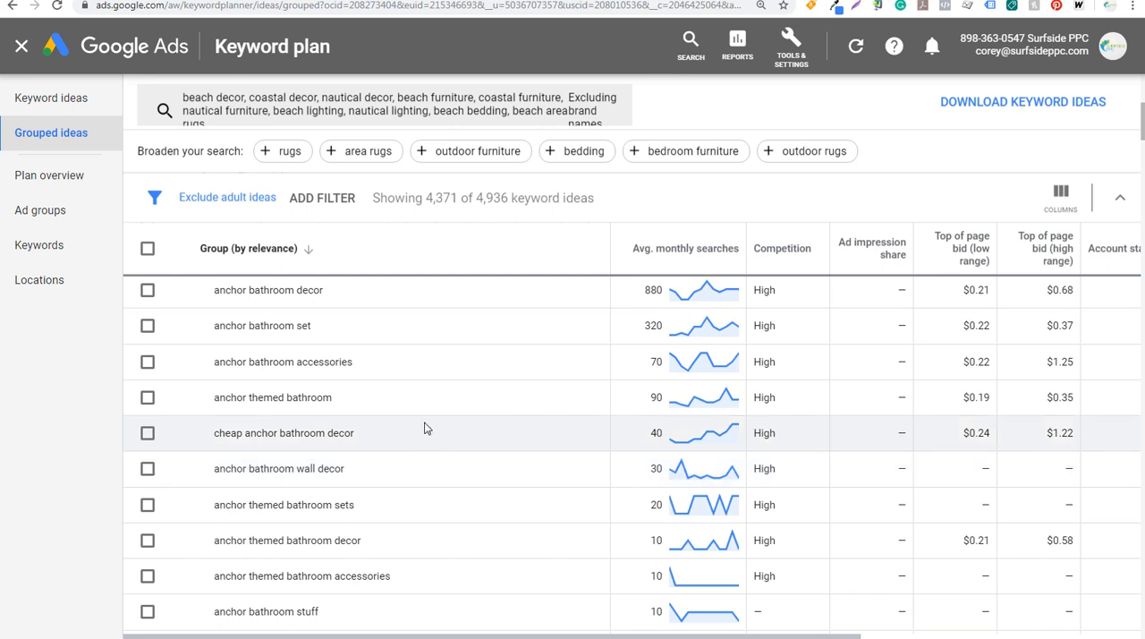
{"action": "scroll", "coordinate": [429, 425], "scroll_direction": "up", "scroll_amount": 2}
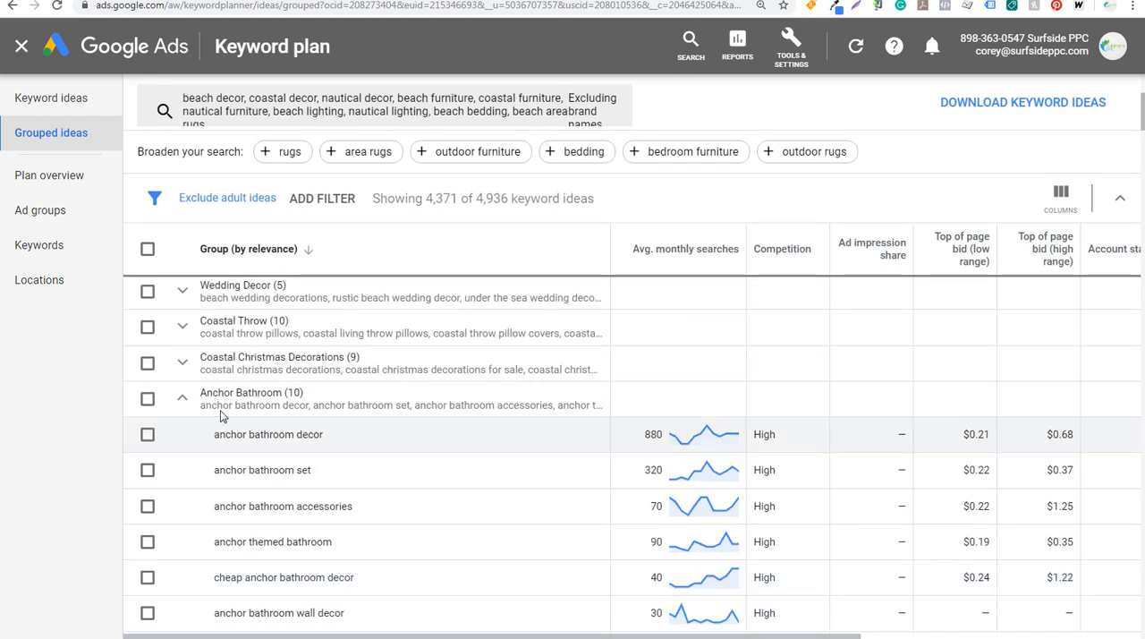
{"action": "left_click", "coordinate": [182, 401]}
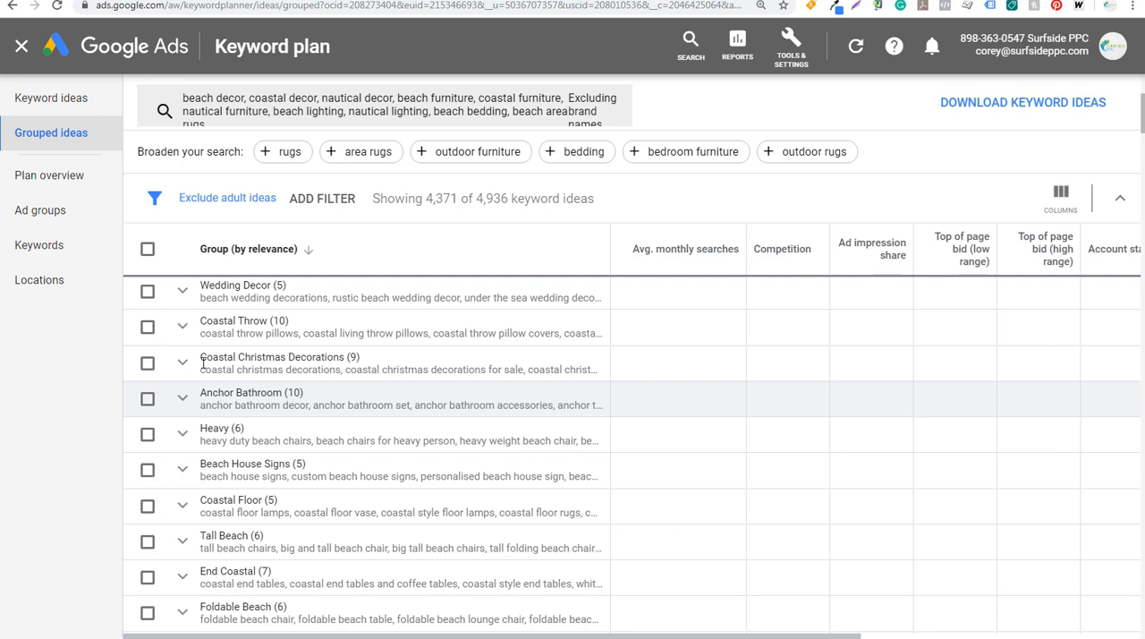
Return to the ungrouped keyword ideas, select "beach bedding" for the plan, and create a new ad group named Beach Bedding for it
{"action": "left_click", "coordinate": [72, 112]}
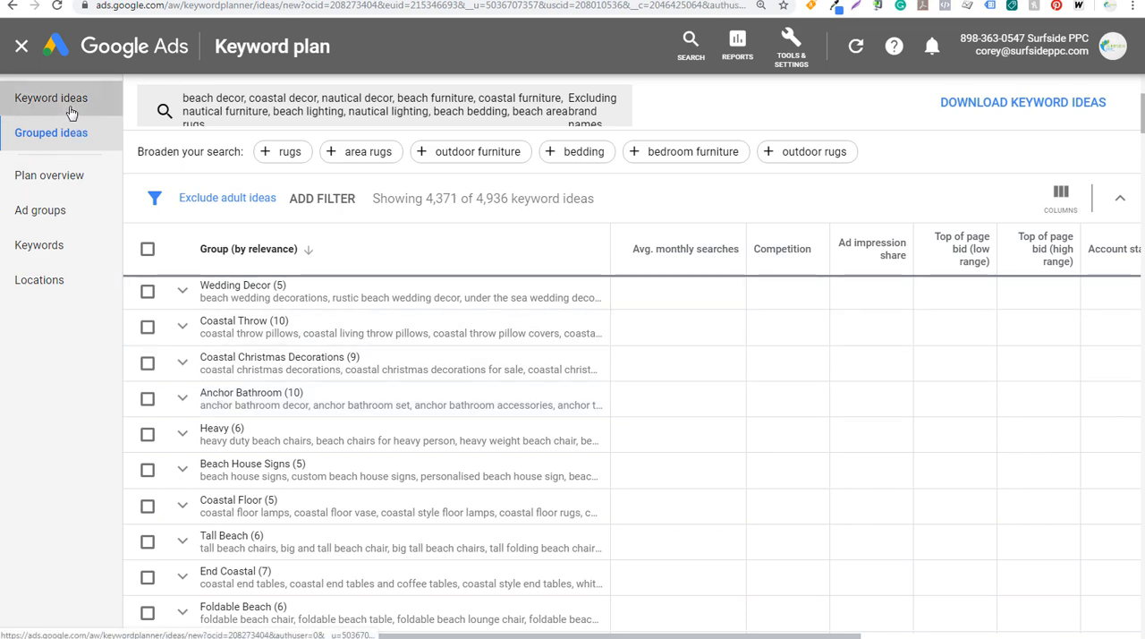
{"action": "scroll", "coordinate": [374, 285], "scroll_direction": "down", "scroll_amount": 2}
{"action": "scroll", "coordinate": [407, 326], "scroll_direction": "down", "scroll_amount": 2}
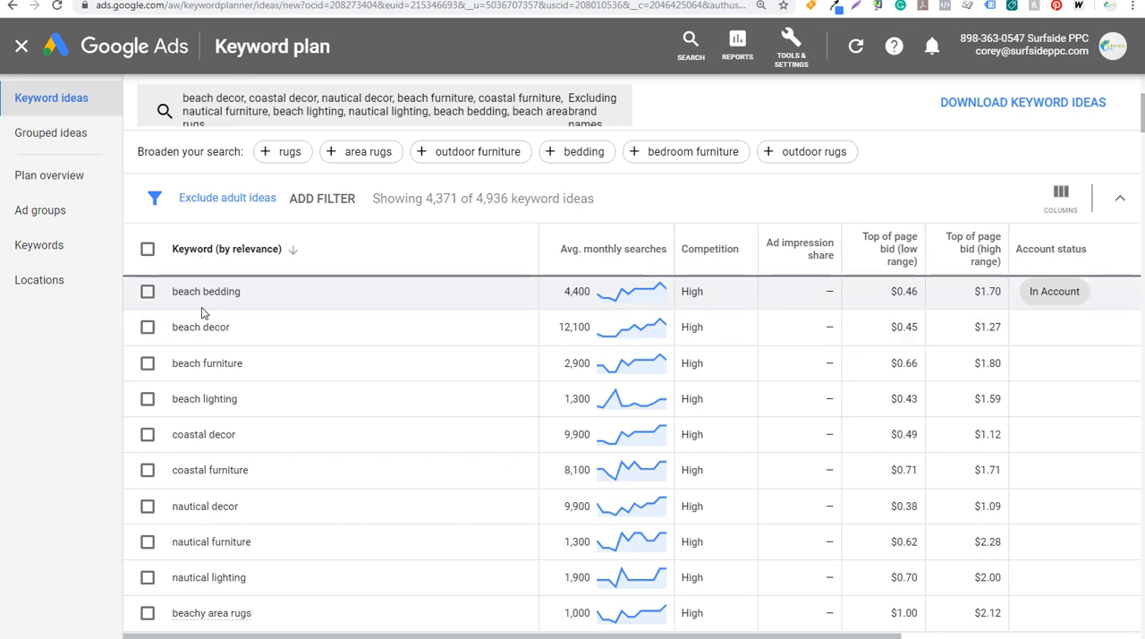
{"action": "left_click", "coordinate": [148, 293]}
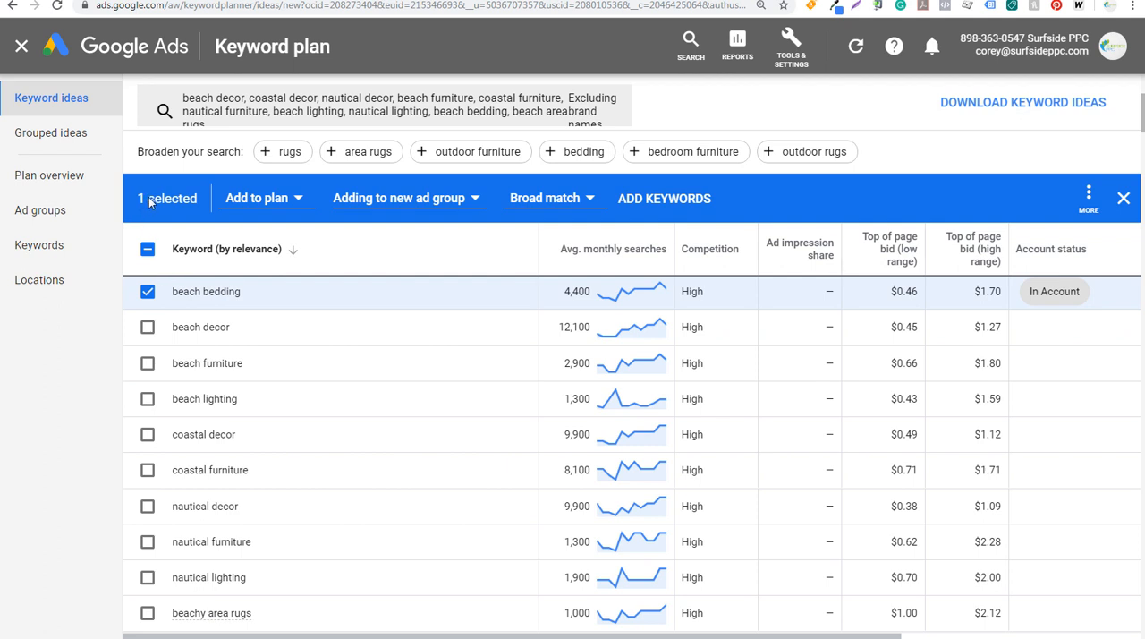
{"action": "left_click", "coordinate": [259, 198]}
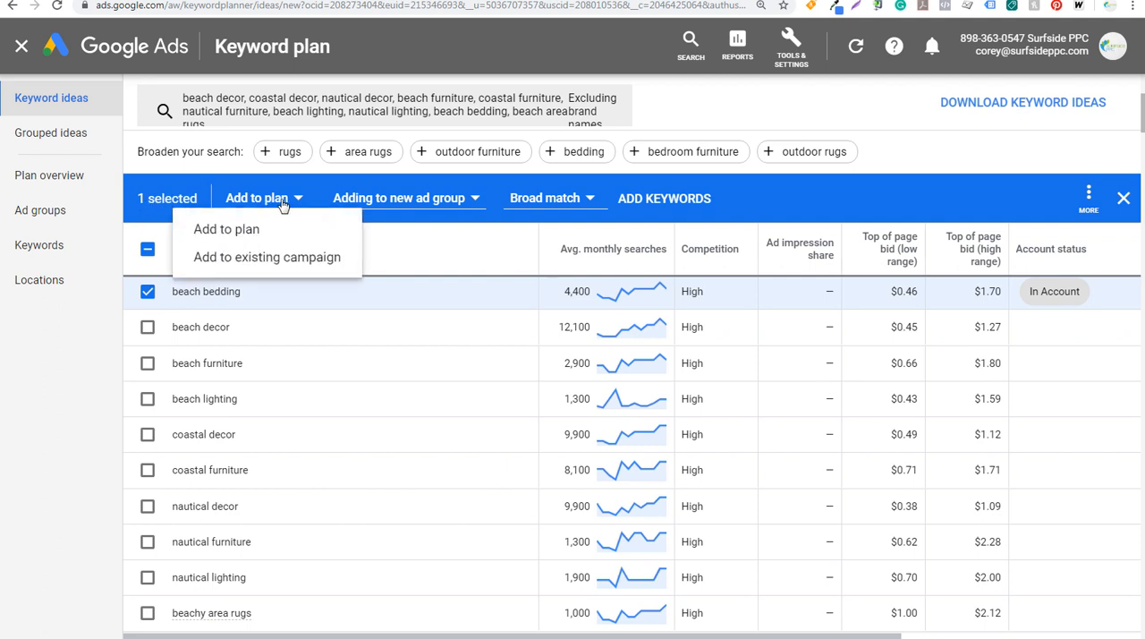
{"action": "left_click", "coordinate": [230, 232]}
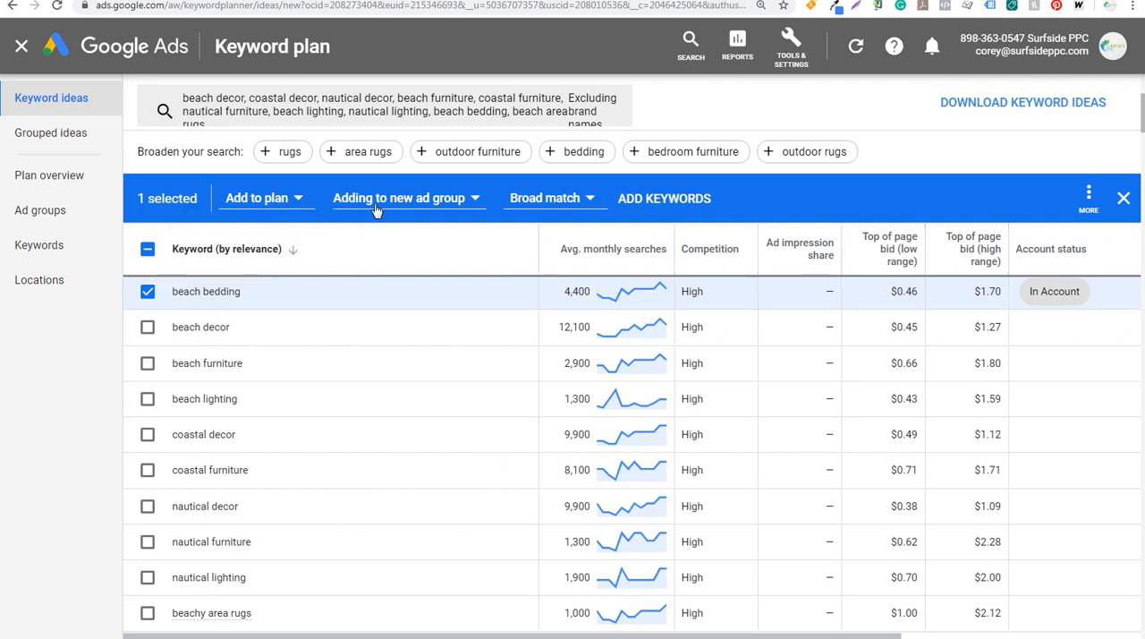
{"action": "left_click", "coordinate": [414, 199]}
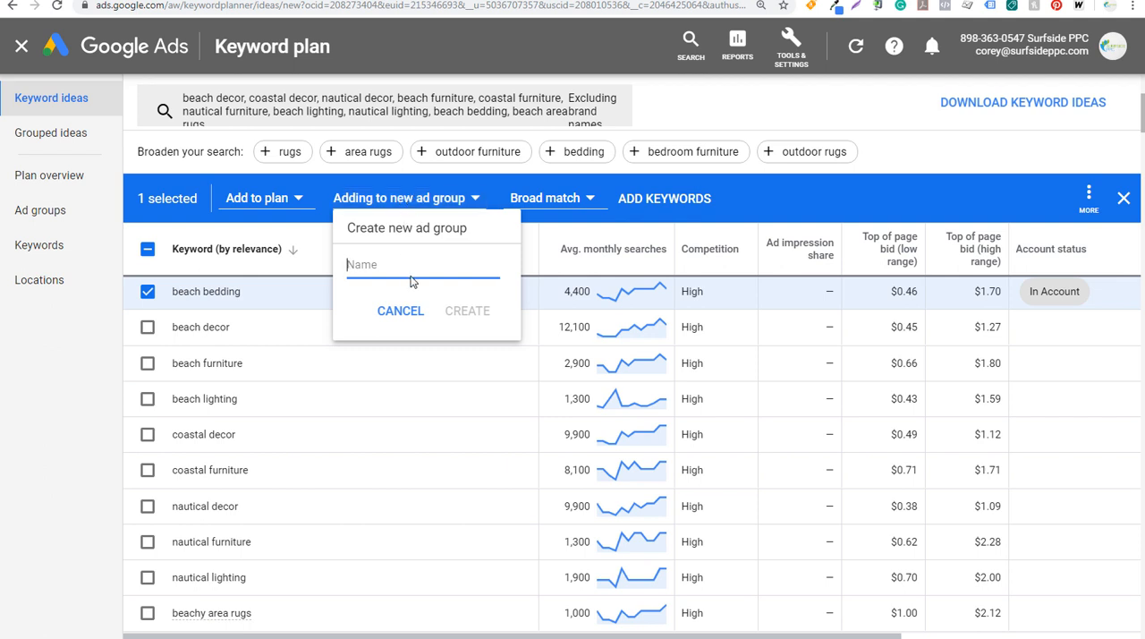
{"action": "type", "text": "Beach Bedding"}
{"action": "left_click", "coordinate": [461, 312]}
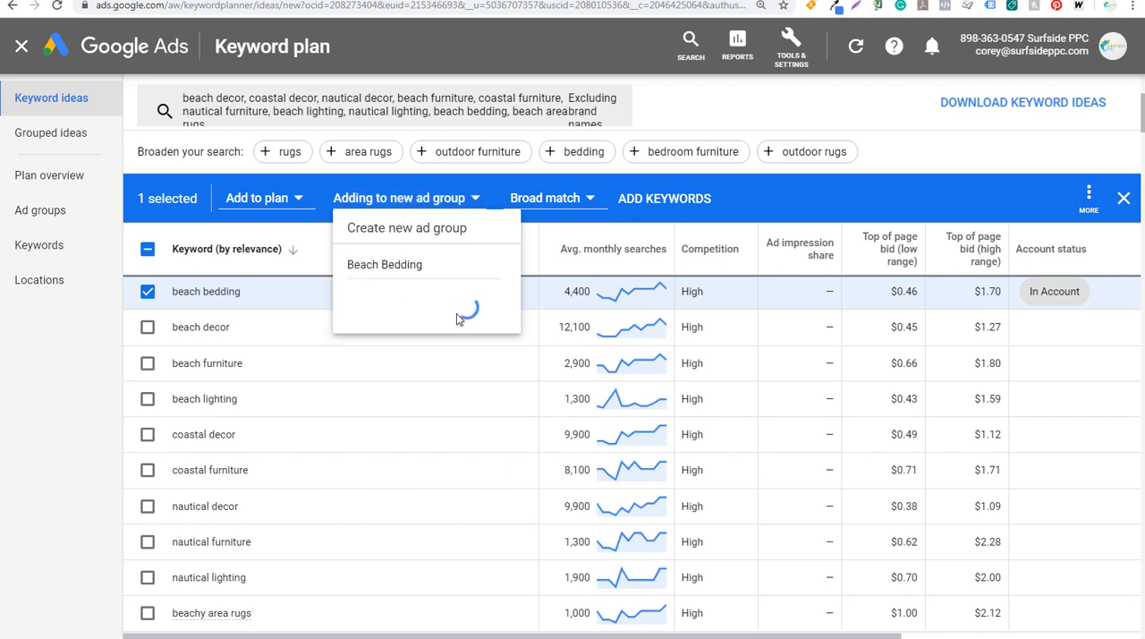
Set the match type to Exact match and add "beach bedding" to the plan
{"action": "left_click", "coordinate": [561, 198]}
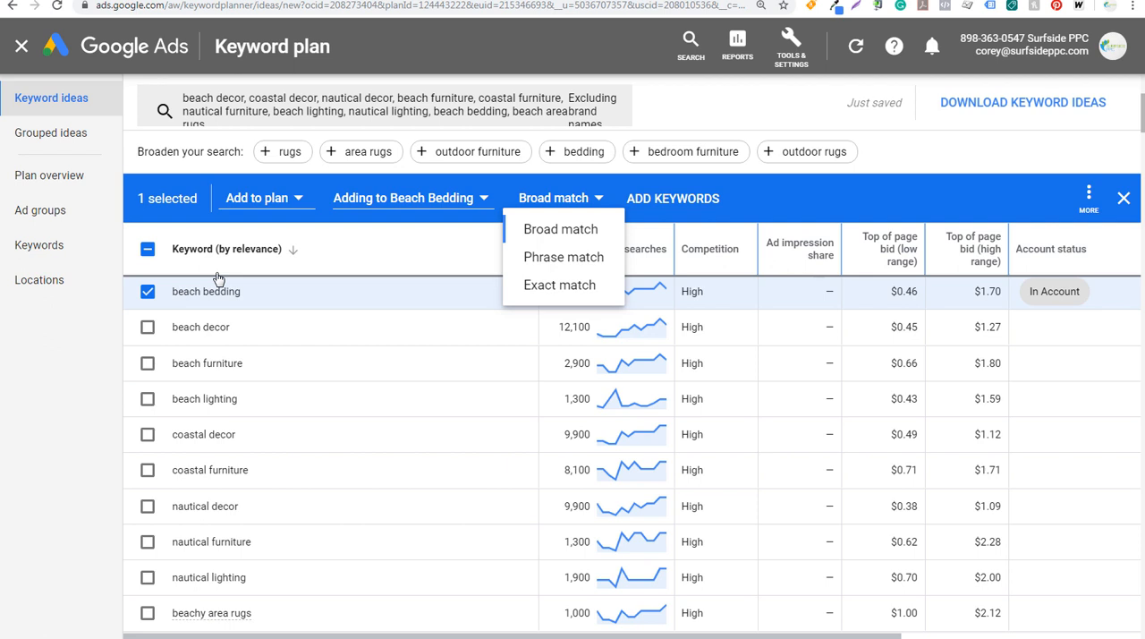
{"action": "left_click", "coordinate": [568, 285]}
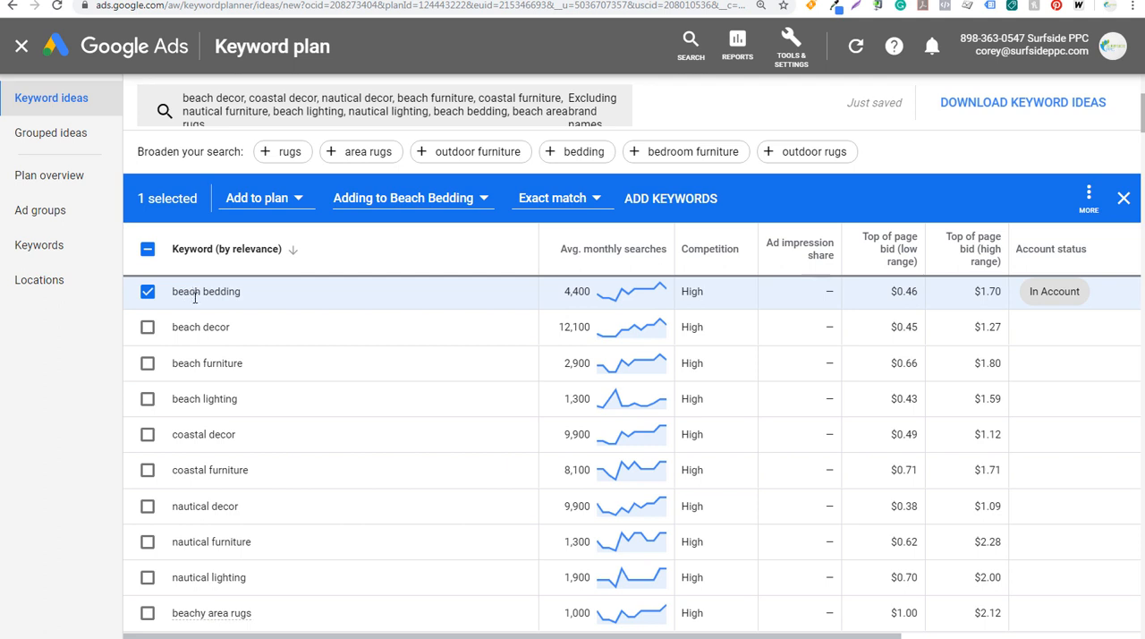
{"action": "left_click", "coordinate": [659, 200]}
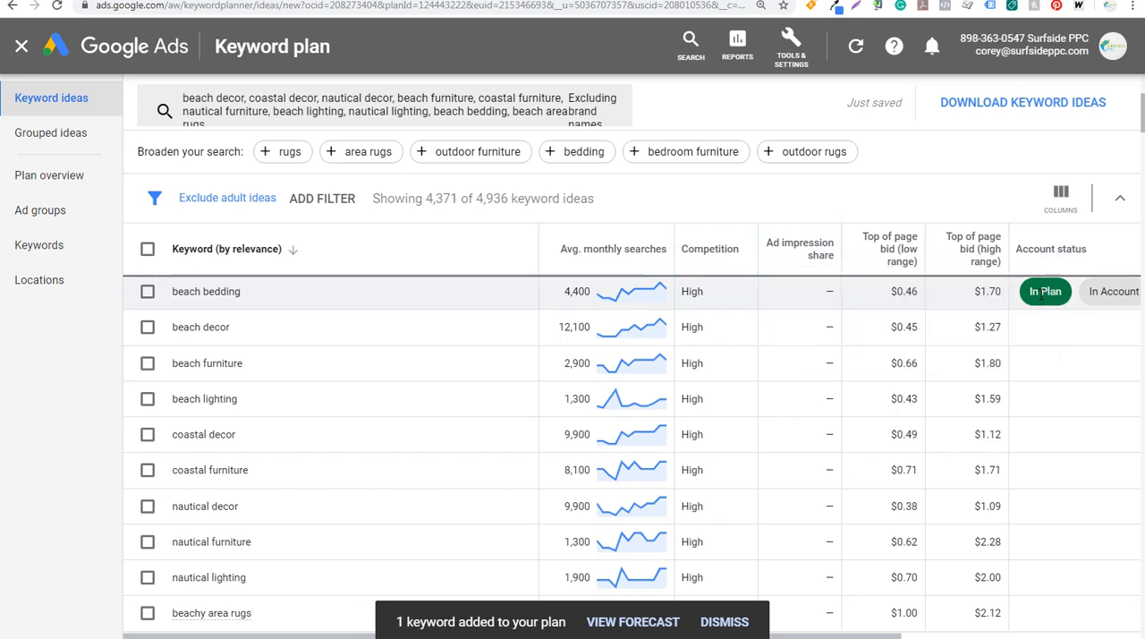
Rename the keyword plan as "Beachfront Decor Search Campaign"
{"action": "scroll", "coordinate": [877, 295], "scroll_direction": "up", "scroll_amount": 5}
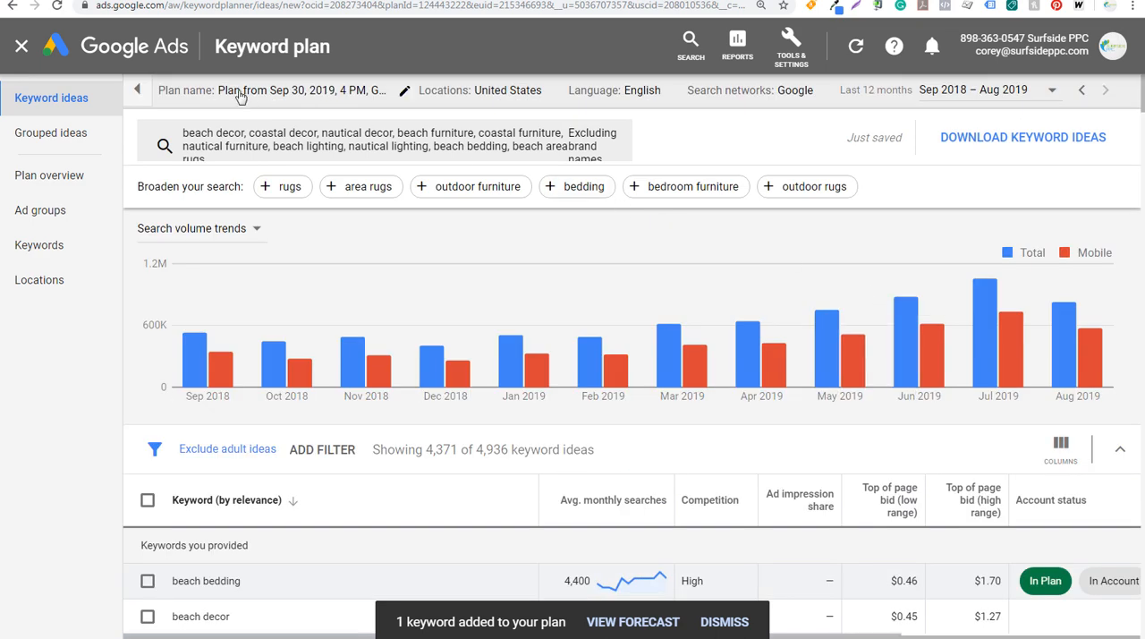
{"action": "left_click", "coordinate": [400, 95]}
{"action": "triple_click", "coordinate": [297, 111]}
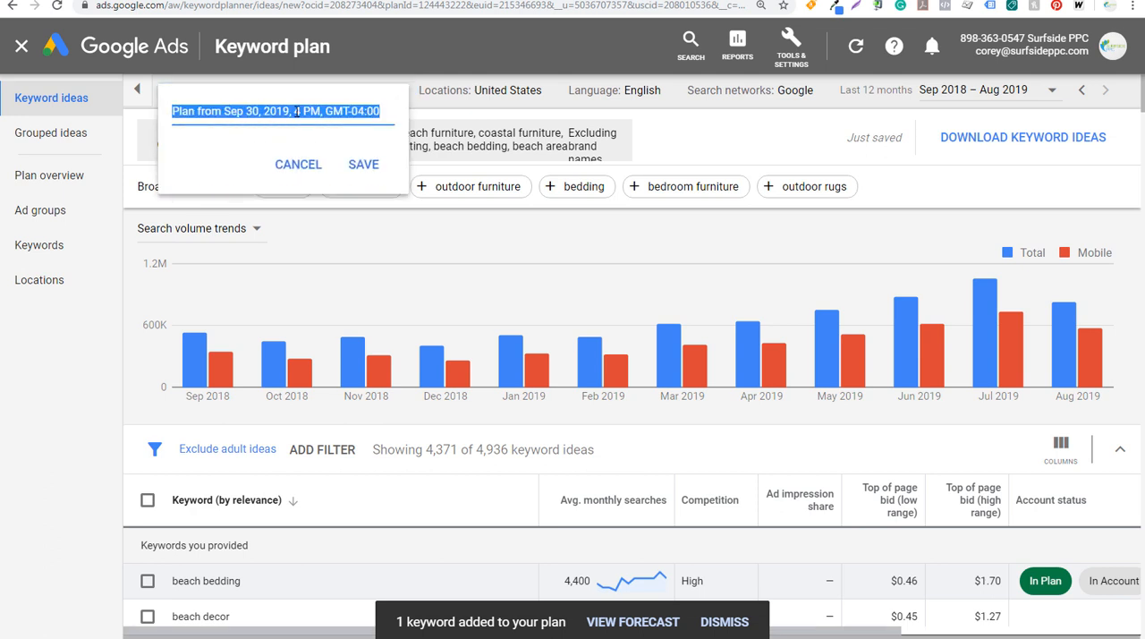
{"action": "type", "text": "Beach"}
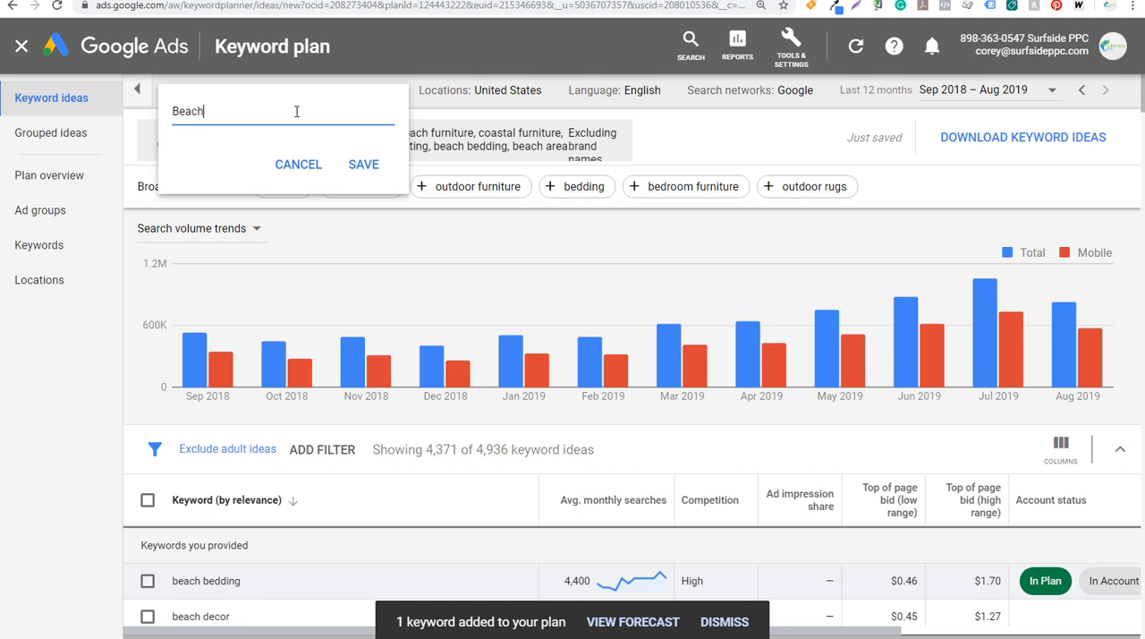
{"action": "type", "text": "front Decor Search Campaign"}
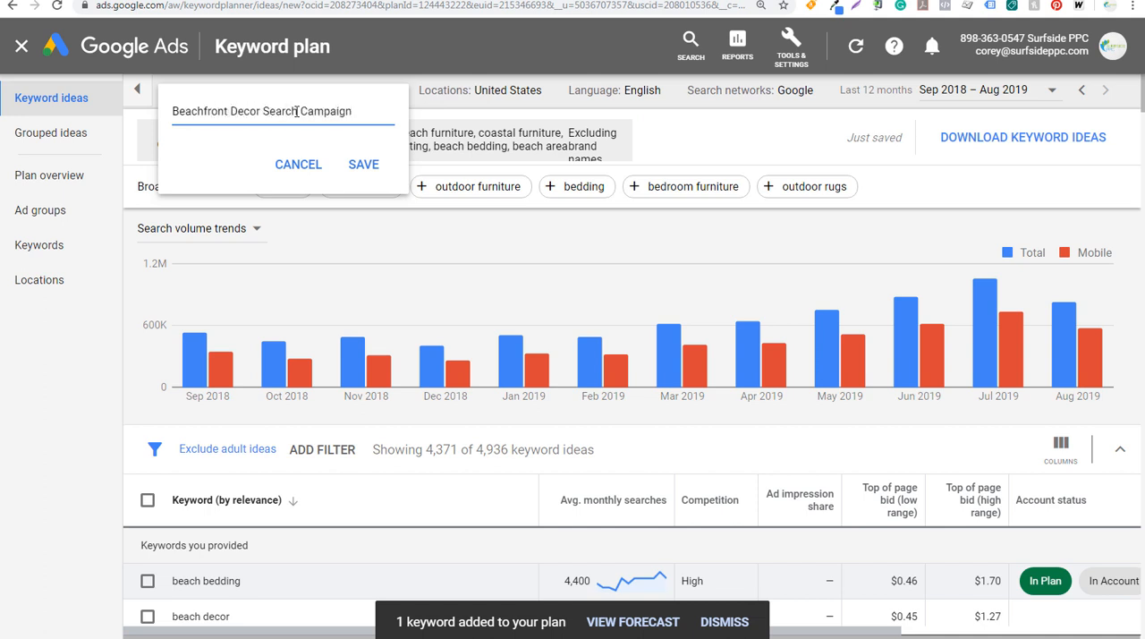
{"action": "left_click", "coordinate": [363, 164]}
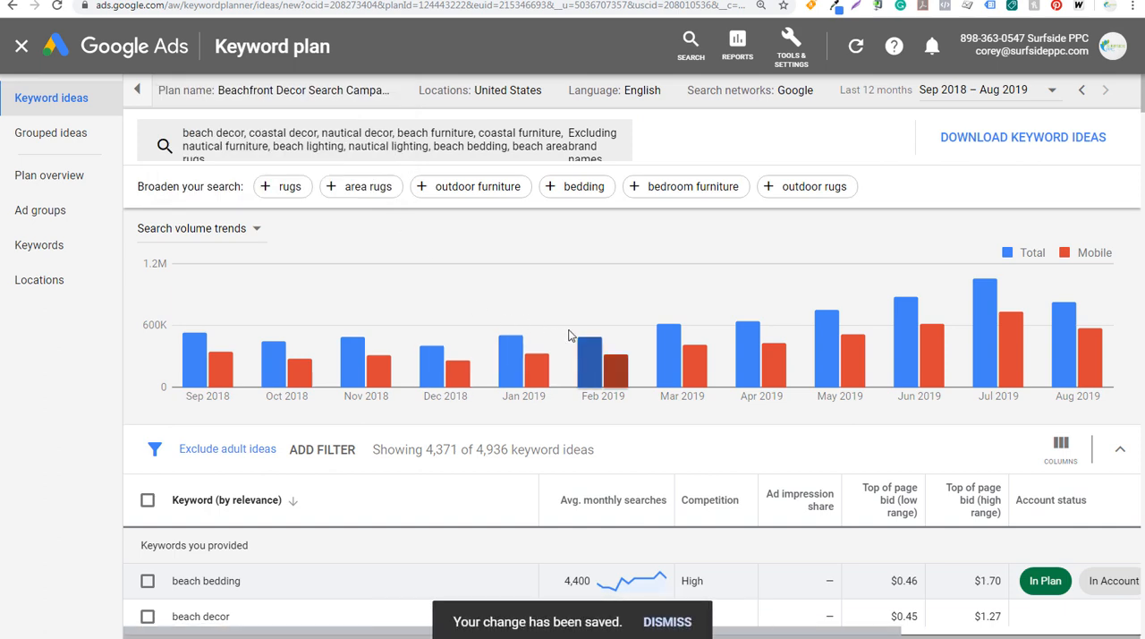
Add the keyword "beach decor" to the plan in a new ad group named Beach Decor
{"action": "mouse_move", "coordinate": [569, 335]}
{"action": "scroll", "coordinate": [572, 364], "scroll_direction": "down", "scroll_amount": 3}
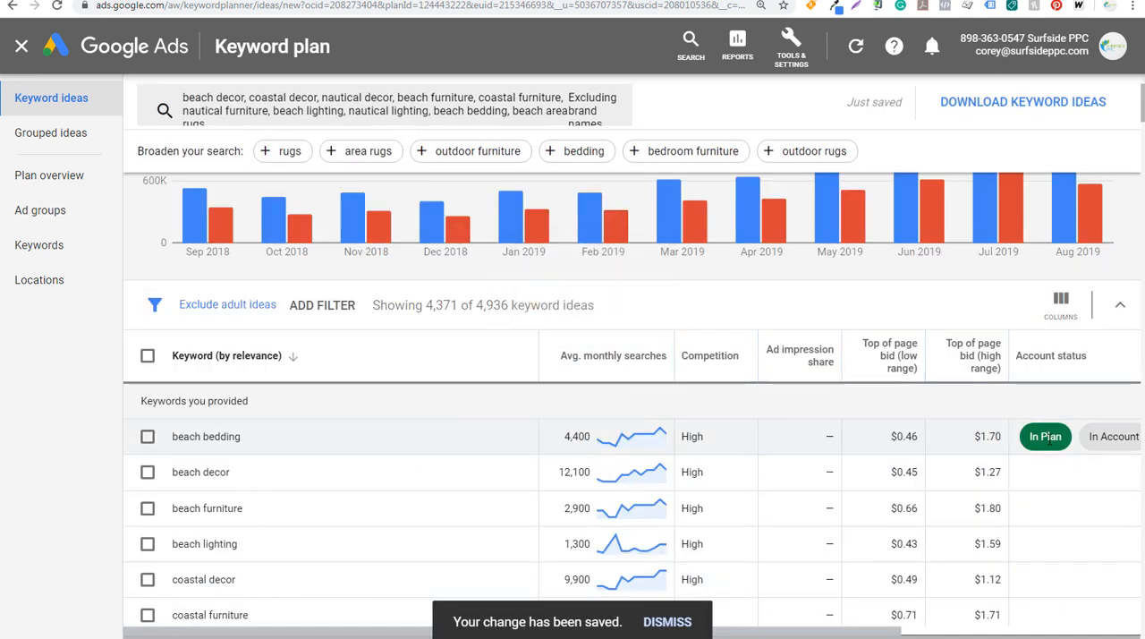
{"action": "scroll", "coordinate": [859, 439], "scroll_direction": "down", "scroll_amount": 1}
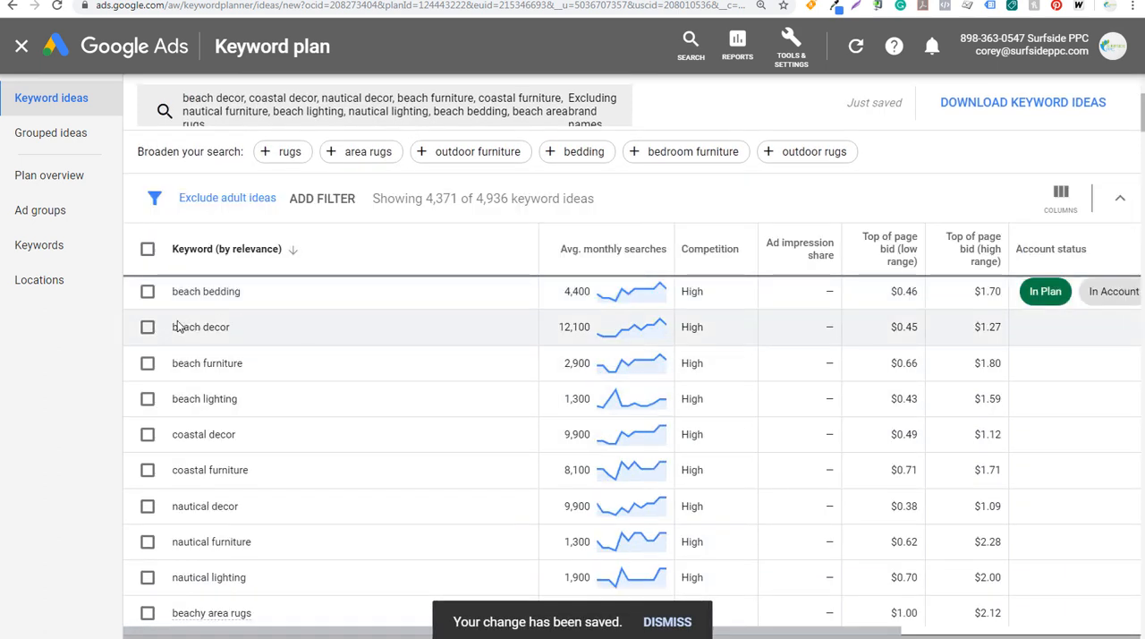
{"action": "left_click", "coordinate": [148, 328]}
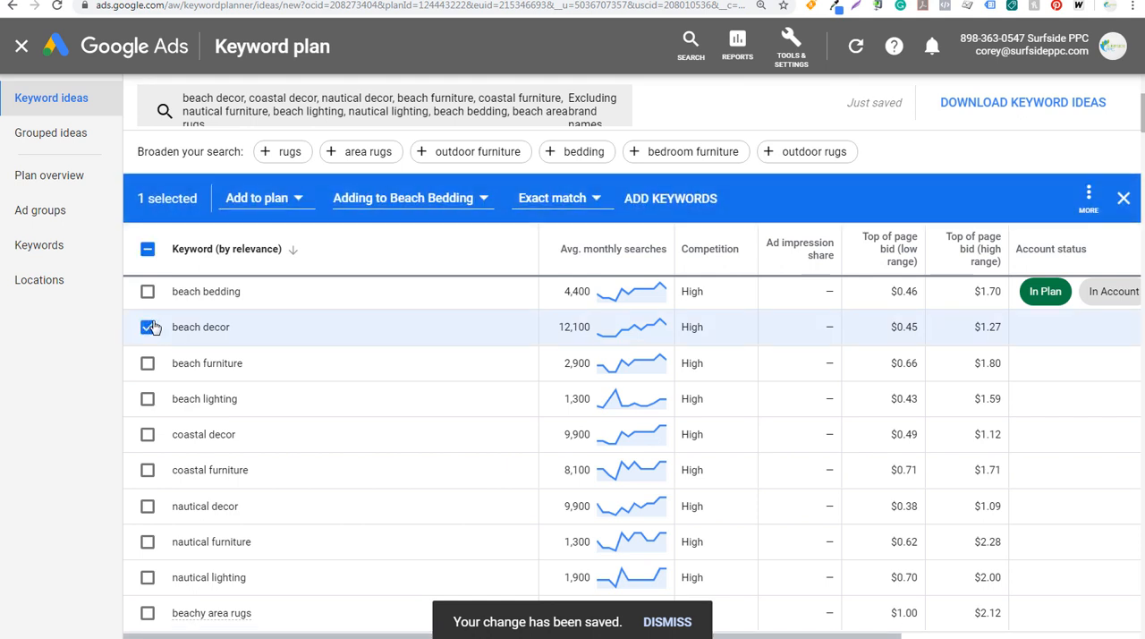
{"action": "left_click", "coordinate": [397, 199]}
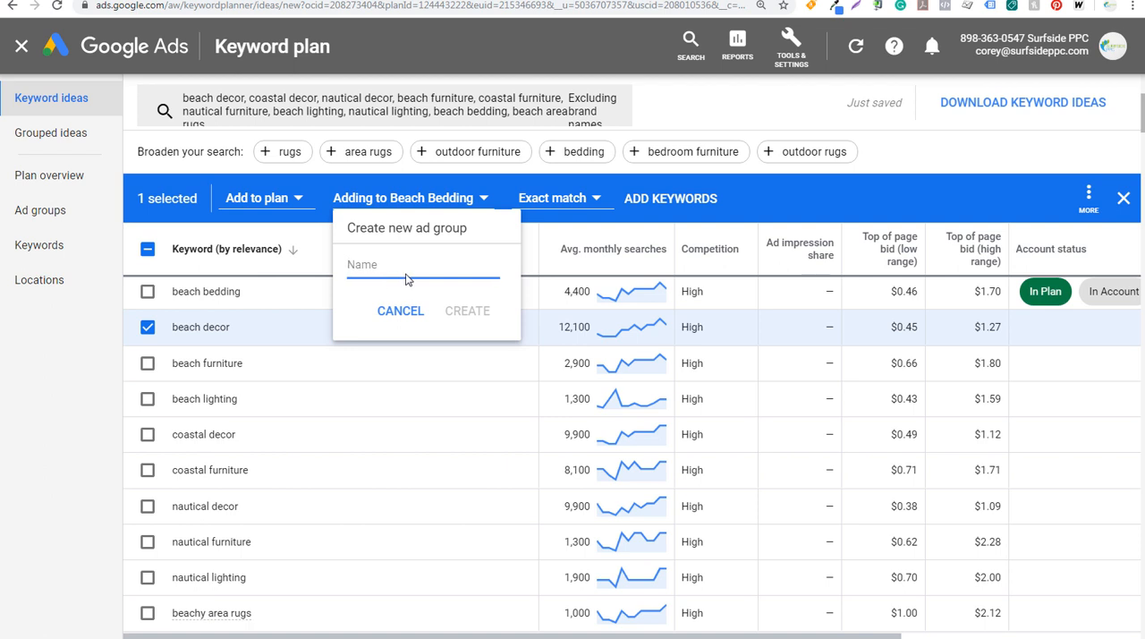
{"action": "type", "text": "Beach Decor"}
{"action": "left_click", "coordinate": [465, 310]}
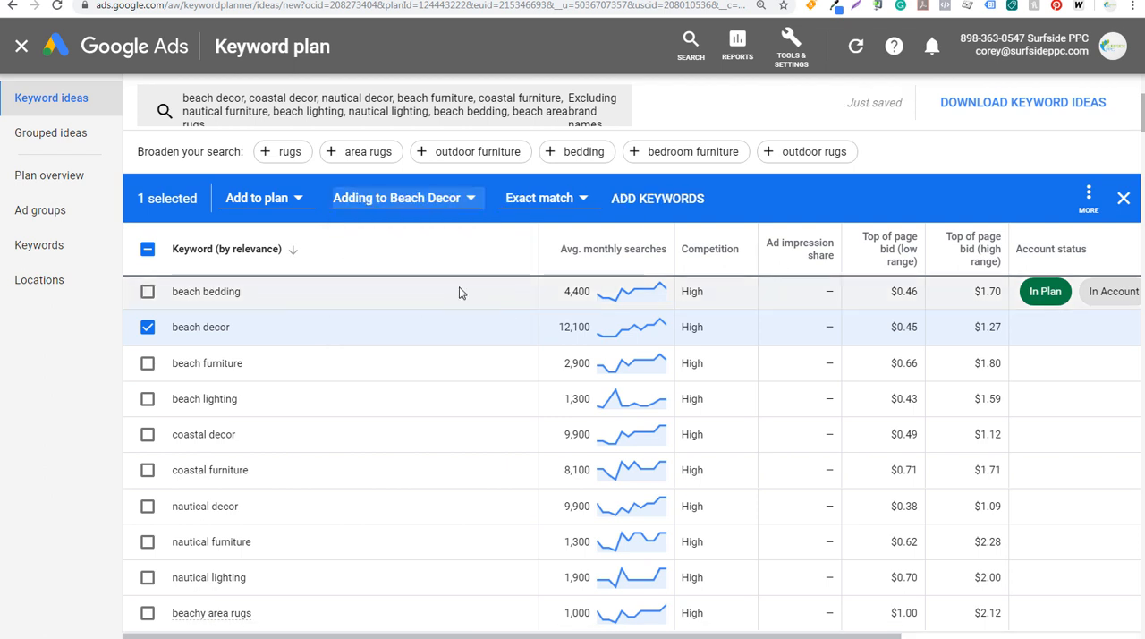
{"action": "left_click", "coordinate": [657, 199]}
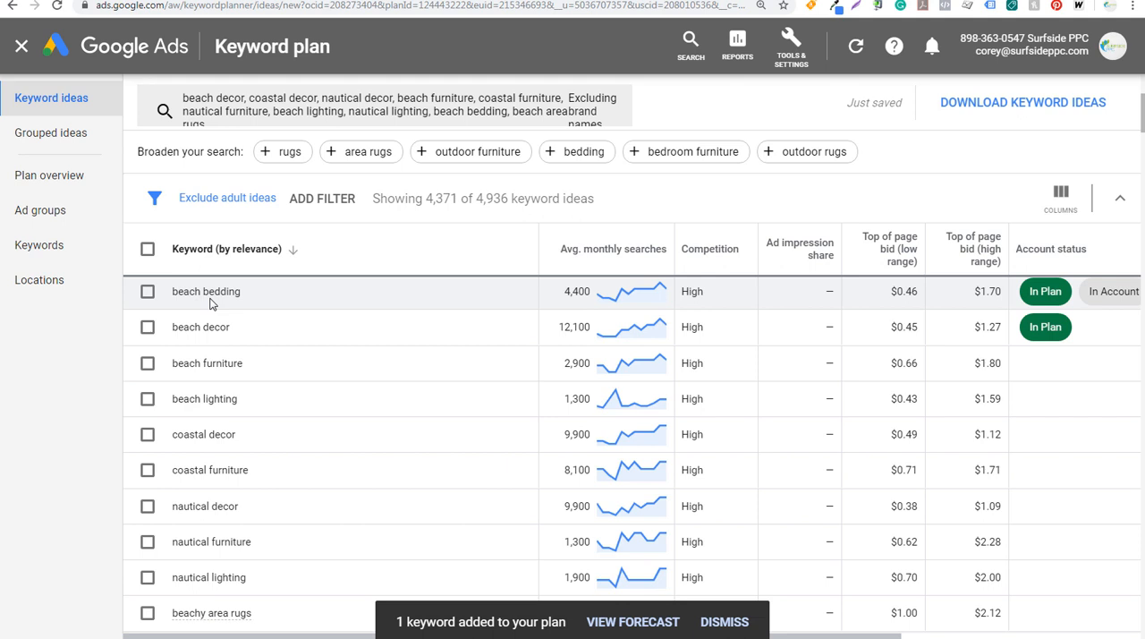
Add the keyword "coastal decor" to the existing Beach Decor ad group in the plan as an exact match
{"action": "left_click", "coordinate": [148, 435]}
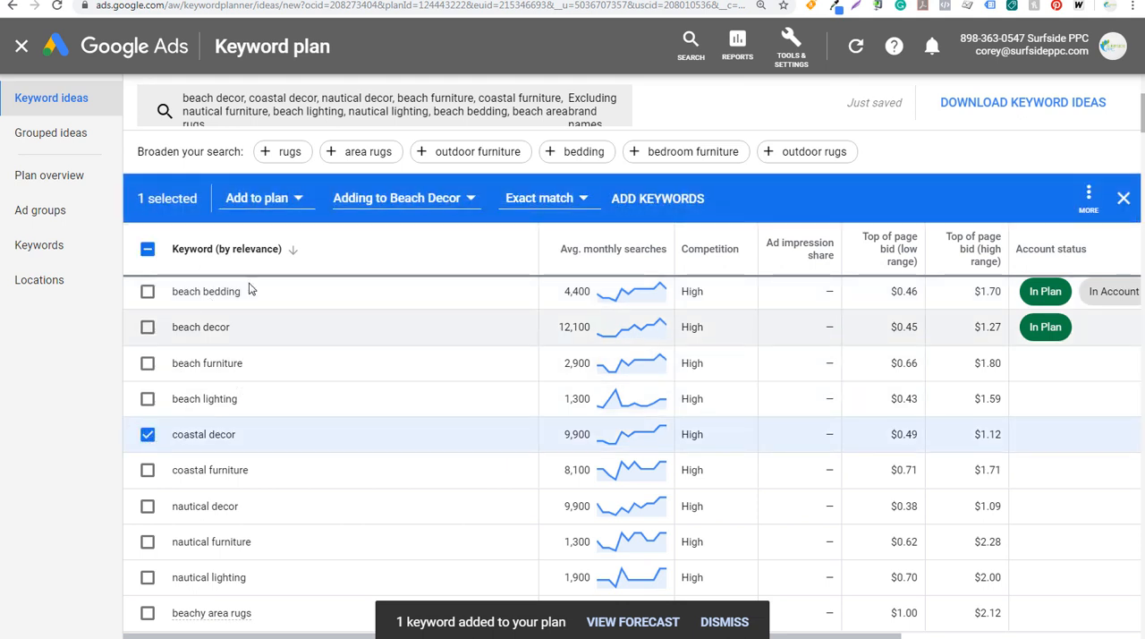
{"action": "left_click", "coordinate": [376, 204]}
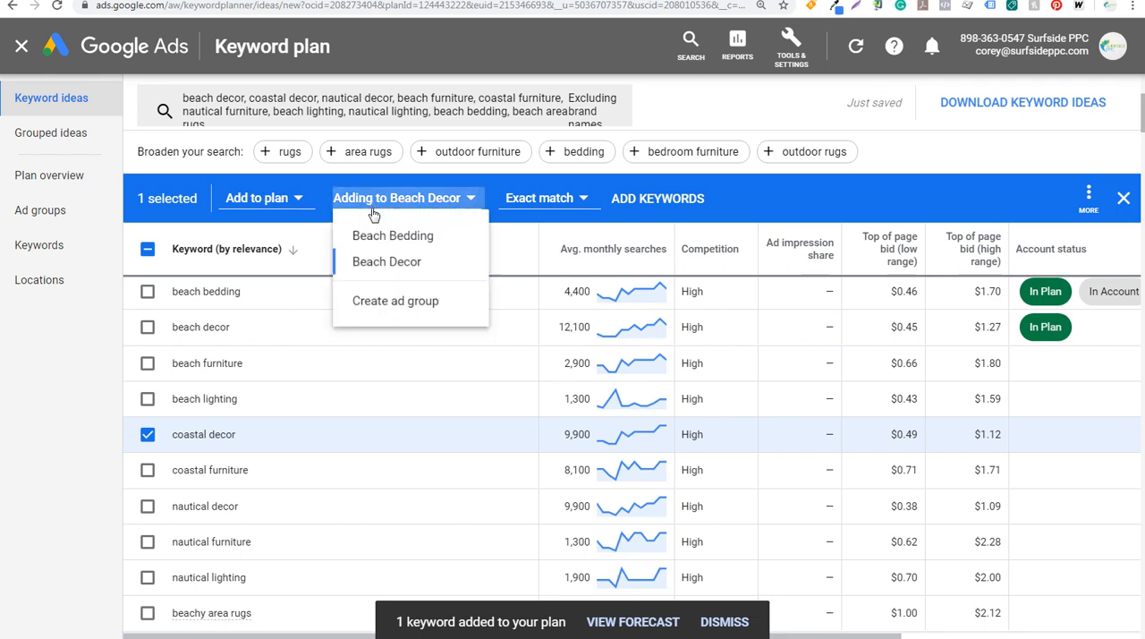
{"action": "left_click", "coordinate": [380, 267]}
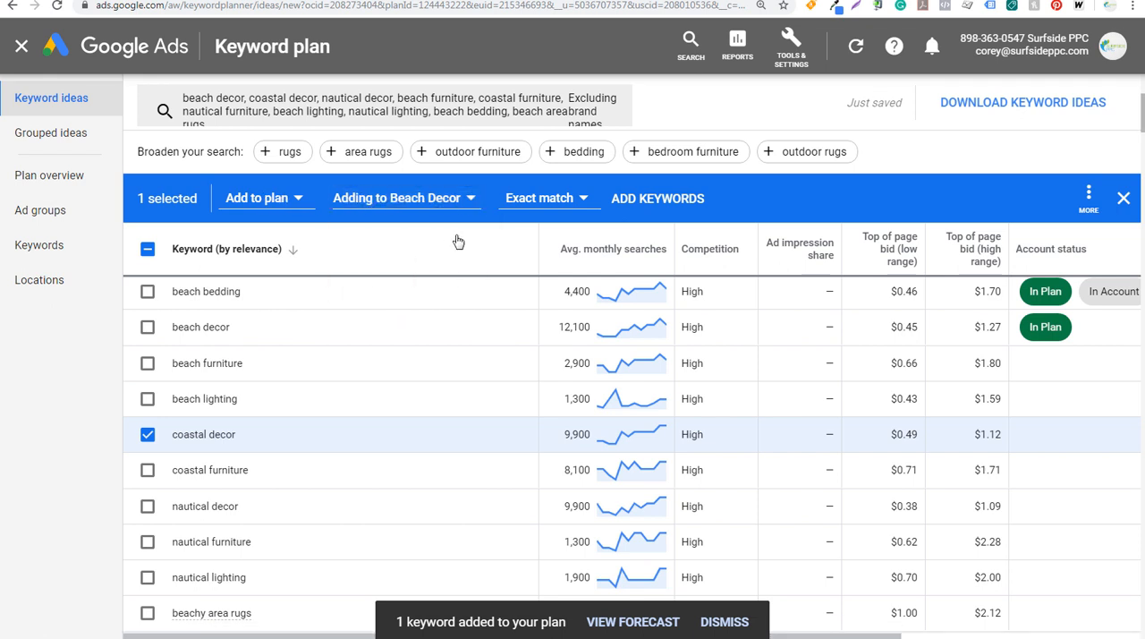
{"action": "left_click", "coordinate": [659, 200]}
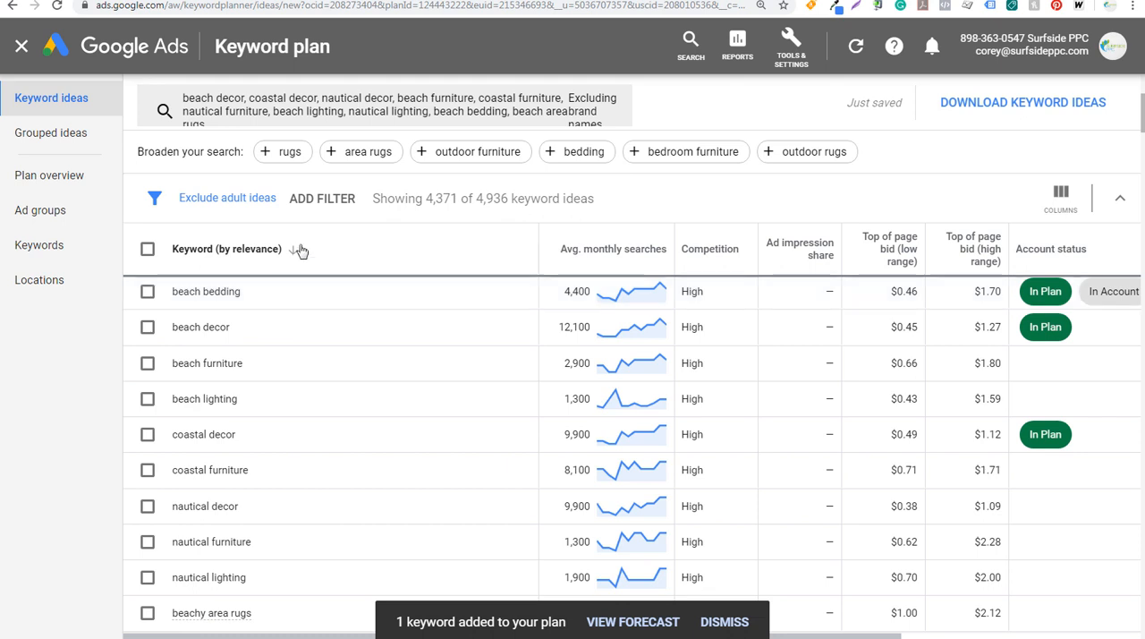
Filter the keyword ideas to those whose keyword text contains "bedding"
{"action": "left_click", "coordinate": [337, 198]}
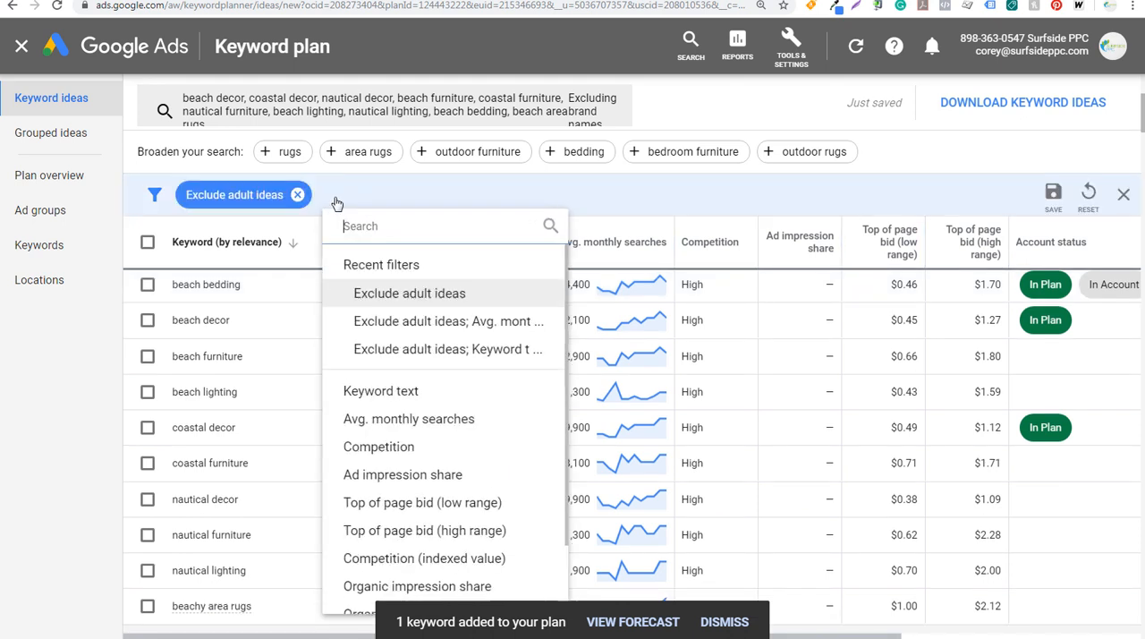
{"action": "left_click", "coordinate": [396, 392]}
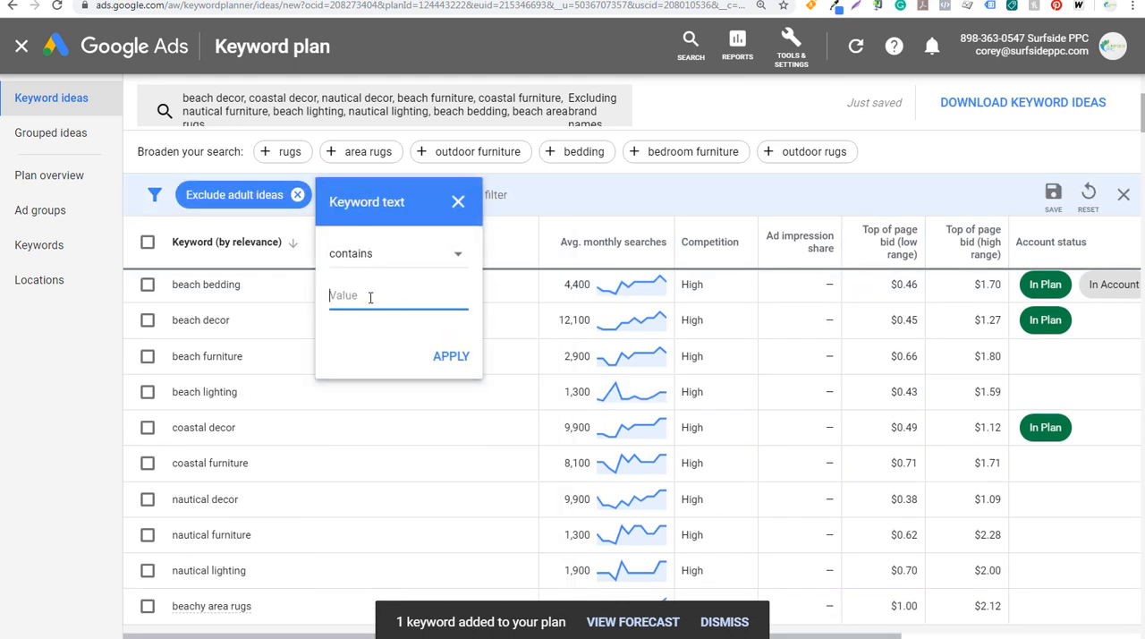
{"action": "type", "text": "bedding"}
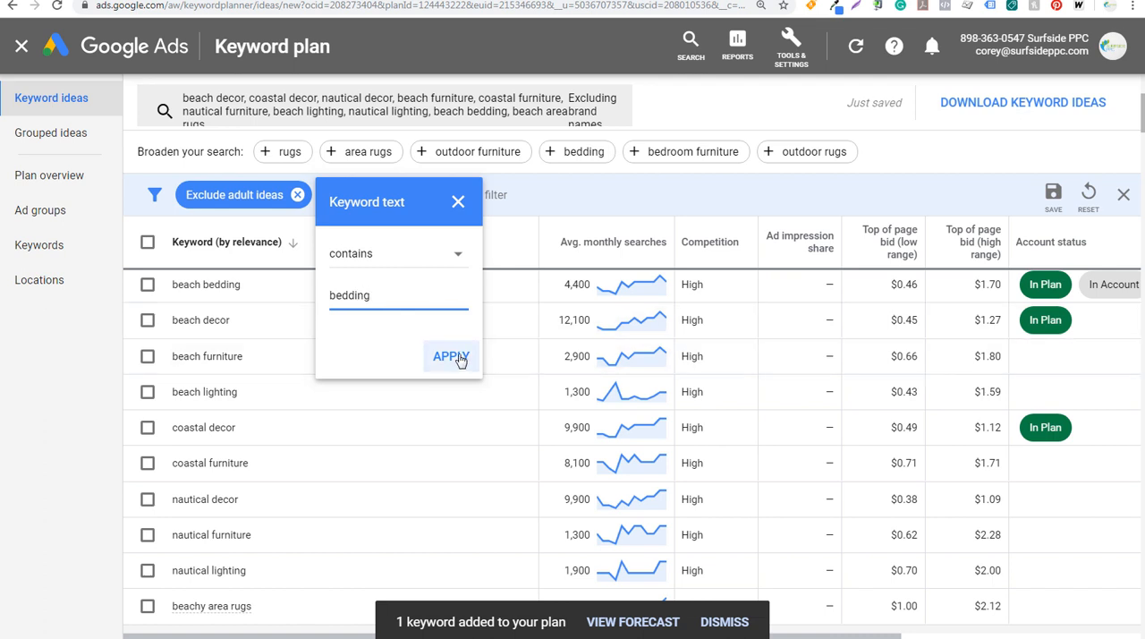
{"action": "left_click", "coordinate": [453, 357]}
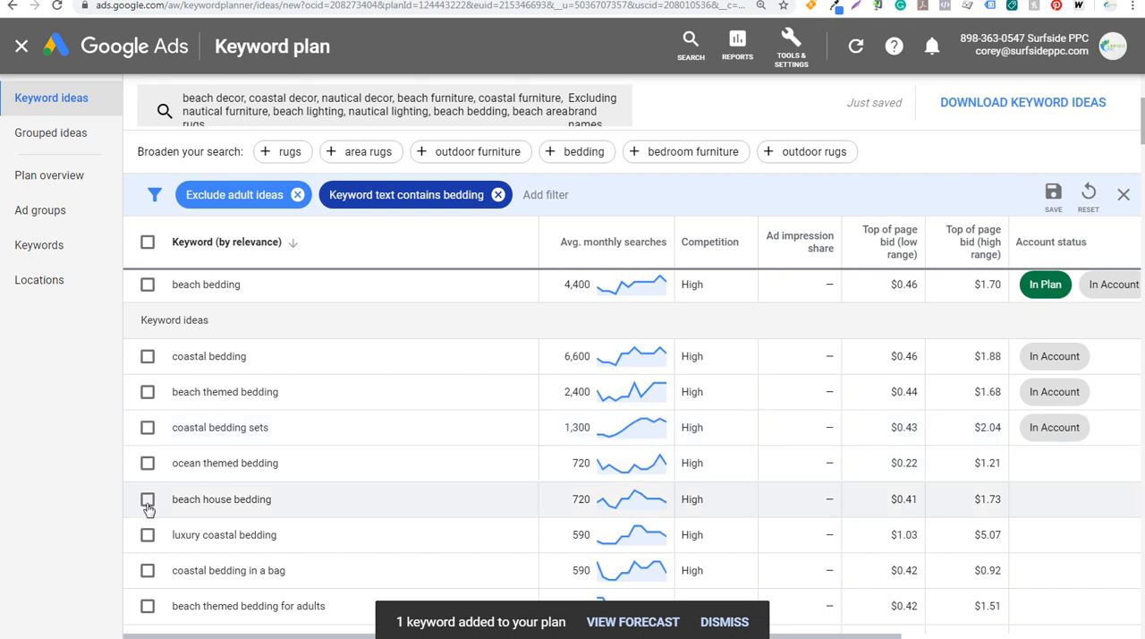
Add coastal bedding, beach themed bedding, coastal bedding sets, ocean themed bedding and beach house bedding to the Beach Bedding ad group
{"action": "left_click", "coordinate": [148, 506]}
{"action": "left_click", "coordinate": [148, 467]}
{"action": "left_click", "coordinate": [147, 434]}
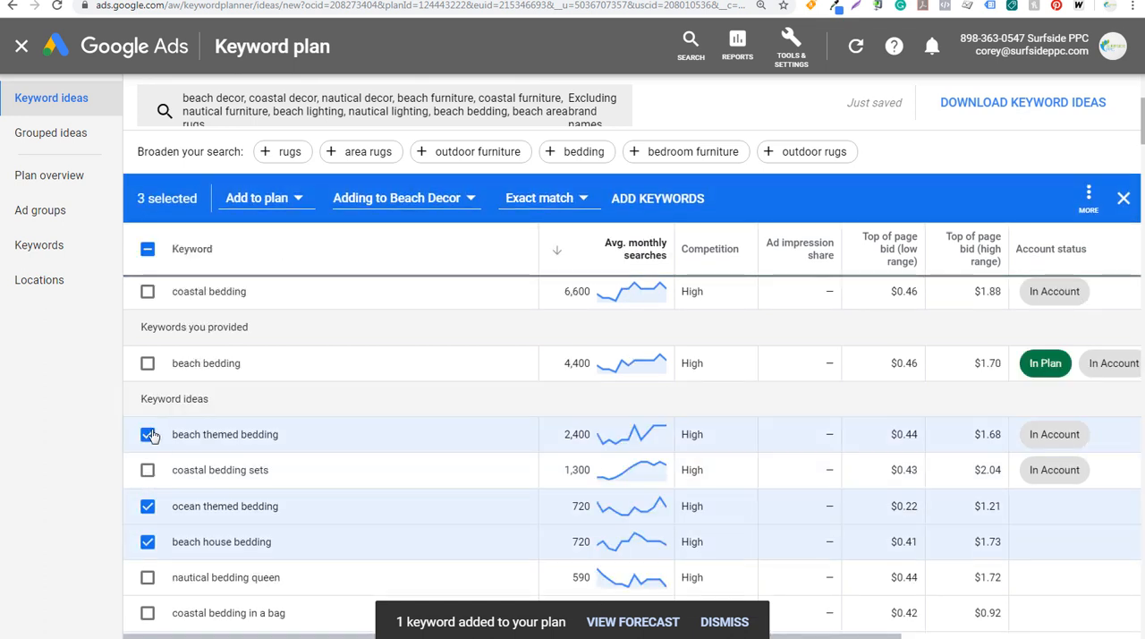
{"action": "left_click", "coordinate": [148, 470]}
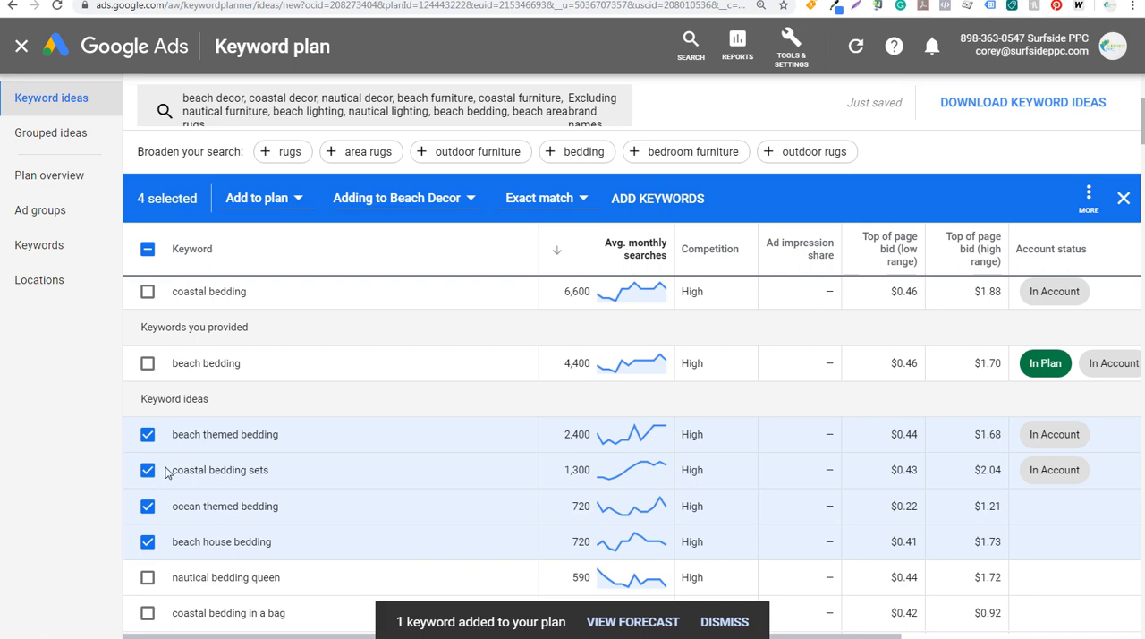
{"action": "left_click", "coordinate": [147, 291]}
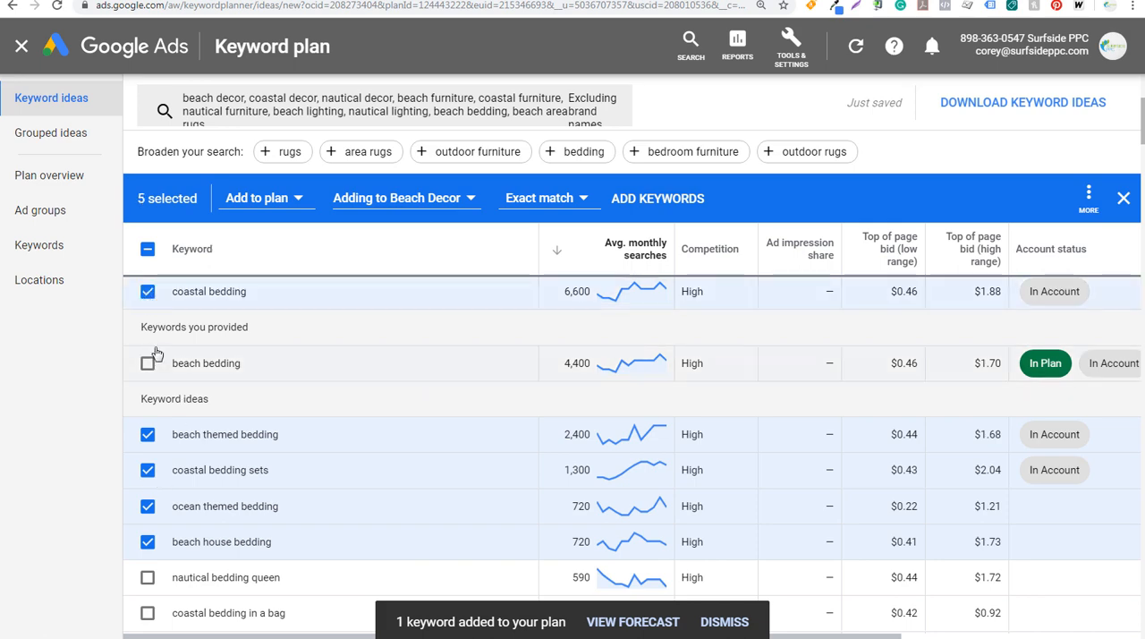
{"action": "scroll", "coordinate": [233, 404], "scroll_direction": "up", "scroll_amount": 2}
{"action": "scroll", "coordinate": [332, 436], "scroll_direction": "down", "scroll_amount": 4}
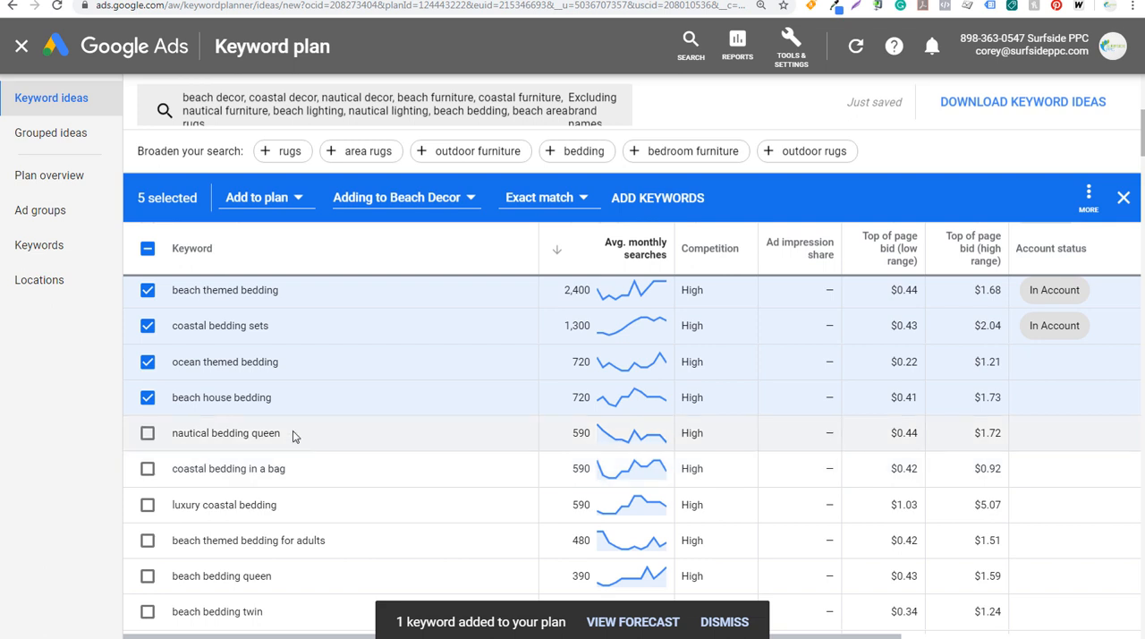
{"action": "scroll", "coordinate": [292, 434], "scroll_direction": "up", "scroll_amount": 2}
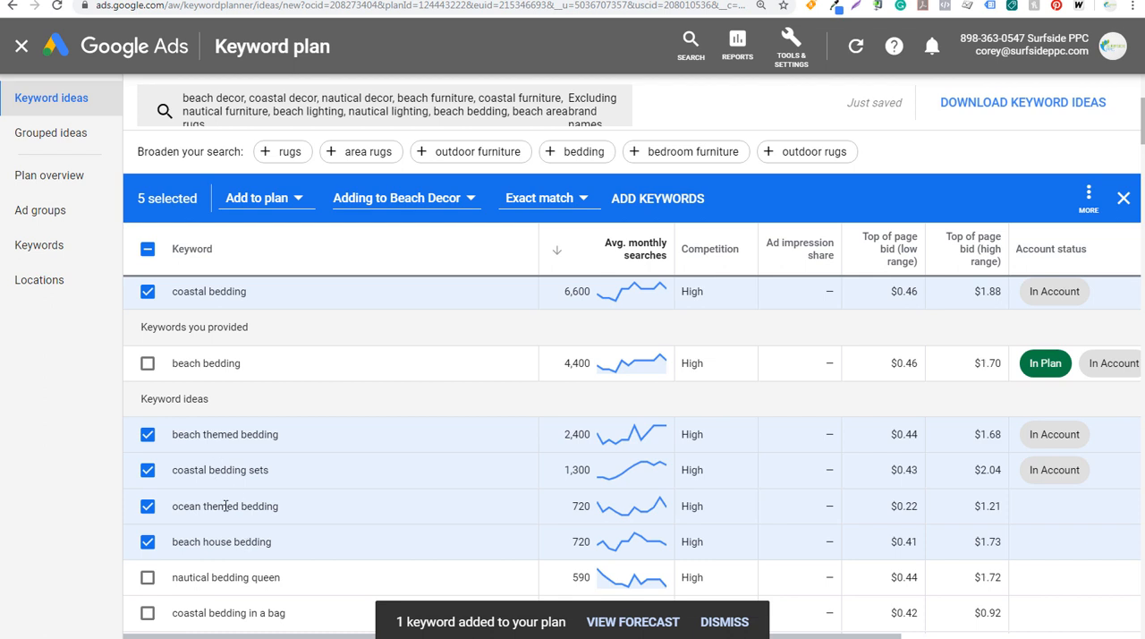
{"action": "left_click", "coordinate": [407, 197]}
{"action": "left_click", "coordinate": [414, 238]}
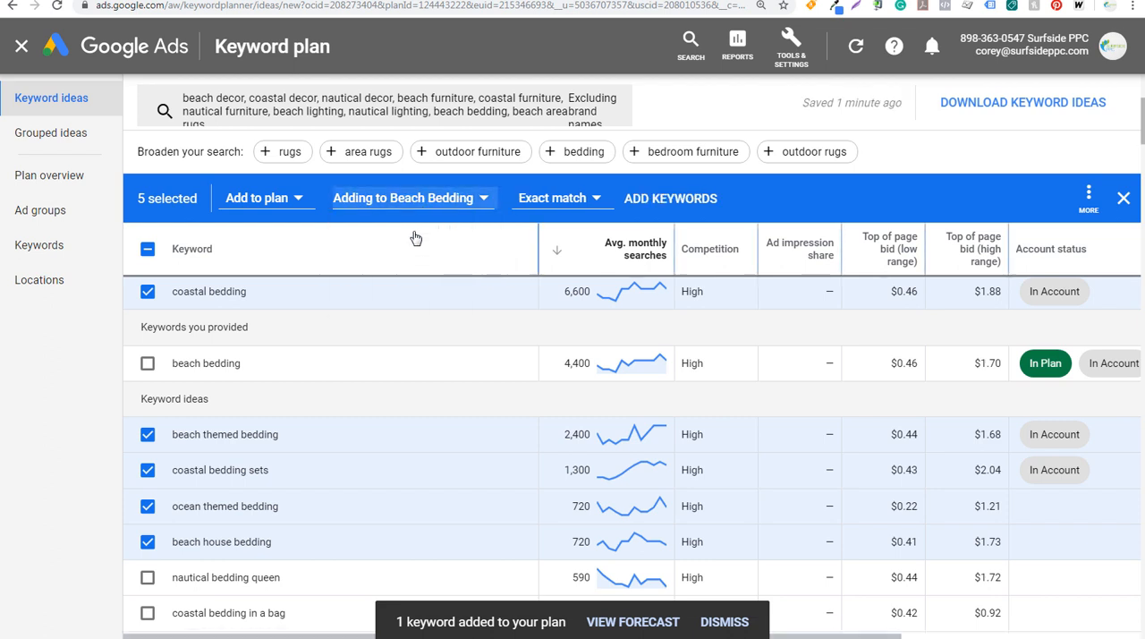
{"action": "left_click", "coordinate": [673, 200]}
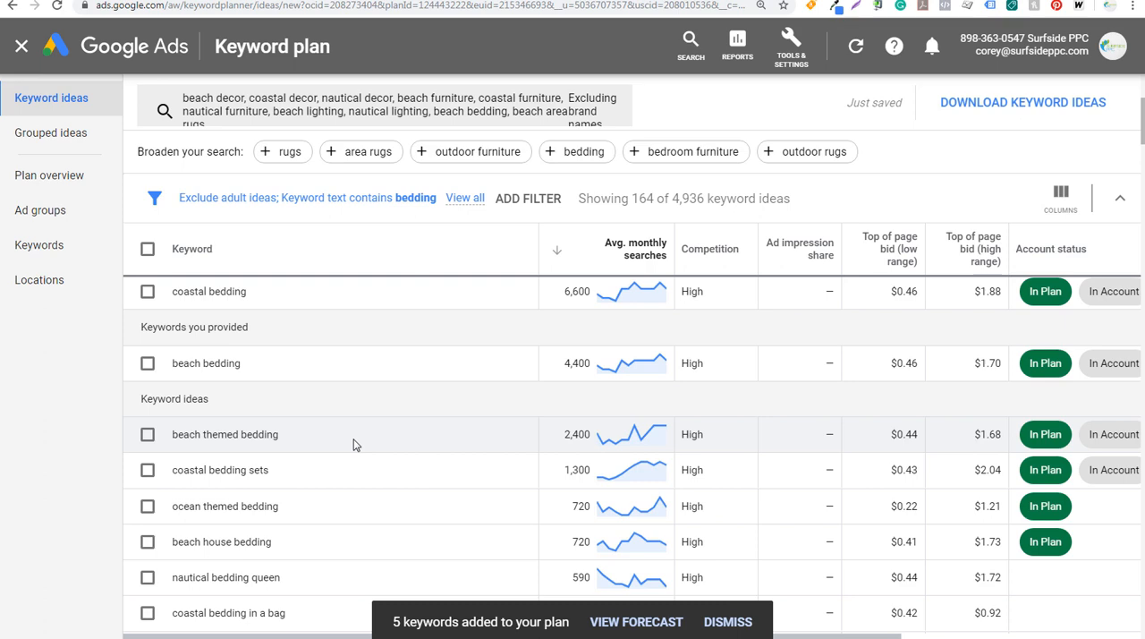
Add "king size beach bedding" and "beach bedding king" to the plan in a new ad group named King Sized Beach Bedding
{"action": "scroll", "coordinate": [362, 445], "scroll_direction": "up", "scroll_amount": 2}
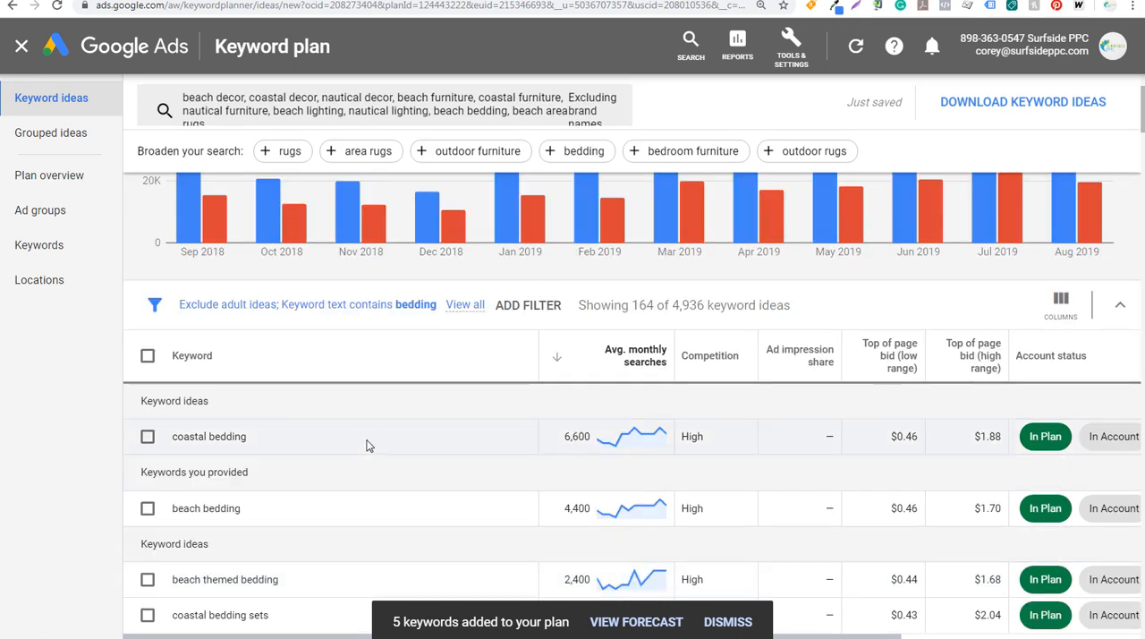
{"action": "scroll", "coordinate": [350, 467], "scroll_direction": "down", "scroll_amount": 3}
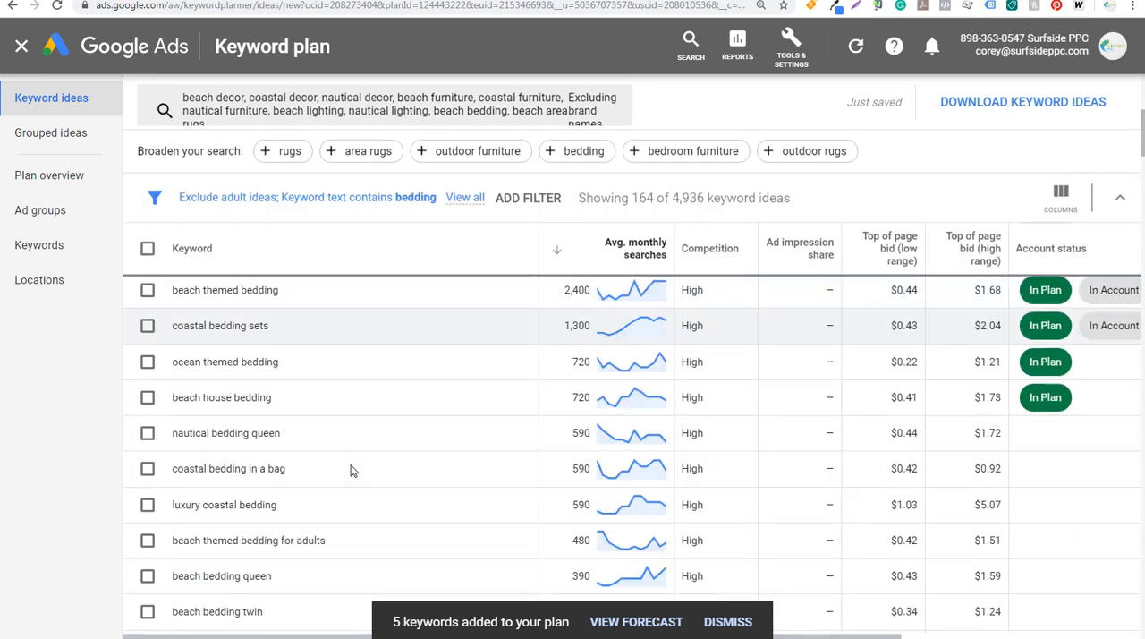
{"action": "scroll", "coordinate": [351, 471], "scroll_direction": "down", "scroll_amount": 5}
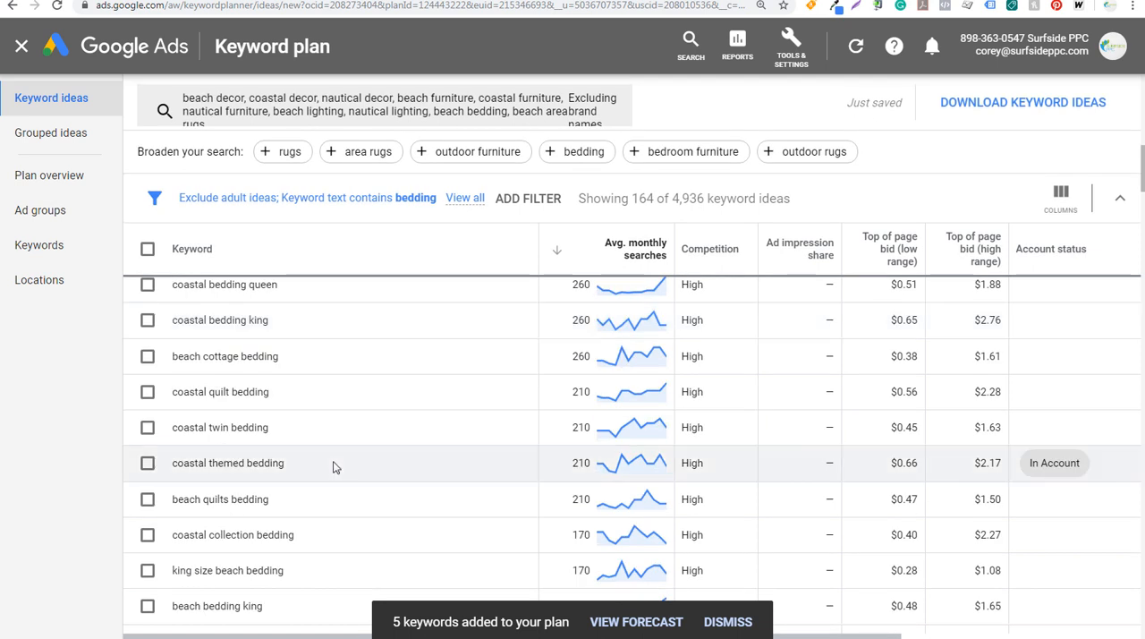
{"action": "scroll", "coordinate": [332, 466], "scroll_direction": "down", "scroll_amount": 2}
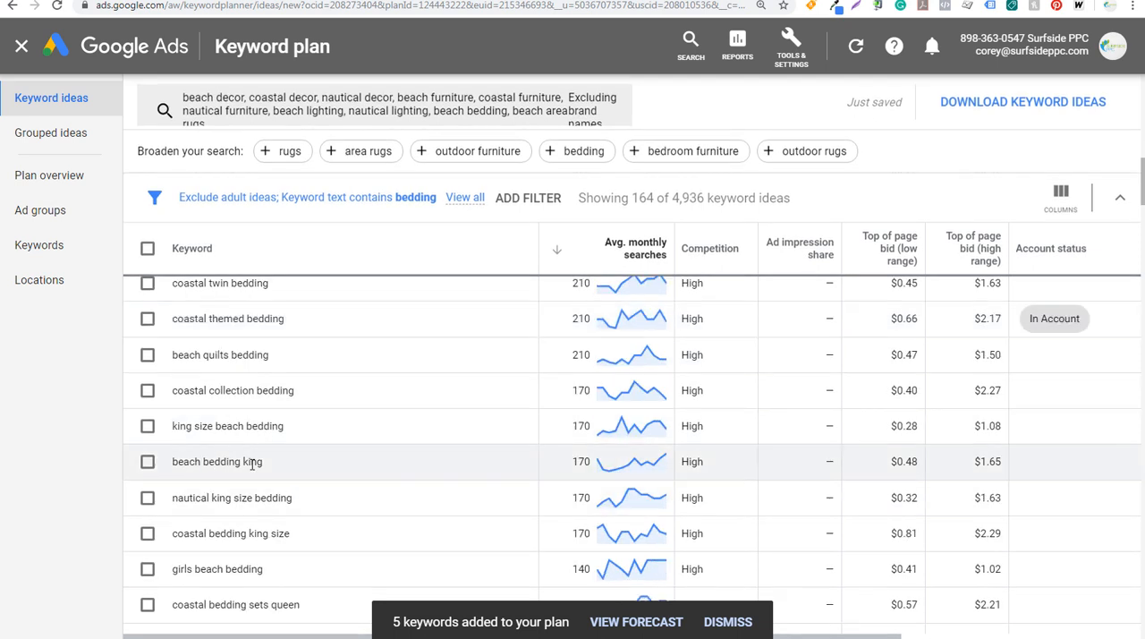
{"action": "left_click", "coordinate": [147, 461]}
{"action": "left_click", "coordinate": [147, 426]}
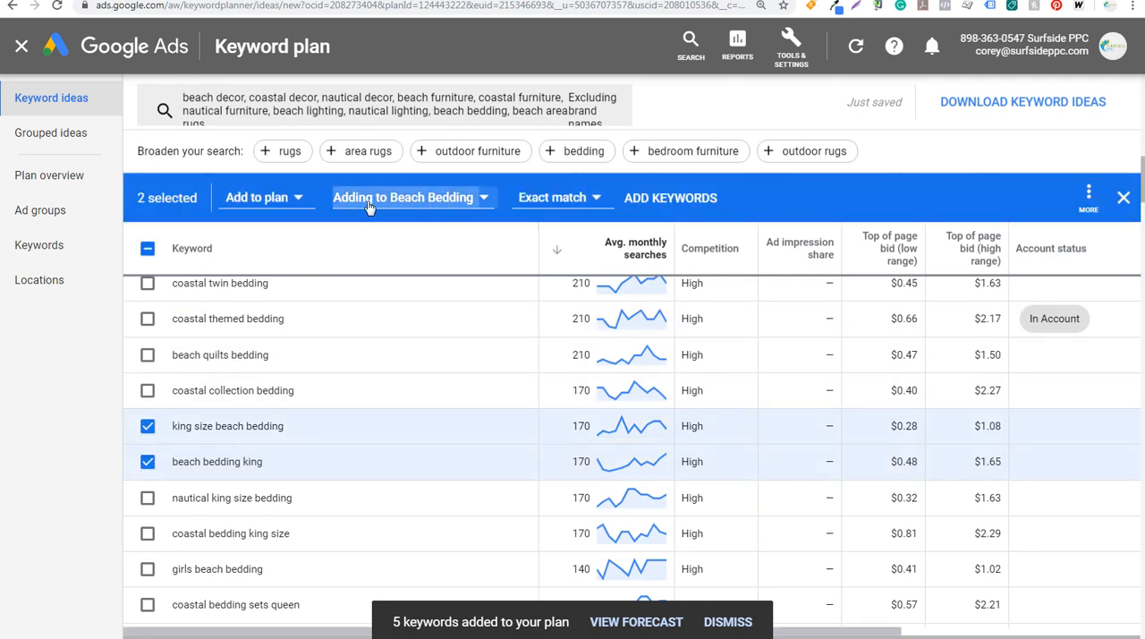
{"action": "left_click", "coordinate": [403, 198]}
{"action": "left_click", "coordinate": [378, 307]}
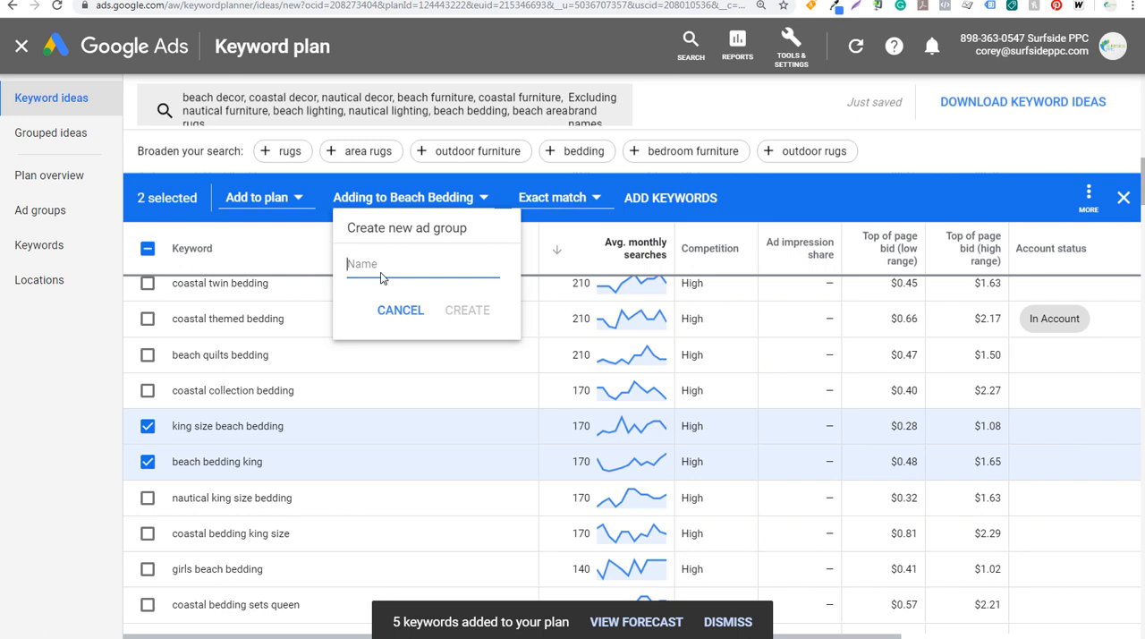
{"action": "type", "text": "King Sized Beach B"}
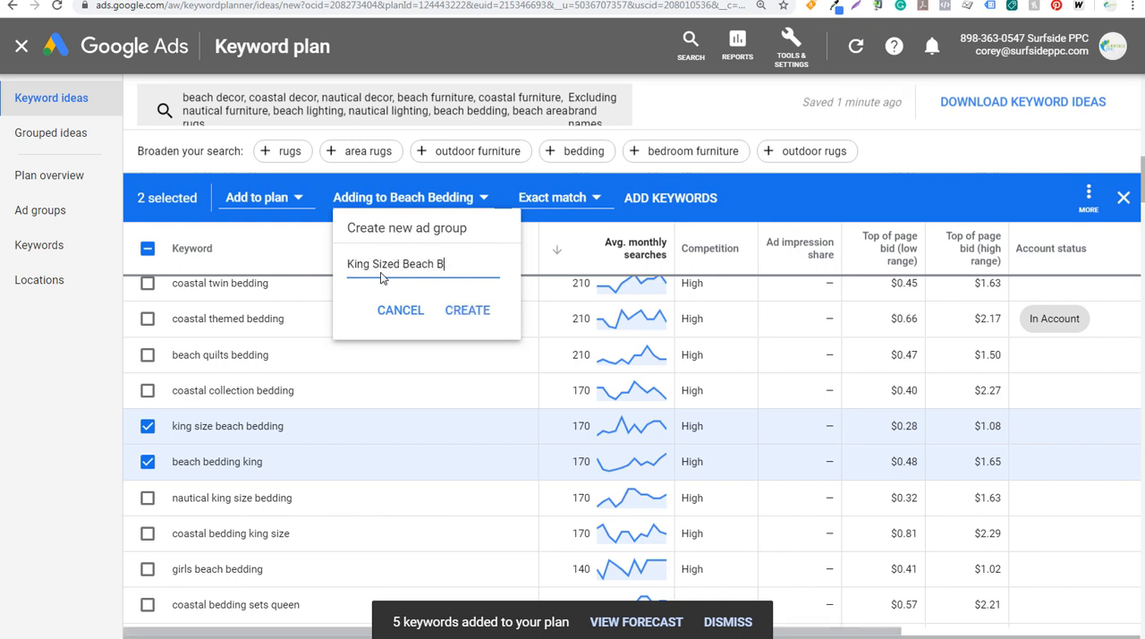
{"action": "type", "text": "edding"}
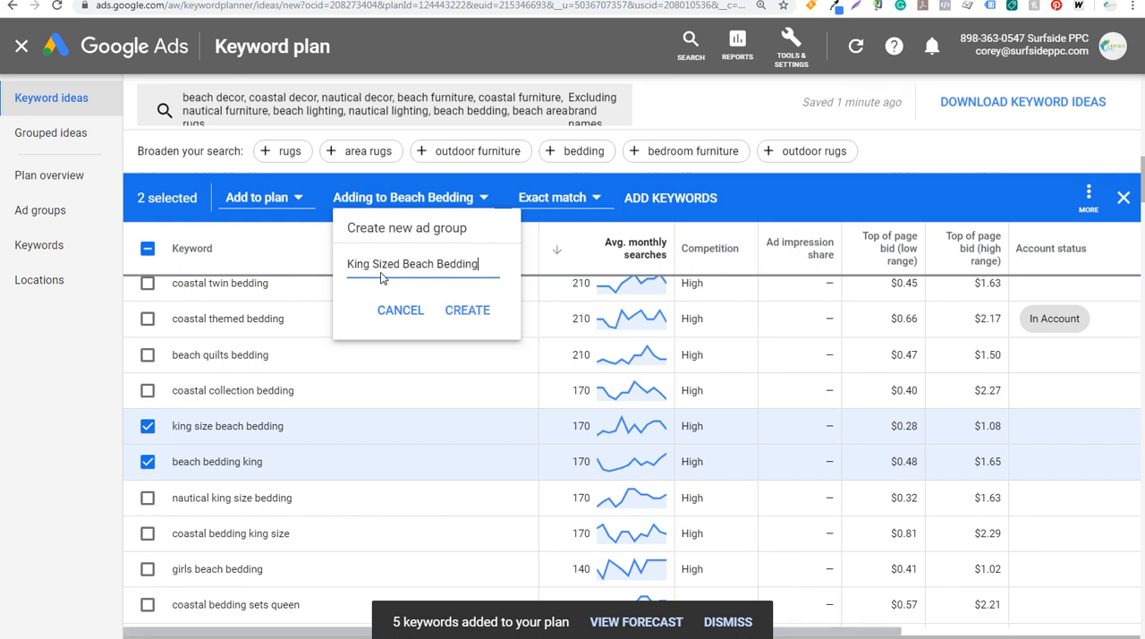
{"action": "left_click", "coordinate": [467, 309]}
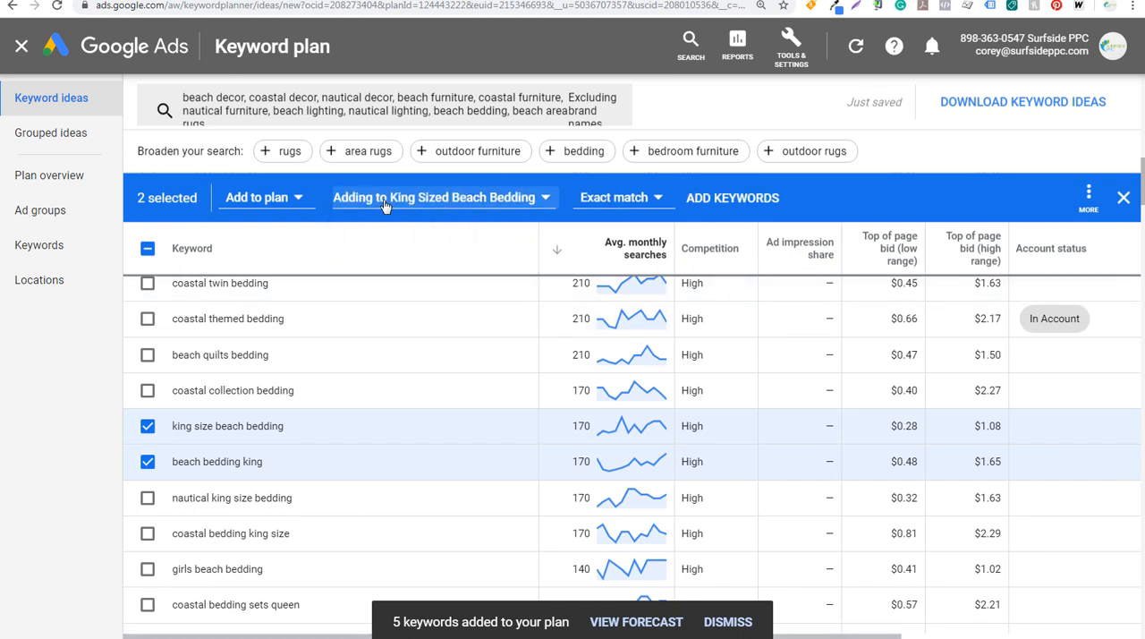
{"action": "left_click", "coordinate": [735, 198]}
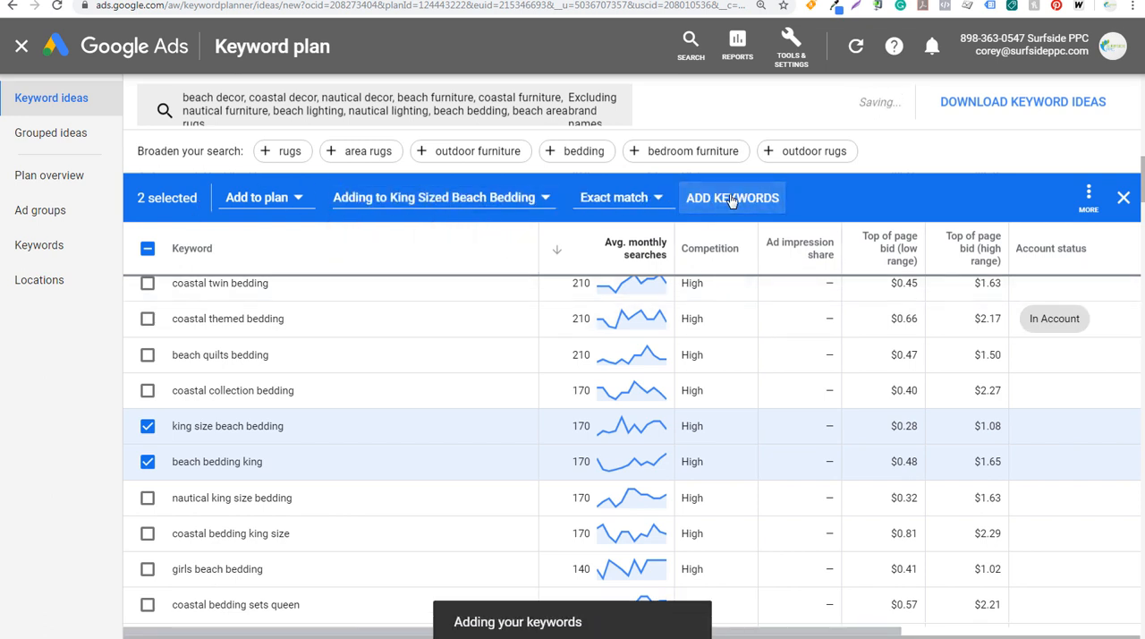
Remove the "bedding" keyword text filter from the keyword ideas, keeping the adult ideas exclusion
{"action": "scroll", "coordinate": [420, 398], "scroll_direction": "up", "scroll_amount": 2}
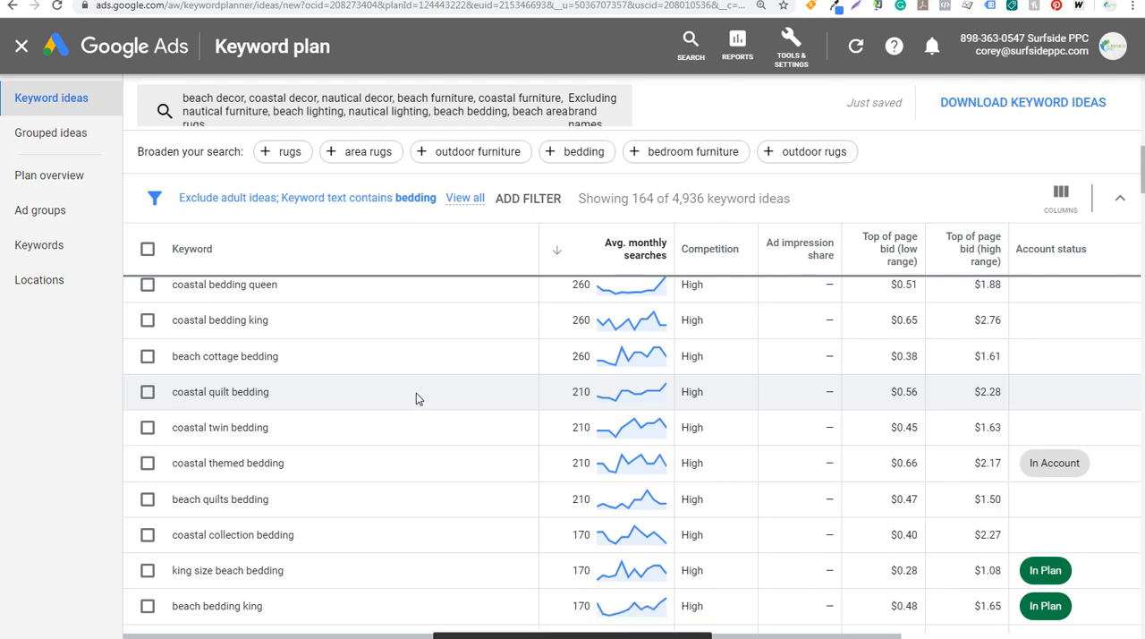
{"action": "scroll", "coordinate": [416, 399], "scroll_direction": "up", "scroll_amount": 2}
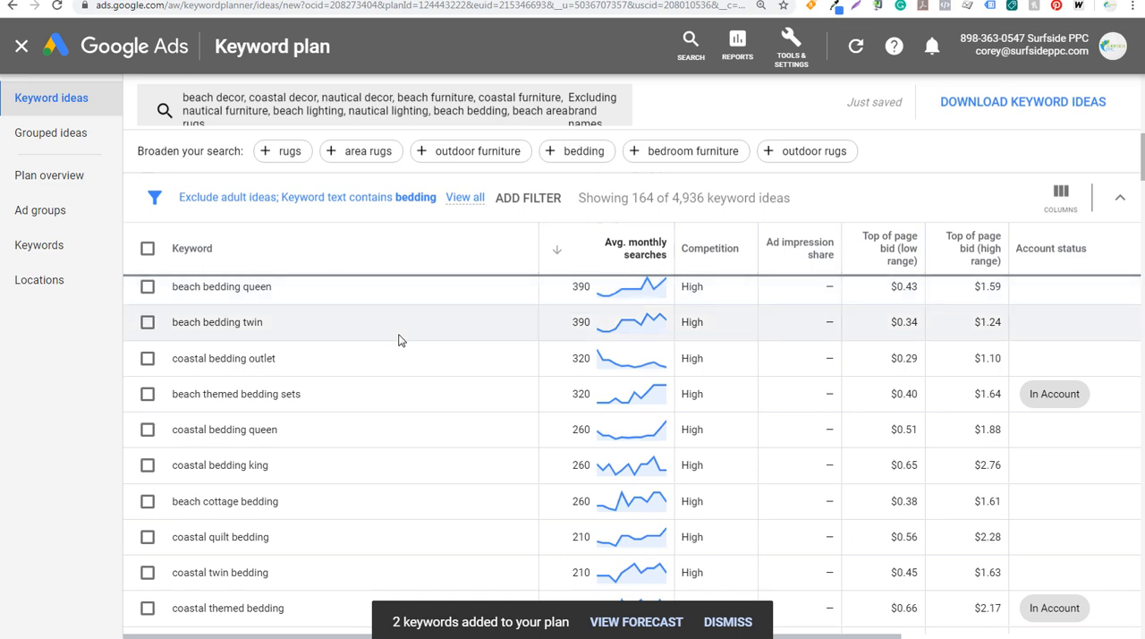
{"action": "scroll", "coordinate": [397, 340], "scroll_direction": "up", "scroll_amount": 10}
{"action": "left_click", "coordinate": [370, 310]}
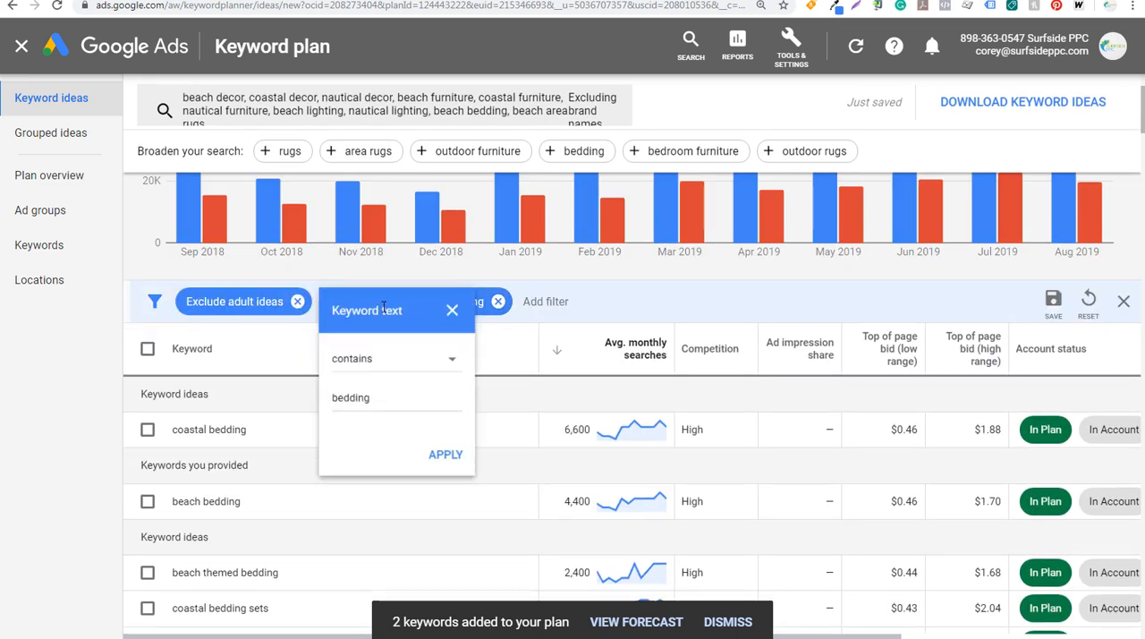
{"action": "left_click_drag", "start_coordinate": [379, 405], "coordinate": [326, 411]}
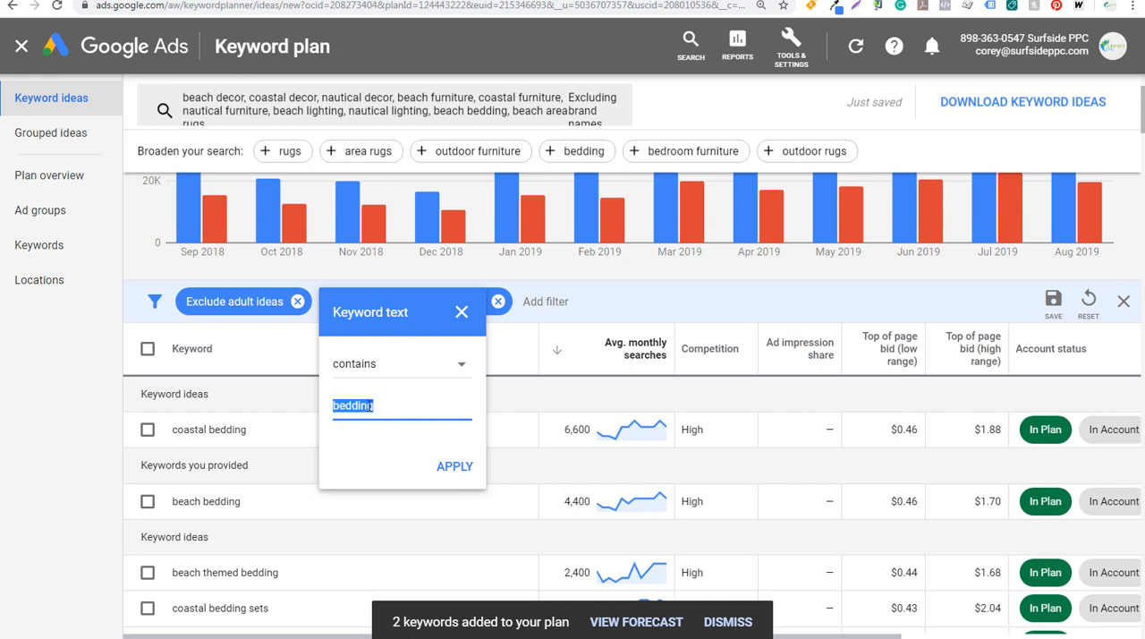
{"action": "left_click", "coordinate": [463, 313]}
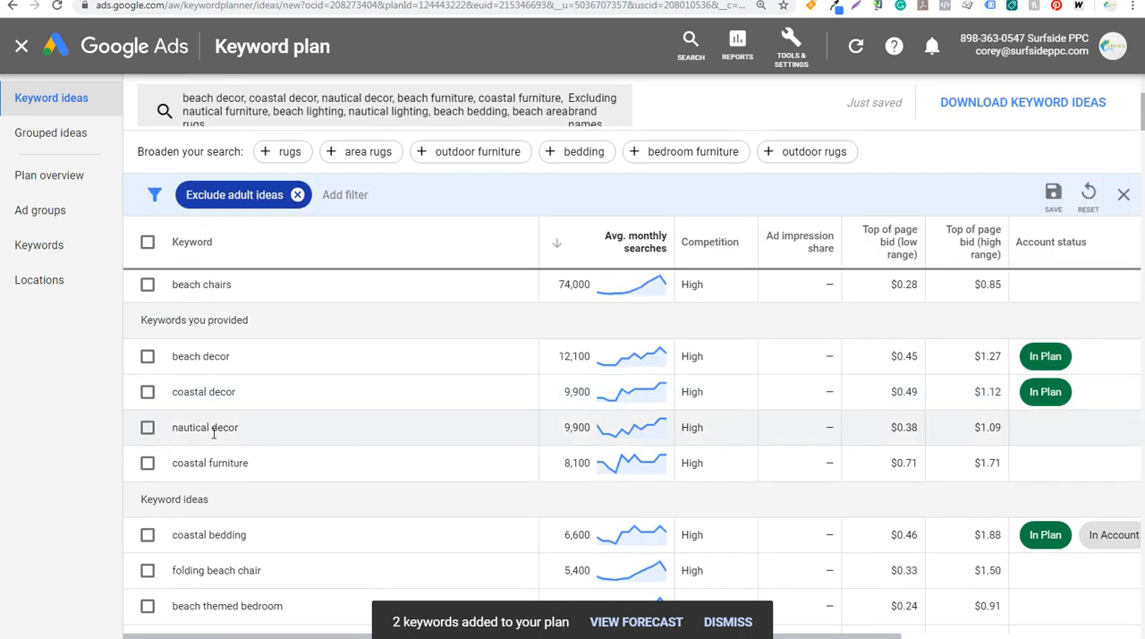
Add the keyword "nautical decor" to the plan in a new ad group named Nautical Decor
{"action": "left_click", "coordinate": [148, 426]}
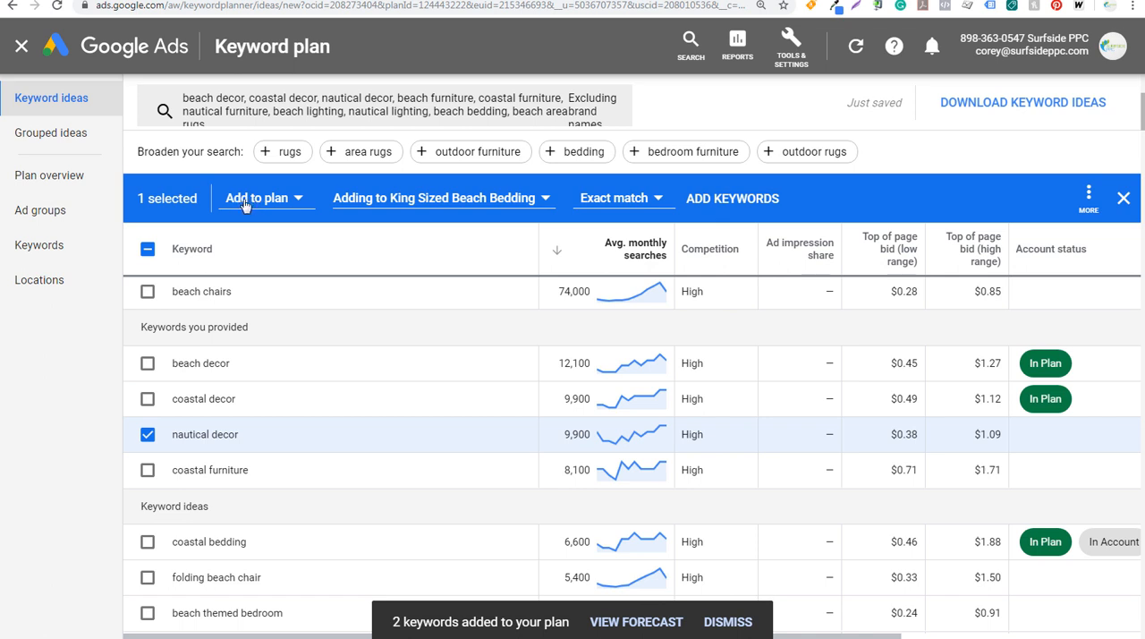
{"action": "left_click", "coordinate": [437, 199]}
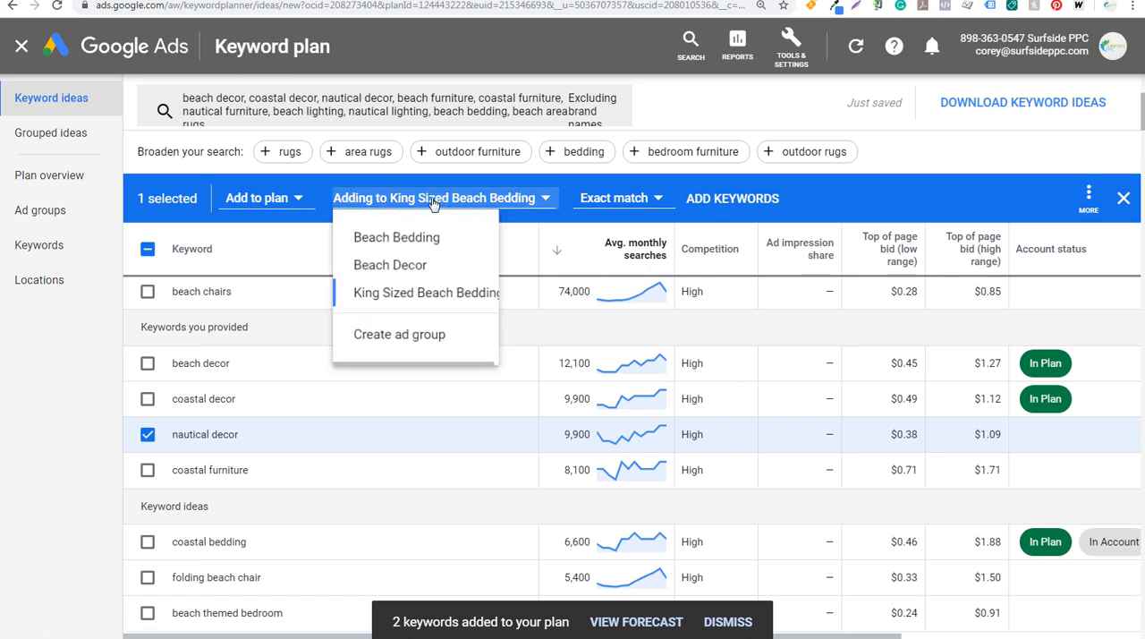
{"action": "left_click", "coordinate": [402, 335]}
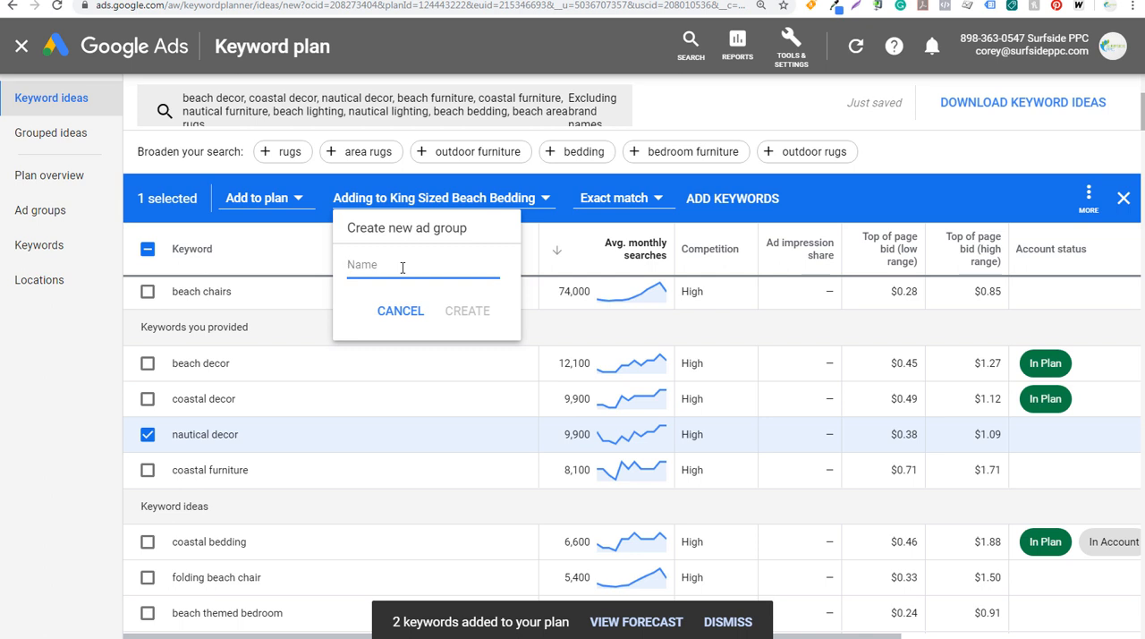
{"action": "type", "text": "Nautical Decor"}
{"action": "left_click", "coordinate": [466, 311]}
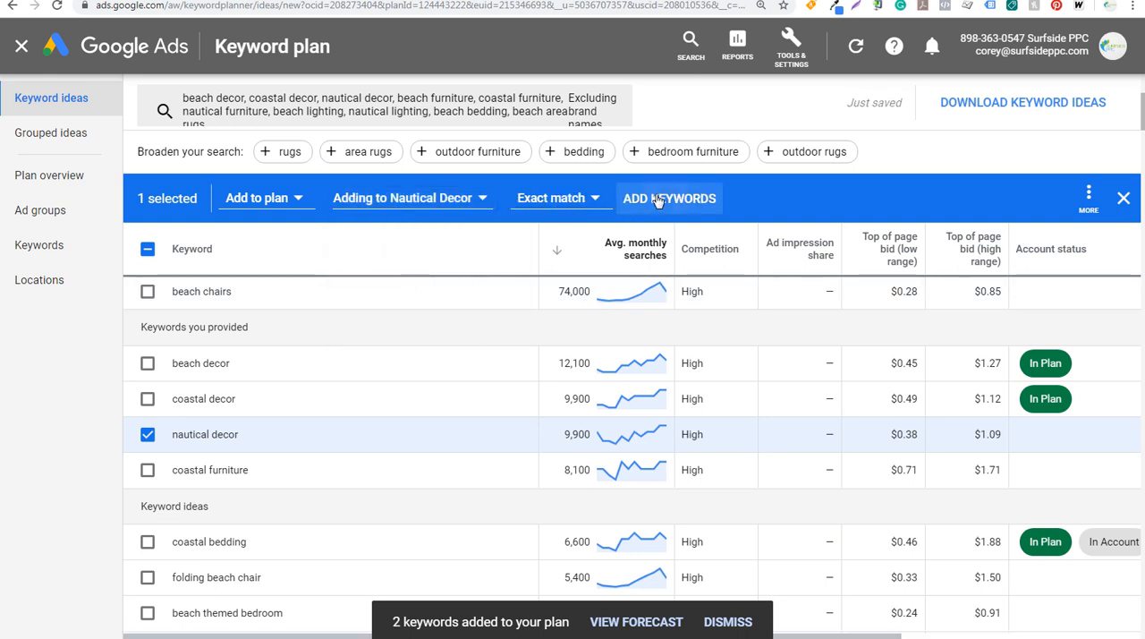
{"action": "left_click", "coordinate": [654, 197]}
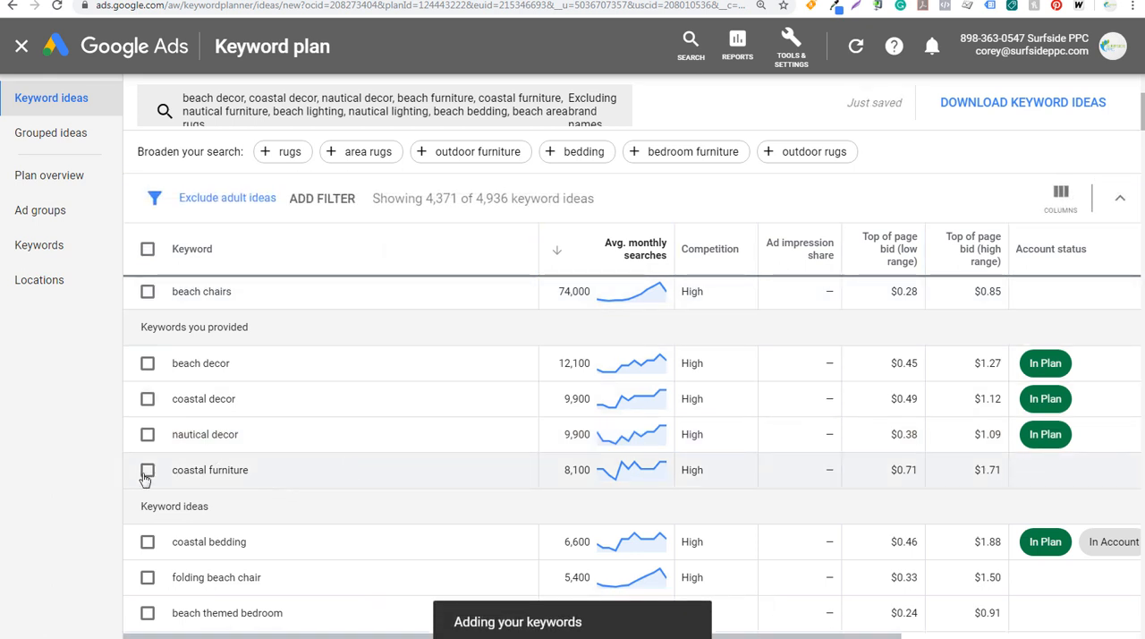
Add coastal furniture, beach furniture and beach house furniture to the plan in a new ad group named Beach Furniture
{"action": "left_click", "coordinate": [148, 470]}
{"action": "scroll", "coordinate": [235, 429], "scroll_direction": "down", "scroll_amount": 2}
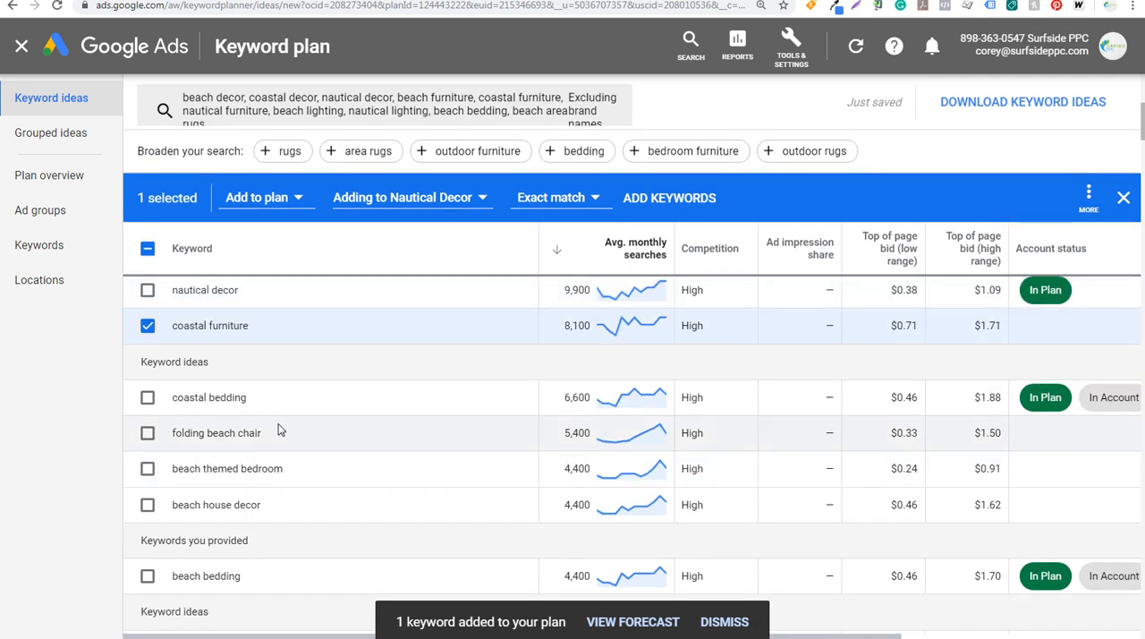
{"action": "scroll", "coordinate": [282, 420], "scroll_direction": "down", "scroll_amount": 2}
{"action": "scroll", "coordinate": [269, 483], "scroll_direction": "down", "scroll_amount": 2}
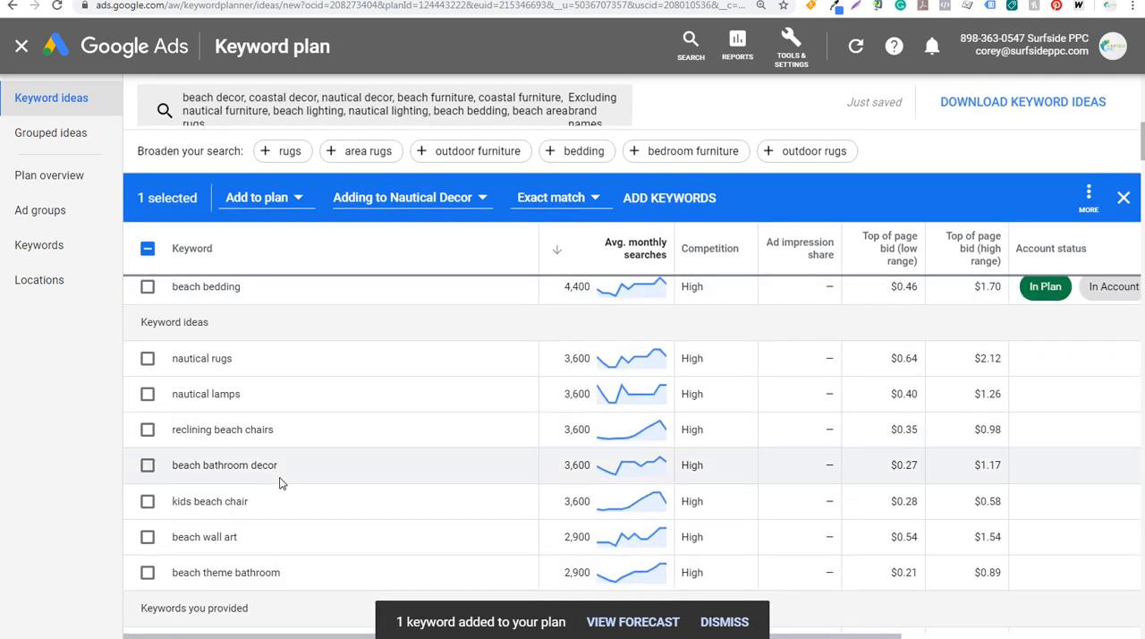
{"action": "scroll", "coordinate": [295, 510], "scroll_direction": "down", "scroll_amount": 2}
{"action": "scroll", "coordinate": [302, 487], "scroll_direction": "down", "scroll_amount": 2}
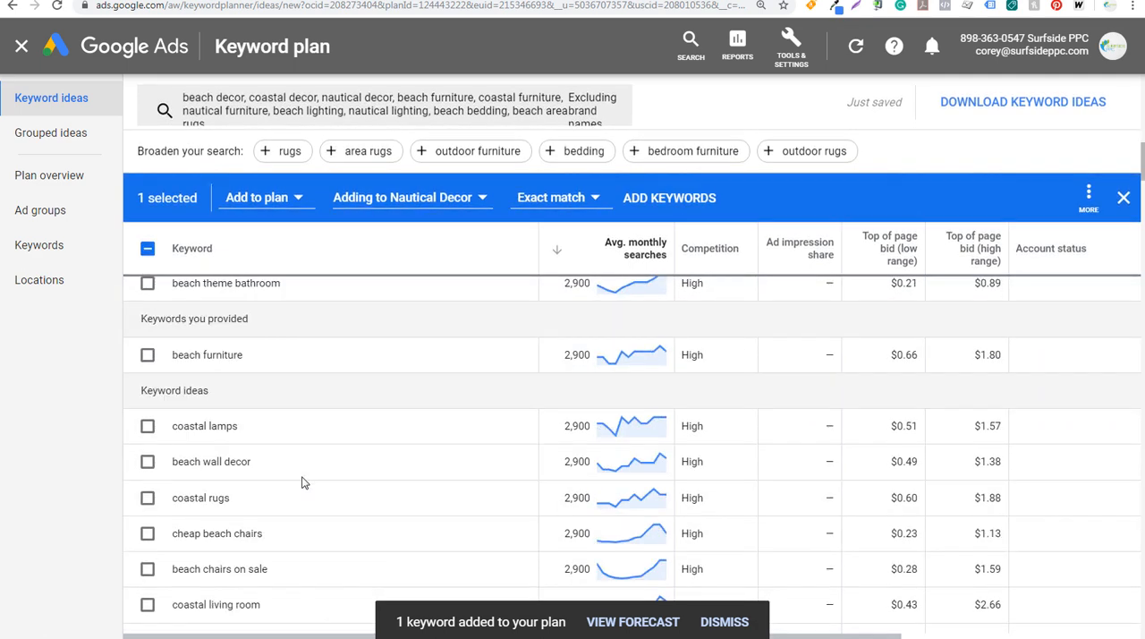
{"action": "scroll", "coordinate": [301, 483], "scroll_direction": "down", "scroll_amount": 2}
{"action": "scroll", "coordinate": [301, 483], "scroll_direction": "up", "scroll_amount": 2}
{"action": "left_click", "coordinate": [148, 357]}
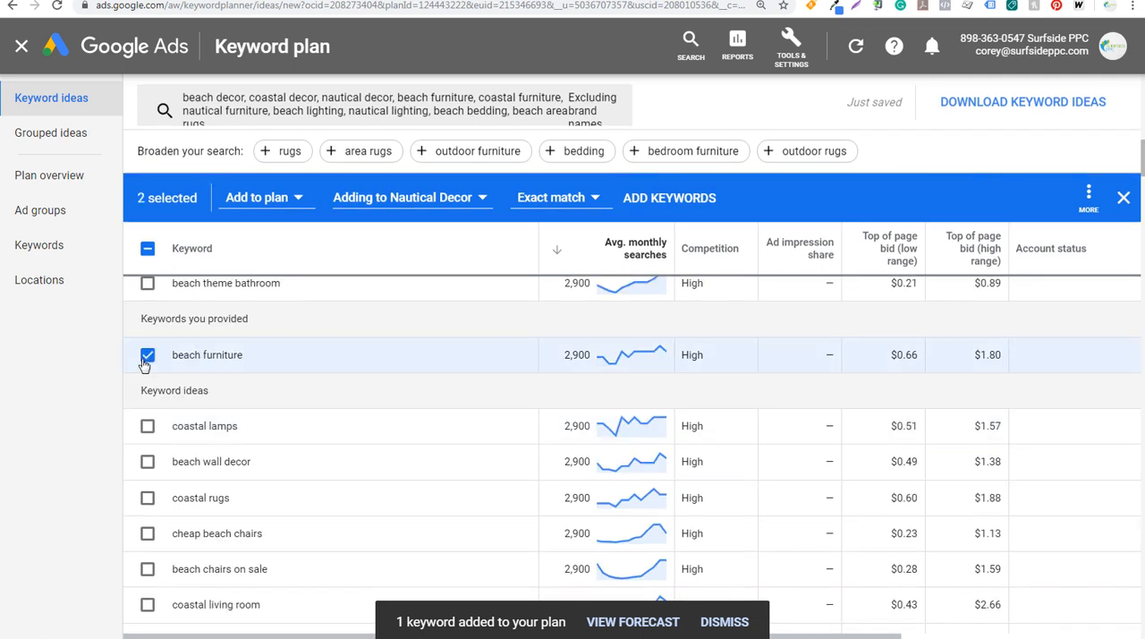
{"action": "scroll", "coordinate": [295, 419], "scroll_direction": "down", "scroll_amount": 2}
{"action": "scroll", "coordinate": [314, 426], "scroll_direction": "down", "scroll_amount": 4}
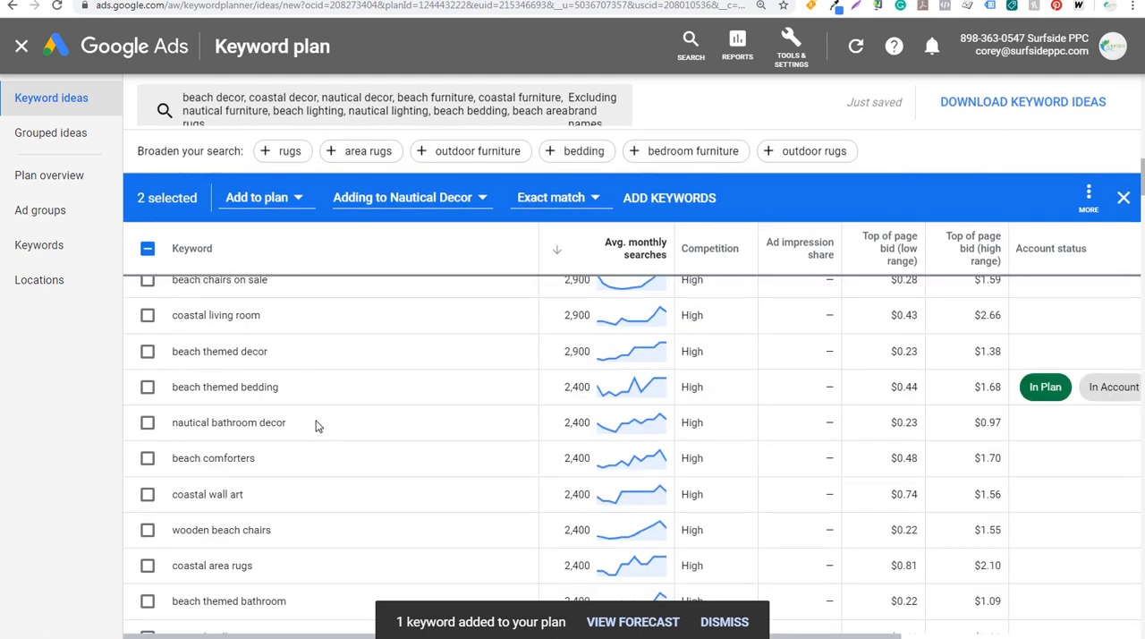
{"action": "scroll", "coordinate": [315, 426], "scroll_direction": "down", "scroll_amount": 5}
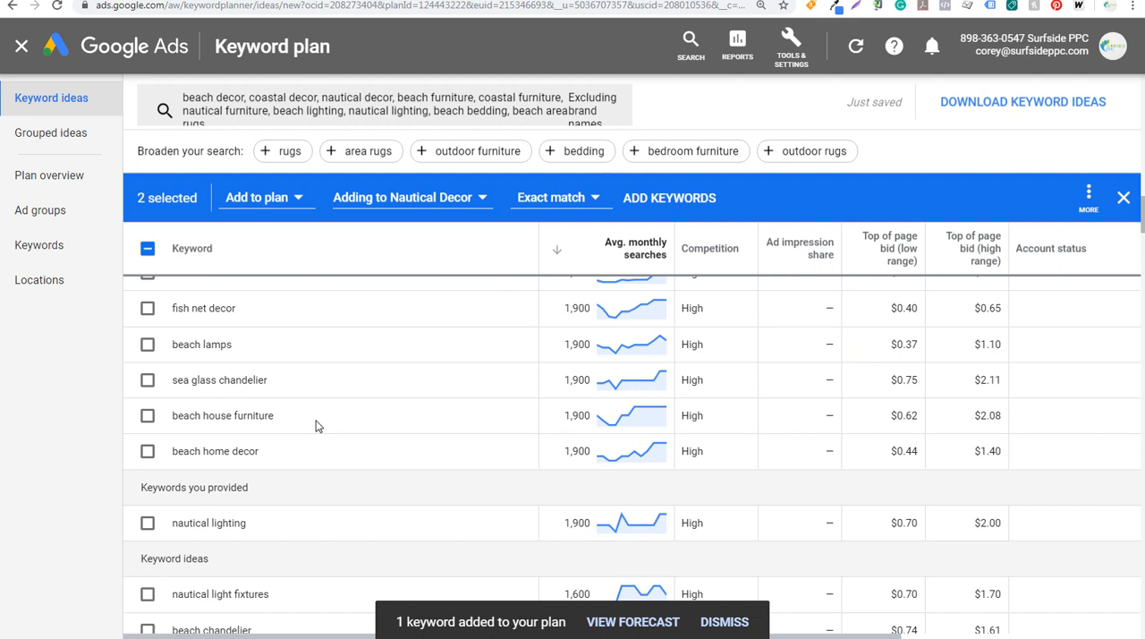
{"action": "left_click", "coordinate": [148, 415]}
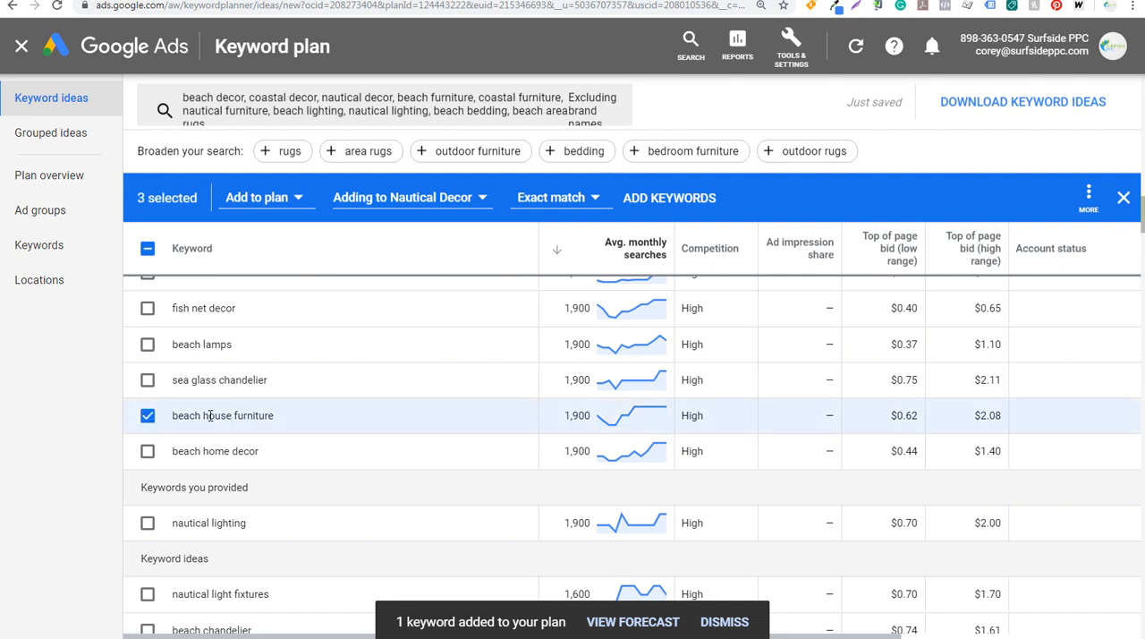
{"action": "left_click", "coordinate": [388, 209]}
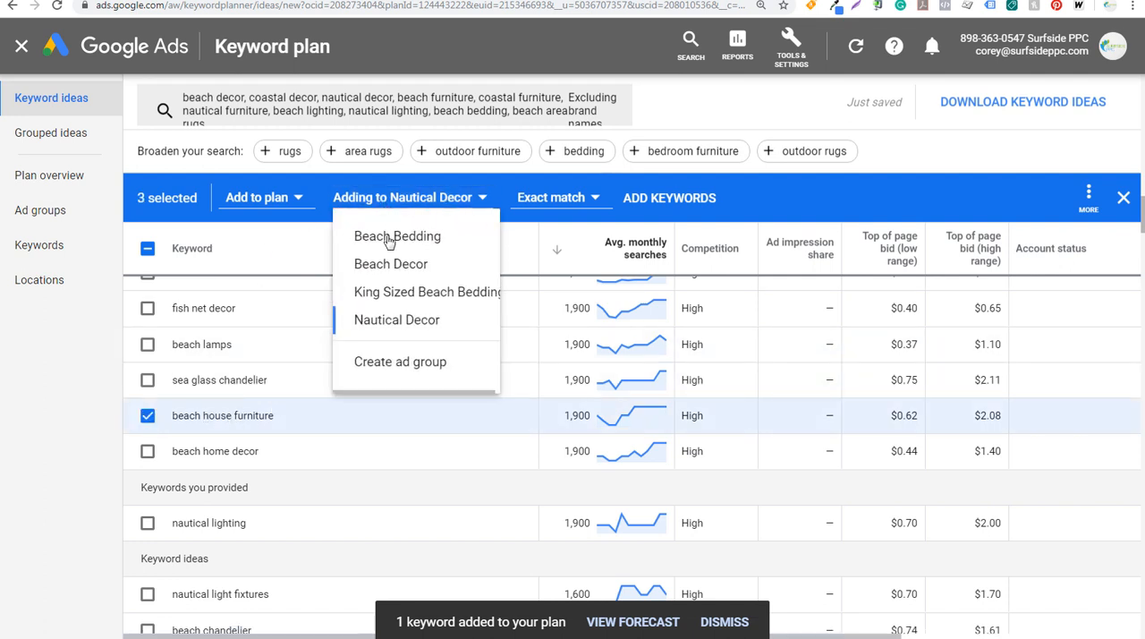
{"action": "left_click", "coordinate": [389, 379]}
{"action": "type", "text": "B"}
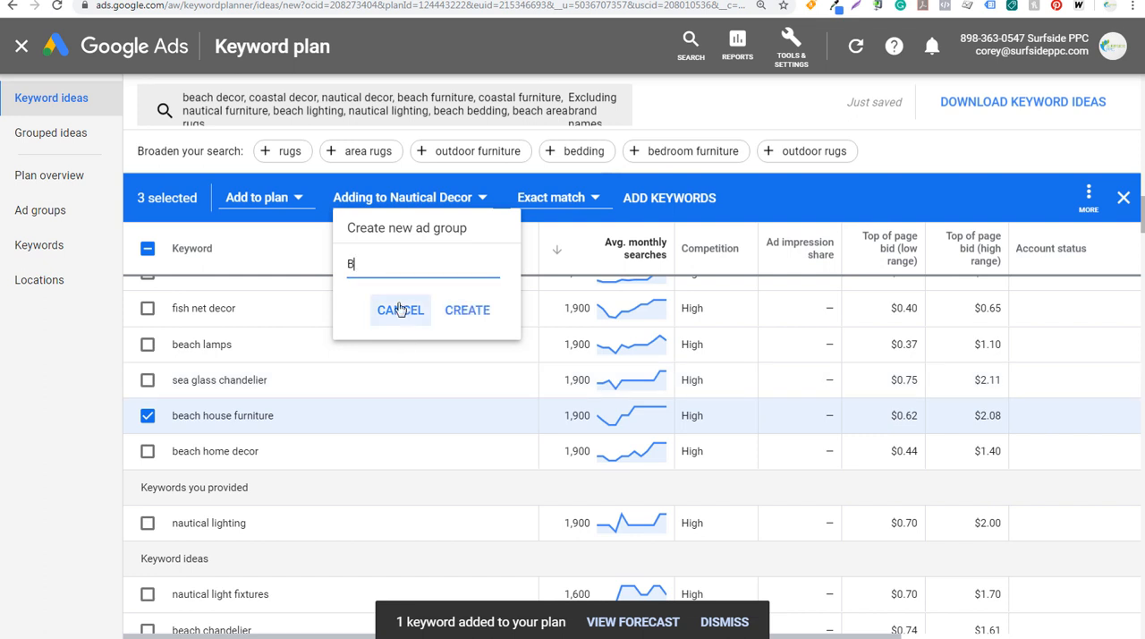
{"action": "type", "text": "each Furn"}
{"action": "type", "text": "e"}
{"action": "left_click", "coordinate": [469, 309]}
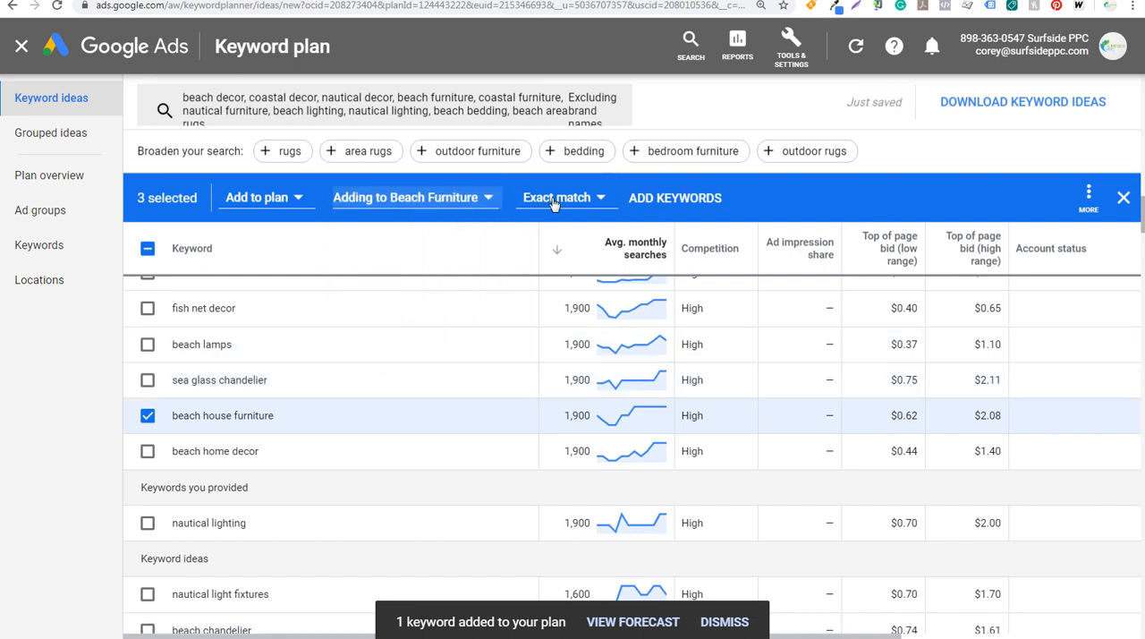
{"action": "left_click", "coordinate": [644, 200]}
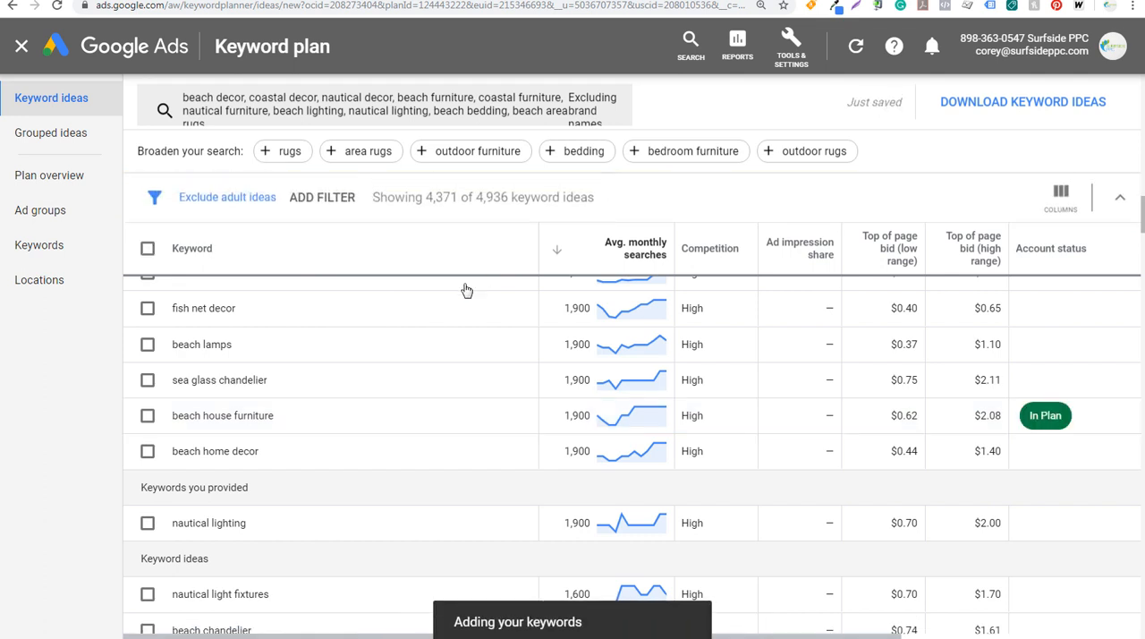
Add the keyword "beach home decor" to the plan in the existing Beach Decor ad group
{"action": "left_click", "coordinate": [147, 451]}
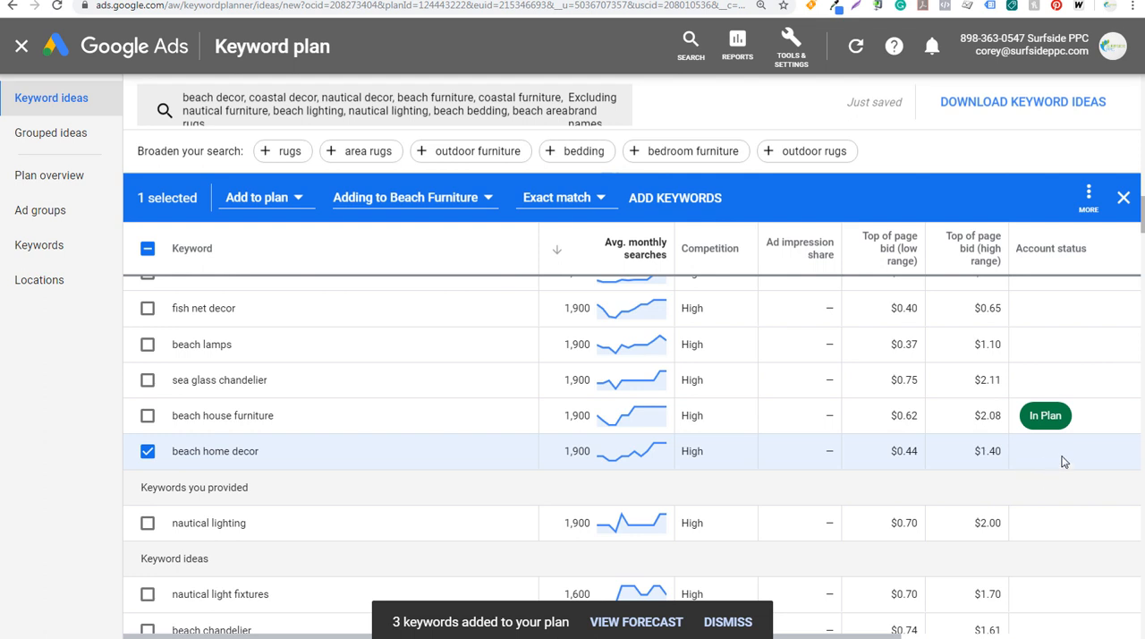
{"action": "left_click", "coordinate": [391, 201]}
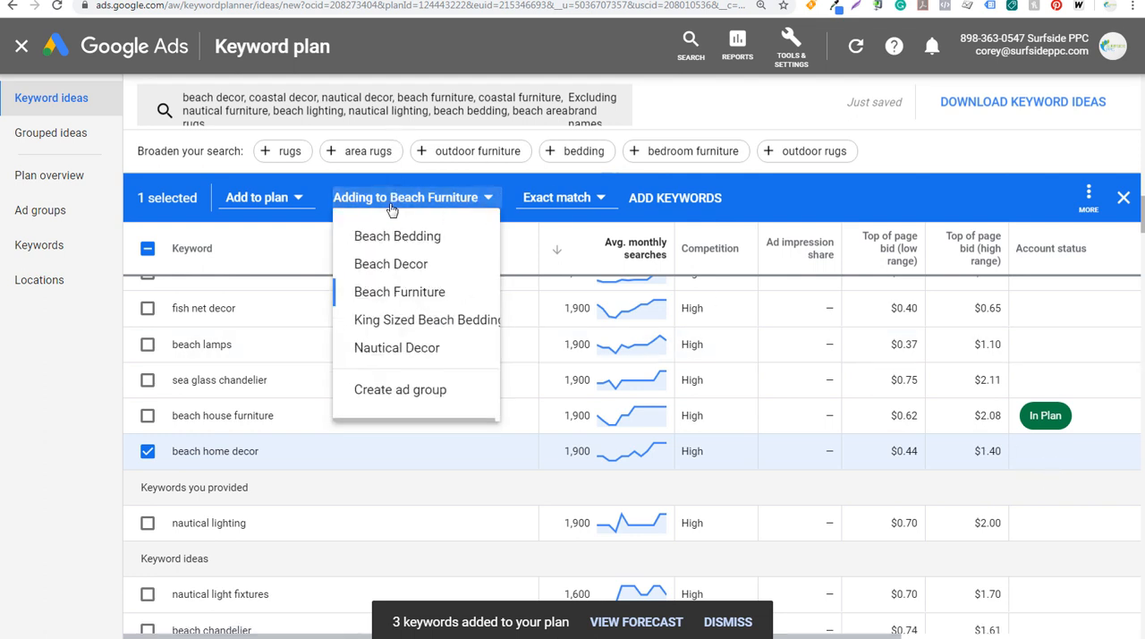
{"action": "left_click", "coordinate": [392, 267]}
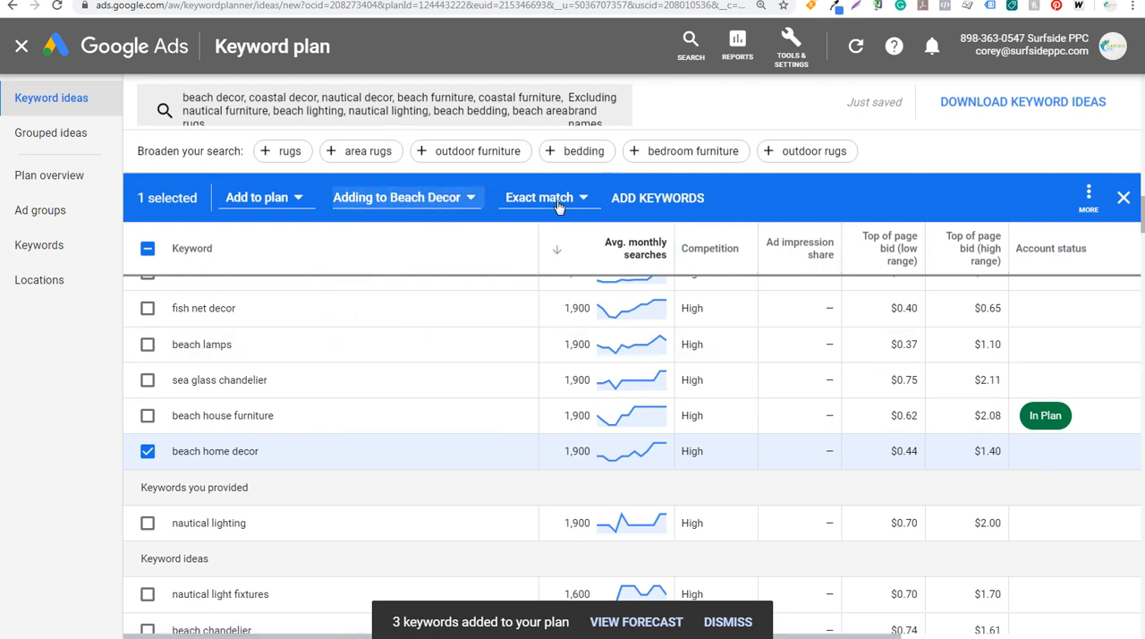
{"action": "left_click", "coordinate": [624, 205]}
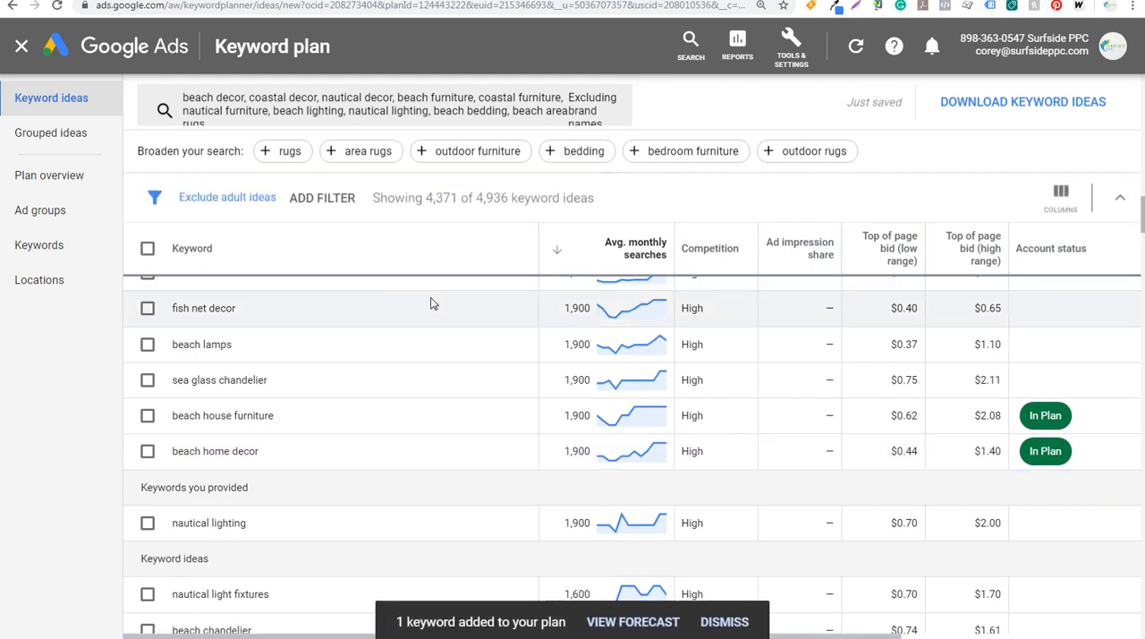
Select the keywords "nautical lighting" and "nautical light fixtures" in the keyword ideas
{"action": "left_click", "coordinate": [148, 524]}
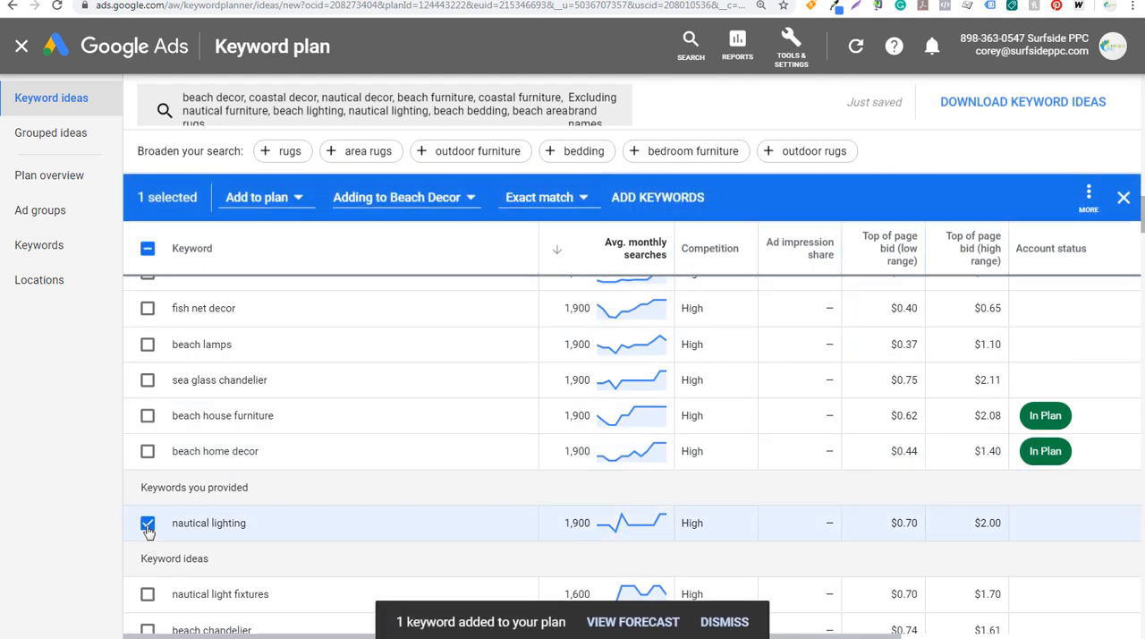
{"action": "scroll", "coordinate": [335, 504], "scroll_direction": "down", "scroll_amount": 2}
{"action": "left_click", "coordinate": [147, 450]}
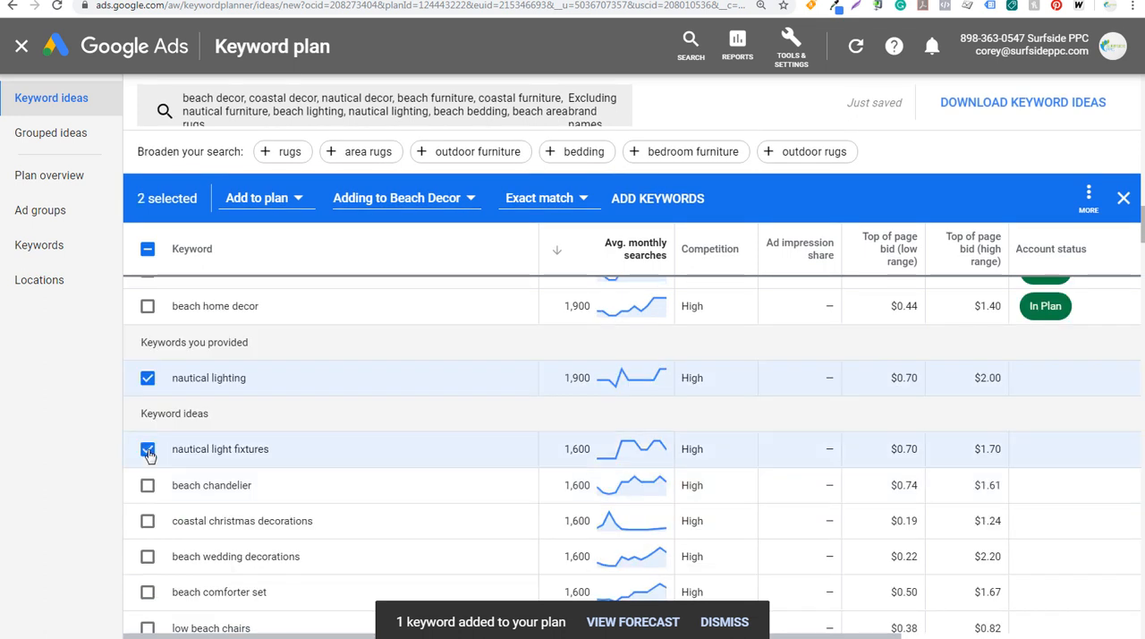
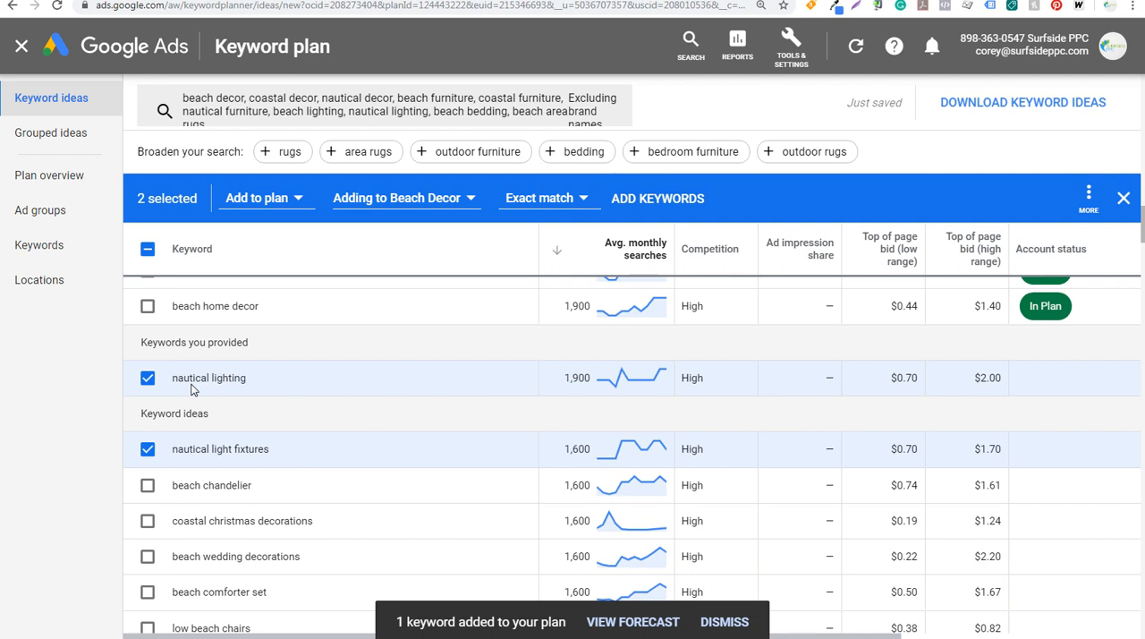
Add the two selected nautical lighting keywords to the plan in a new ad group named Nautical Lighting
{"action": "left_click", "coordinate": [391, 202]}
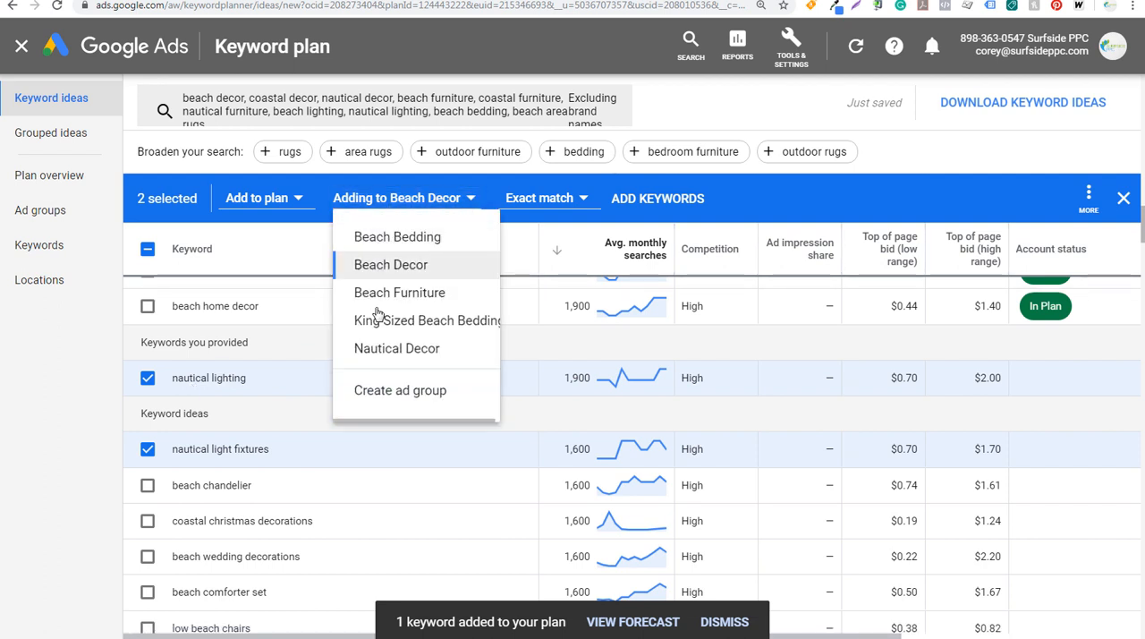
{"action": "left_click", "coordinate": [377, 394]}
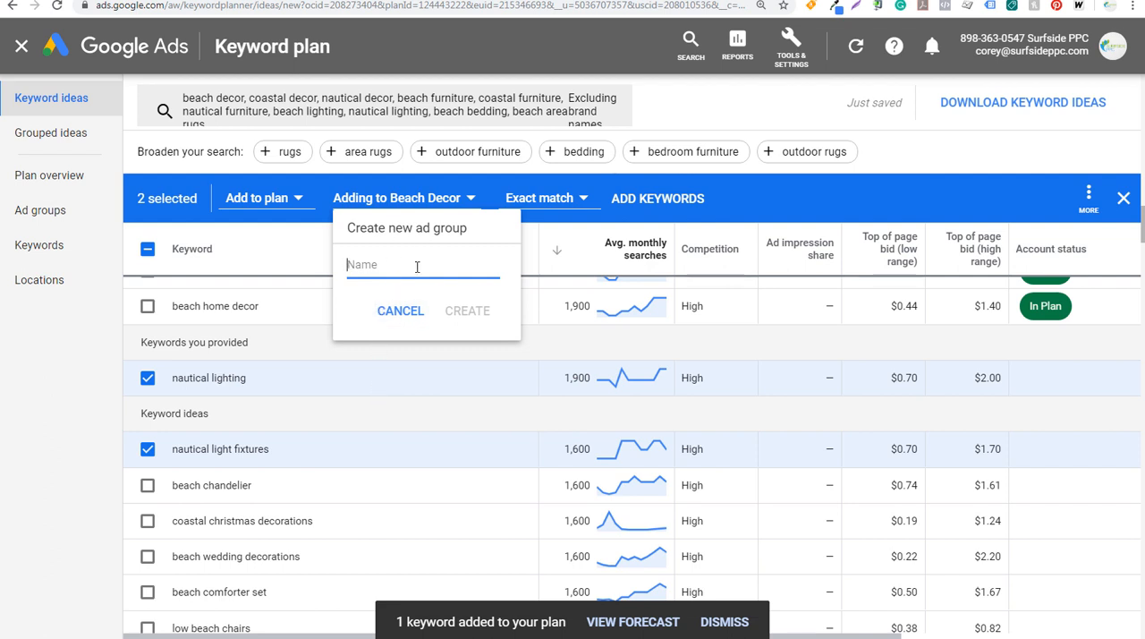
{"action": "type", "text": "Nautical Lighting"}
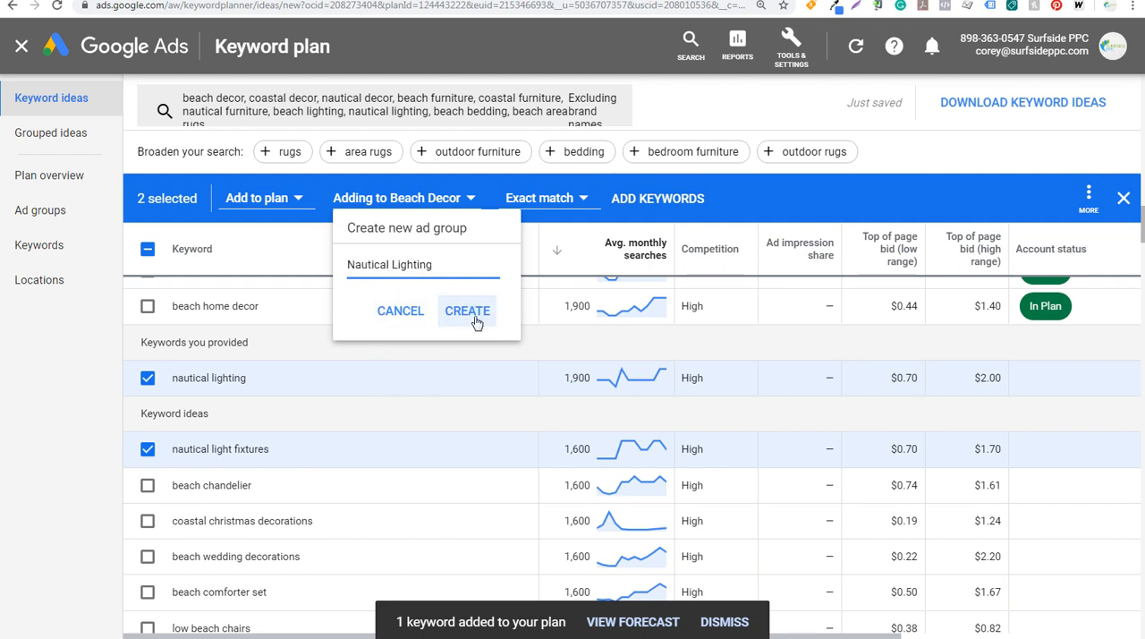
{"action": "left_click", "coordinate": [476, 320]}
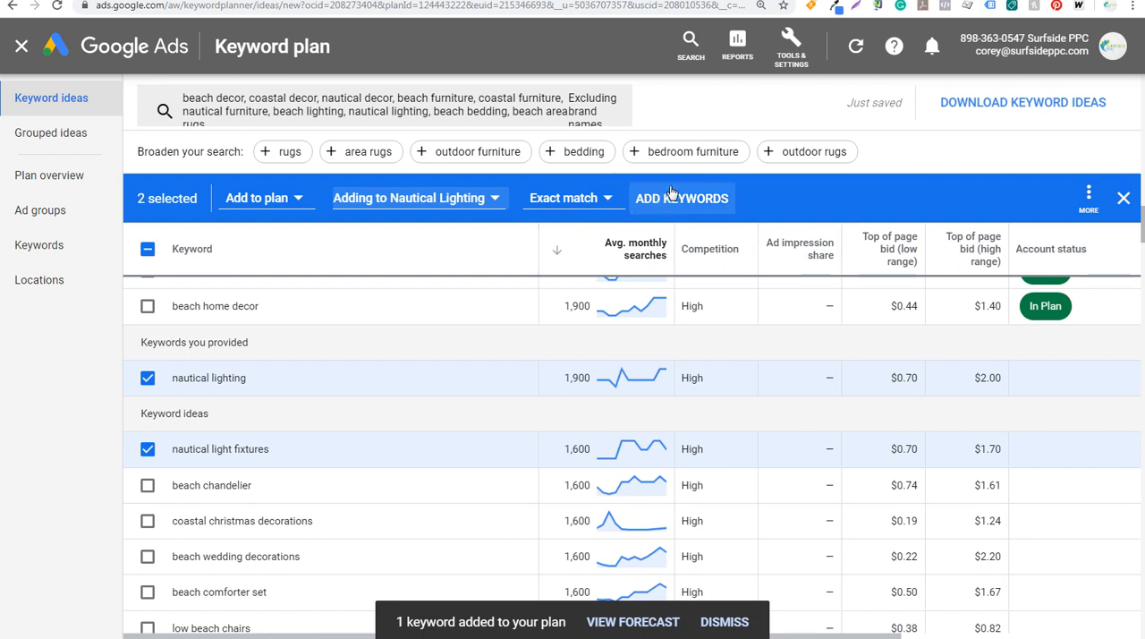
{"action": "left_click", "coordinate": [671, 193]}
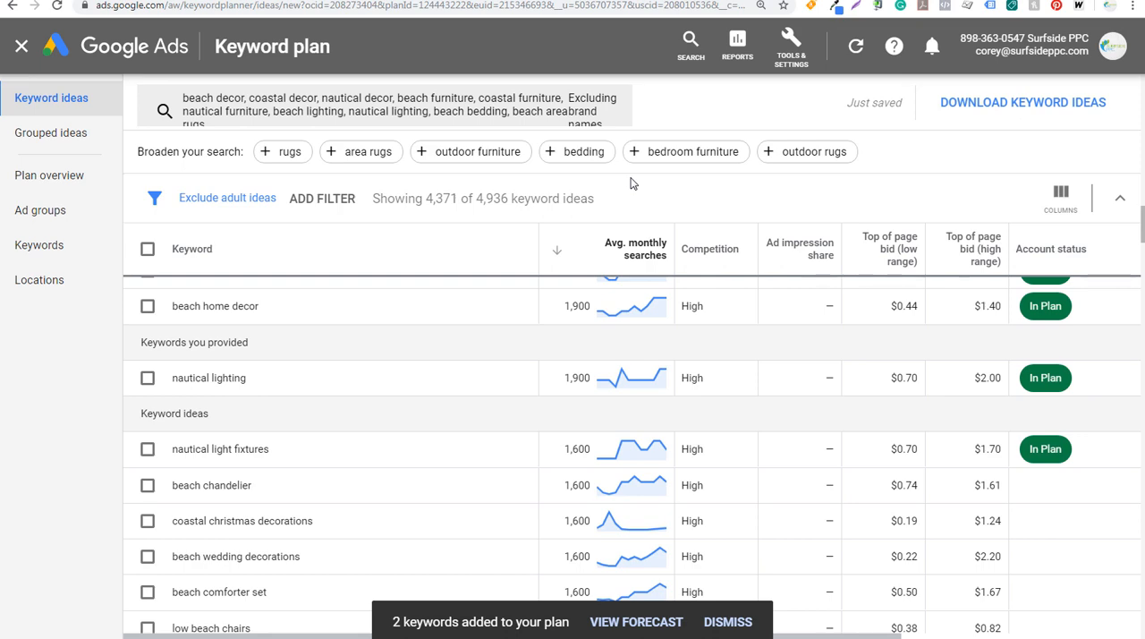
Reopen the keyword idea search and remove all the seed keywords, from beach decor through beach area rugs
{"action": "scroll", "coordinate": [465, 289], "scroll_direction": "up", "scroll_amount": 7}
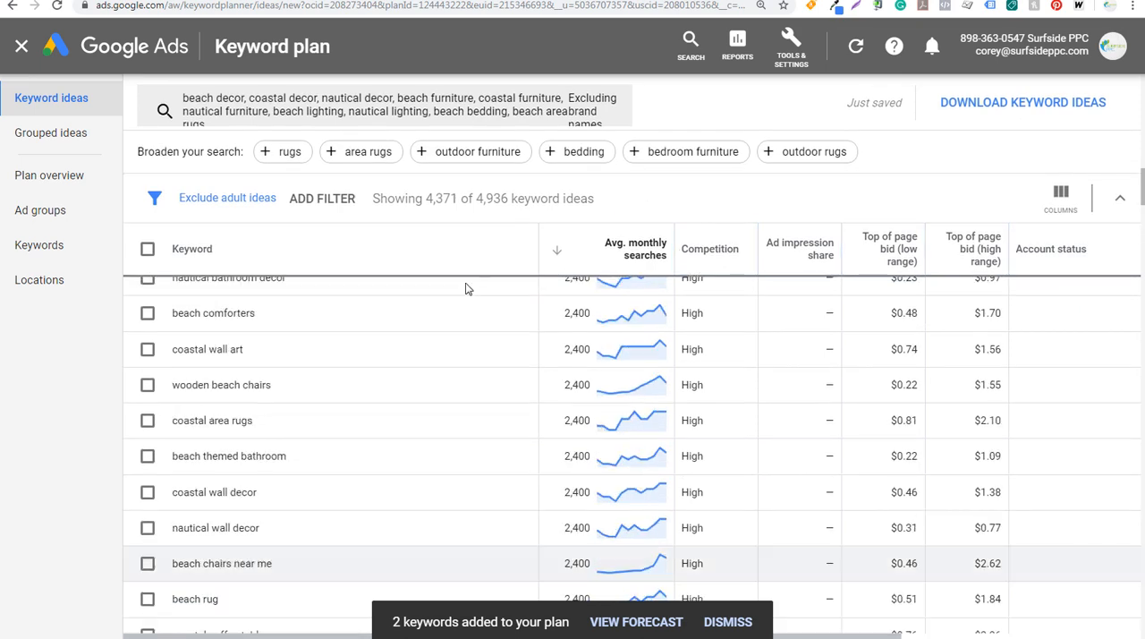
{"action": "scroll", "coordinate": [465, 289], "scroll_direction": "up", "scroll_amount": 10}
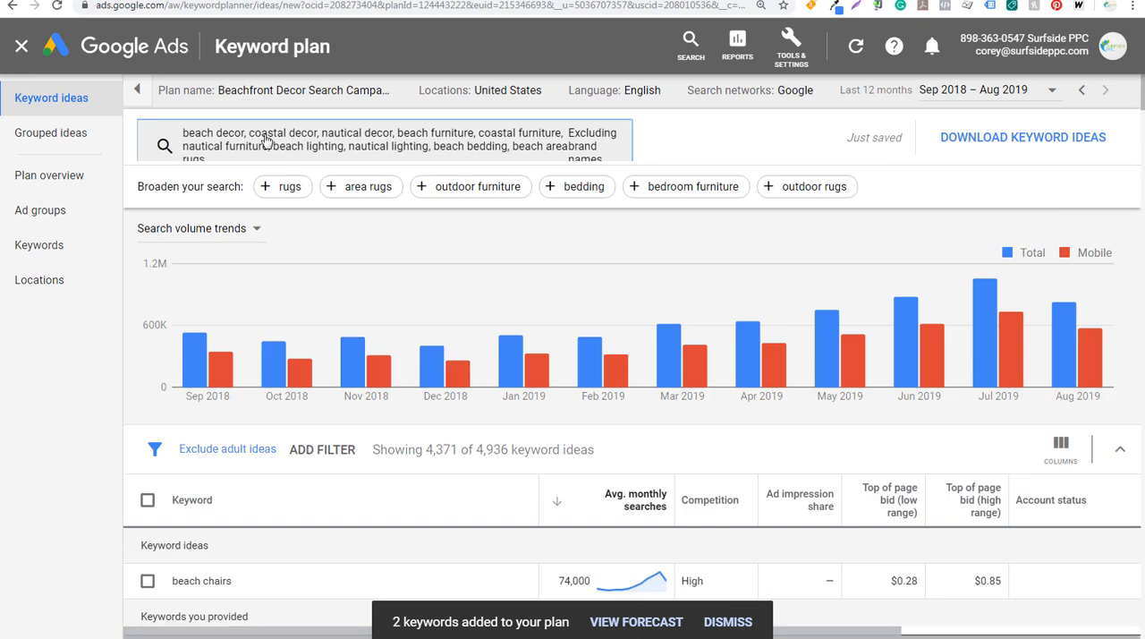
{"action": "left_click", "coordinate": [265, 140]}
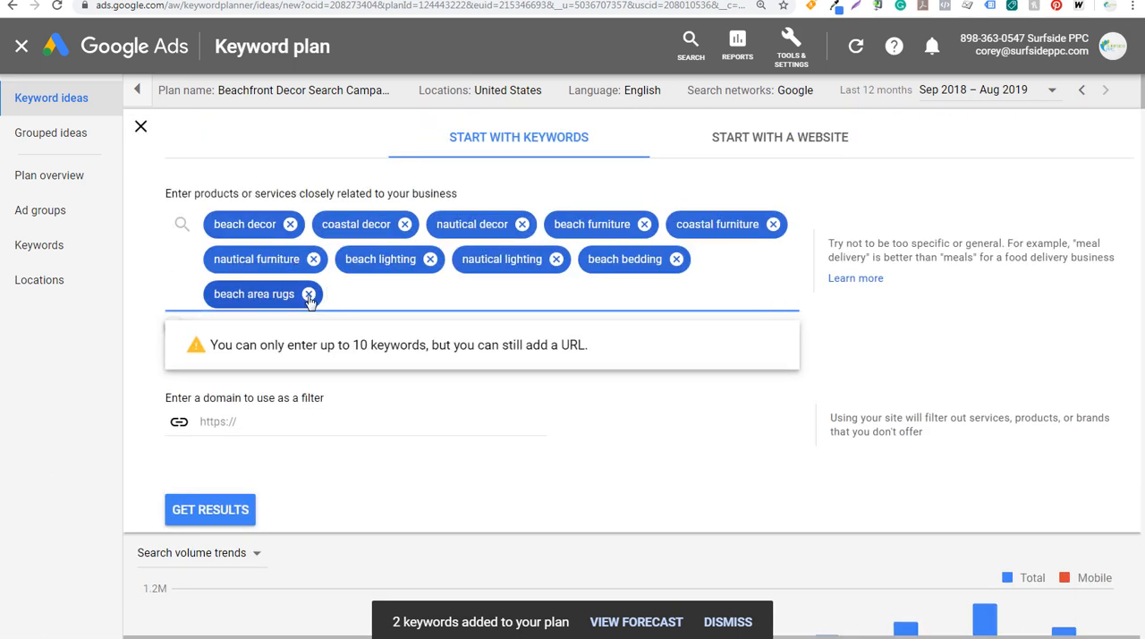
{"action": "left_click", "coordinate": [309, 294]}
{"action": "left_click", "coordinate": [313, 258]}
{"action": "left_click", "coordinate": [291, 224]}
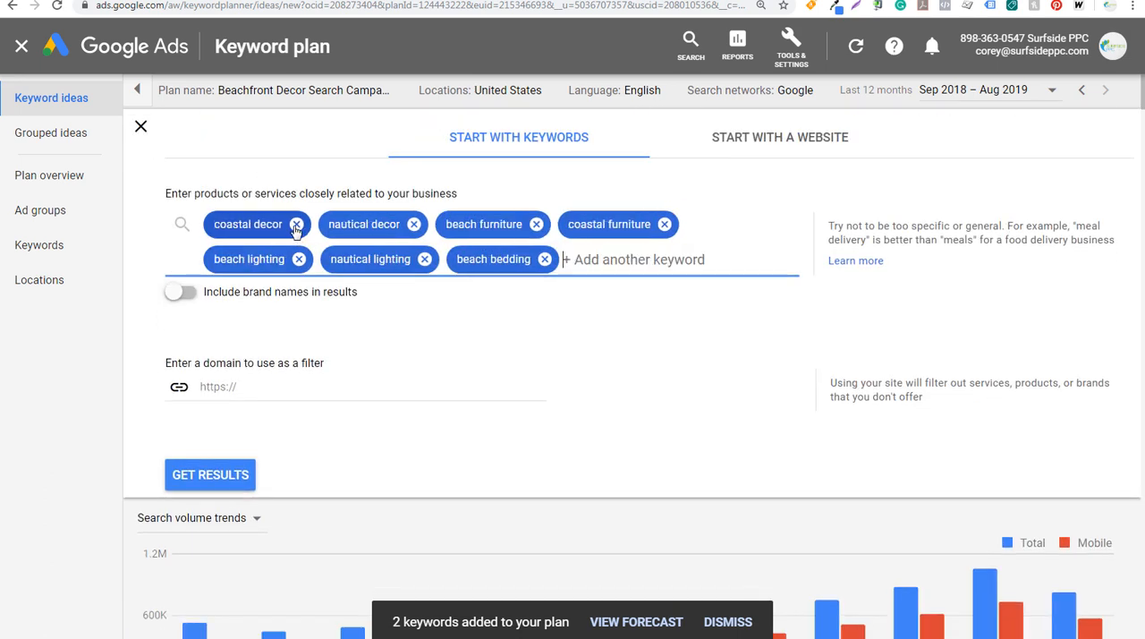
{"action": "left_click", "coordinate": [296, 225]}
{"action": "left_click", "coordinate": [300, 228]}
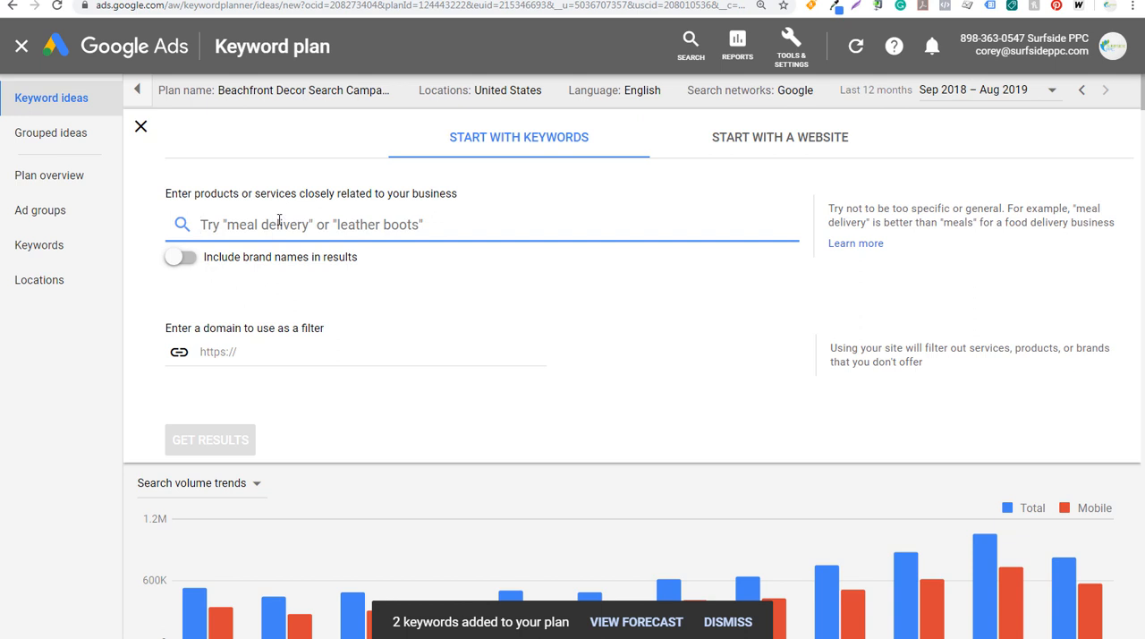
{"action": "left_click", "coordinate": [722, 136]}
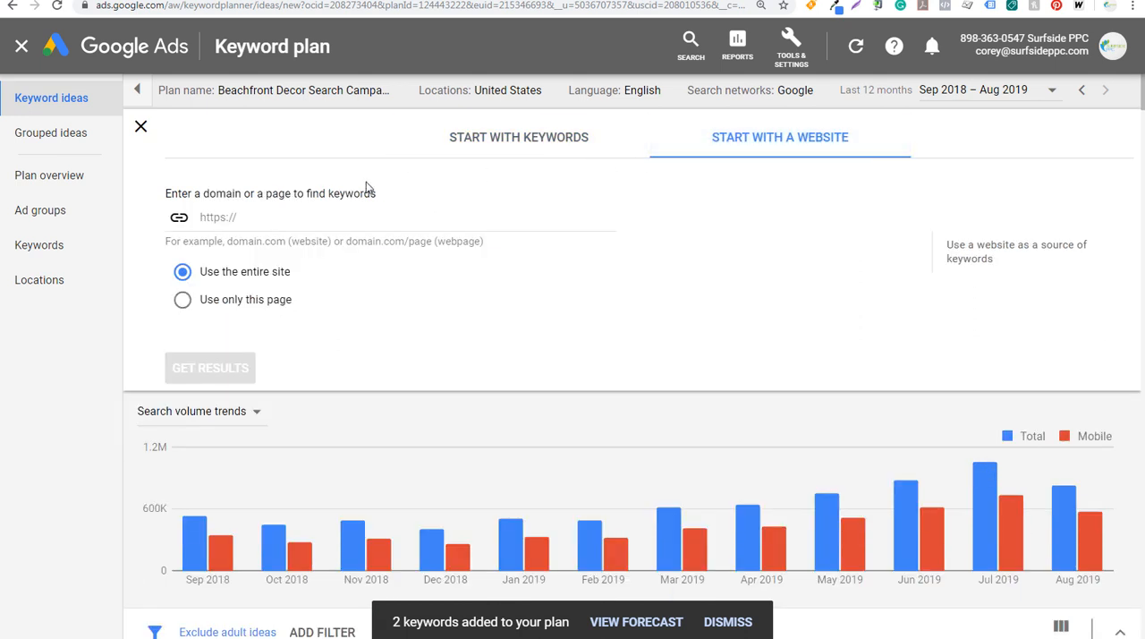
{"action": "left_click", "coordinate": [278, 220]}
{"action": "type", "text": "https"}
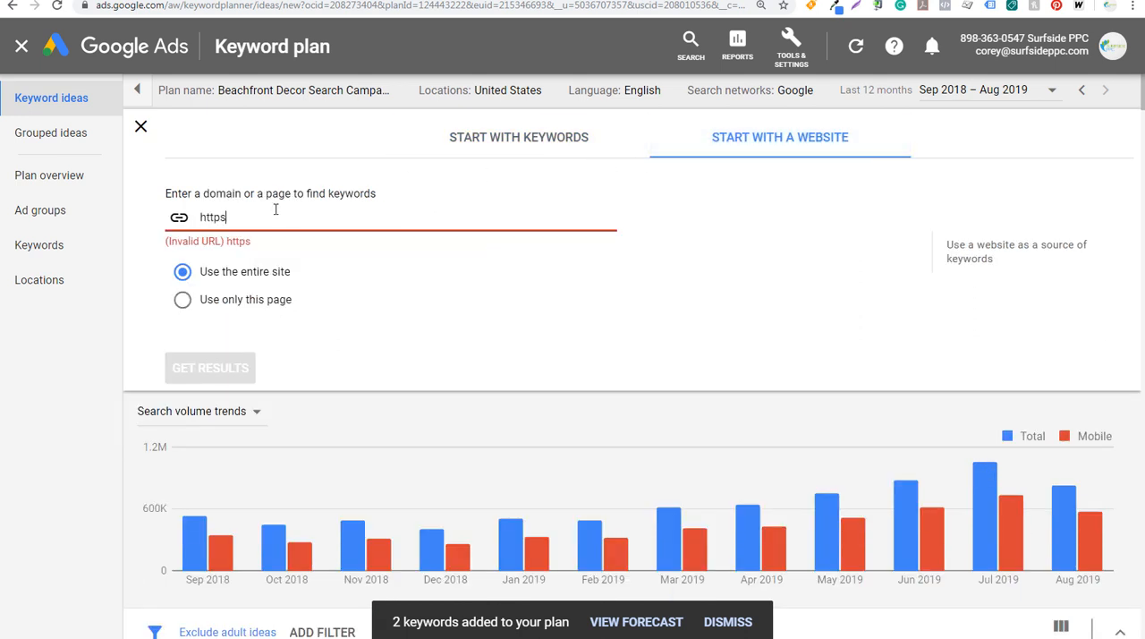
{"action": "type", "text": "://beachfrontdecor.com"}
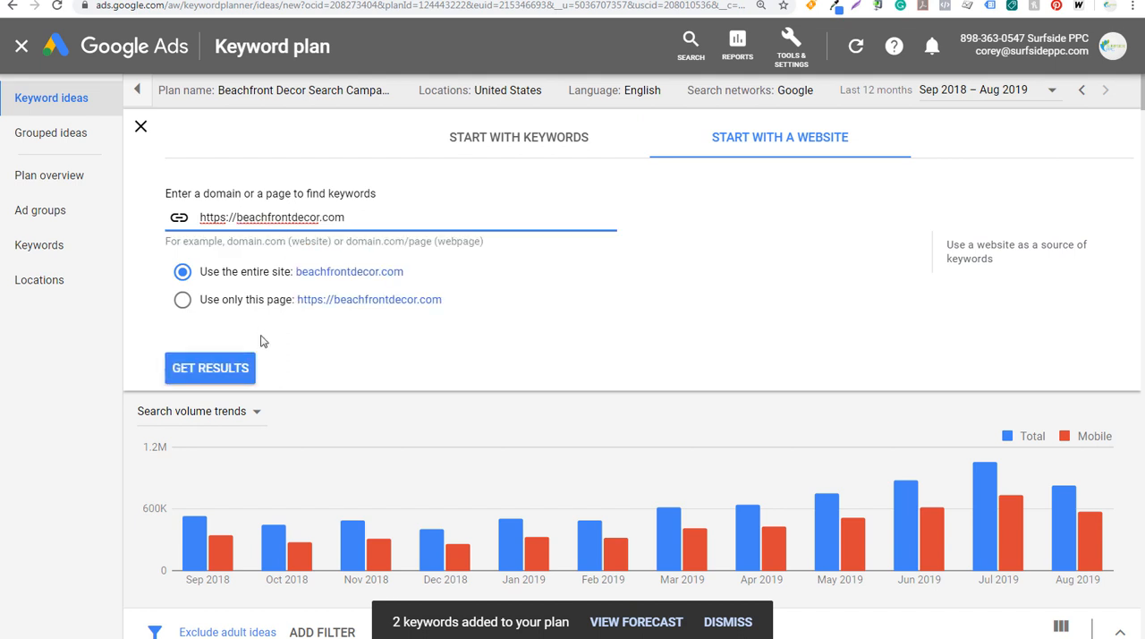
{"action": "left_click", "coordinate": [204, 368]}
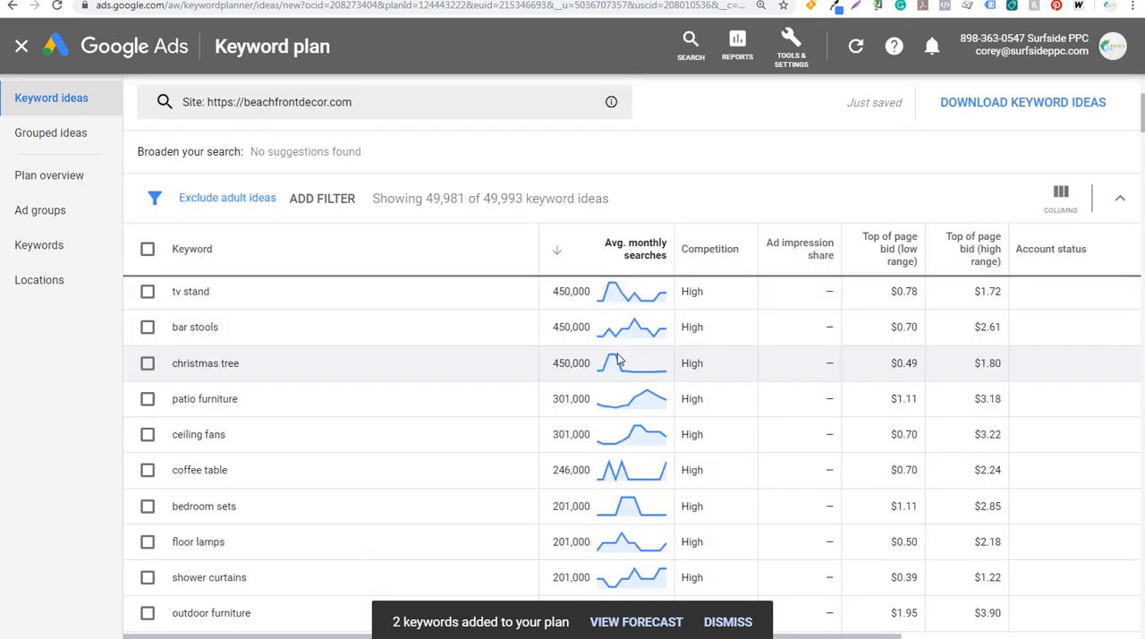
{"action": "left_click", "coordinate": [429, 257]}
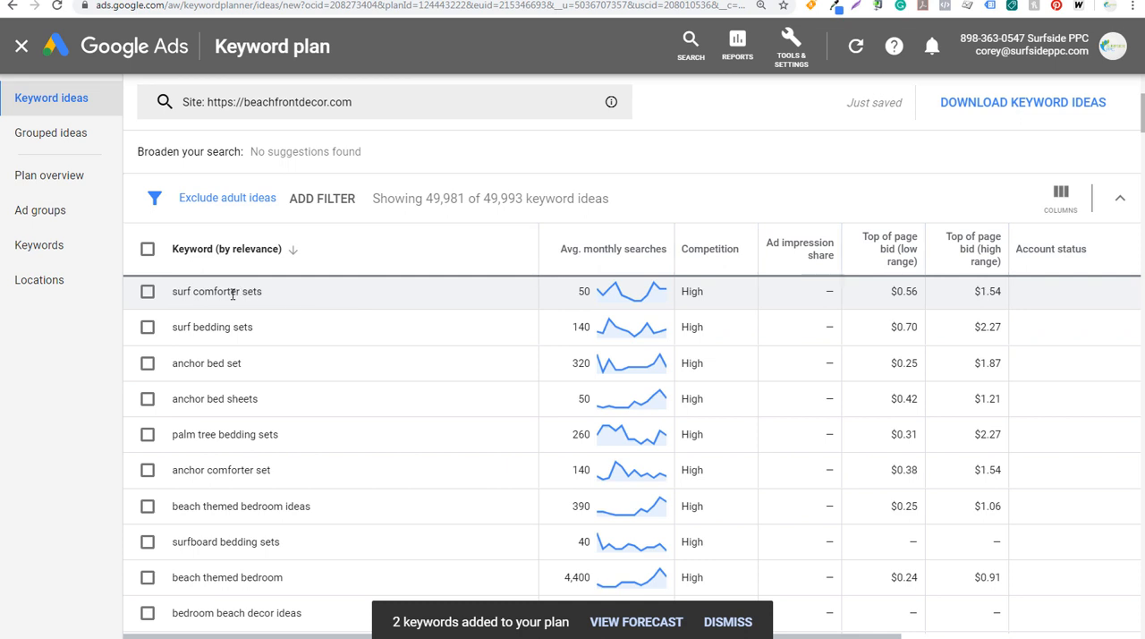
Add surf comforter sets, surf bedding sets and surfboard bedding sets to the plan in a new ad group named Surf Bedding Sets
{"action": "left_click", "coordinate": [150, 294]}
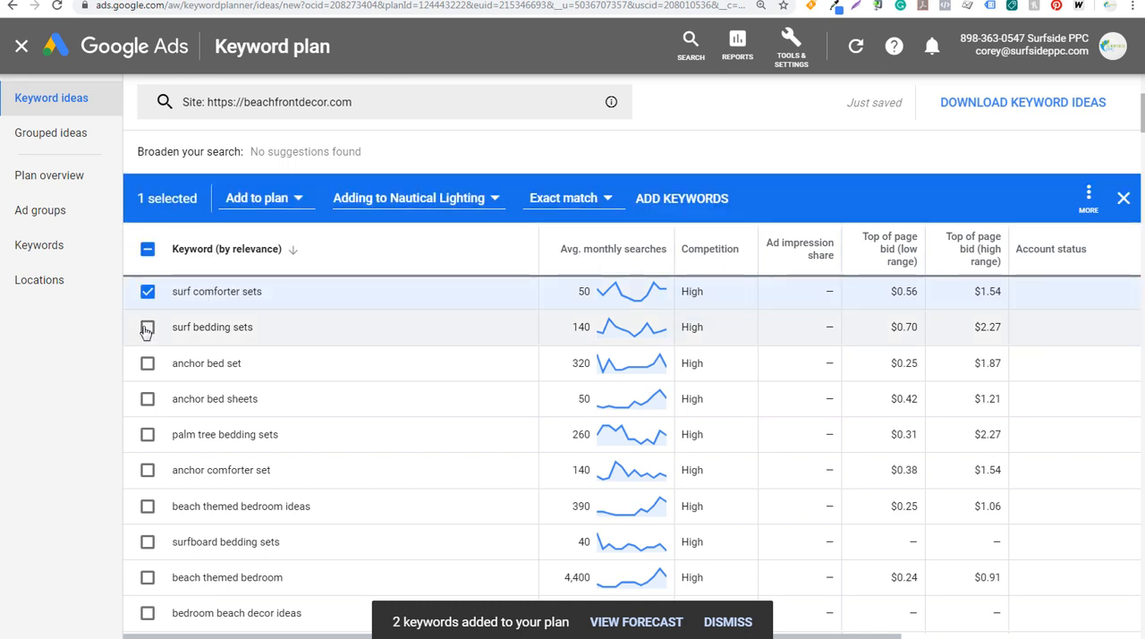
{"action": "left_click", "coordinate": [148, 329]}
{"action": "left_click", "coordinate": [147, 541]}
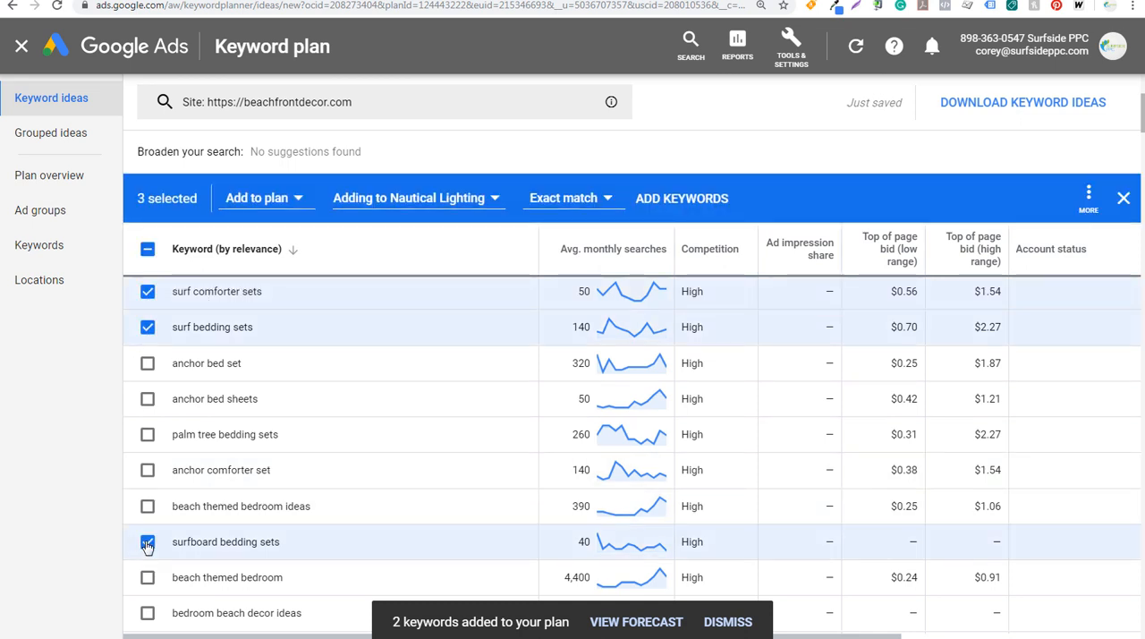
{"action": "left_click", "coordinate": [411, 198]}
{"action": "left_click", "coordinate": [400, 431]}
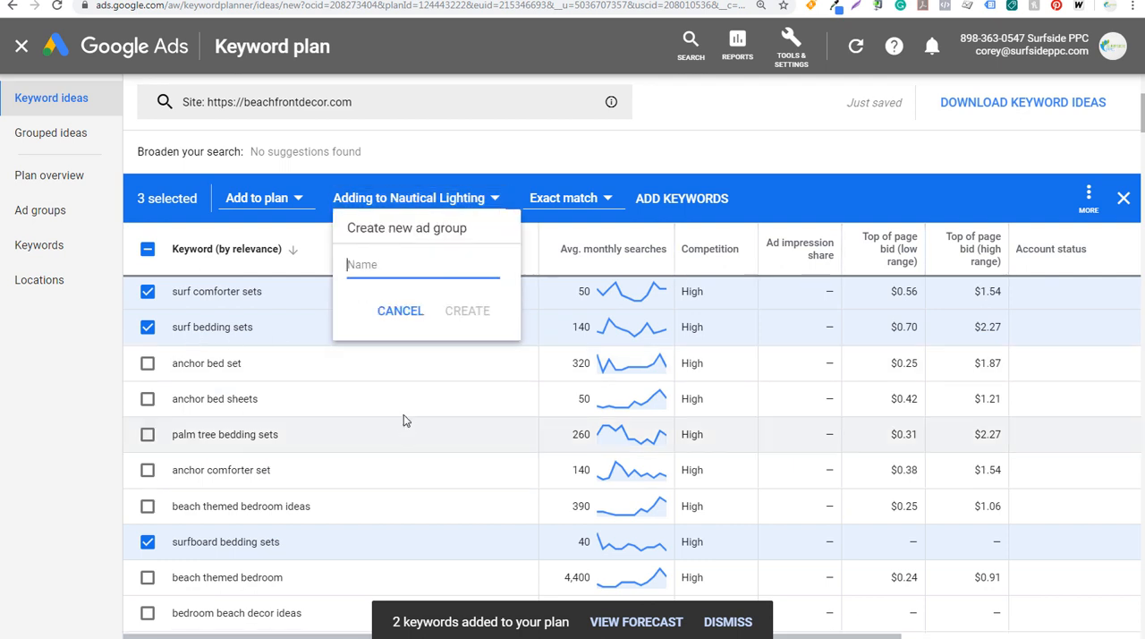
{"action": "type", "text": "Surf Beddi"}
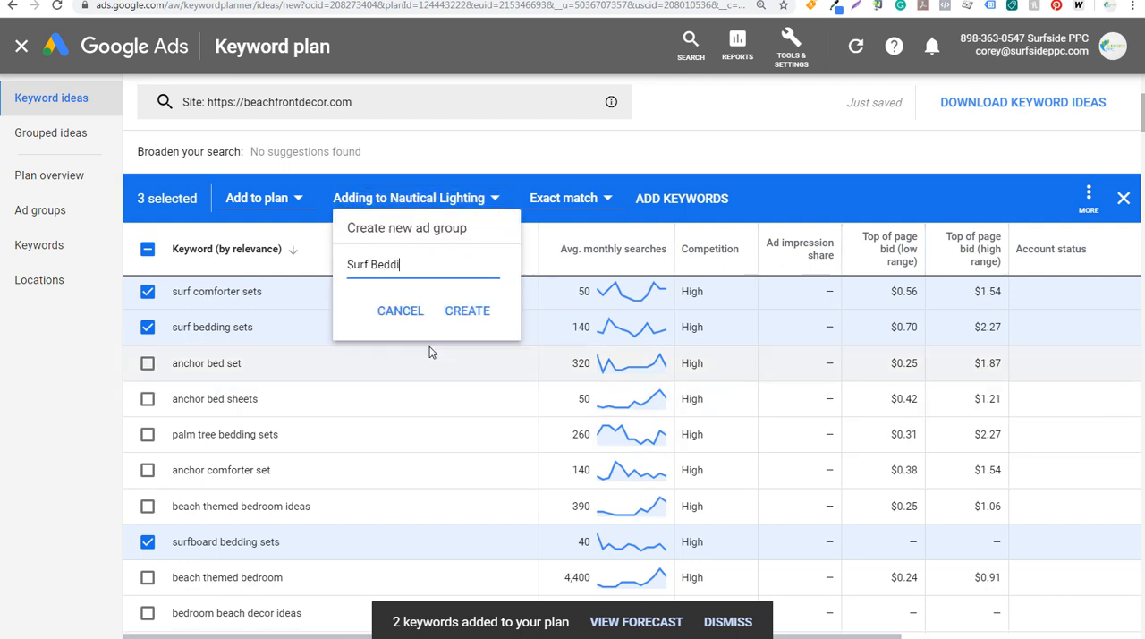
{"action": "type", "text": "ng Sets"}
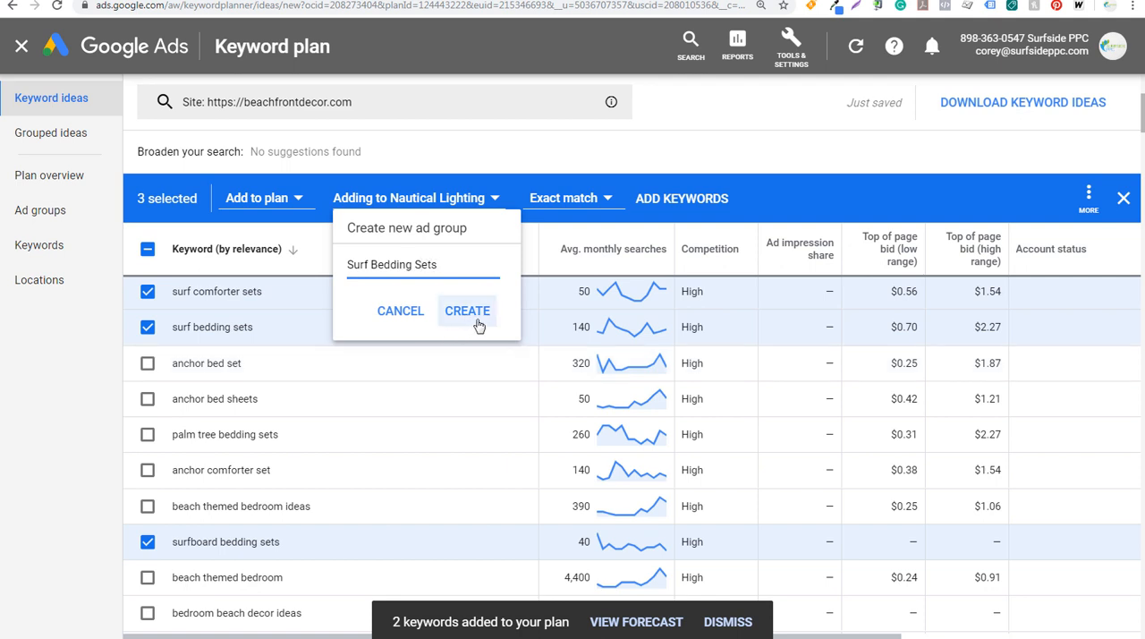
{"action": "left_click", "coordinate": [472, 313]}
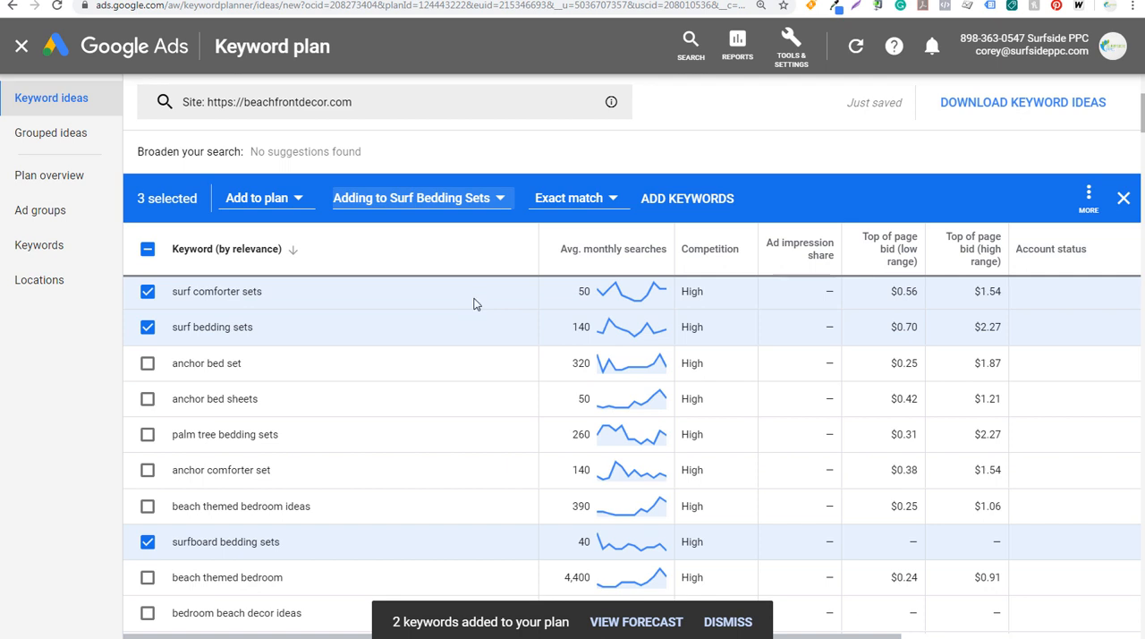
{"action": "left_click", "coordinate": [680, 206]}
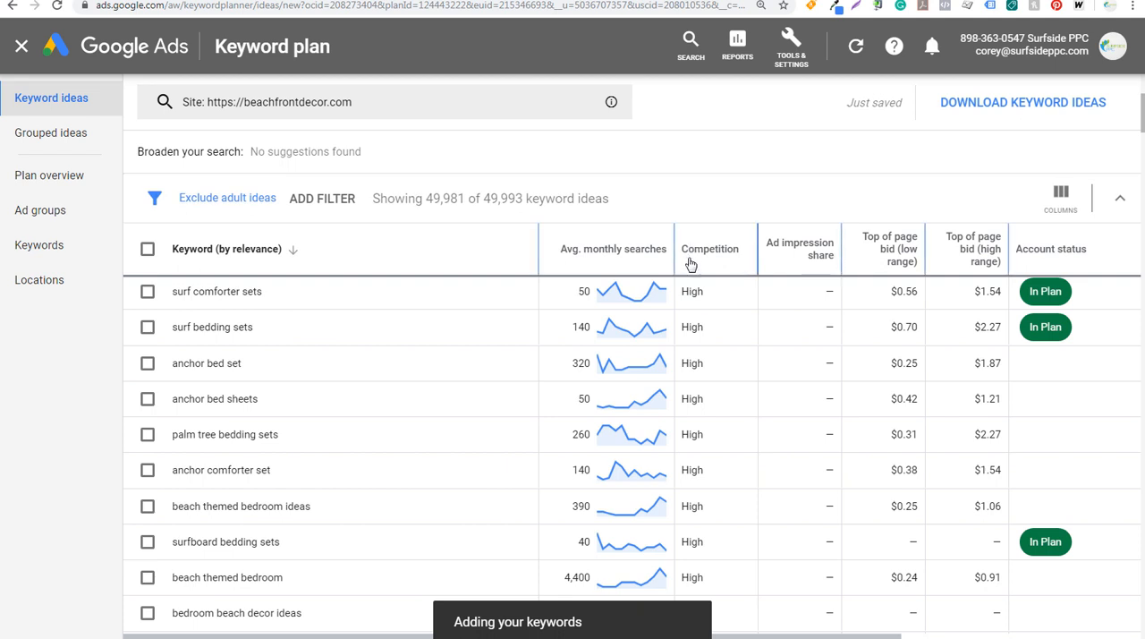
Switch to the beachfrontdecor.com site, open its Coastal Coffee Tables page and copy the page address
{"action": "left_click", "coordinate": [295, 0]}
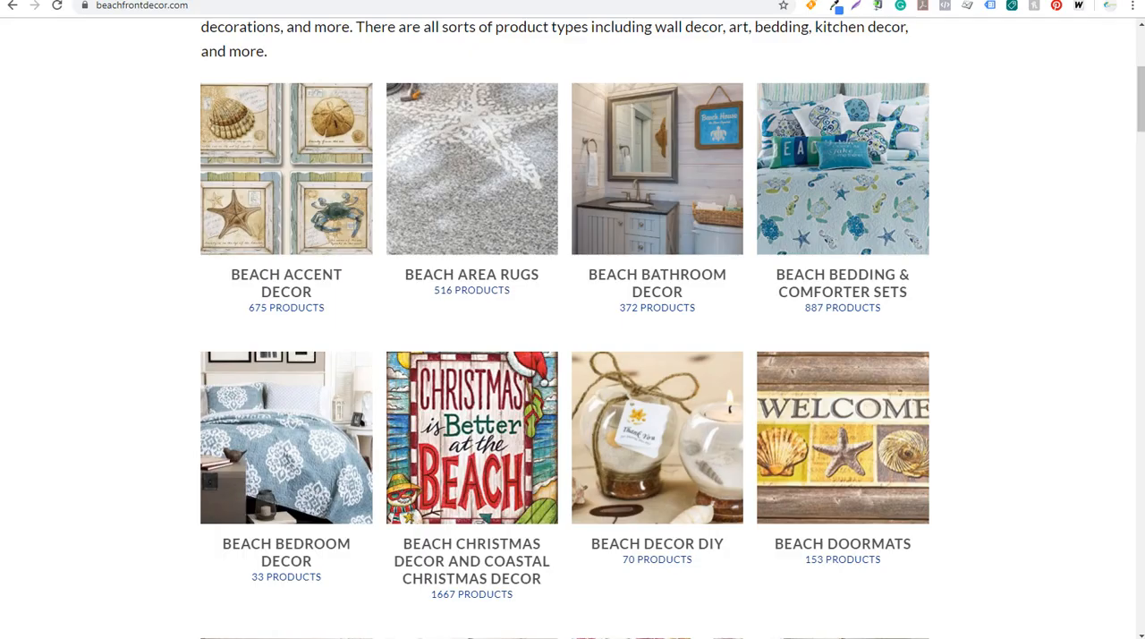
{"action": "scroll", "coordinate": [224, 343], "scroll_direction": "down", "scroll_amount": 9}
{"action": "scroll", "coordinate": [175, 308], "scroll_direction": "down", "scroll_amount": 9}
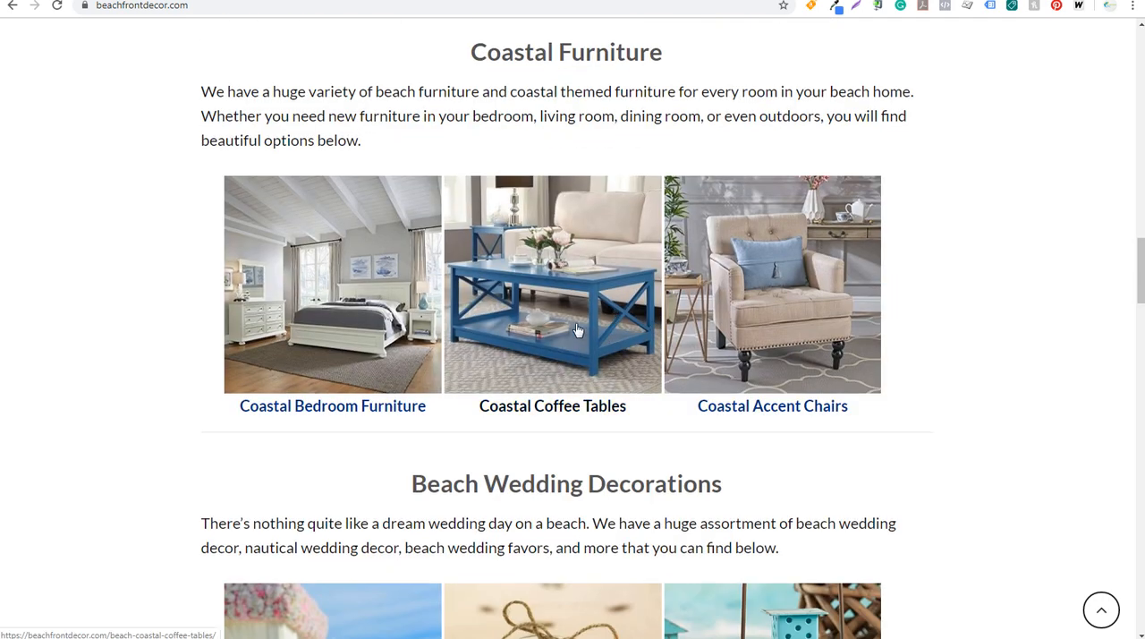
{"action": "left_click", "coordinate": [588, 309]}
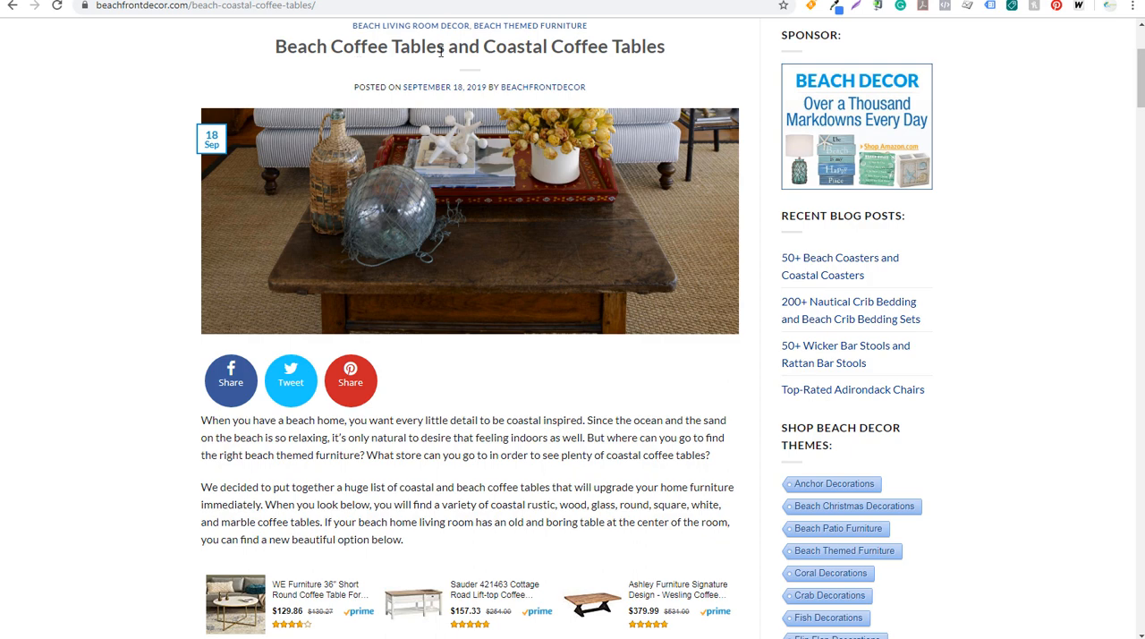
{"action": "scroll", "coordinate": [179, 327], "scroll_direction": "down", "scroll_amount": 6}
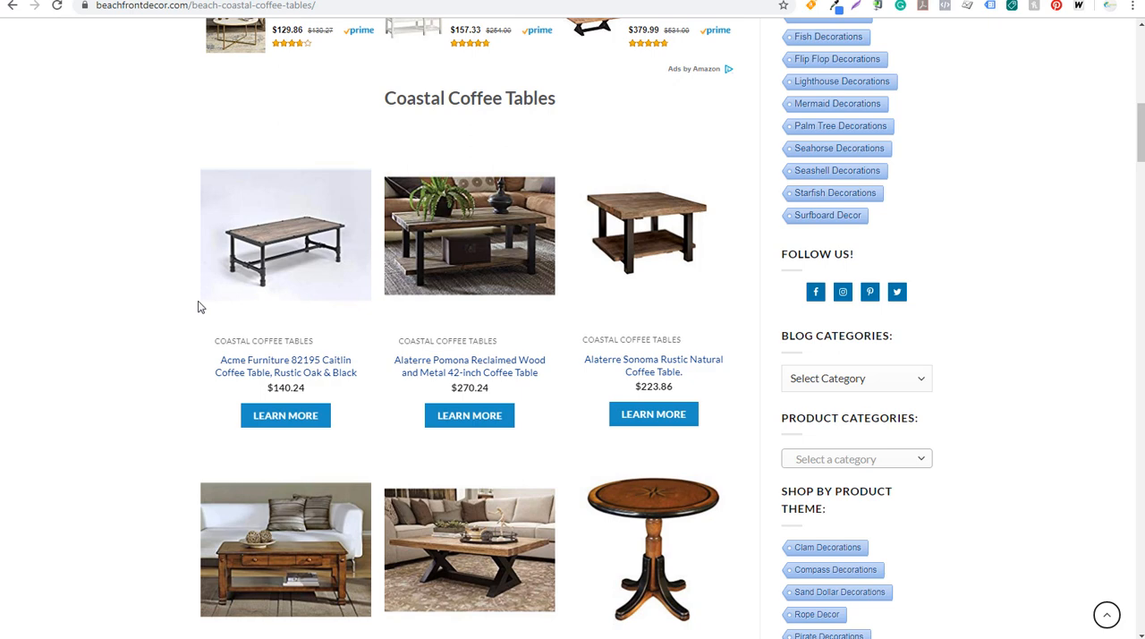
{"action": "left_click", "coordinate": [147, 5]}
{"action": "key", "text": "ctrl+c"}
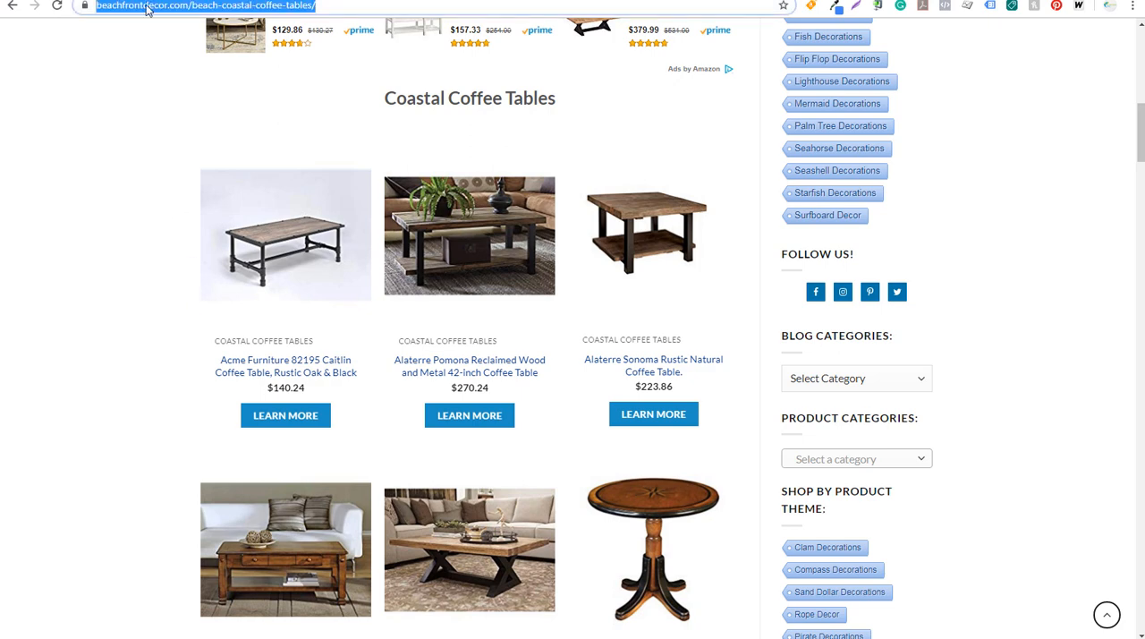
{"action": "left_click", "coordinate": [106, 0]}
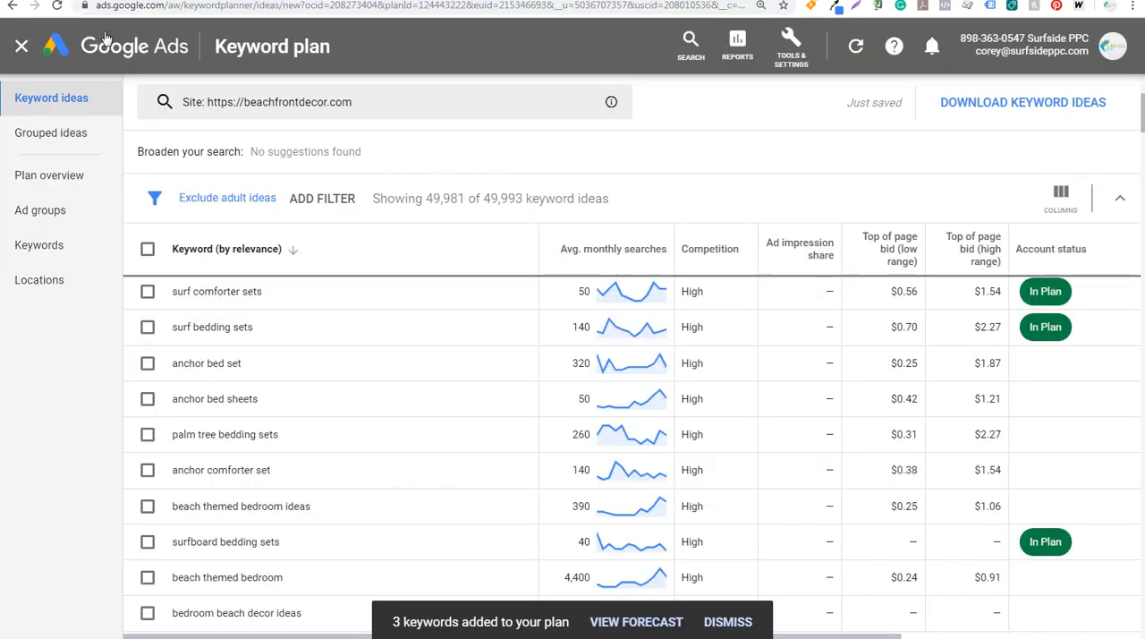
{"action": "left_click", "coordinate": [347, 113]}
{"action": "left_click_drag", "start_coordinate": [357, 223], "coordinate": [195, 215]}
{"action": "key", "text": "ctrl+v"}
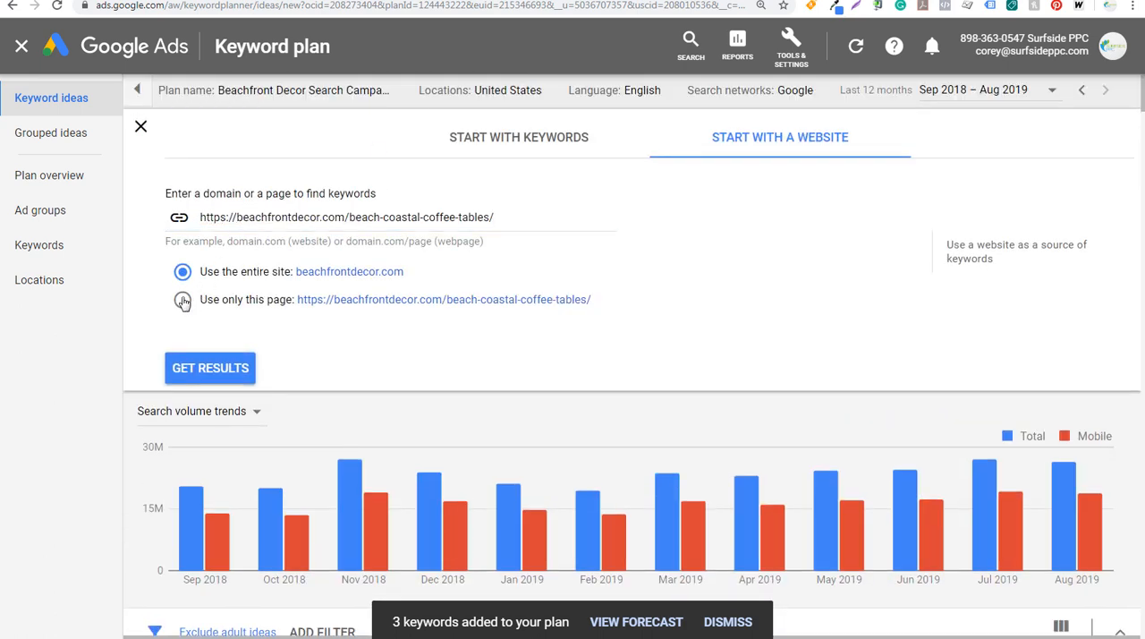
{"action": "left_click", "coordinate": [190, 299]}
{"action": "left_click", "coordinate": [201, 363]}
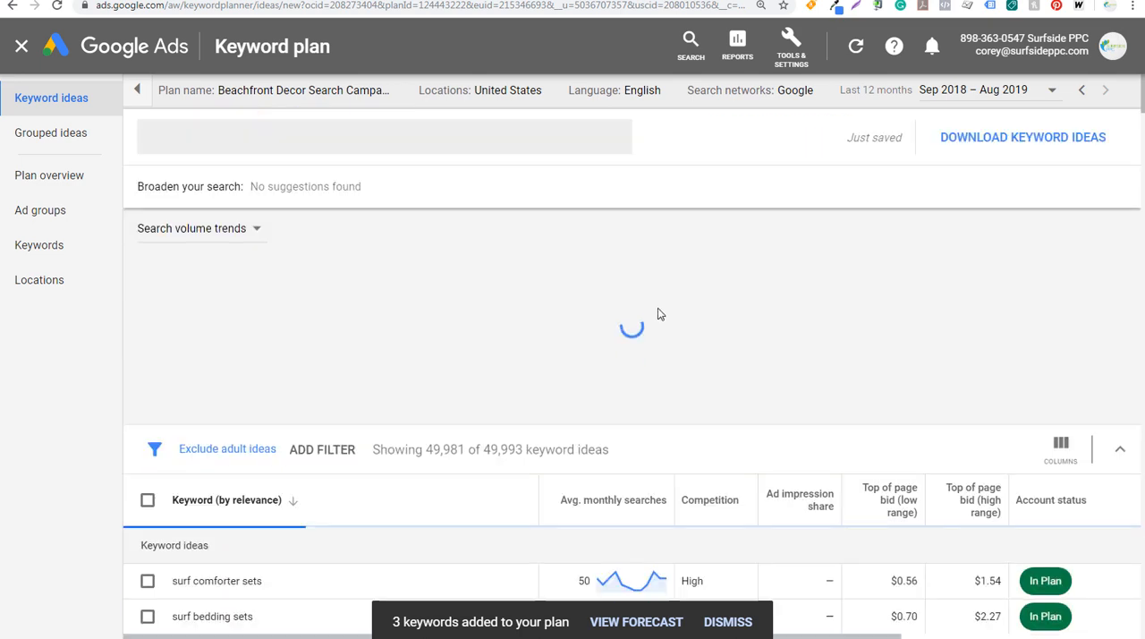
Filter the keyword ideas to those whose keyword text contains "beach, coastal"
{"action": "scroll", "coordinate": [780, 338], "scroll_direction": "down", "scroll_amount": 3}
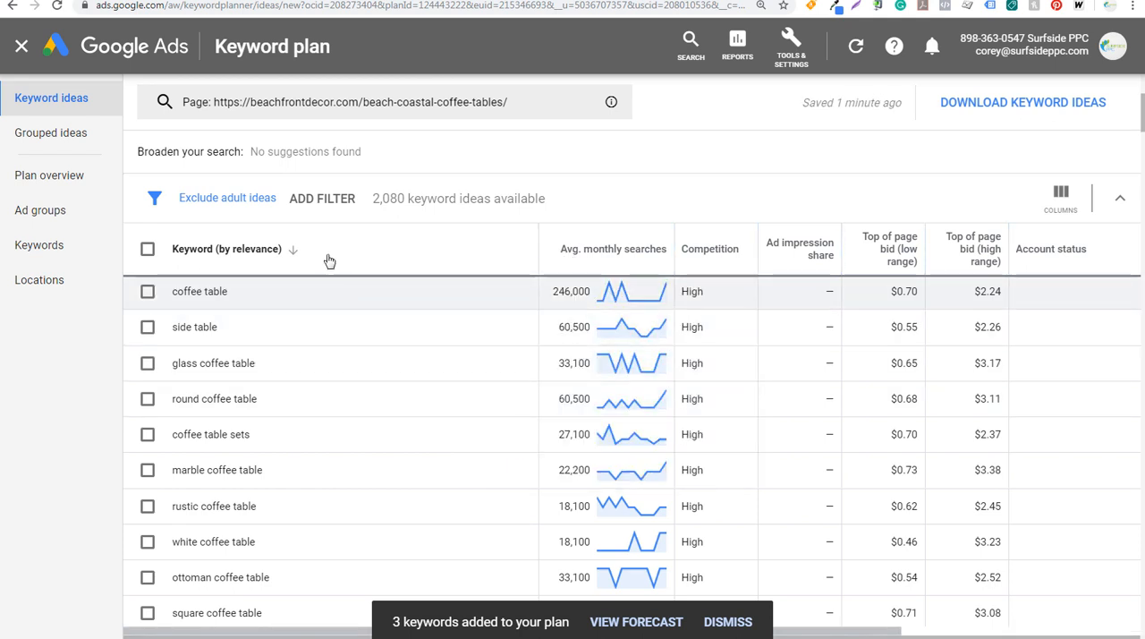
{"action": "left_click", "coordinate": [320, 200]}
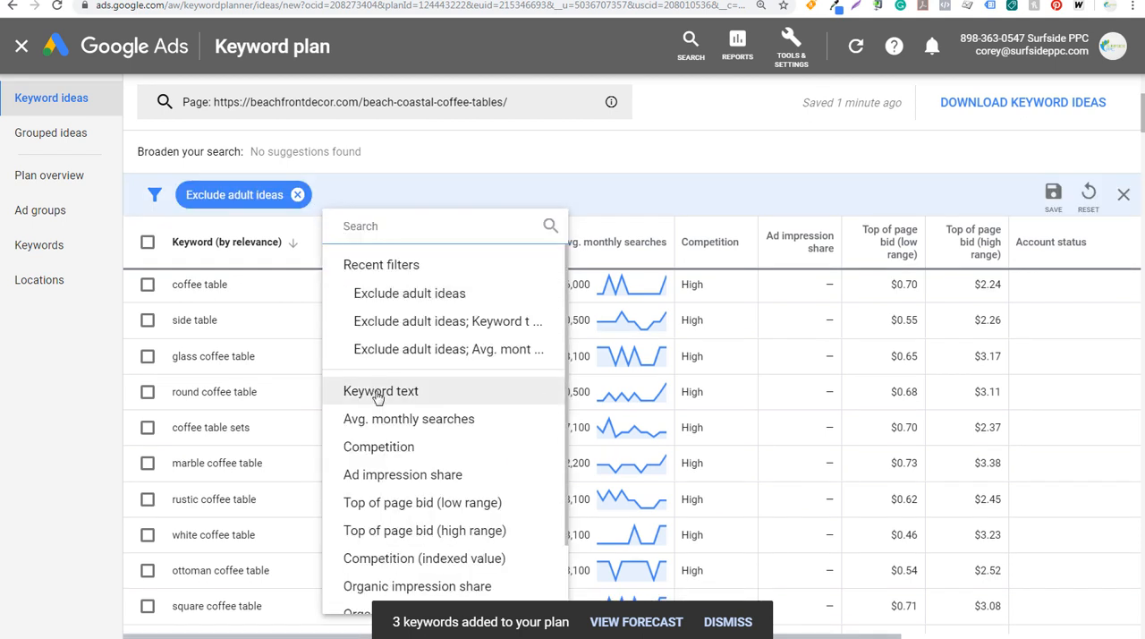
{"action": "left_click", "coordinate": [375, 390]}
{"action": "type", "text": "beach, coastal"}
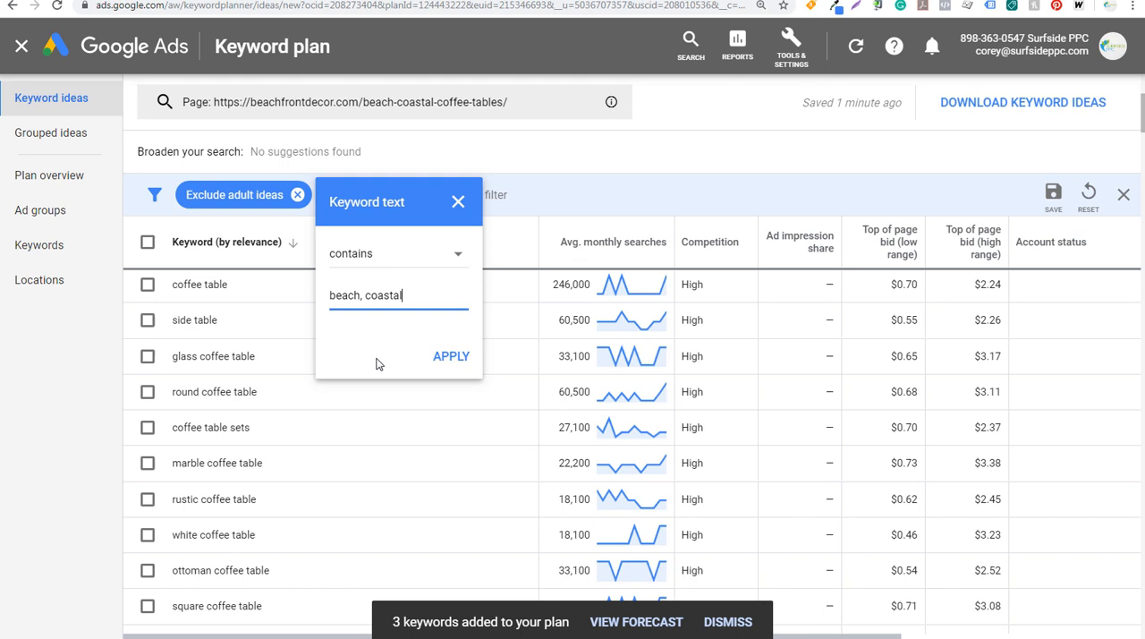
{"action": "left_click", "coordinate": [438, 356]}
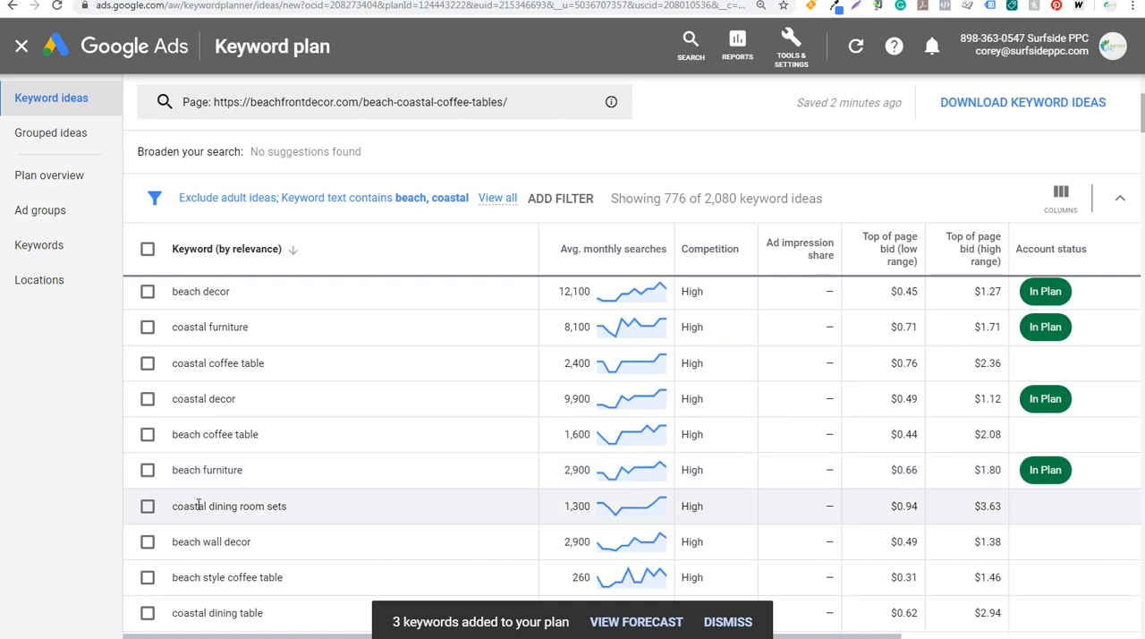
Change the keyword text filter to contain "beach coffee table, coastal coffee table" and apply it
{"action": "left_click", "coordinate": [332, 202]}
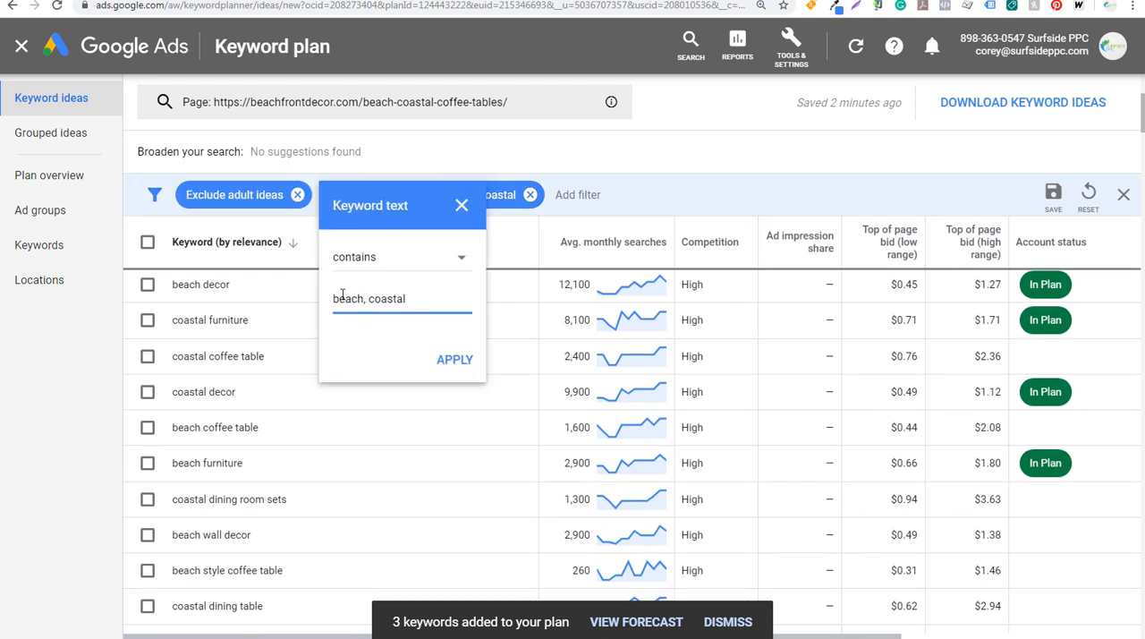
{"action": "key", "text": "BackSpace"}
{"action": "type", "text": "coffee table,"}
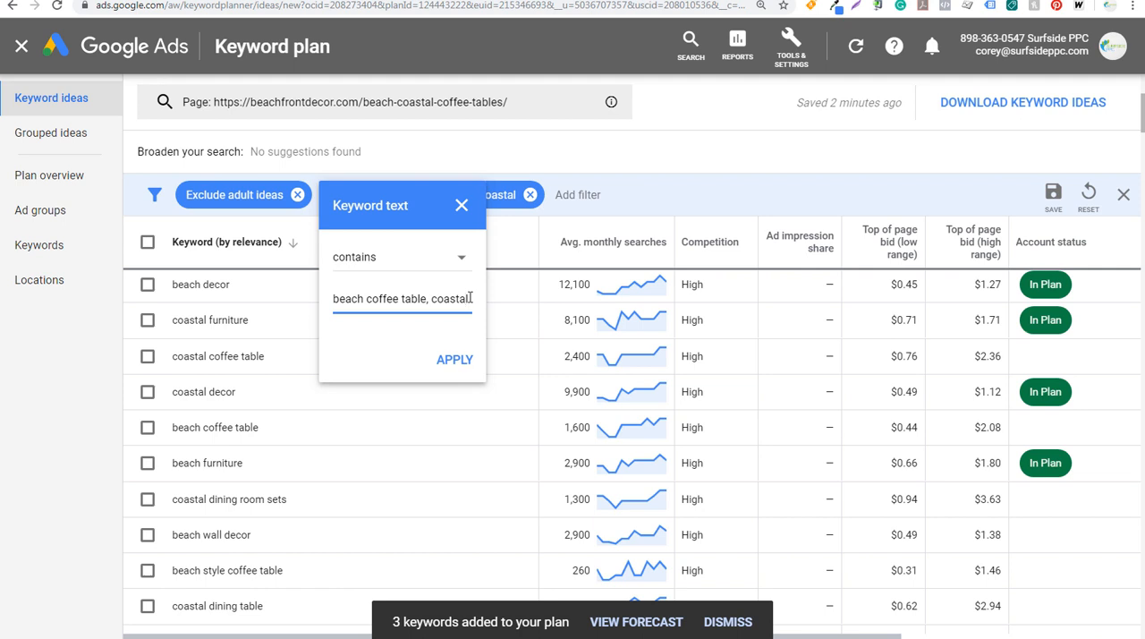
{"action": "type", "text": " coastal coffe"}
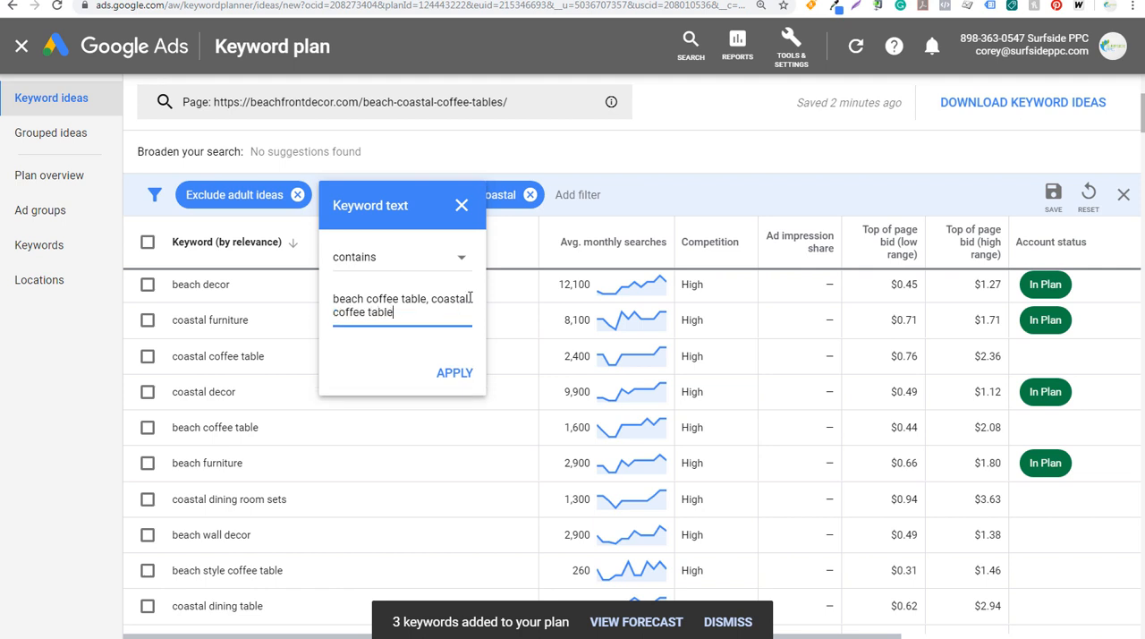
{"action": "type", "text": "e table"}
{"action": "left_click", "coordinate": [433, 369]}
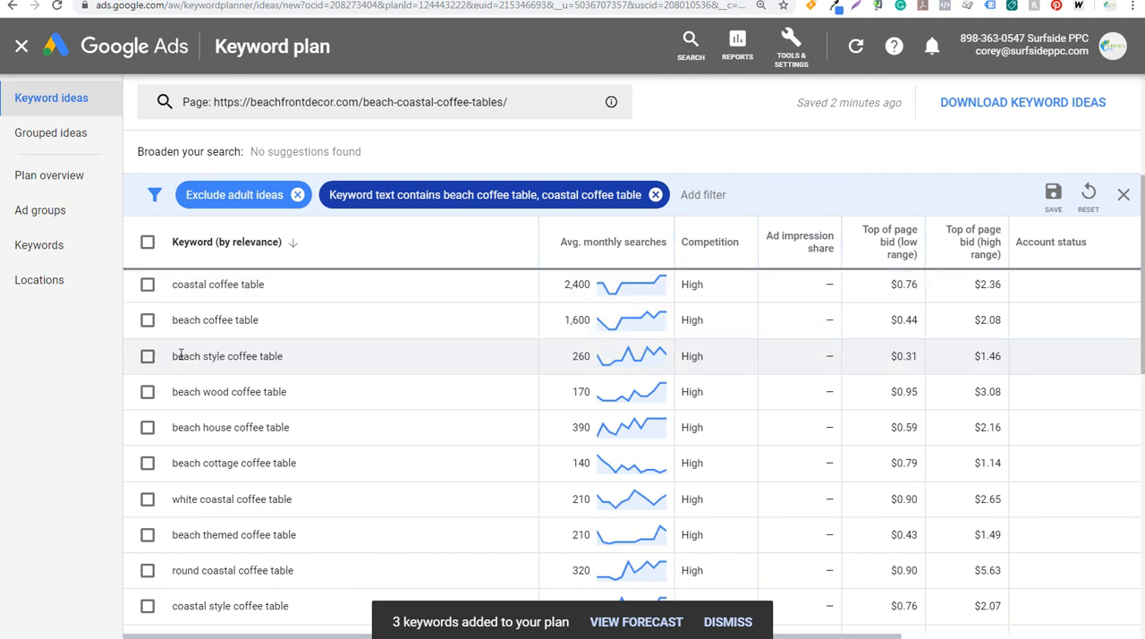
Select the keyword ideas coastal coffee table, beach coffee table, beach style coffee table, beach wood coffee table and beach house coffee table
{"action": "left_click", "coordinate": [148, 427]}
{"action": "left_click", "coordinate": [149, 398]}
{"action": "left_click", "coordinate": [149, 362]}
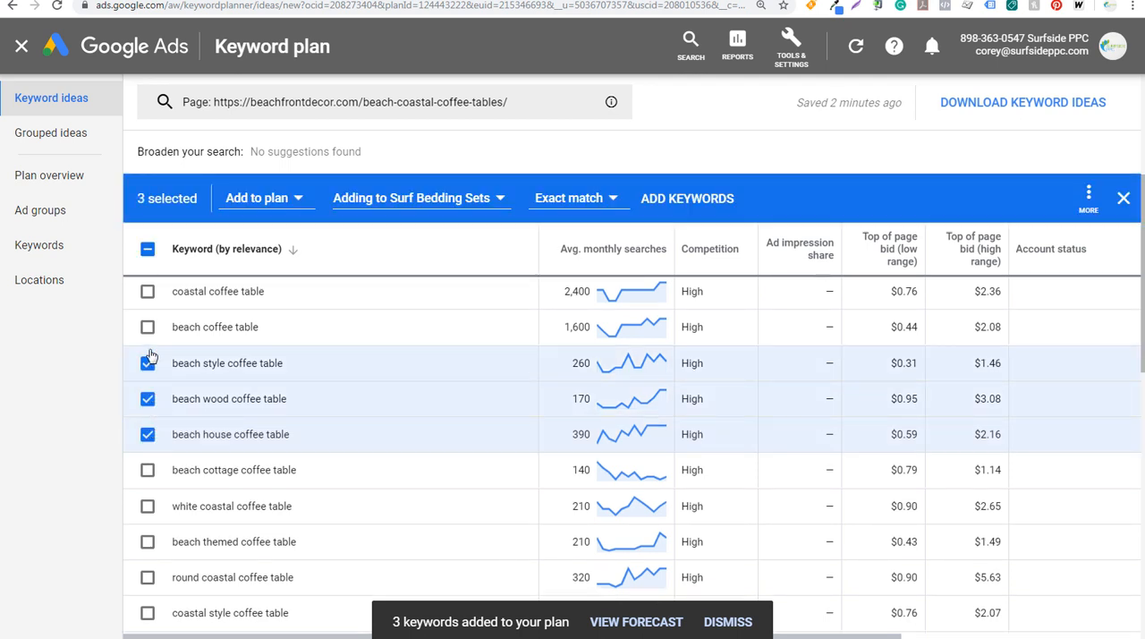
{"action": "left_click", "coordinate": [147, 327]}
{"action": "left_click", "coordinate": [147, 292]}
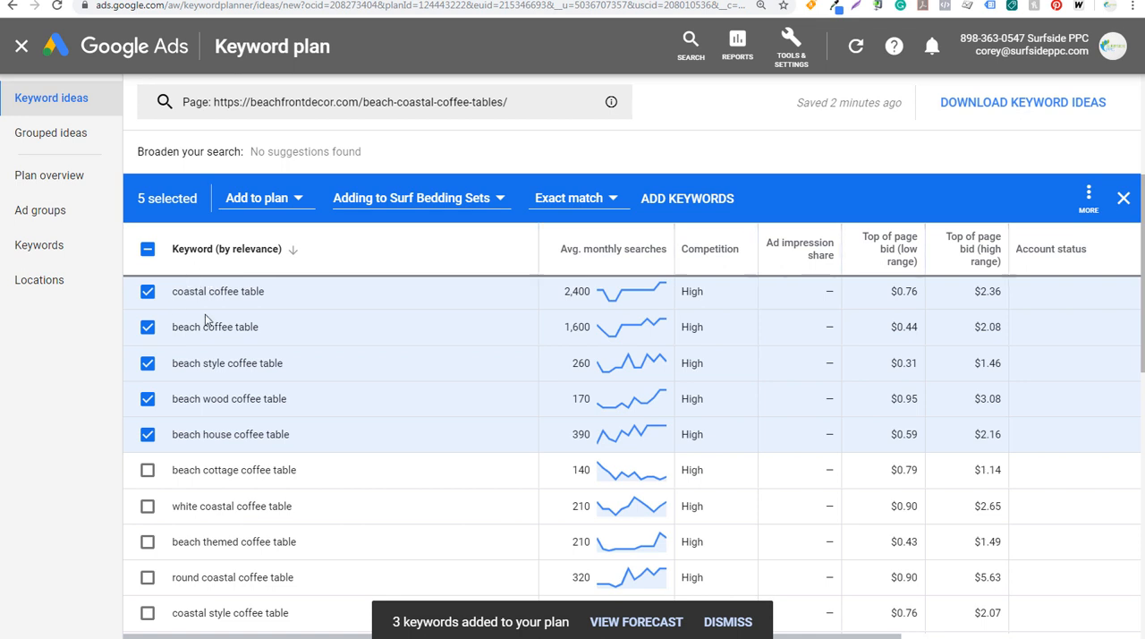
Also select the beach cottage, white coastal, beach themed, round coastal, coastal style, white beach and rustic coastal coffee table ideas, plus coastal coffee table sets
{"action": "scroll", "coordinate": [362, 392], "scroll_direction": "down", "scroll_amount": 2}
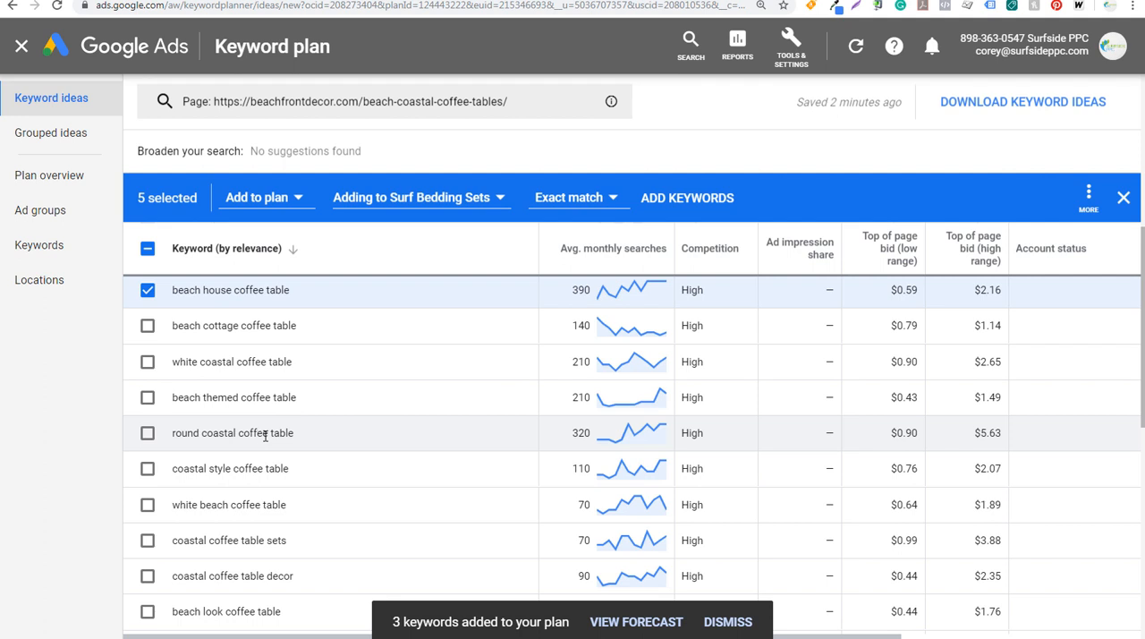
{"action": "left_click", "coordinate": [148, 325]}
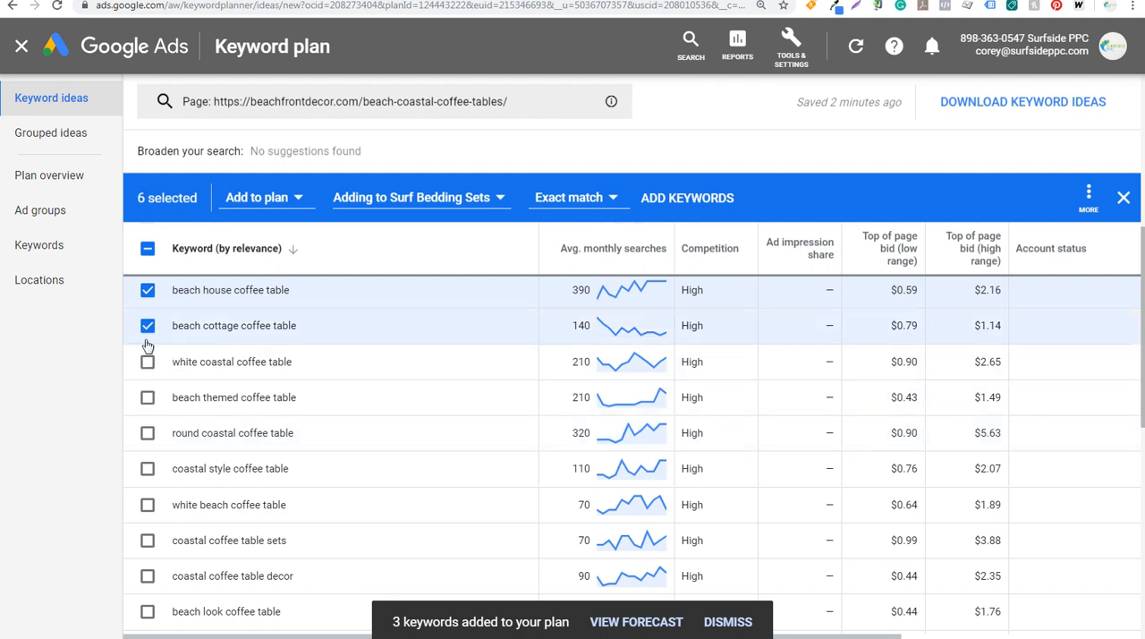
{"action": "left_click", "coordinate": [147, 362]}
{"action": "left_click", "coordinate": [148, 397]}
{"action": "left_click", "coordinate": [147, 433]}
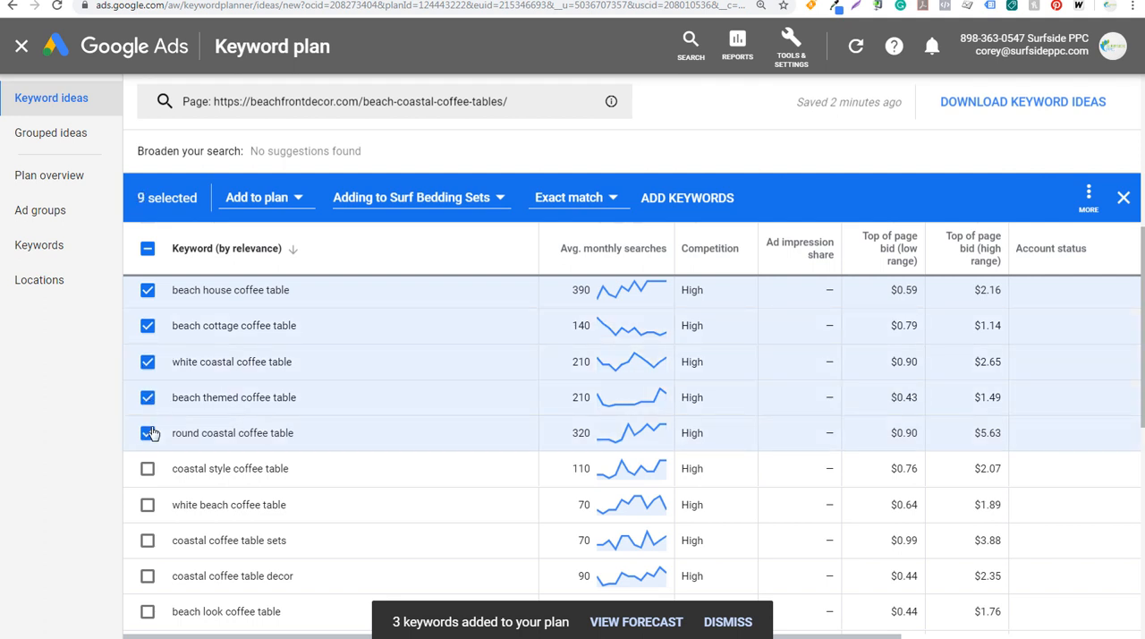
{"action": "left_click", "coordinate": [148, 468]}
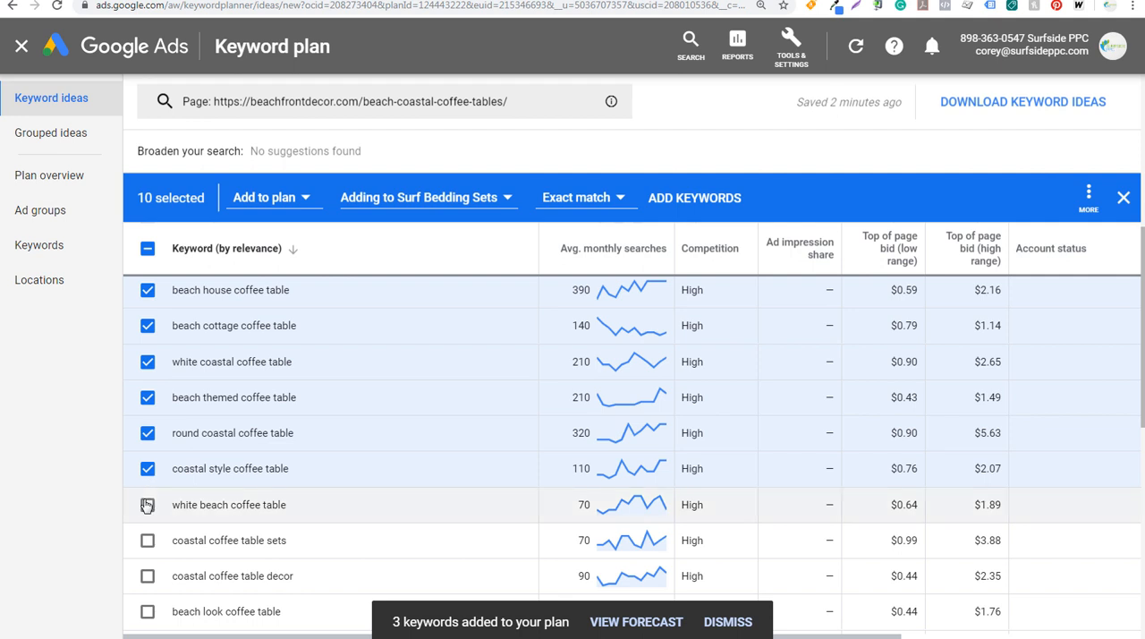
{"action": "left_click", "coordinate": [148, 504]}
{"action": "left_click", "coordinate": [147, 540]}
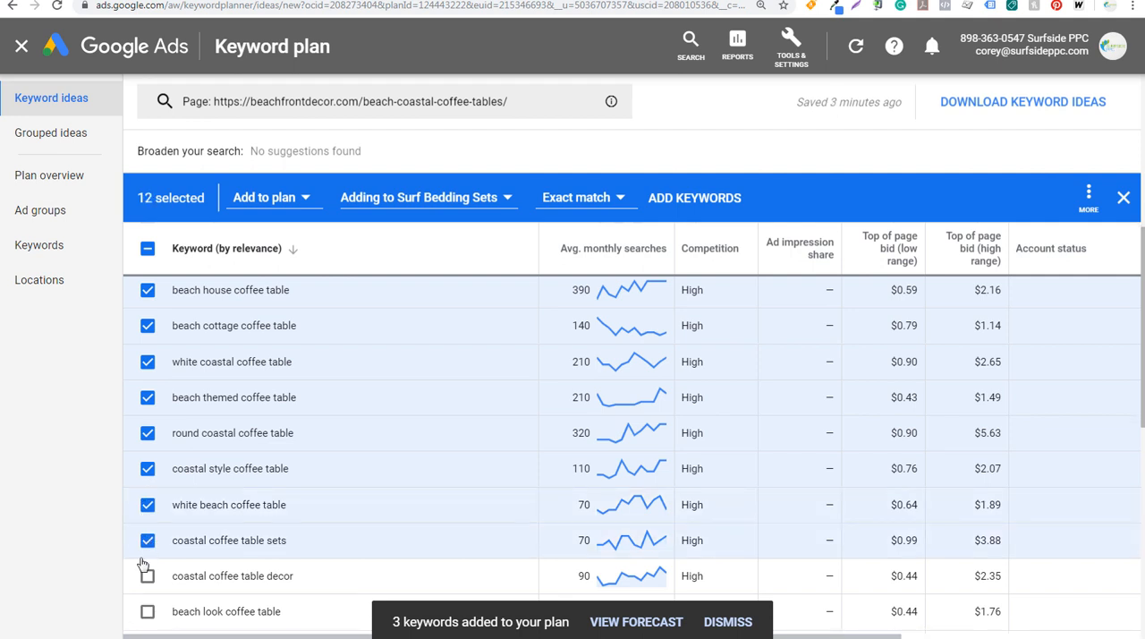
{"action": "scroll", "coordinate": [143, 564], "scroll_direction": "down", "scroll_amount": 2}
{"action": "left_click", "coordinate": [147, 537]}
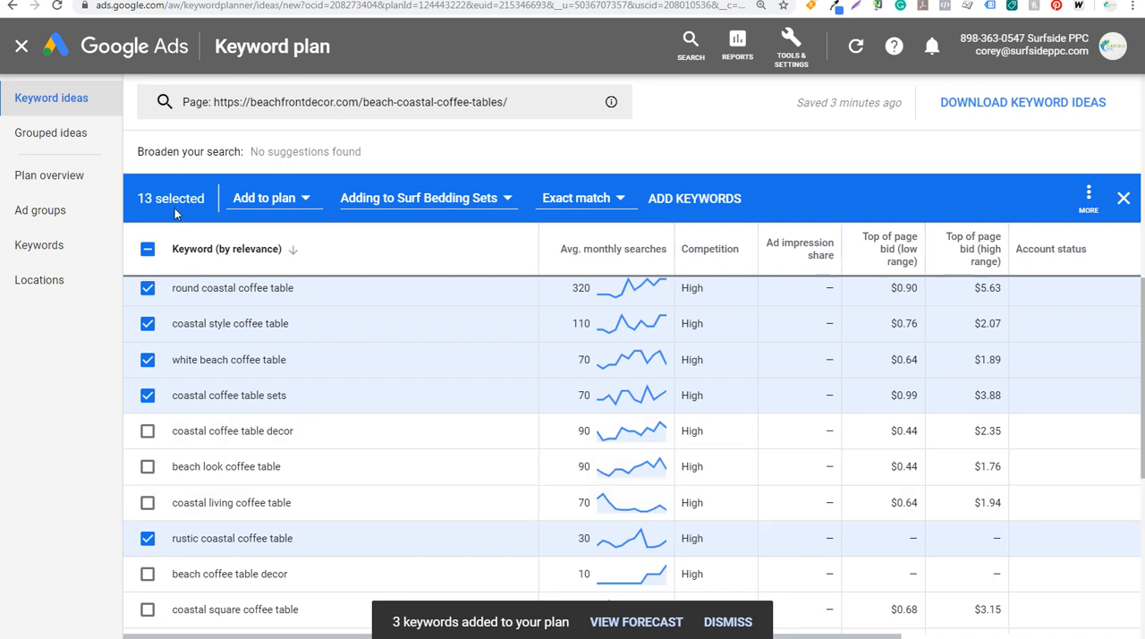
Create a new ad group named Coastal-Beach Coffee Tables as the destination for the selected keywords
{"action": "scroll", "coordinate": [230, 378], "scroll_direction": "down", "scroll_amount": 5}
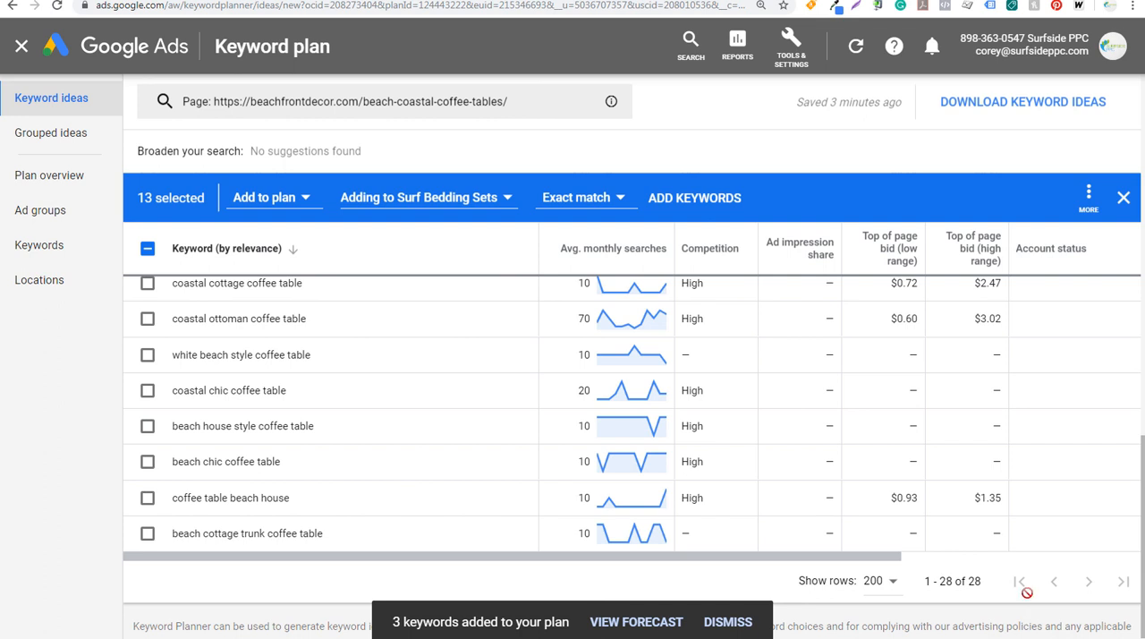
{"action": "scroll", "coordinate": [384, 320], "scroll_direction": "up", "scroll_amount": 2}
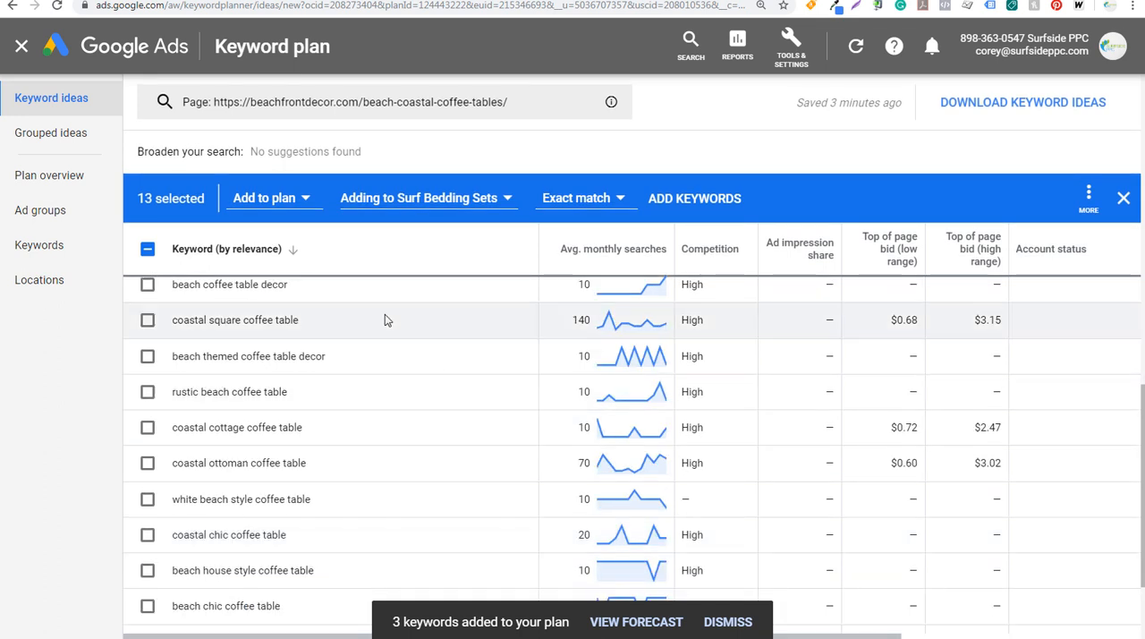
{"action": "left_click", "coordinate": [421, 198]}
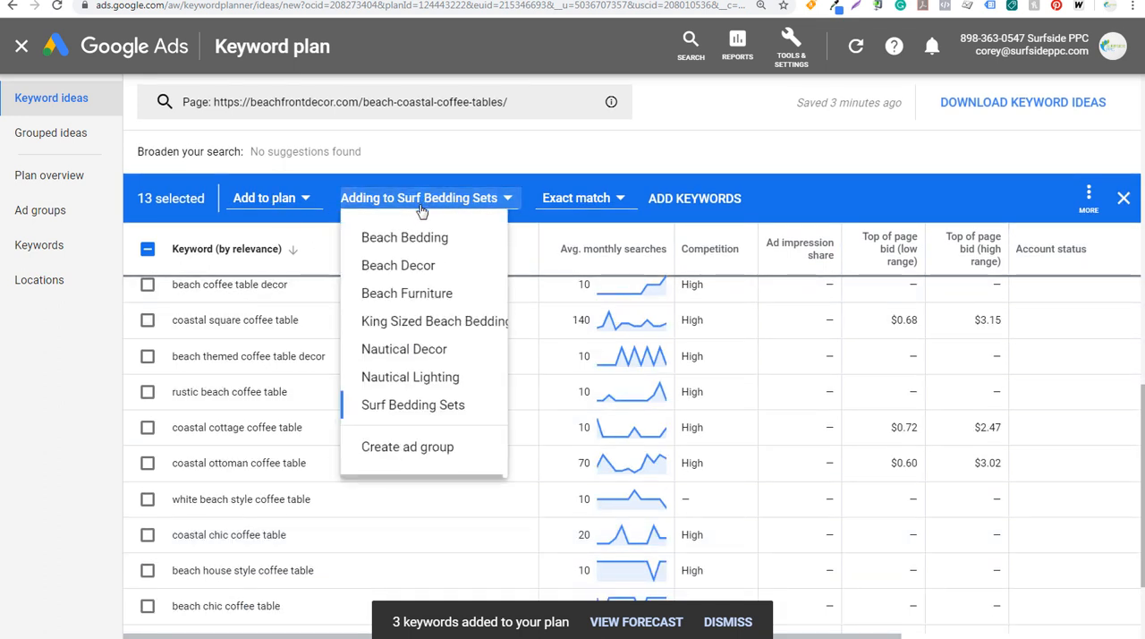
{"action": "left_click", "coordinate": [438, 444]}
{"action": "type", "text": "Coa"}
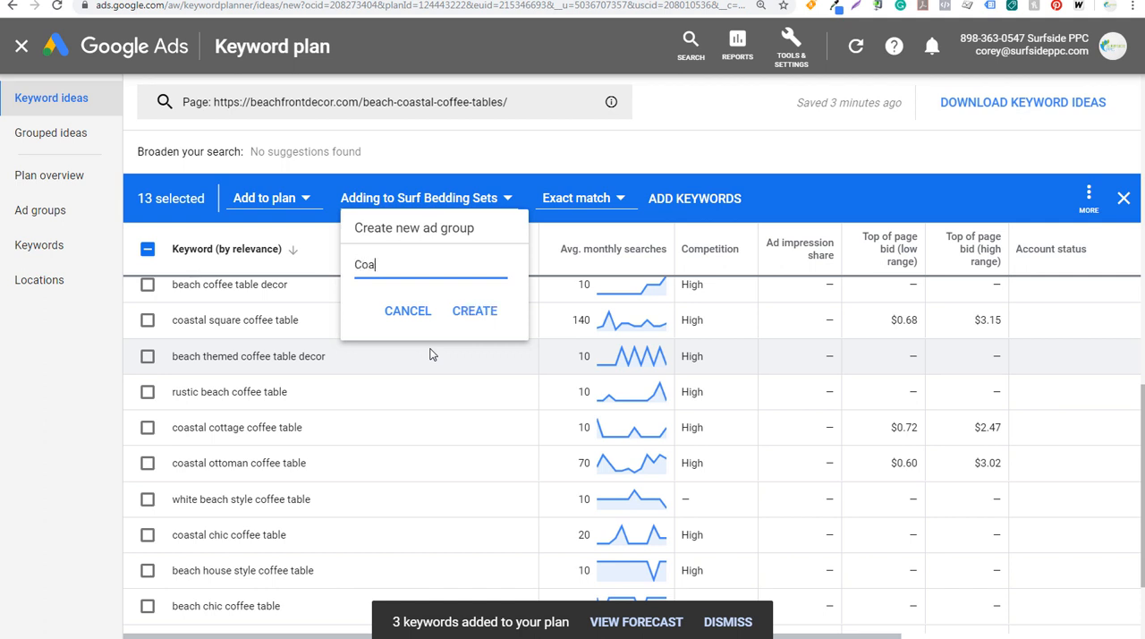
{"action": "type", "text": "stal-Beach Coffee Tables"}
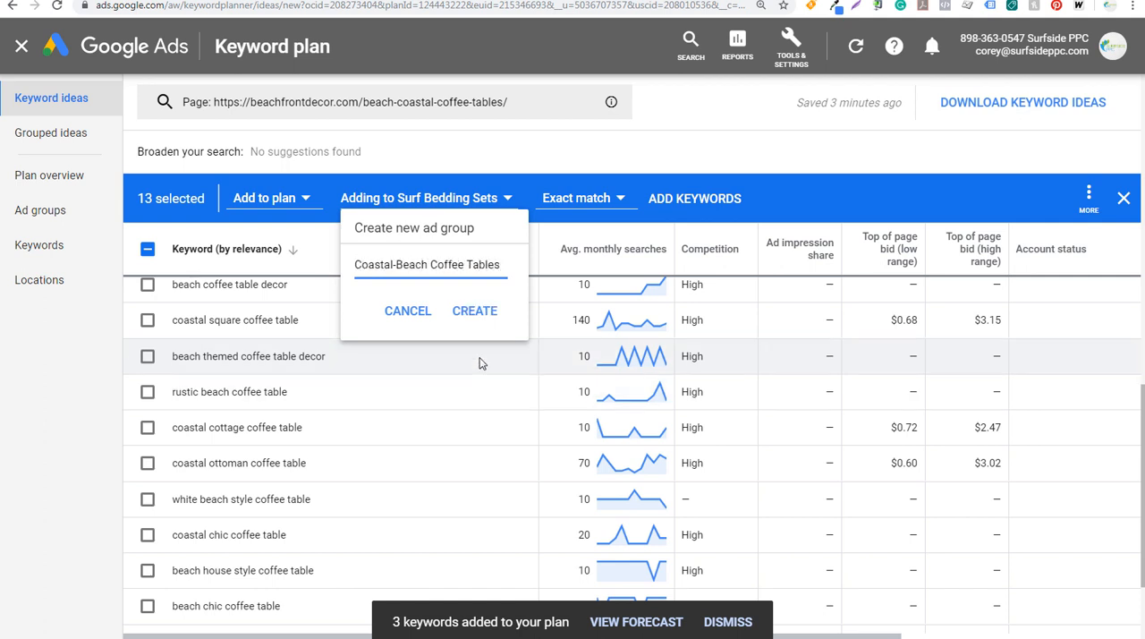
{"action": "left_click", "coordinate": [478, 313]}
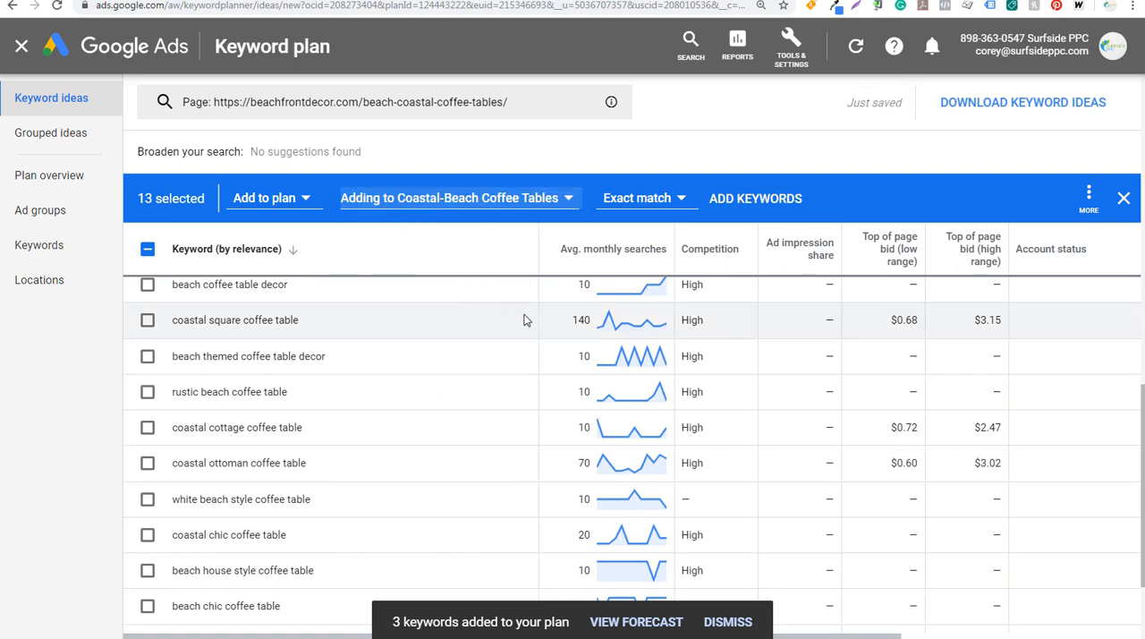
Review the selected coffee table keywords against the Coastal Coffee Tables page on beachfrontdecor.com and check the website search settings
{"action": "scroll", "coordinate": [408, 331], "scroll_direction": "up", "scroll_amount": 5}
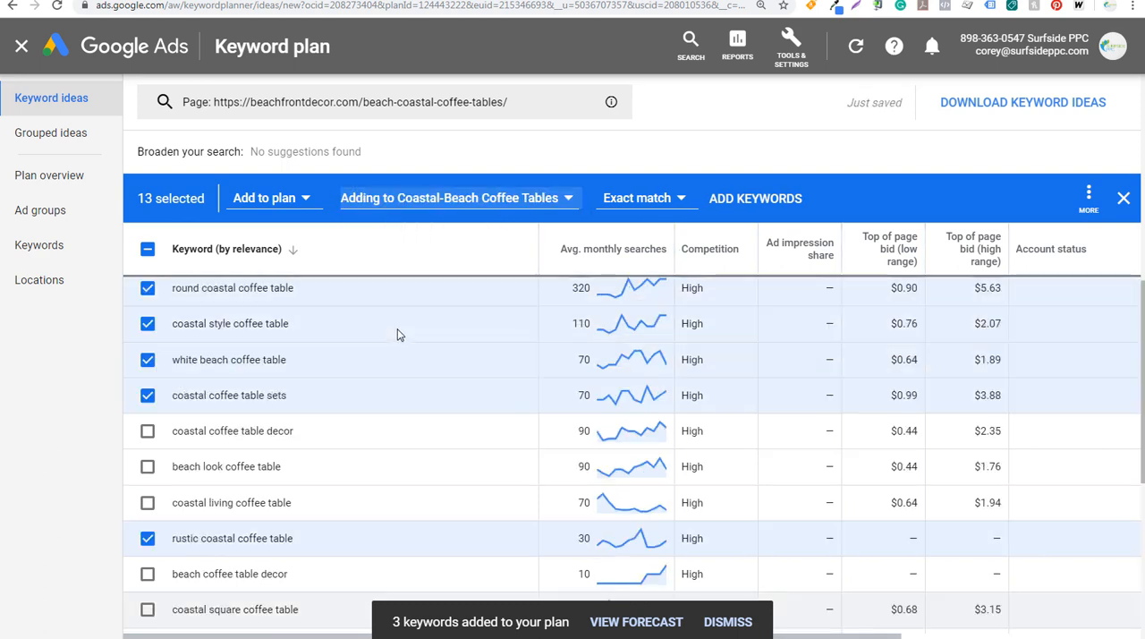
{"action": "scroll", "coordinate": [394, 347], "scroll_direction": "up", "scroll_amount": 2}
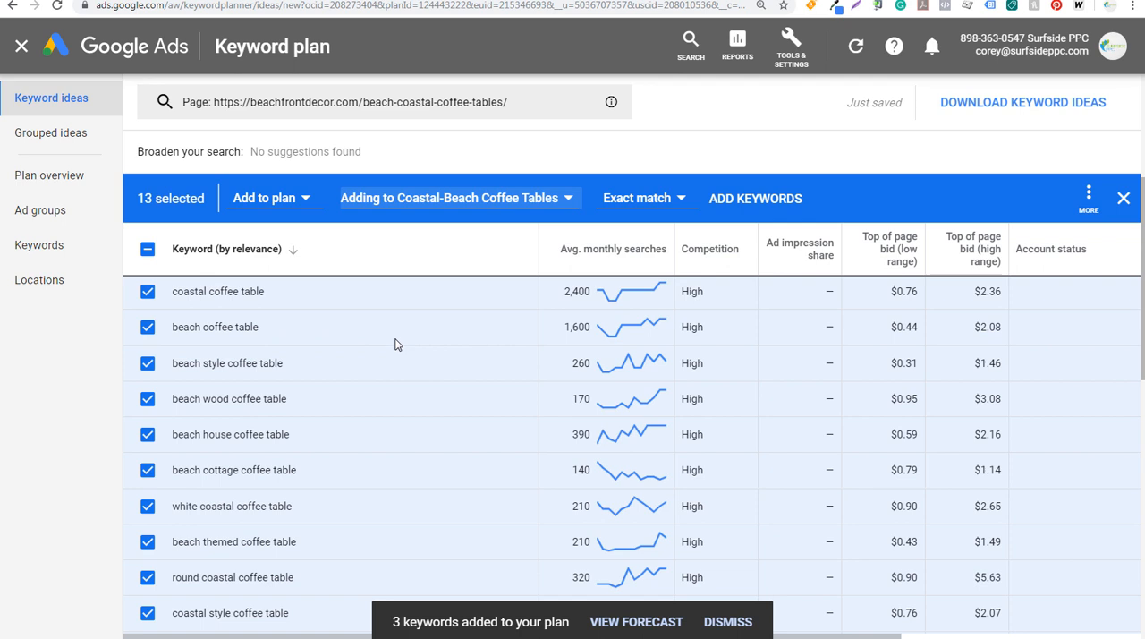
{"action": "left_click", "coordinate": [215, 1]}
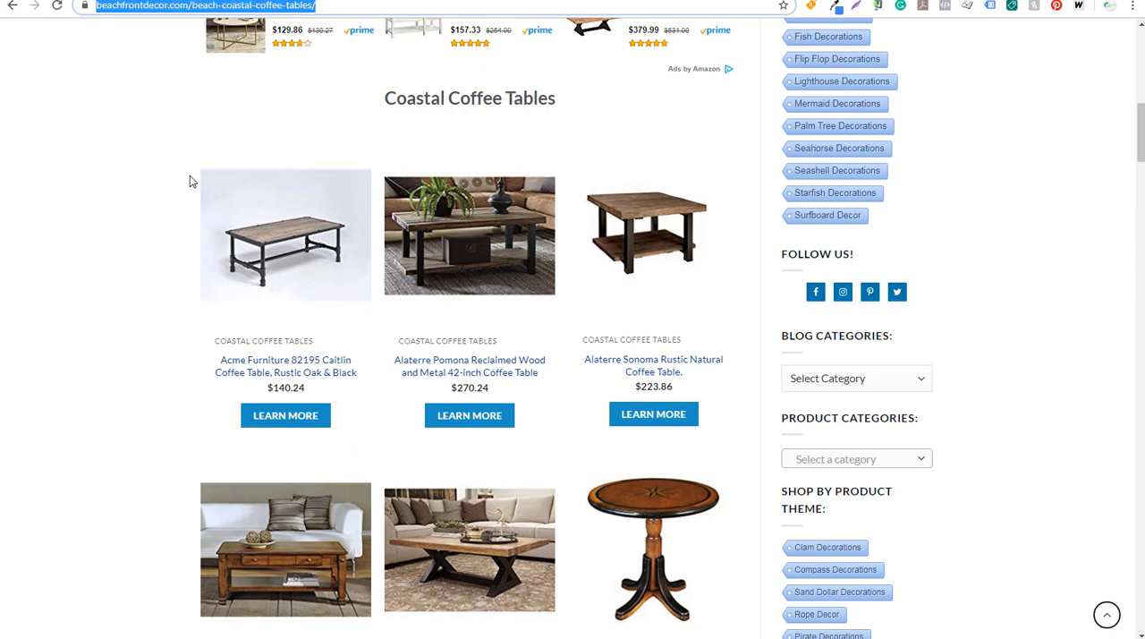
{"action": "left_click", "coordinate": [130, 1]}
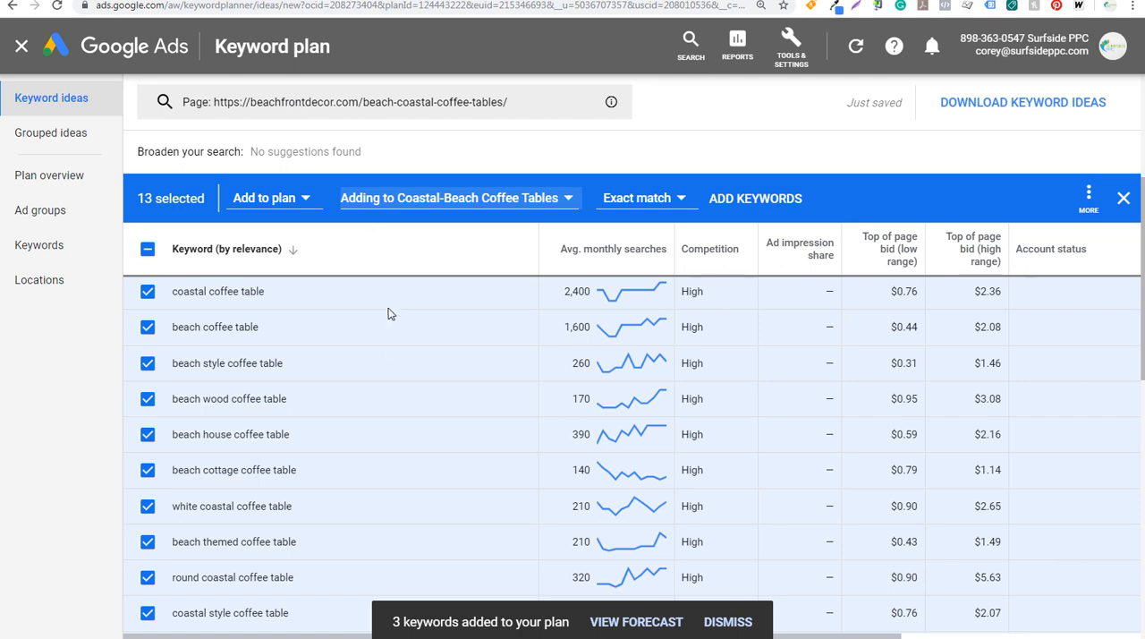
{"action": "scroll", "coordinate": [431, 332], "scroll_direction": "down", "scroll_amount": 2}
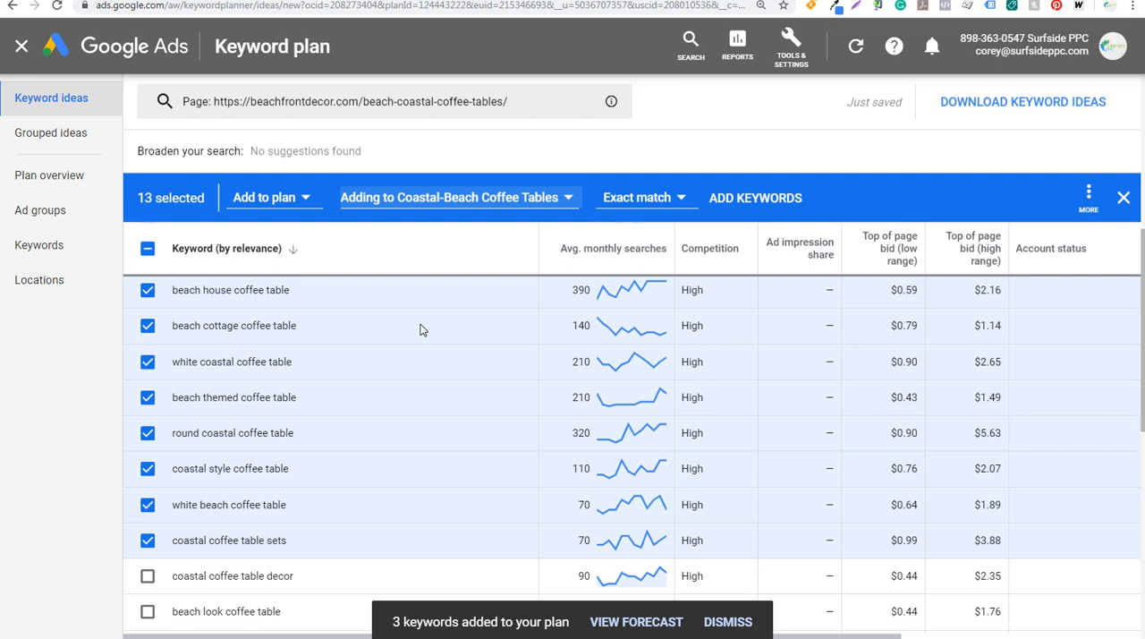
{"action": "left_click", "coordinate": [390, 102]}
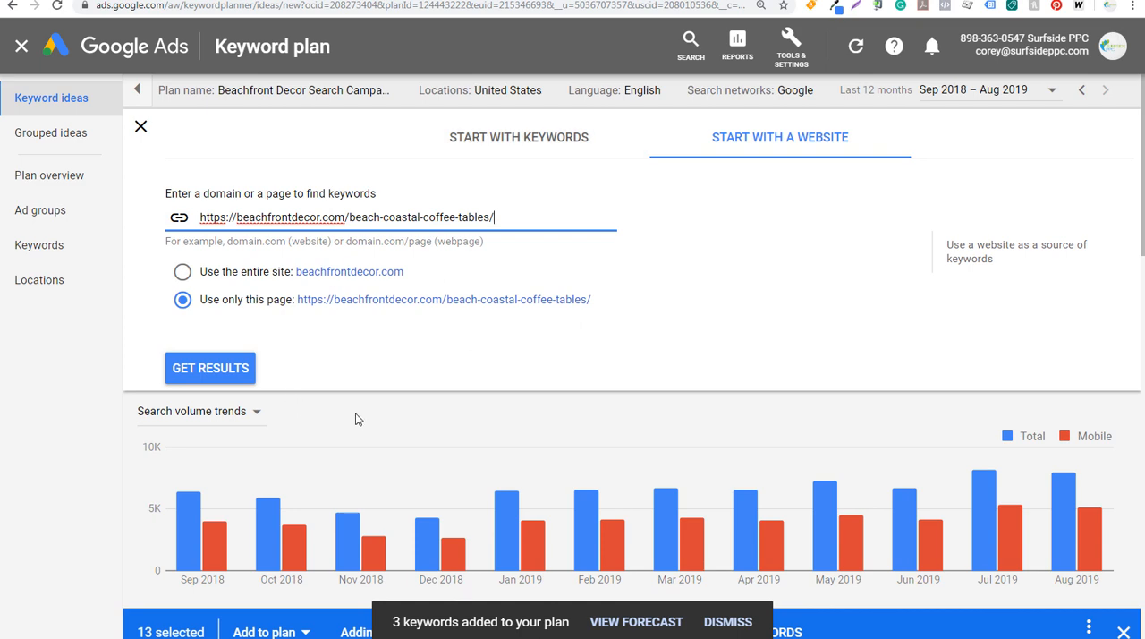
{"action": "left_click", "coordinate": [143, 129]}
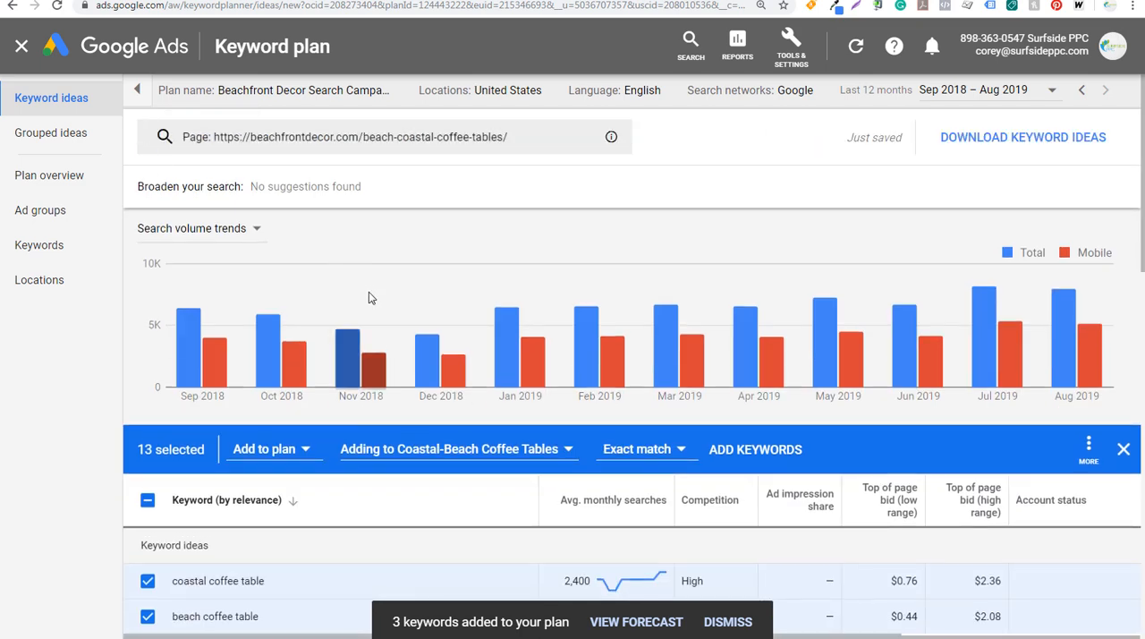
Add the selected coffee table keywords to the plan as exact match in the Coastal-Beach Coffee Tables ad group
{"action": "scroll", "coordinate": [368, 295], "scroll_direction": "down", "scroll_amount": 3}
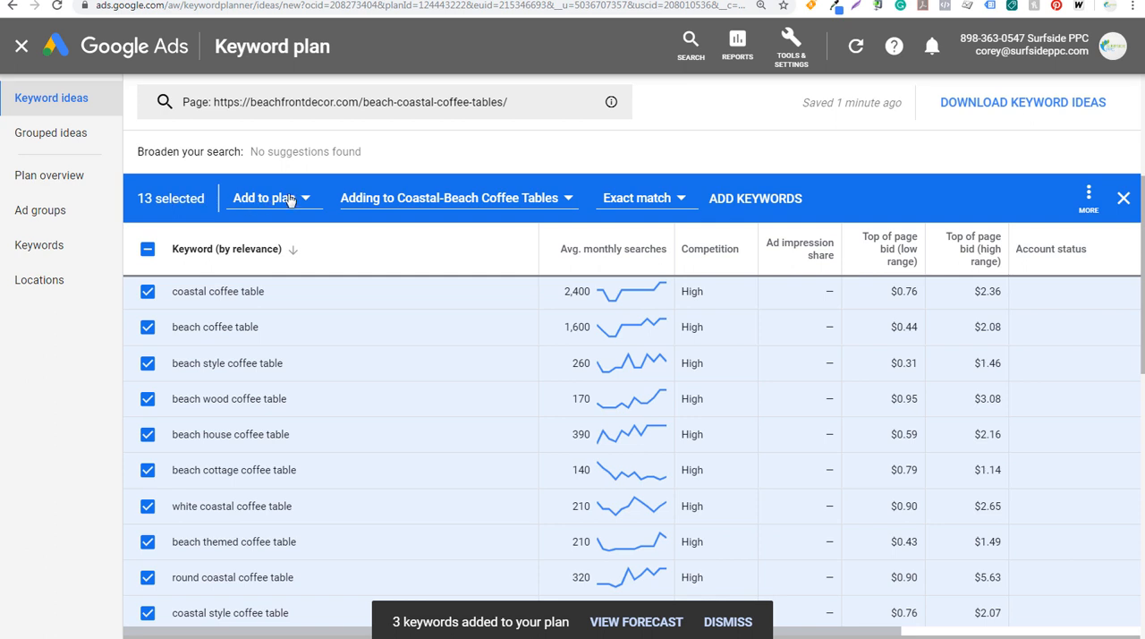
{"action": "left_click", "coordinate": [743, 197]}
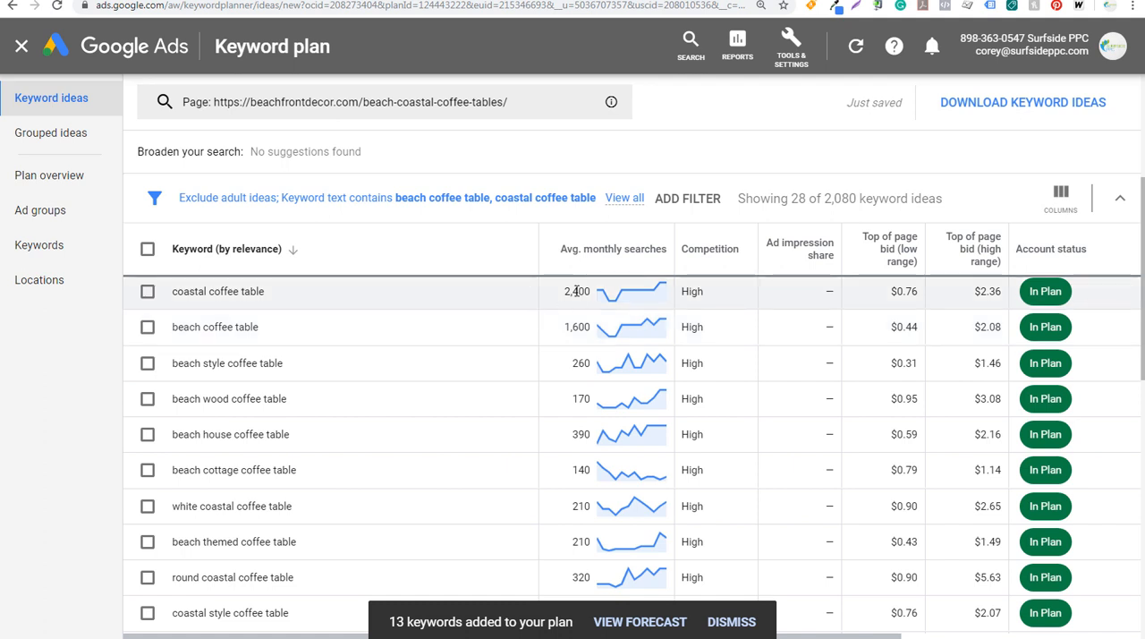
Start a new keyword search with the seed keywords beach decor and coastal decor
{"action": "scroll", "coordinate": [718, 538], "scroll_direction": "up", "scroll_amount": 3}
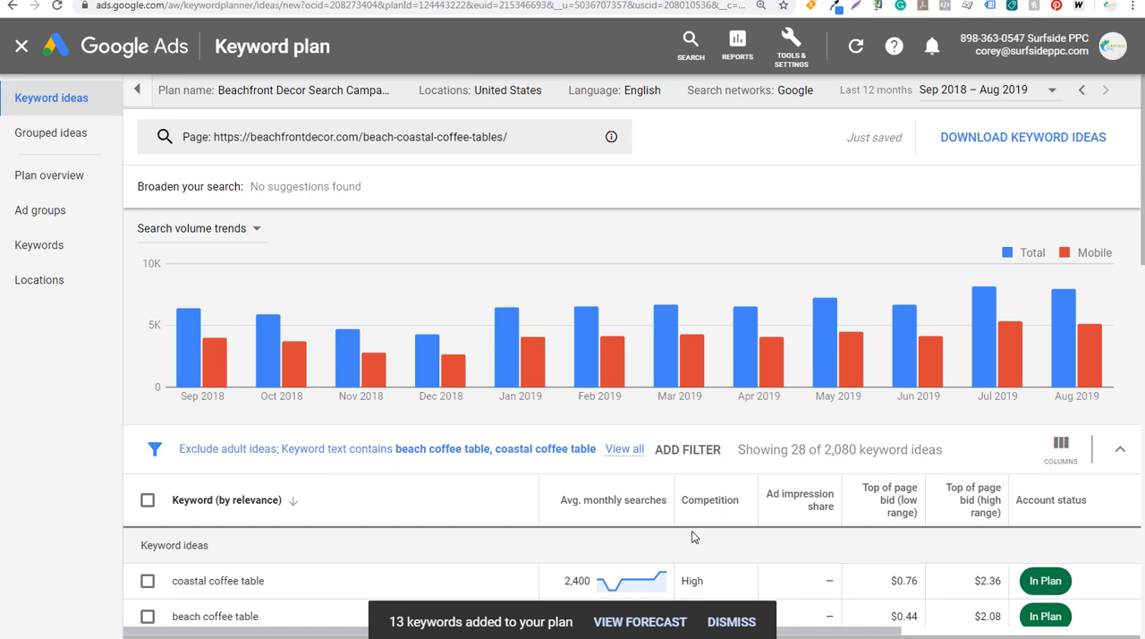
{"action": "left_click", "coordinate": [358, 134]}
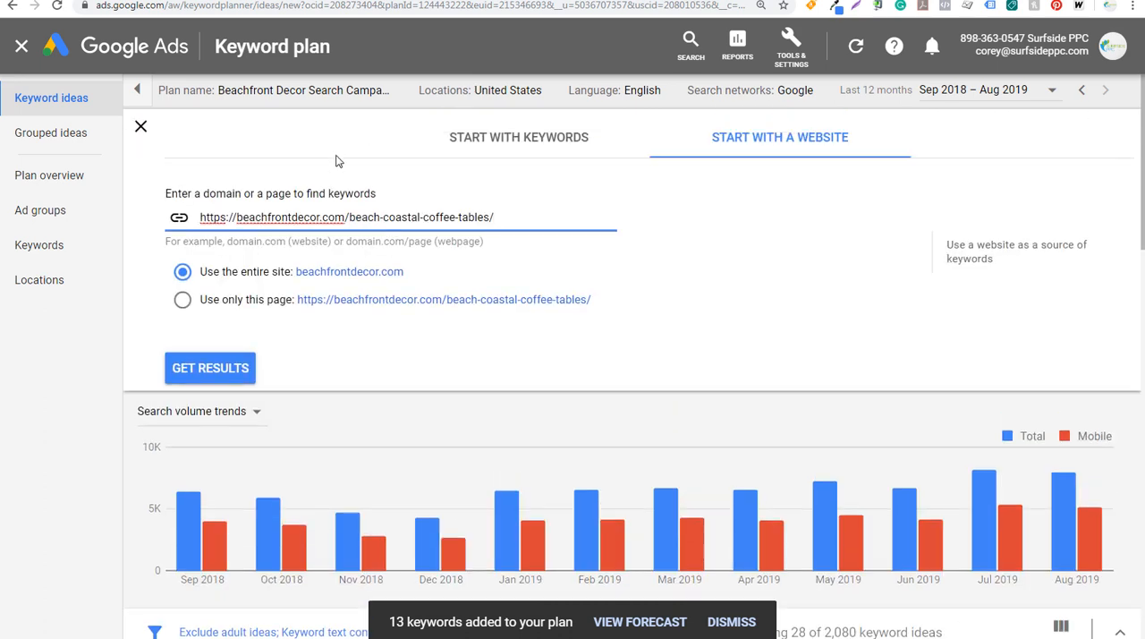
{"action": "left_click", "coordinate": [475, 143]}
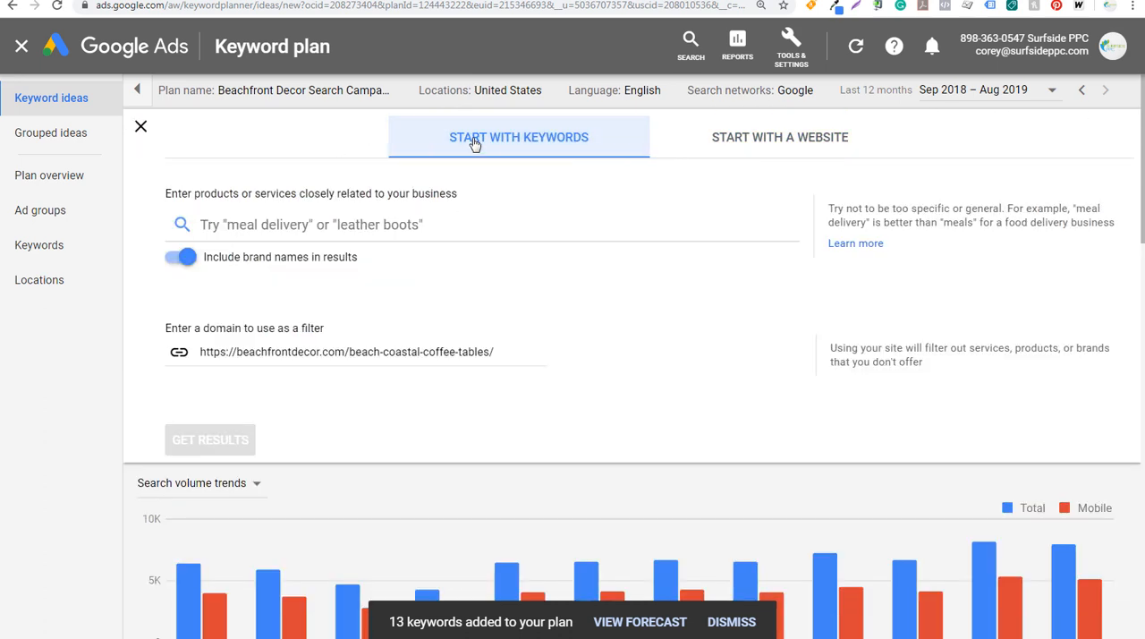
{"action": "left_click", "coordinate": [711, 139]}
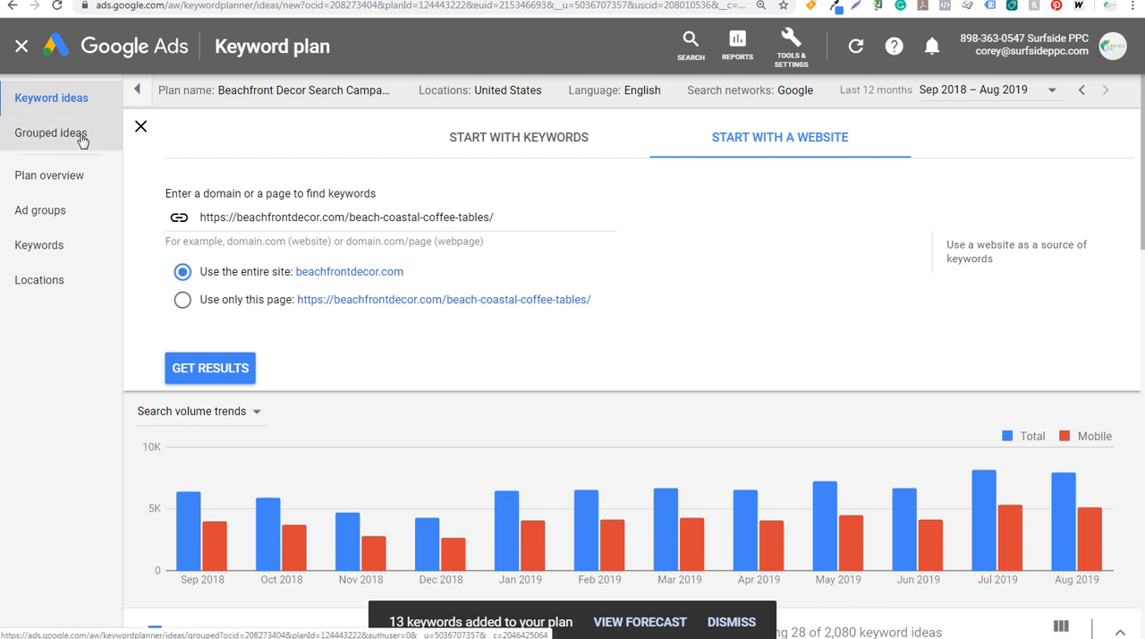
{"action": "left_click", "coordinate": [475, 143]}
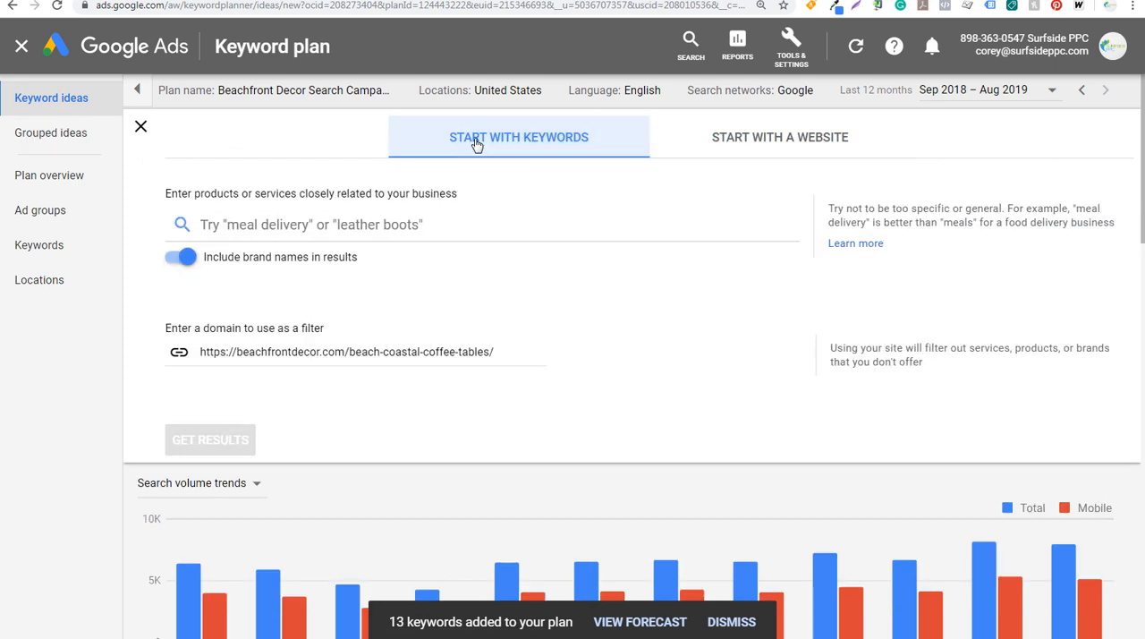
{"action": "left_click", "coordinate": [378, 220]}
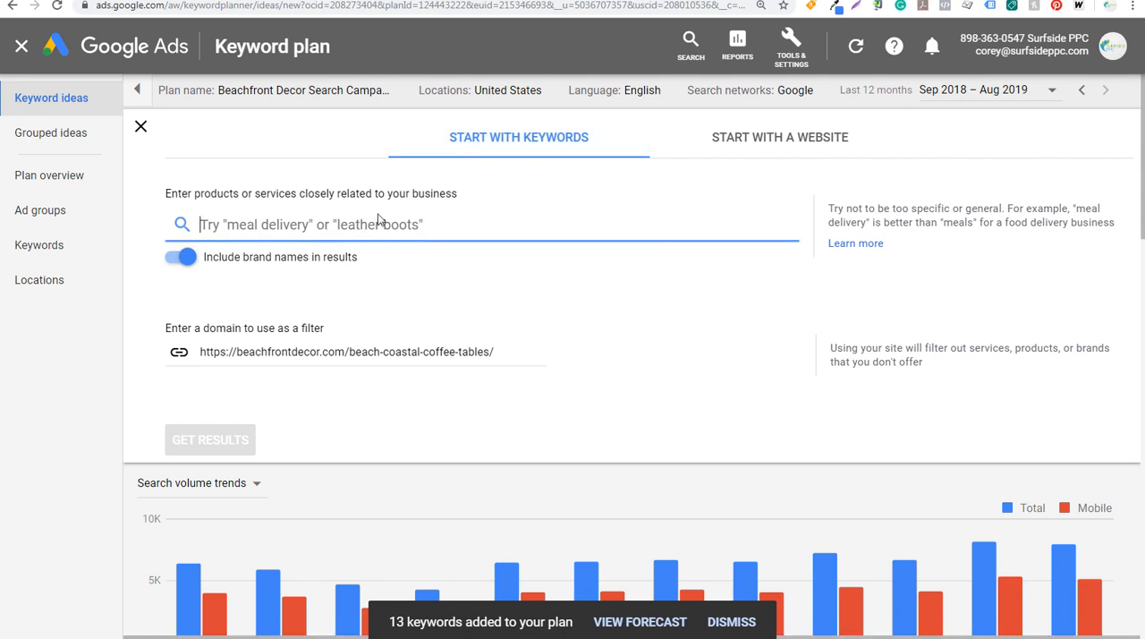
{"action": "type", "text": "beach decor"}
{"action": "key", "text": "Return"}
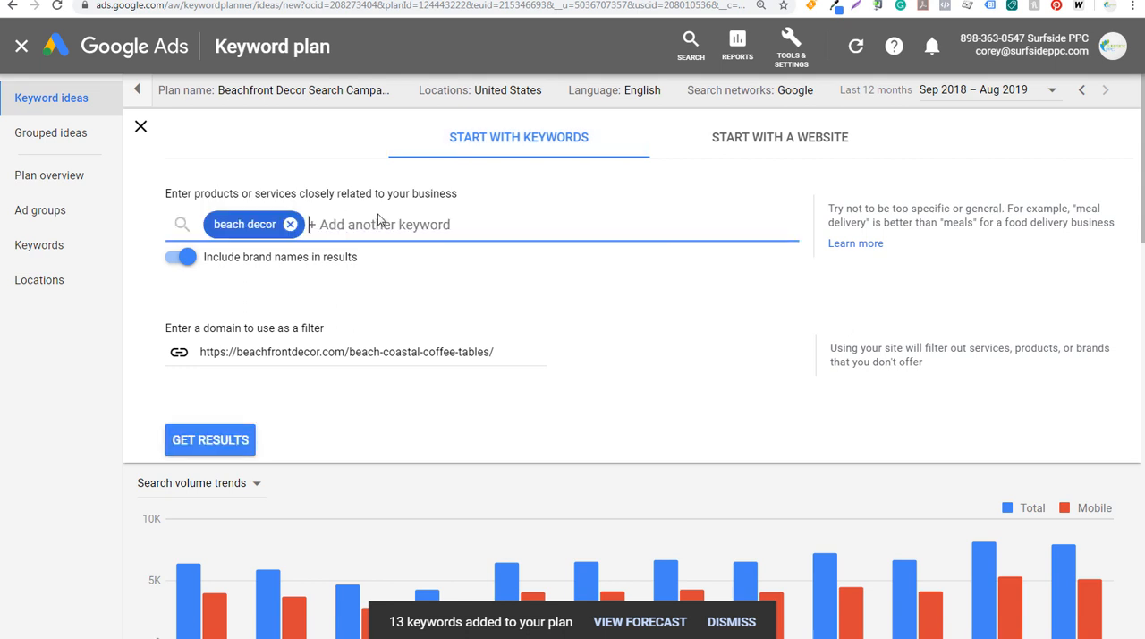
{"action": "type", "text": "coastal decor"}
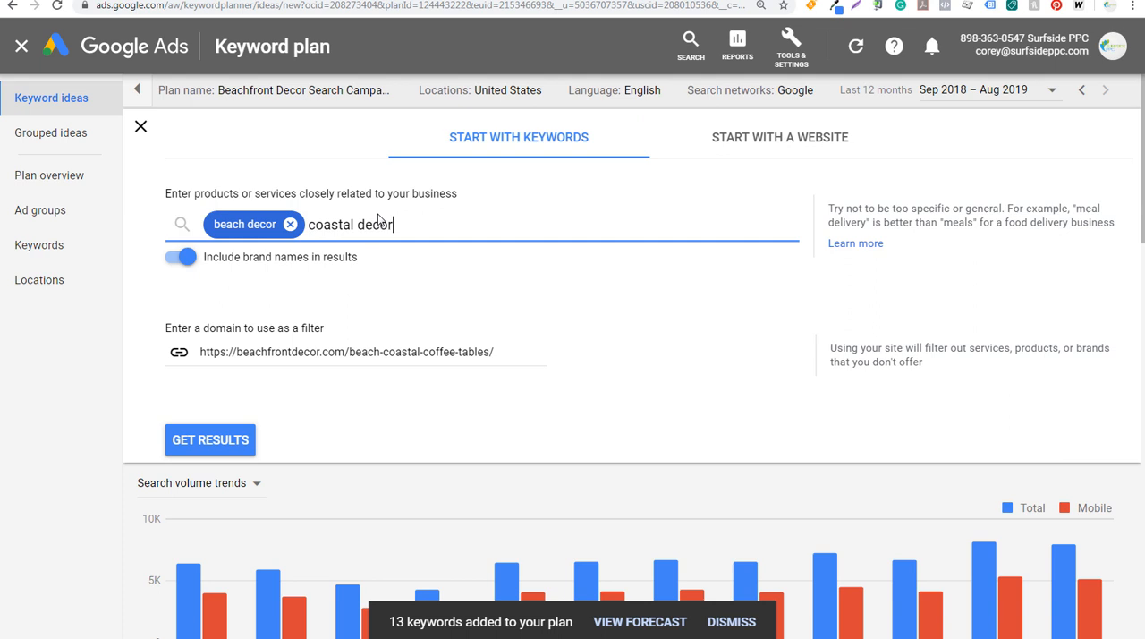
Clear the coffee tables page from the domain filter and get the keyword ideas for the seed keywords
{"action": "left_click_drag", "start_coordinate": [502, 351], "coordinate": [198, 351]}
{"action": "key", "text": "BackSpace"}
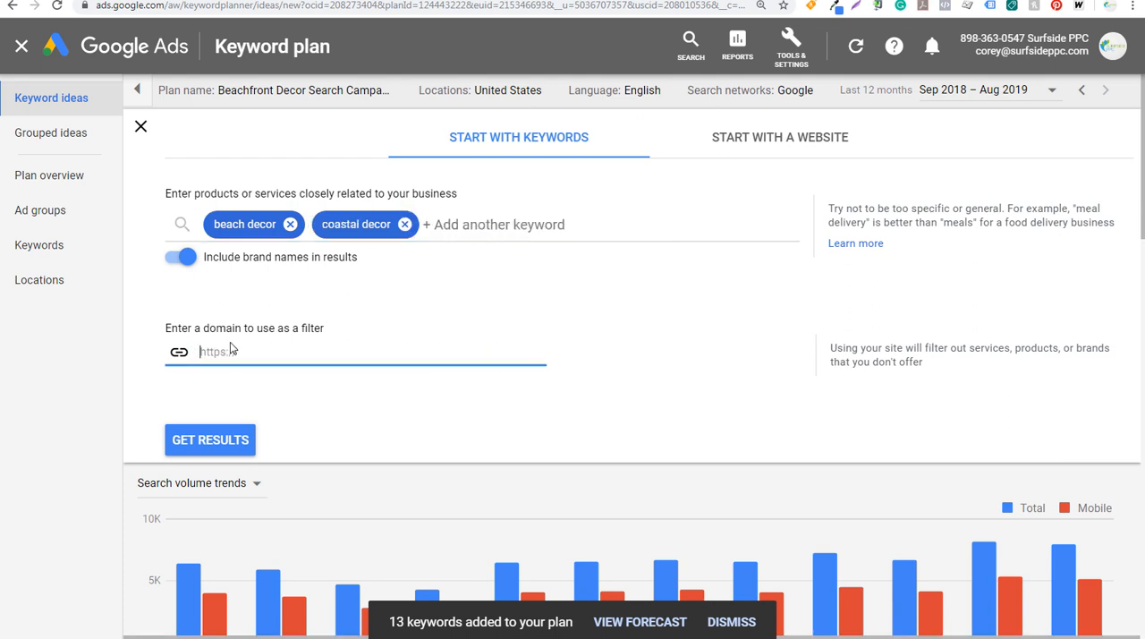
{"action": "left_click", "coordinate": [216, 457]}
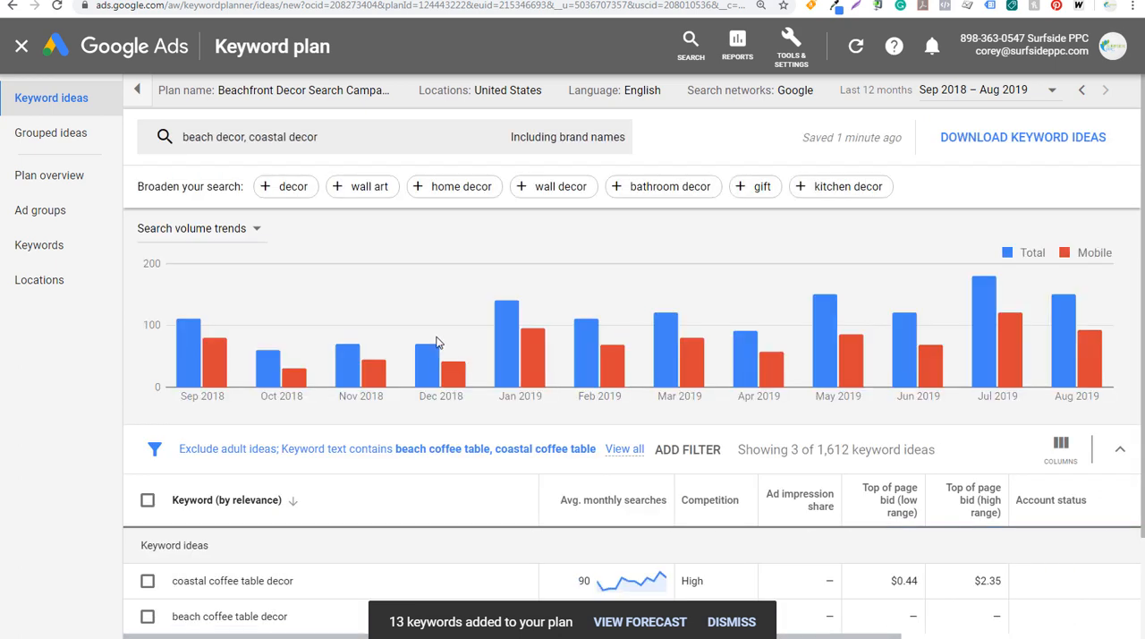
Show the ideas as grouped and remove the keyword text filter for beach coffee table and coastal coffee table
{"action": "left_click", "coordinate": [63, 137]}
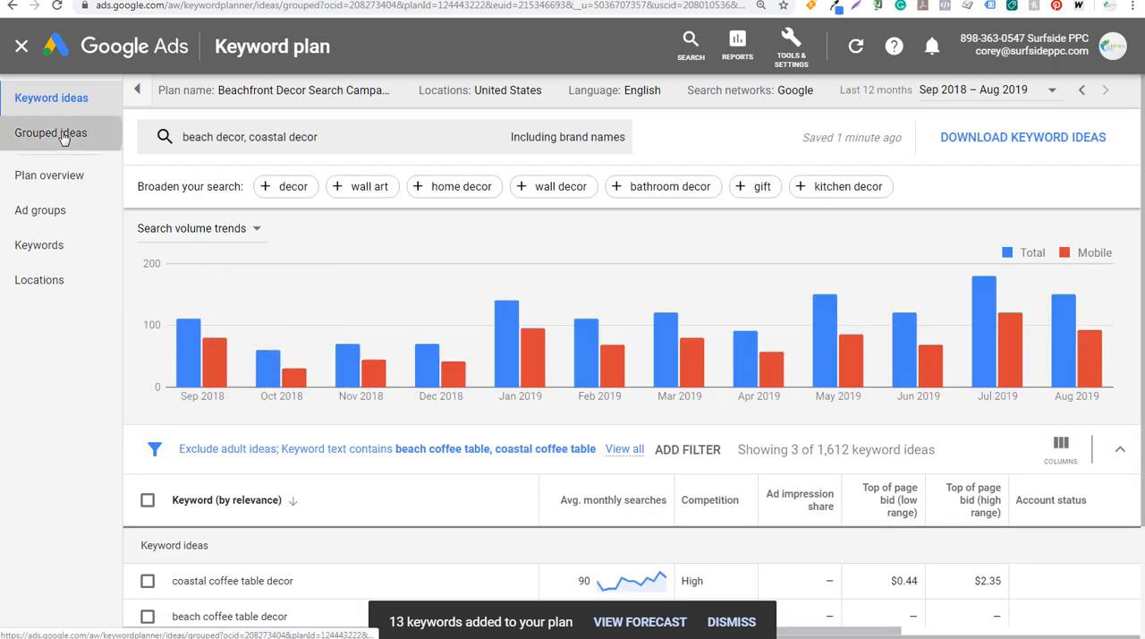
{"action": "scroll", "coordinate": [402, 336], "scroll_direction": "down", "scroll_amount": 1}
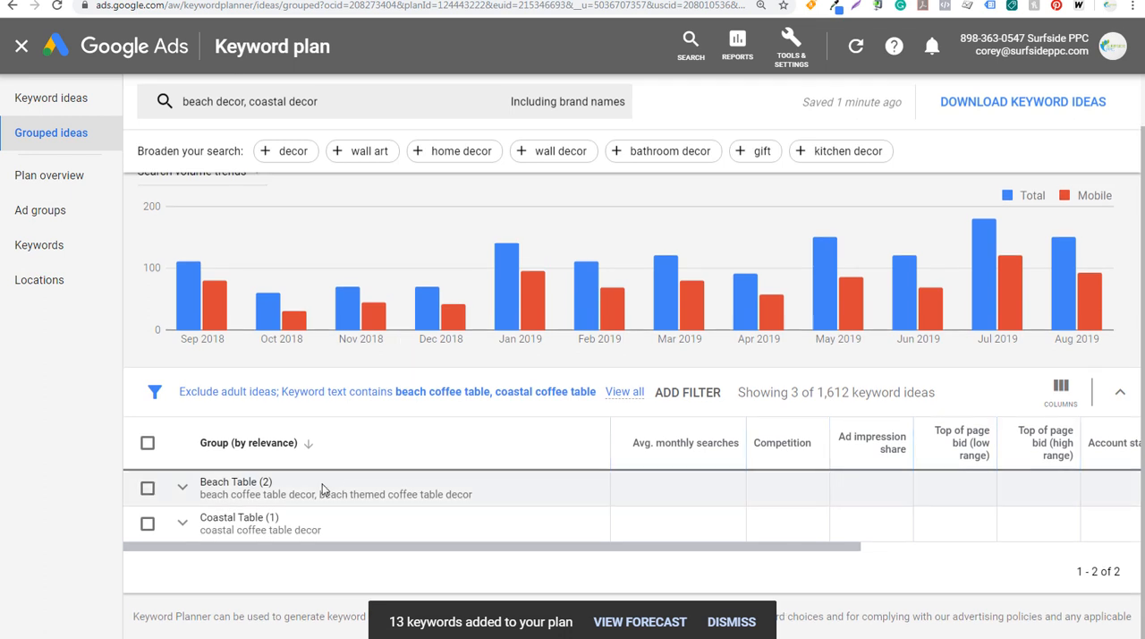
{"action": "left_click", "coordinate": [331, 392]}
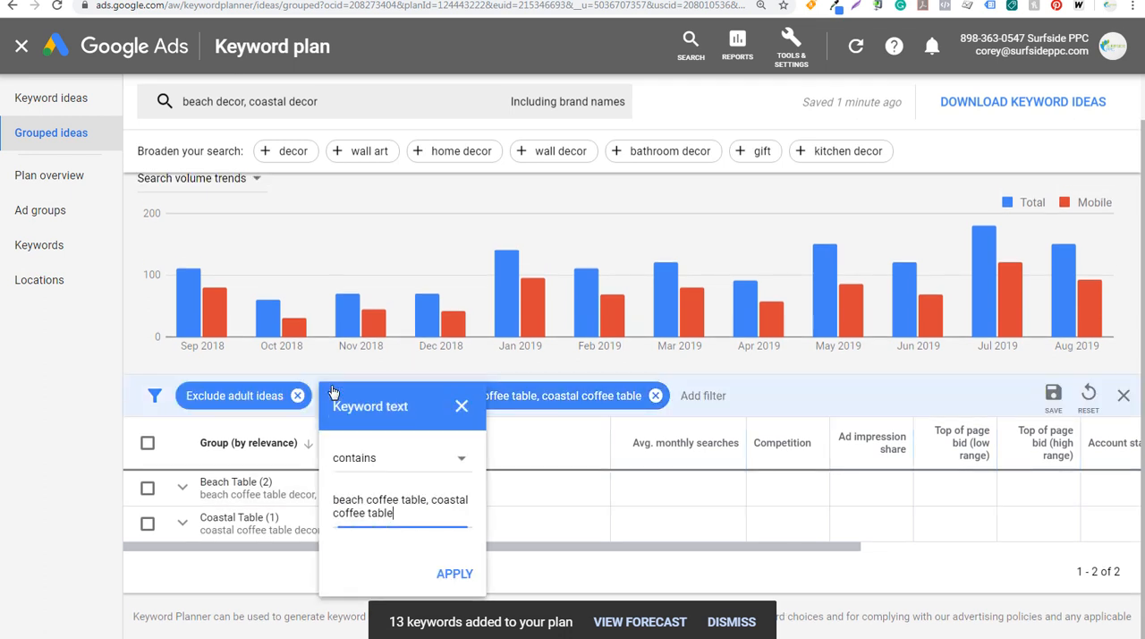
{"action": "left_click", "coordinate": [657, 396]}
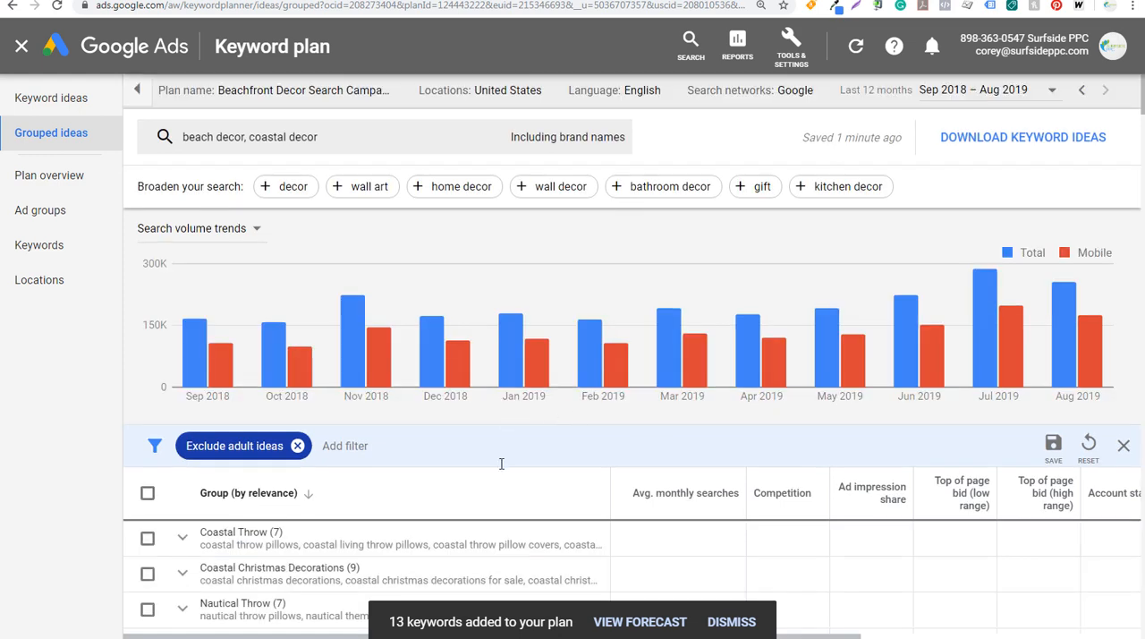
In the Coastal Christmas Decorations group, select coastal christmas decorations, its for sale and tree variants, and the coastal themed and coastal outdoor christmas decorations keywords
{"action": "scroll", "coordinate": [501, 463], "scroll_direction": "down", "scroll_amount": 3}
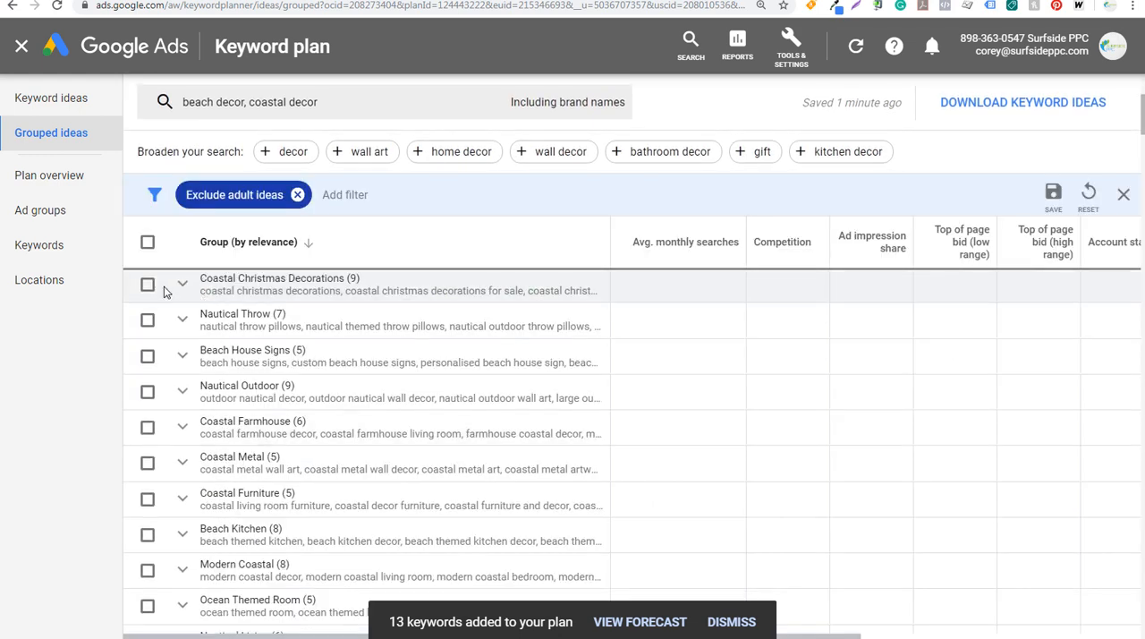
{"action": "left_click", "coordinate": [181, 283]}
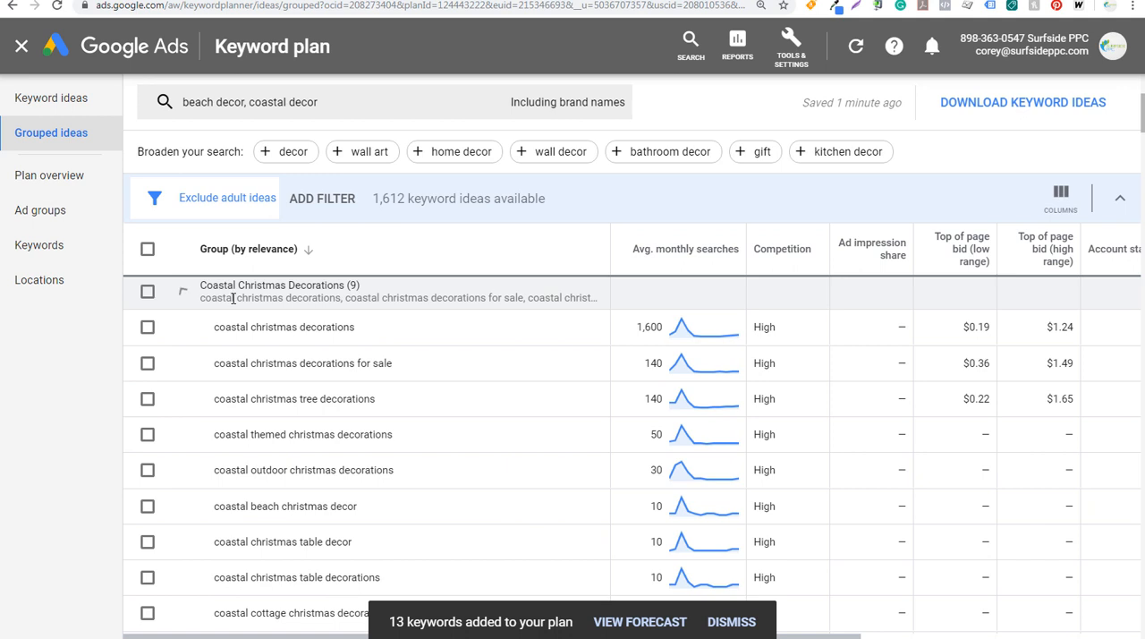
{"action": "left_click", "coordinate": [147, 328]}
{"action": "left_click", "coordinate": [148, 363]}
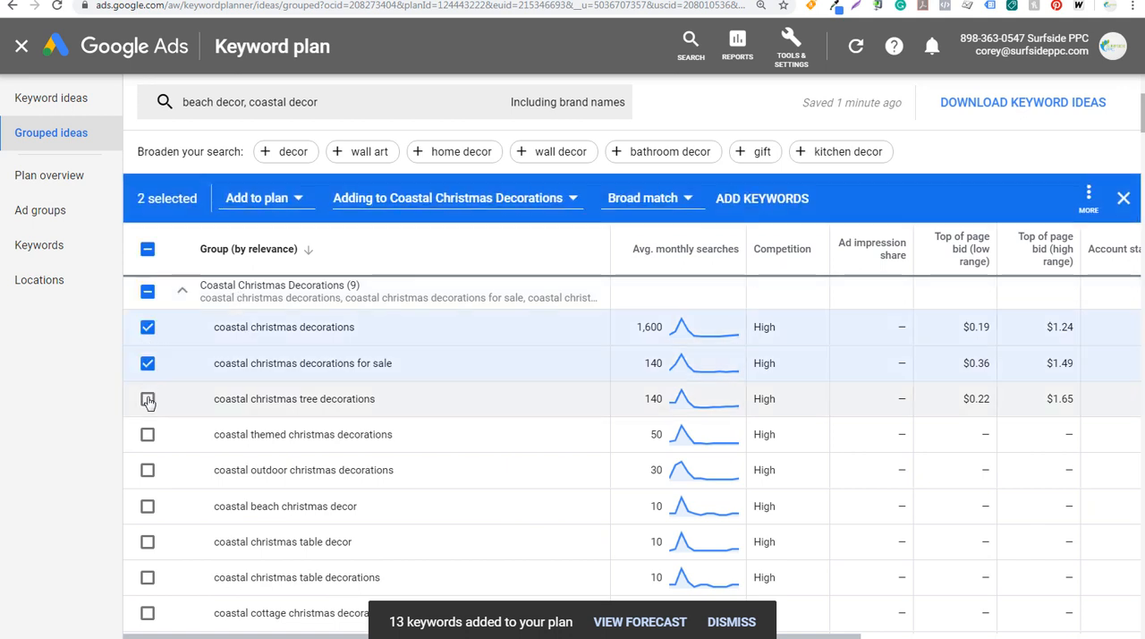
{"action": "left_click", "coordinate": [148, 399]}
{"action": "left_click", "coordinate": [147, 434]}
{"action": "left_click", "coordinate": [148, 470]}
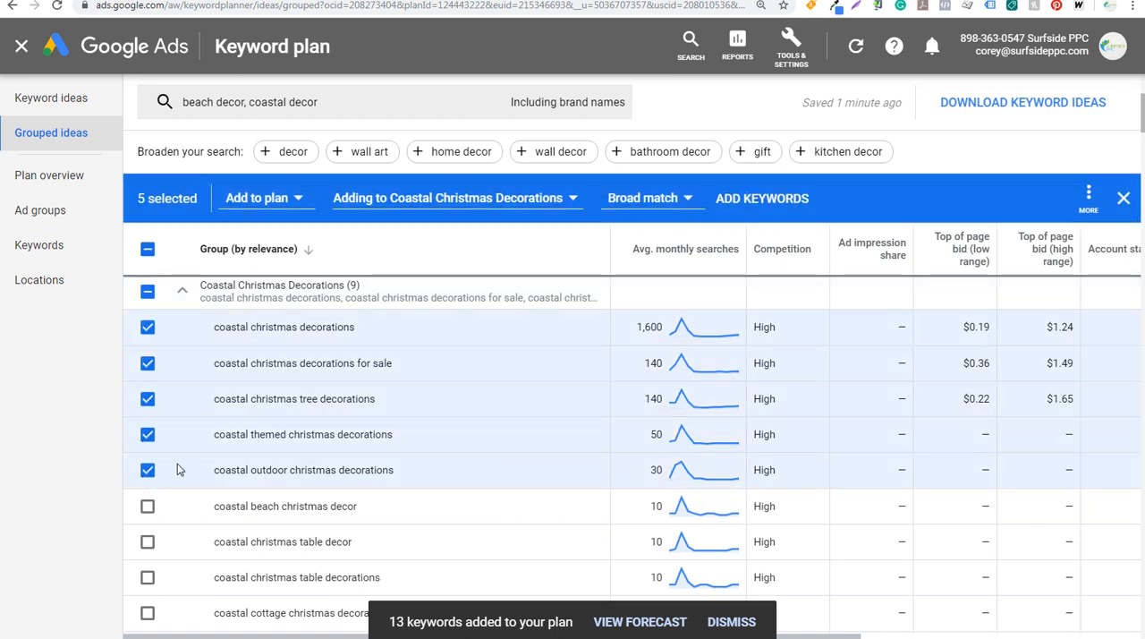
Add the selected Christmas keywords to the plan as exact match in the Coastal Christmas Decorations ad group, and collapse the group
{"action": "left_click", "coordinate": [388, 202]}
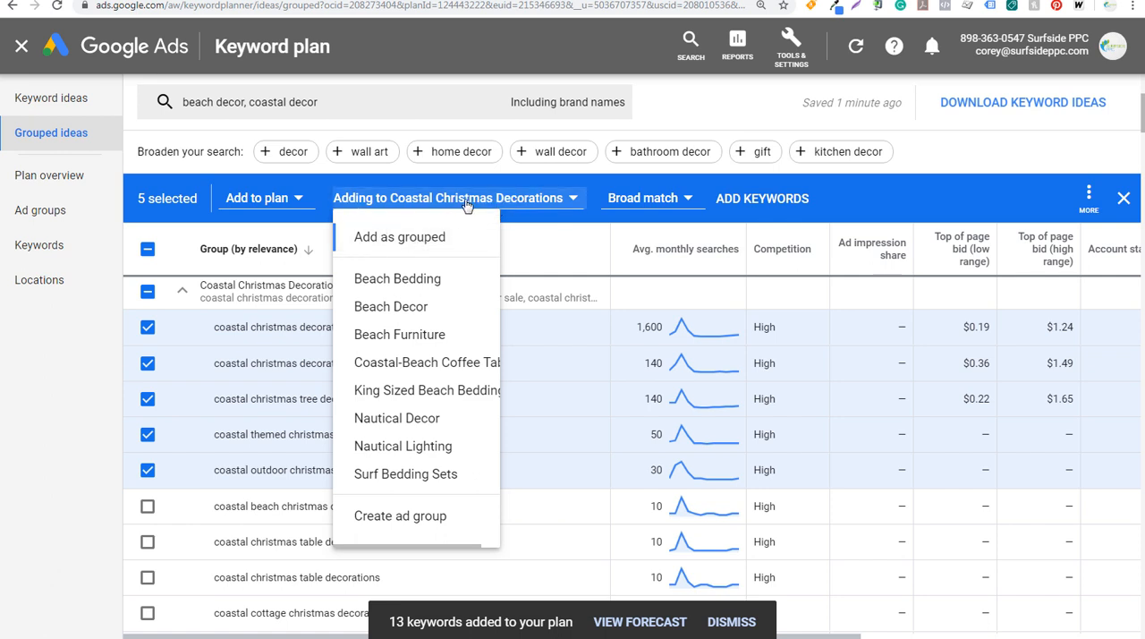
{"action": "left_click", "coordinate": [639, 198]}
{"action": "left_click", "coordinate": [640, 198]}
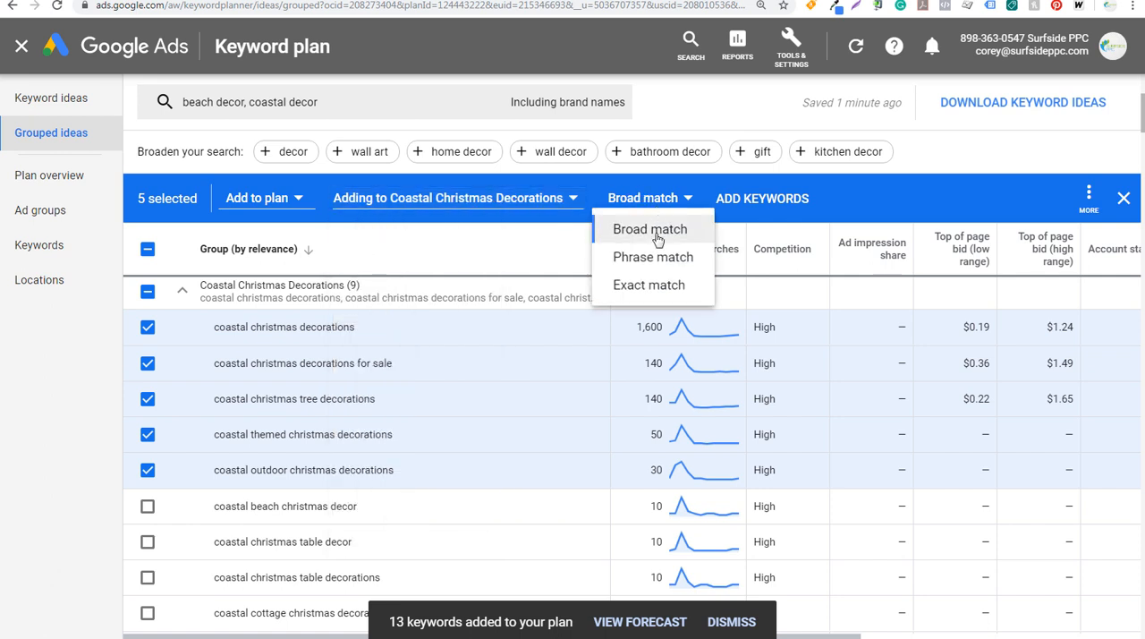
{"action": "left_click", "coordinate": [646, 285]}
{"action": "left_click", "coordinate": [742, 201]}
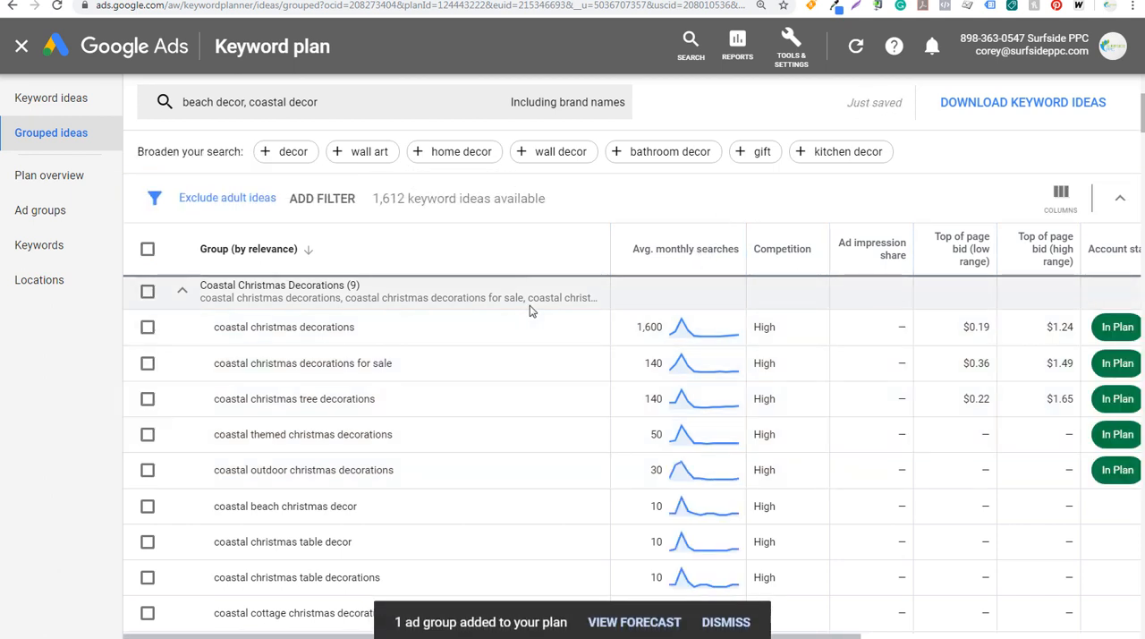
{"action": "left_click", "coordinate": [181, 291]}
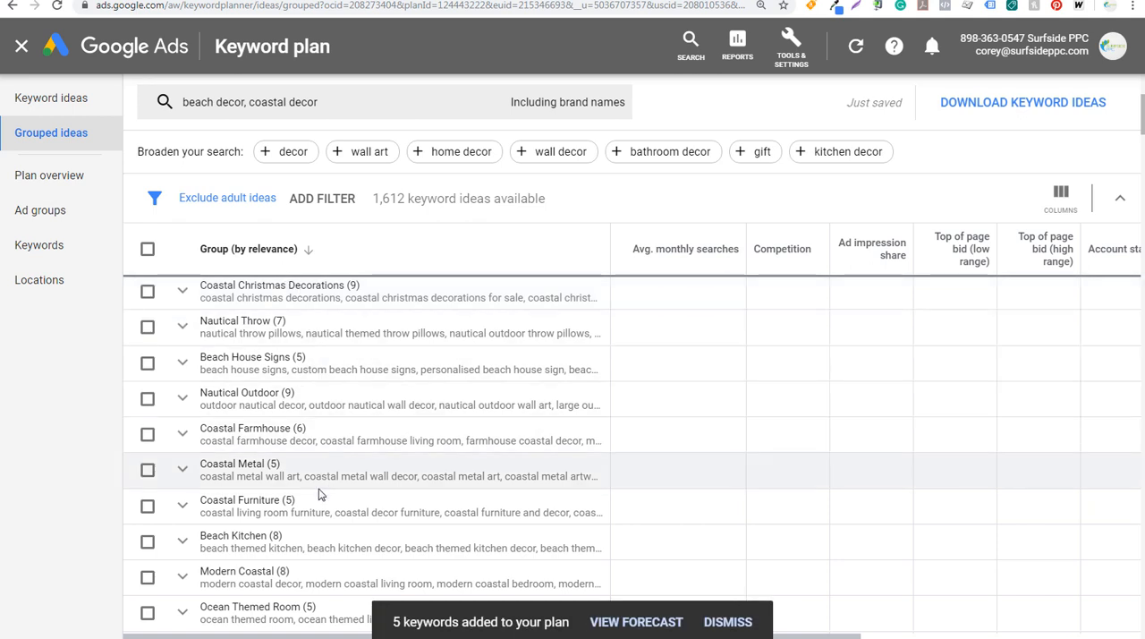
Revisit the ungrouped keyword ideas, open the plan overview and check the forecast's language options
{"action": "left_click", "coordinate": [71, 100]}
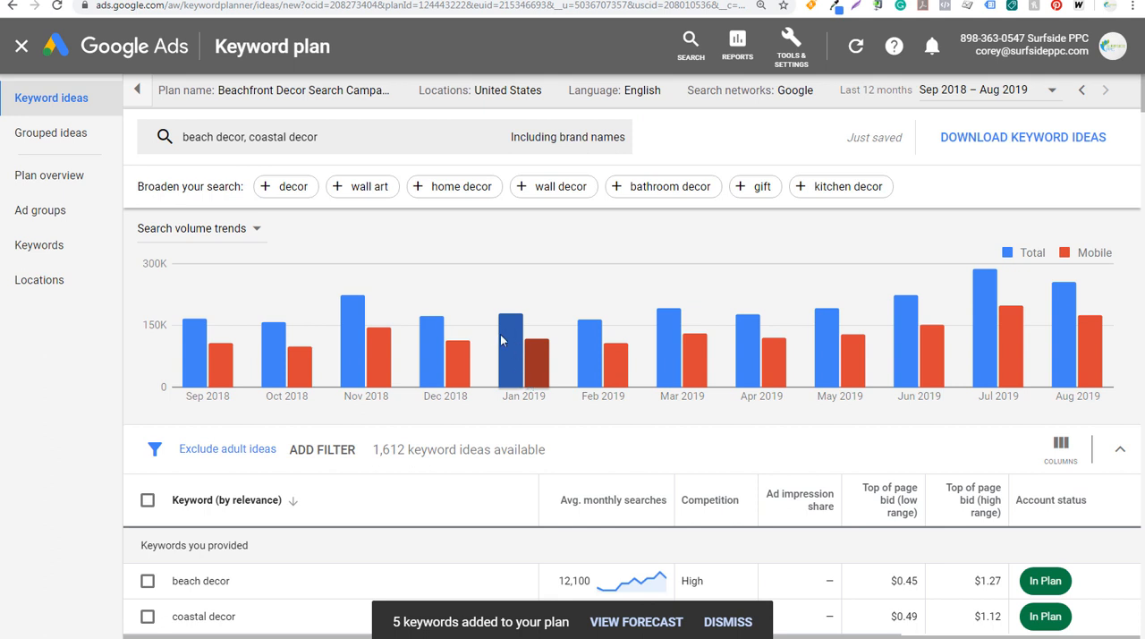
{"action": "left_click", "coordinate": [76, 184]}
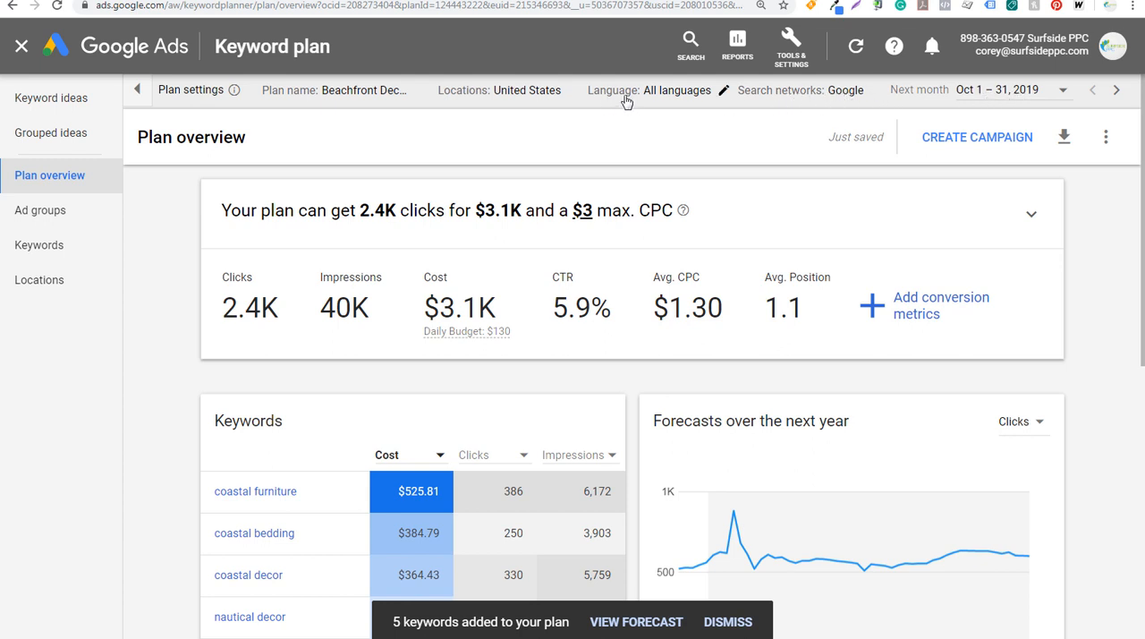
{"action": "left_click", "coordinate": [714, 93]}
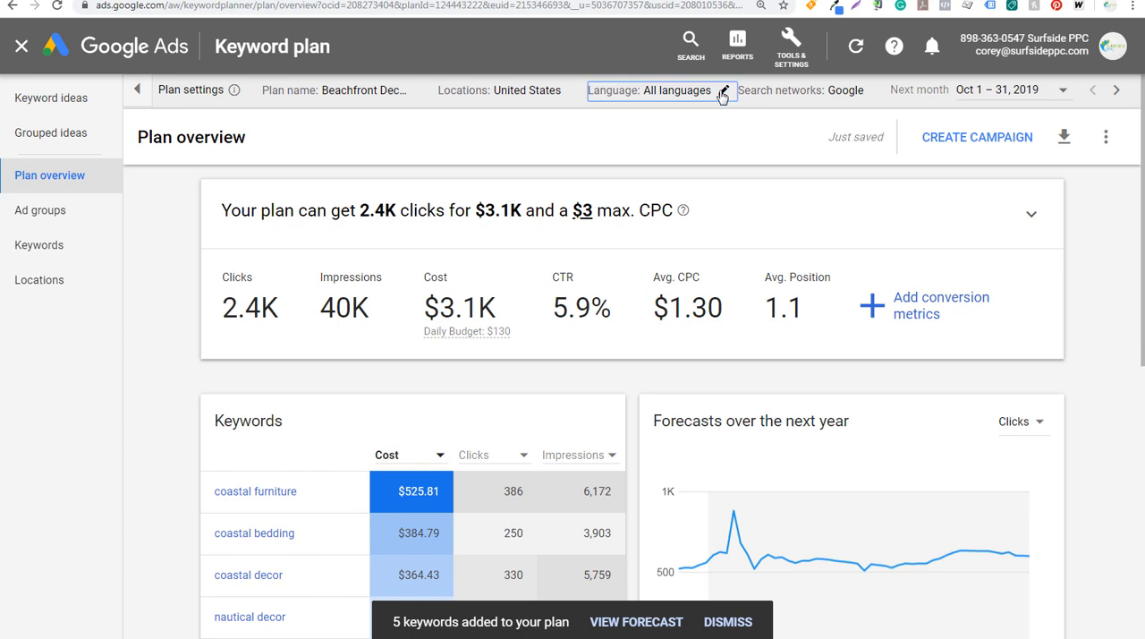
{"action": "left_click", "coordinate": [508, 145]}
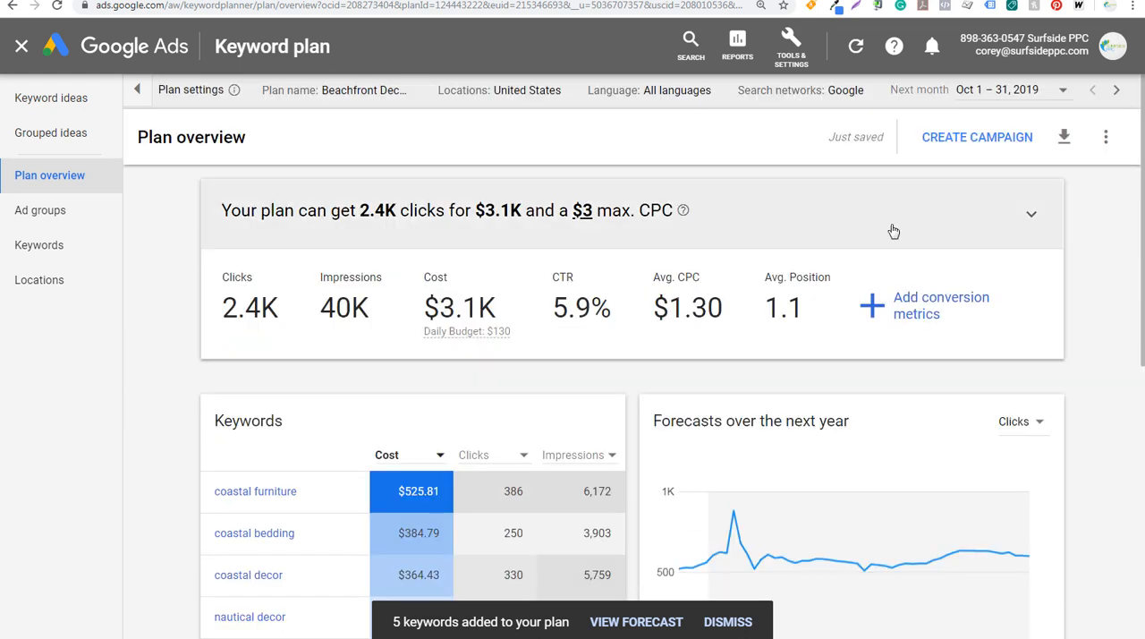
Expand the plan's forecast chart and lower the maximum CPC to $0.78 on the clicks curve
{"action": "left_click", "coordinate": [1033, 219]}
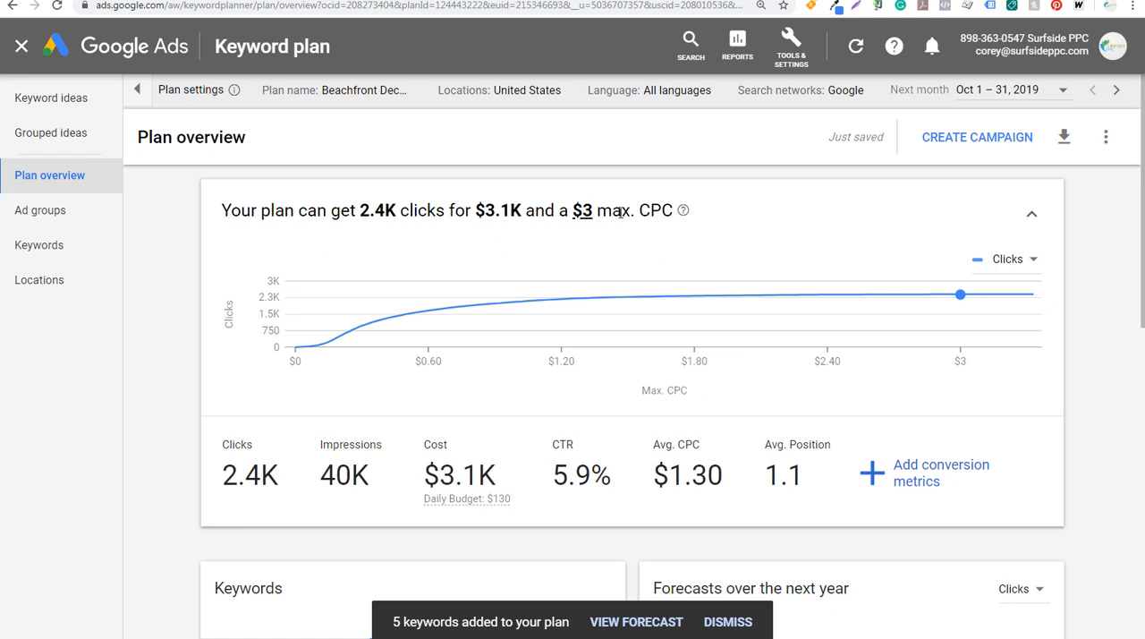
{"action": "mouse_move", "coordinate": [969, 313]}
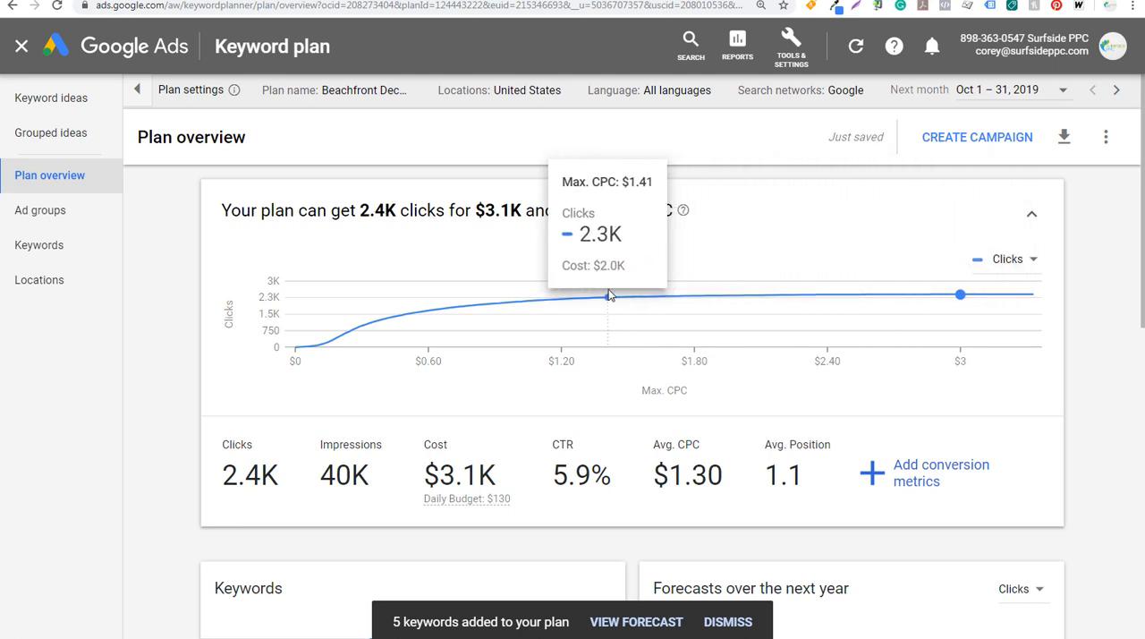
{"action": "left_click", "coordinate": [469, 302]}
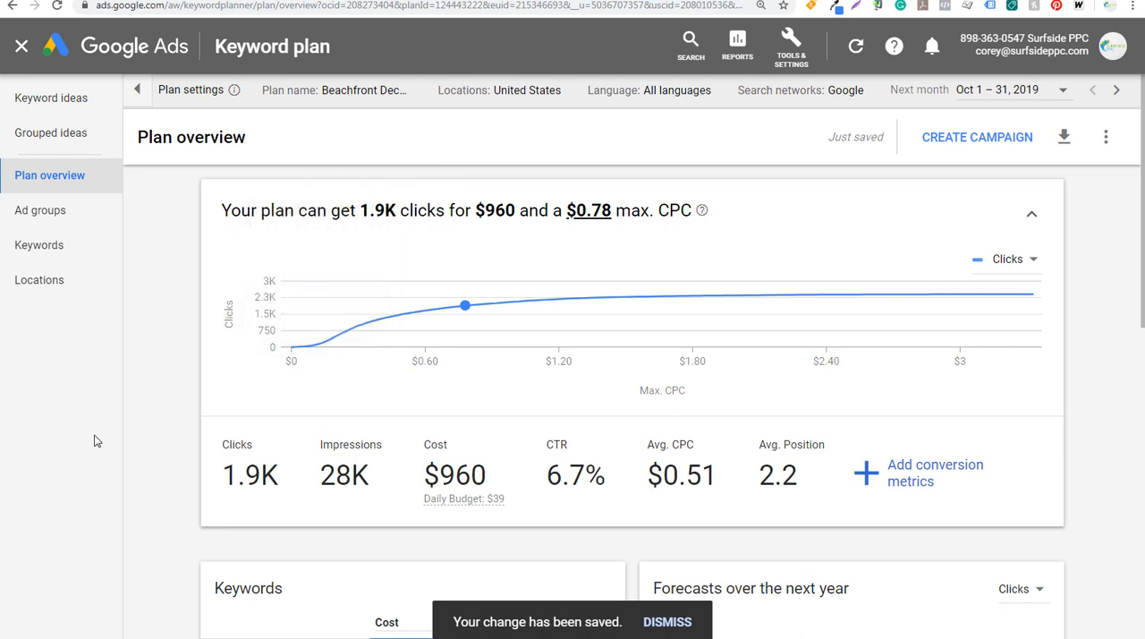
Examine the forecast's daily budget, average position, average CPC and clicks at the chosen maximum CPC
{"action": "left_click", "coordinate": [463, 499]}
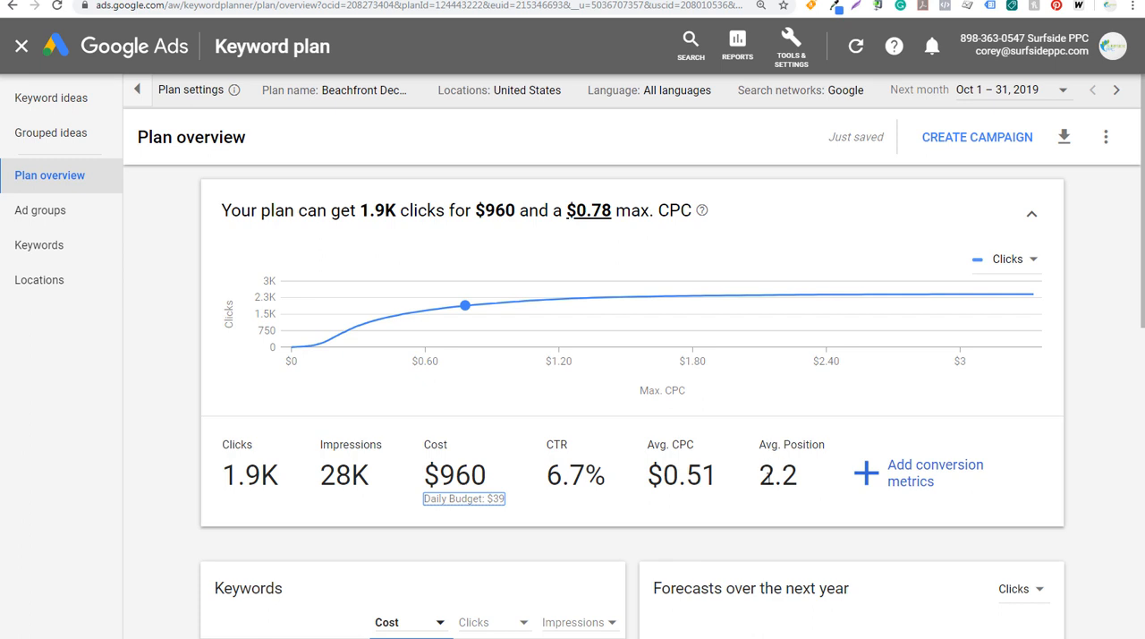
{"action": "double_click", "coordinate": [781, 478]}
{"action": "left_click", "coordinate": [681, 479]}
{"action": "left_click_drag", "start_coordinate": [654, 477], "coordinate": [717, 476]}
{"action": "left_click", "coordinate": [716, 476]}
{"action": "left_click_drag", "start_coordinate": [223, 474], "coordinate": [266, 474]}
{"action": "left_click", "coordinate": [268, 475]}
Add conversion metrics with a 4% conversion rate and a $50.00 value per conversion, and view the remaining forecast metrics
{"action": "left_click", "coordinate": [913, 487]}
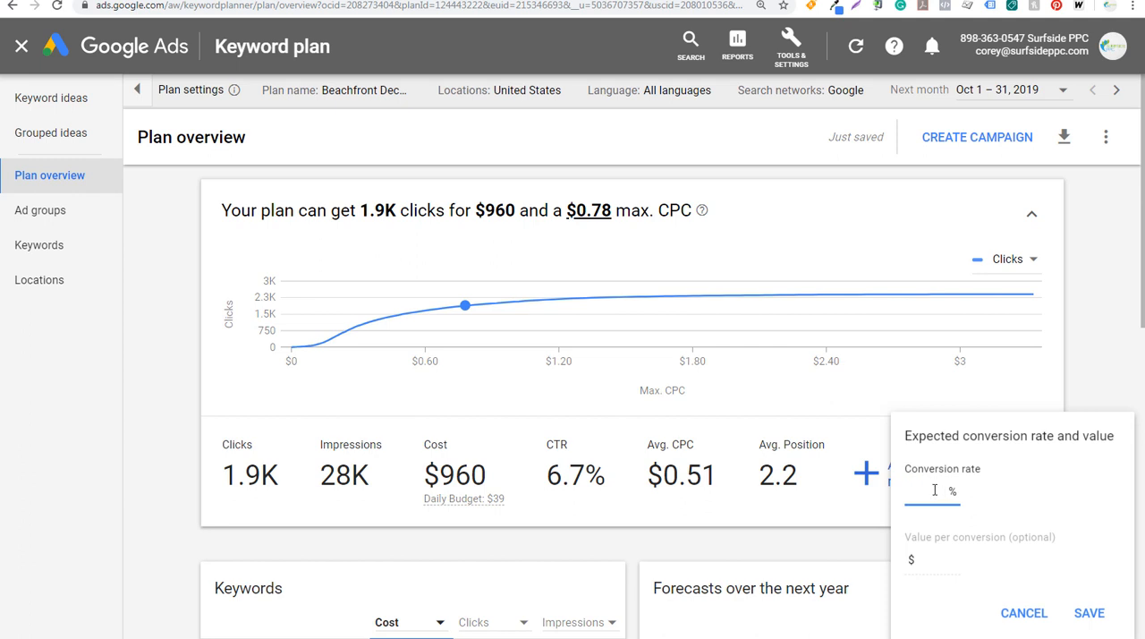
{"action": "left_click", "coordinate": [941, 562]}
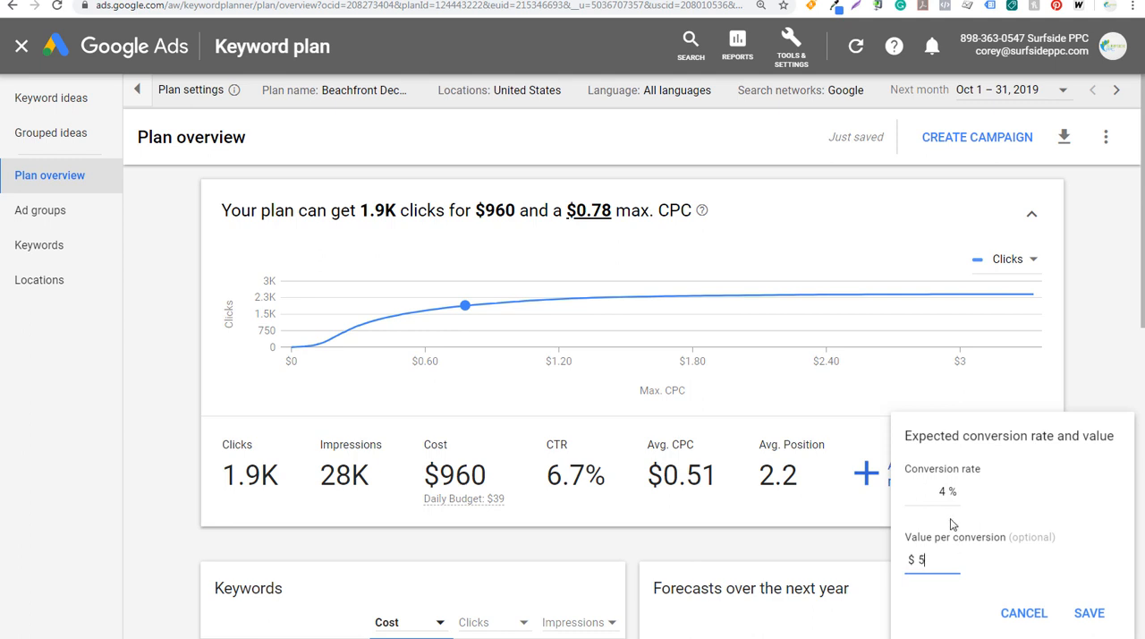
{"action": "type", "text": "50.00"}
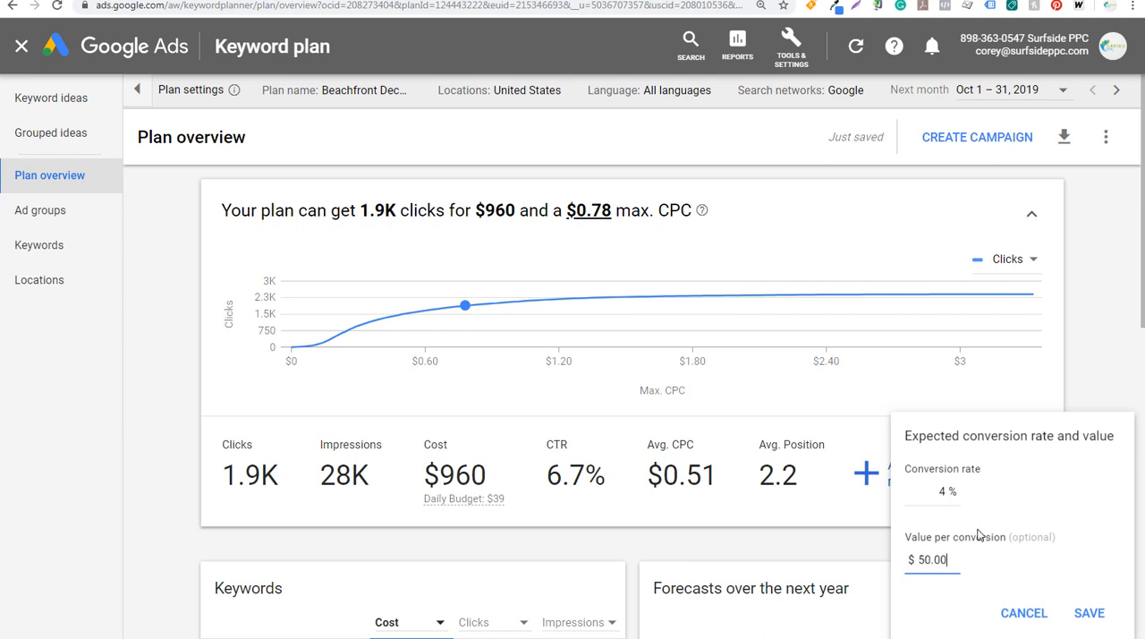
{"action": "left_click", "coordinate": [1090, 613]}
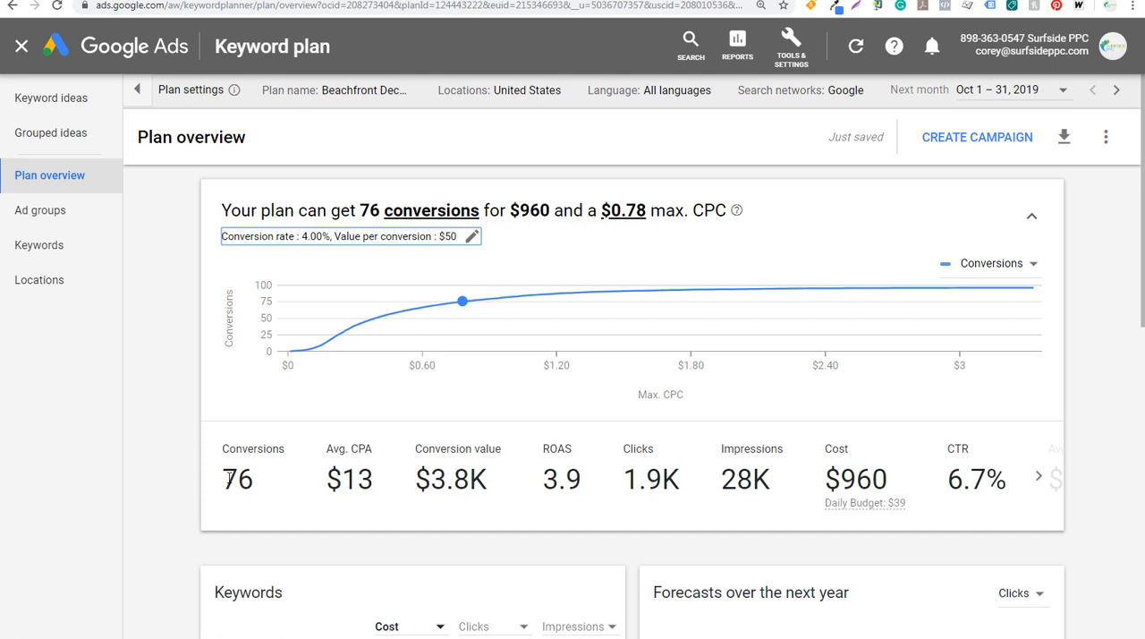
{"action": "left_click", "coordinate": [1041, 487]}
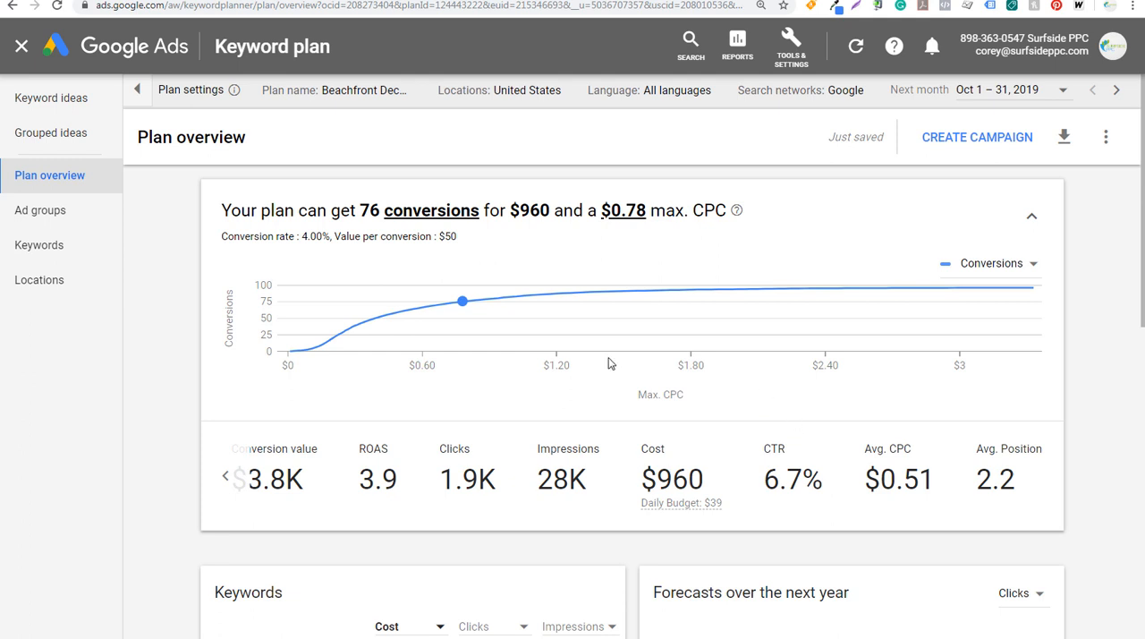
Keep conversions as the plan's forecast metric and set the expected conversion rate to 3%
{"action": "left_click", "coordinate": [432, 217]}
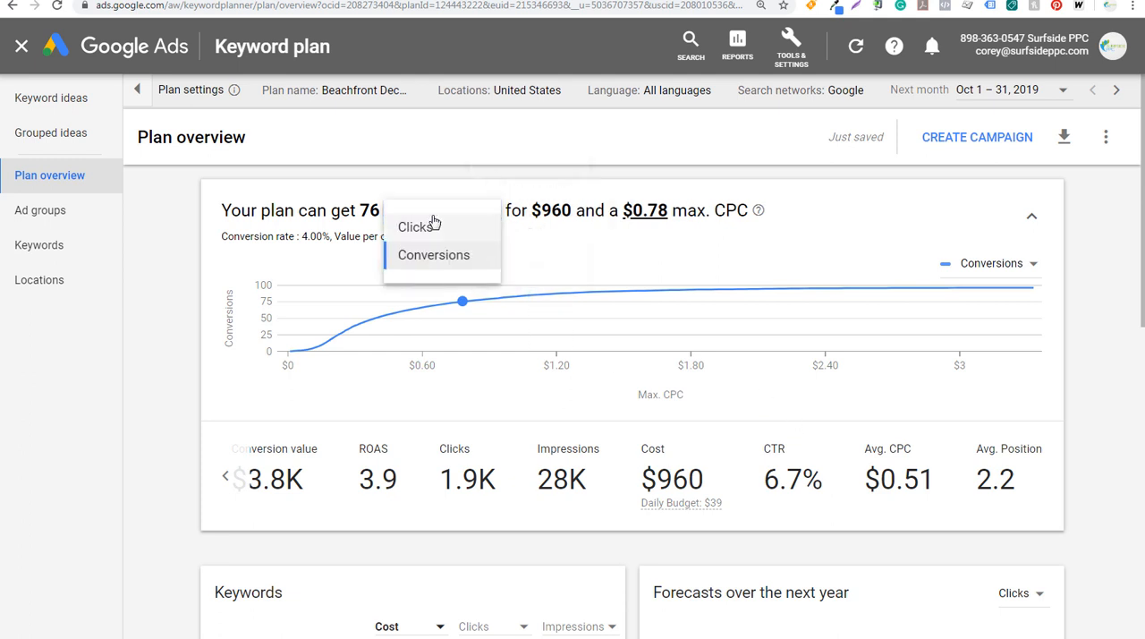
{"action": "left_click", "coordinate": [434, 261]}
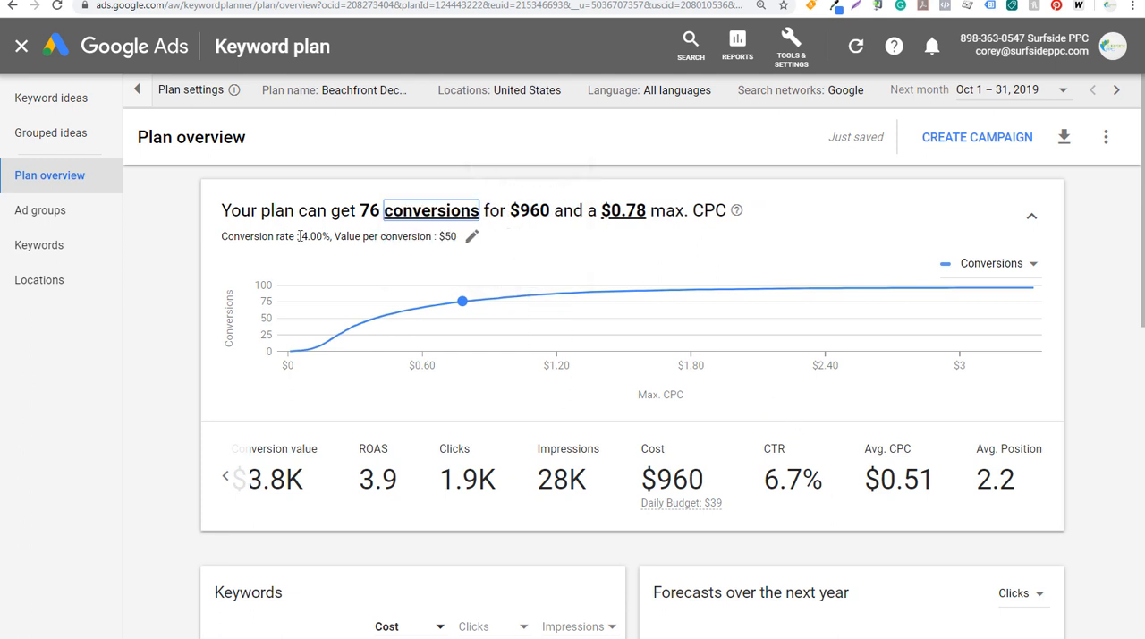
{"action": "left_click", "coordinate": [452, 237]}
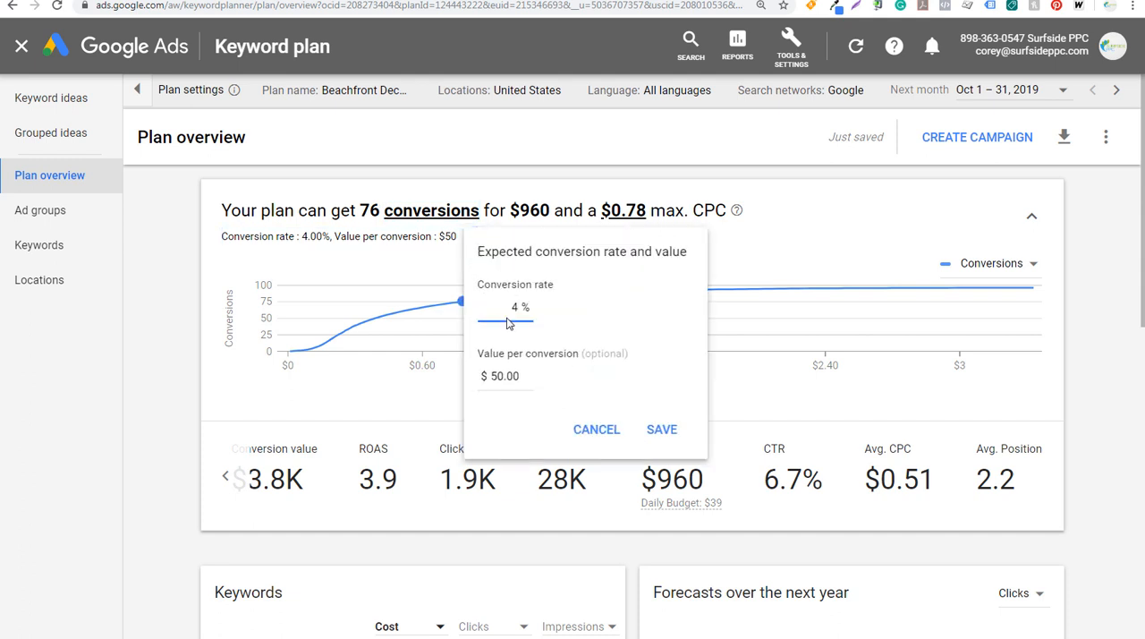
{"action": "left_click_drag", "start_coordinate": [506, 307], "coordinate": [534, 309]}
{"action": "type", "text": "3"}
{"action": "left_click", "coordinate": [661, 430]}
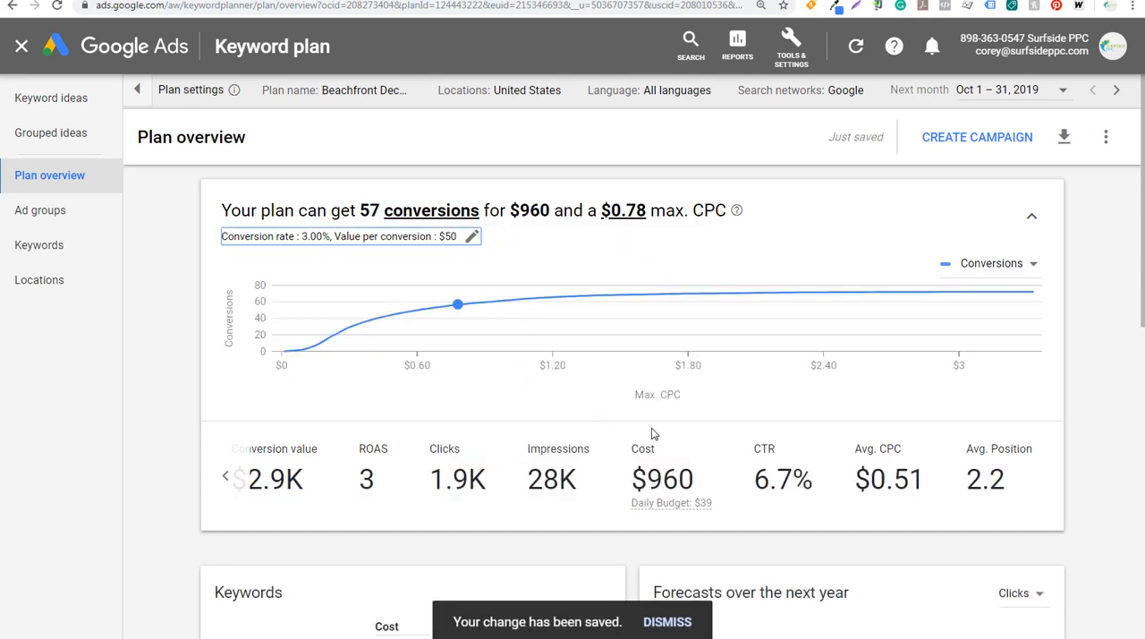
Examine the plan forecast's ROAS and conversion value
{"action": "double_click", "coordinate": [367, 479]}
{"action": "left_click", "coordinate": [225, 476]}
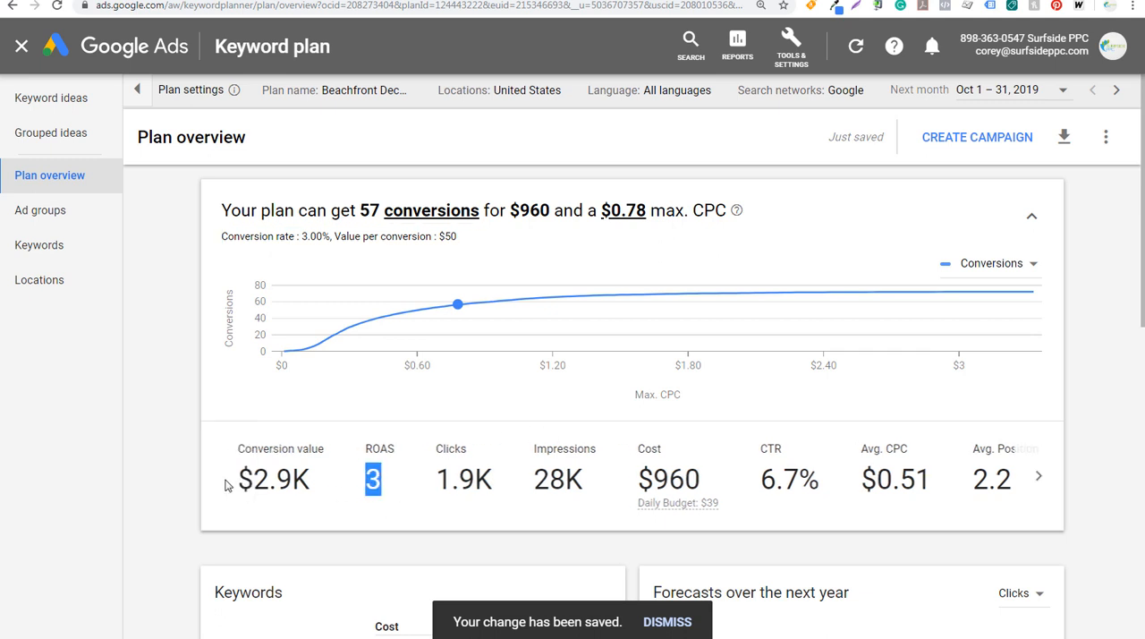
{"action": "left_click_drag", "start_coordinate": [431, 478], "coordinate": [488, 480]}
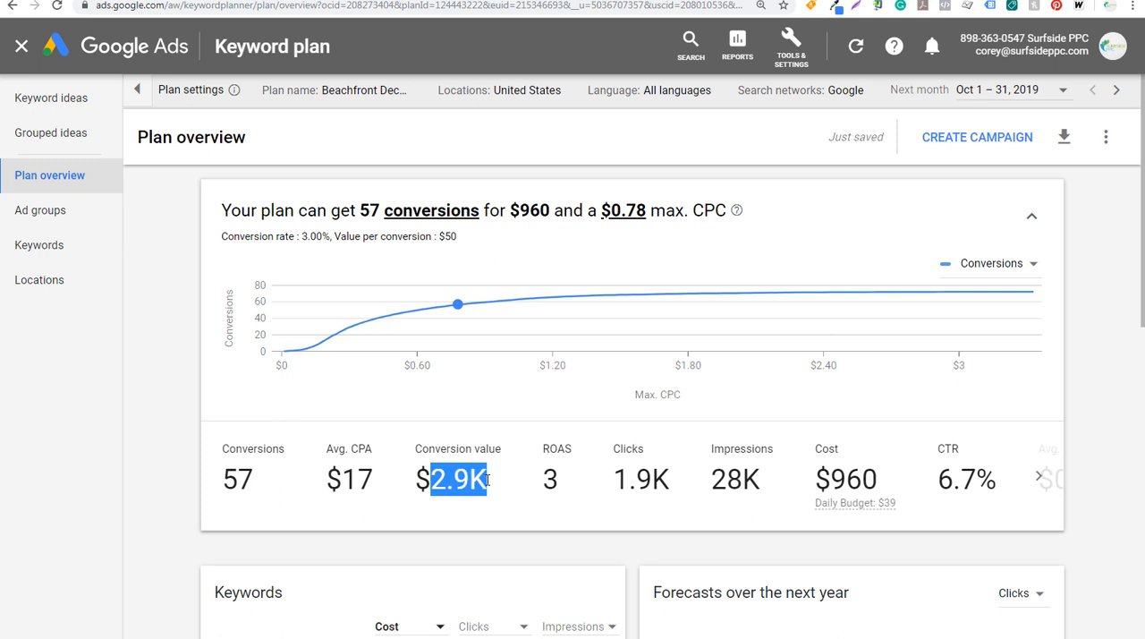
{"action": "left_click", "coordinate": [490, 483]}
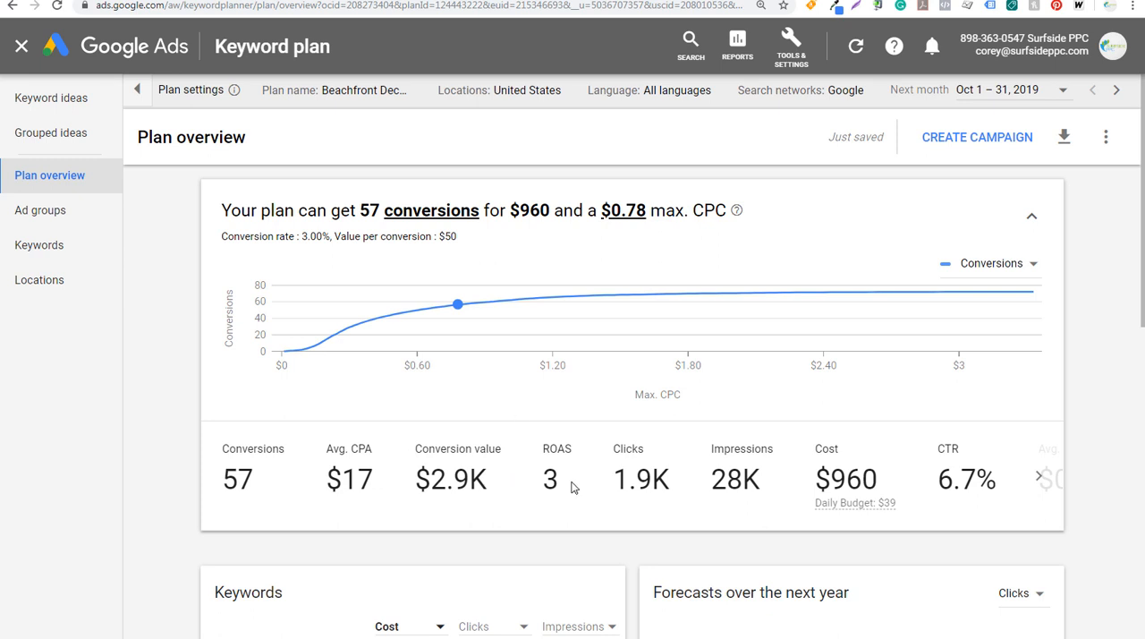
Set the expected conversion rate to 2.75% and the value per conversion to $25.00, and save them
{"action": "left_click", "coordinate": [471, 237]}
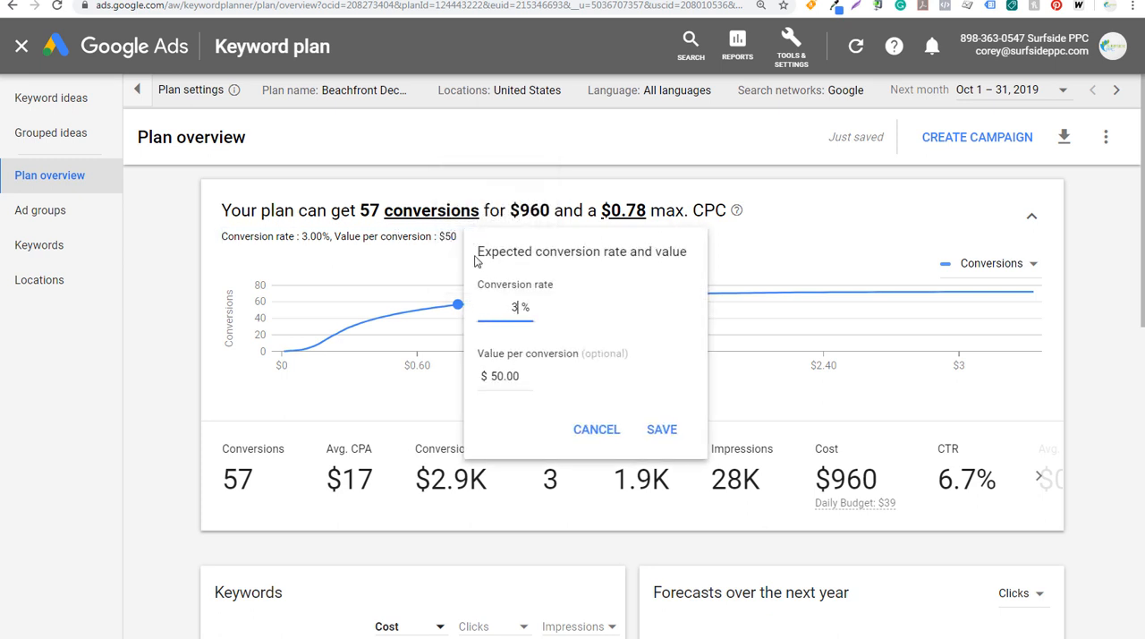
{"action": "left_click", "coordinate": [501, 375]}
{"action": "double_click", "coordinate": [491, 375]}
{"action": "type", "text": "25"}
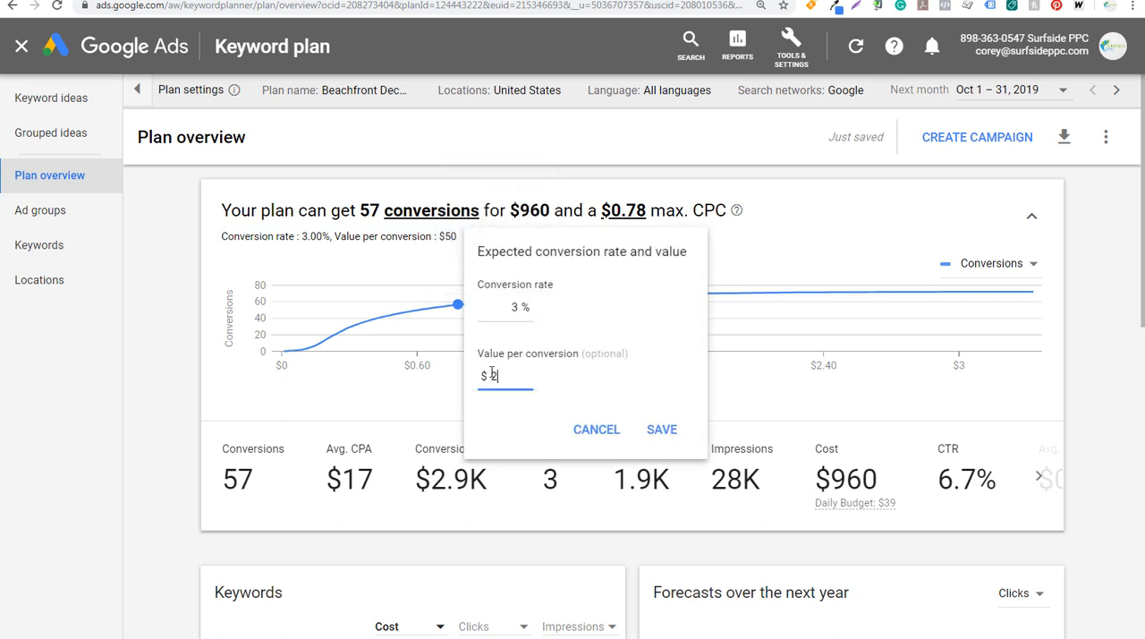
{"action": "double_click", "coordinate": [514, 306]}
{"action": "type", "text": "2,75"}
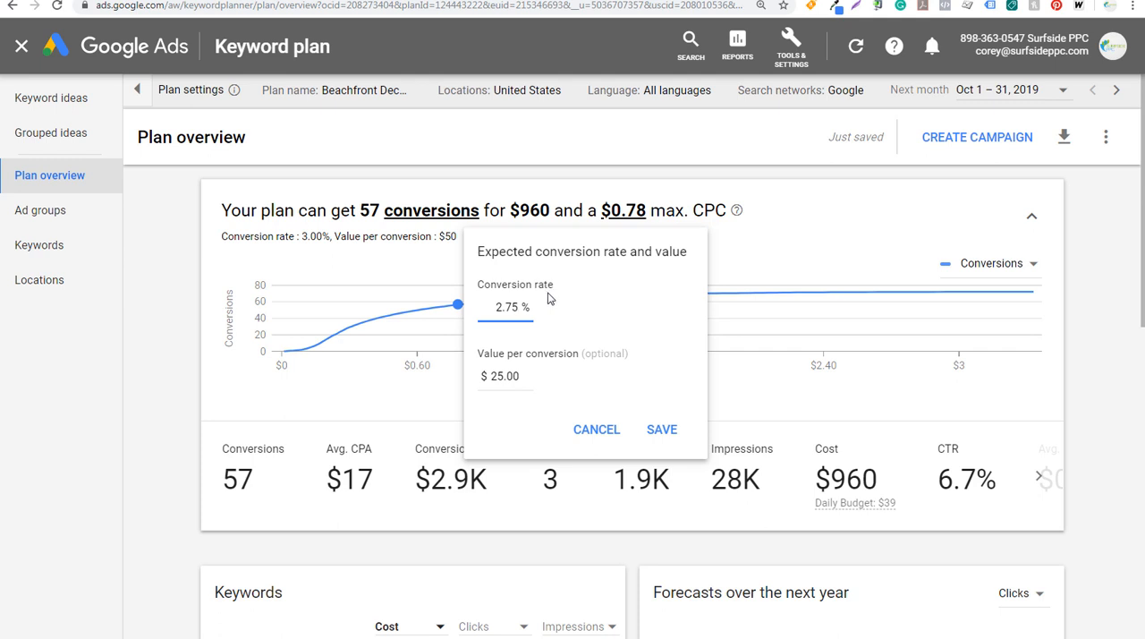
{"action": "left_click", "coordinate": [662, 430]}
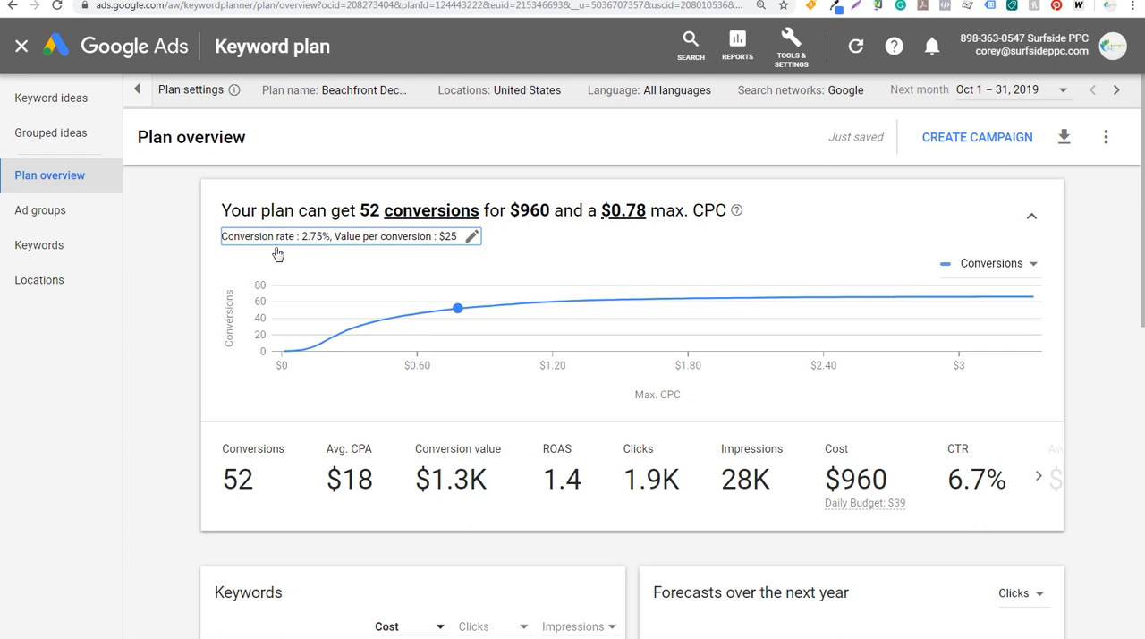
Lower the plan's maximum CPC to $0.60 on the conversions curve and check the suggested daily budget
{"action": "mouse_move", "coordinate": [422, 317]}
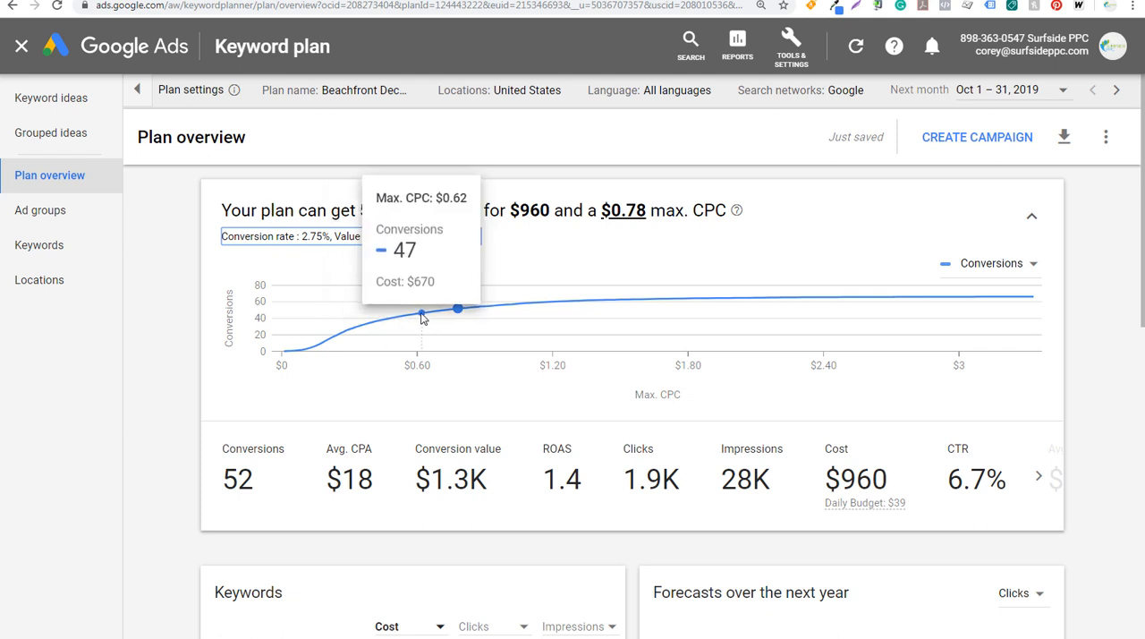
{"action": "left_click", "coordinate": [418, 317]}
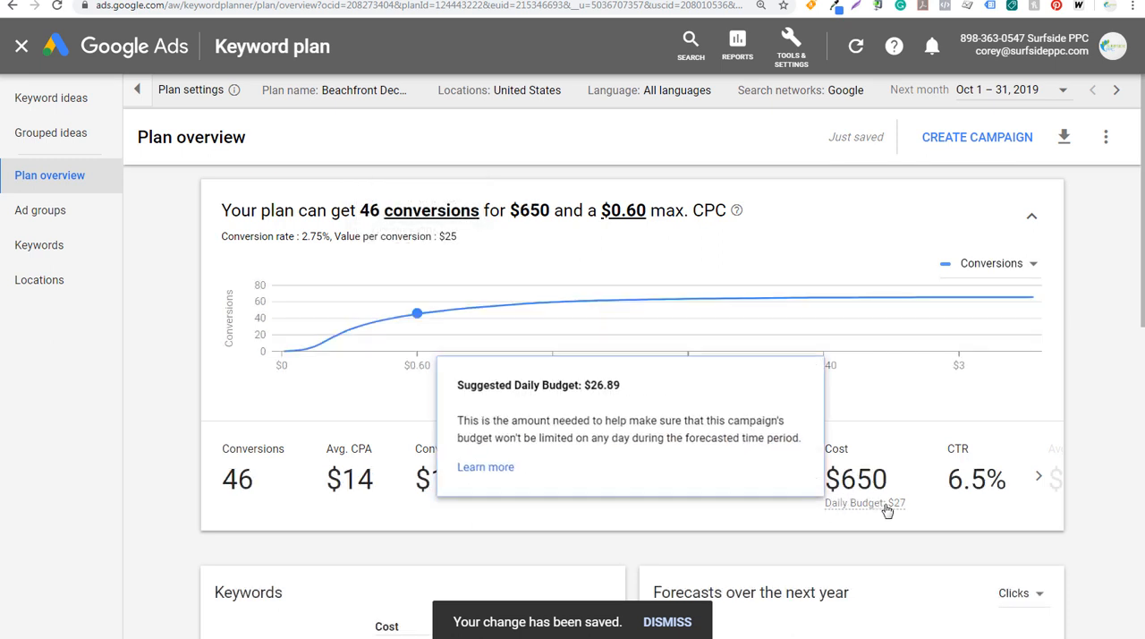
{"action": "mouse_move", "coordinate": [898, 508]}
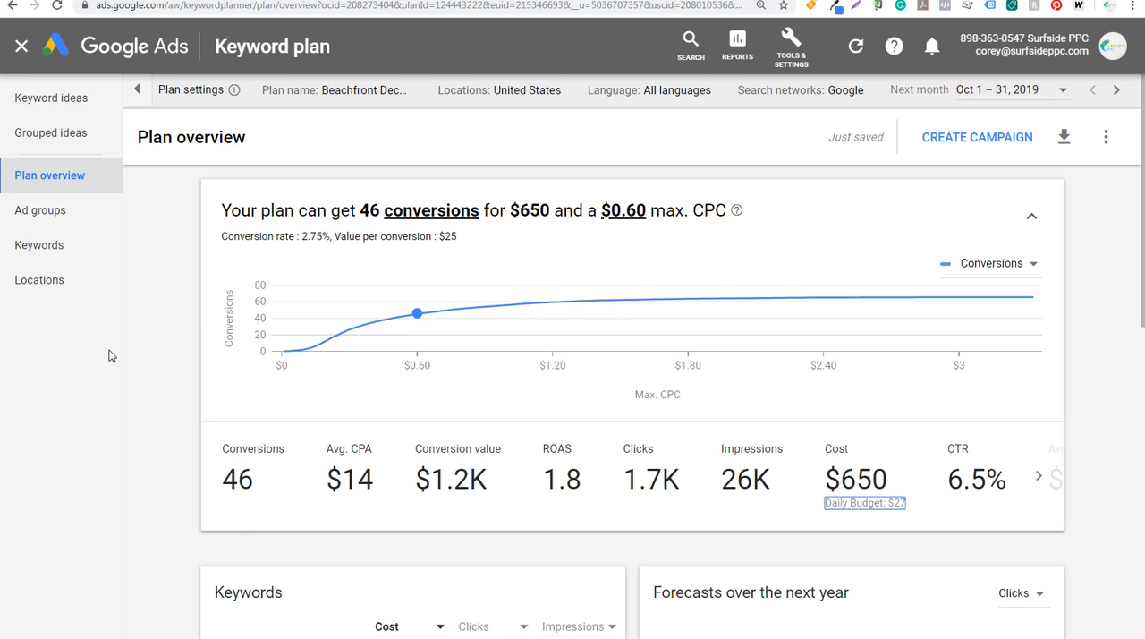
Examine the overview's top keywords and next-year forecast, and check the sorting and metric options for keyword cost
{"action": "scroll", "coordinate": [163, 333], "scroll_direction": "down", "scroll_amount": 3}
{"action": "scroll", "coordinate": [161, 329], "scroll_direction": "down", "scroll_amount": 2}
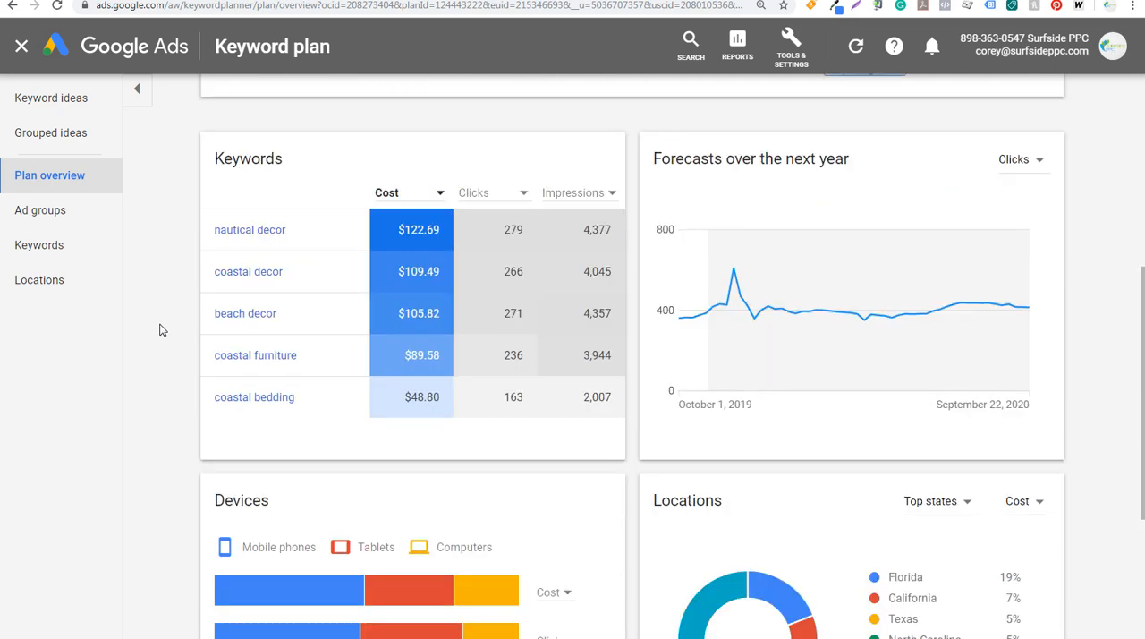
{"action": "scroll", "coordinate": [183, 331], "scroll_direction": "up", "scroll_amount": 2}
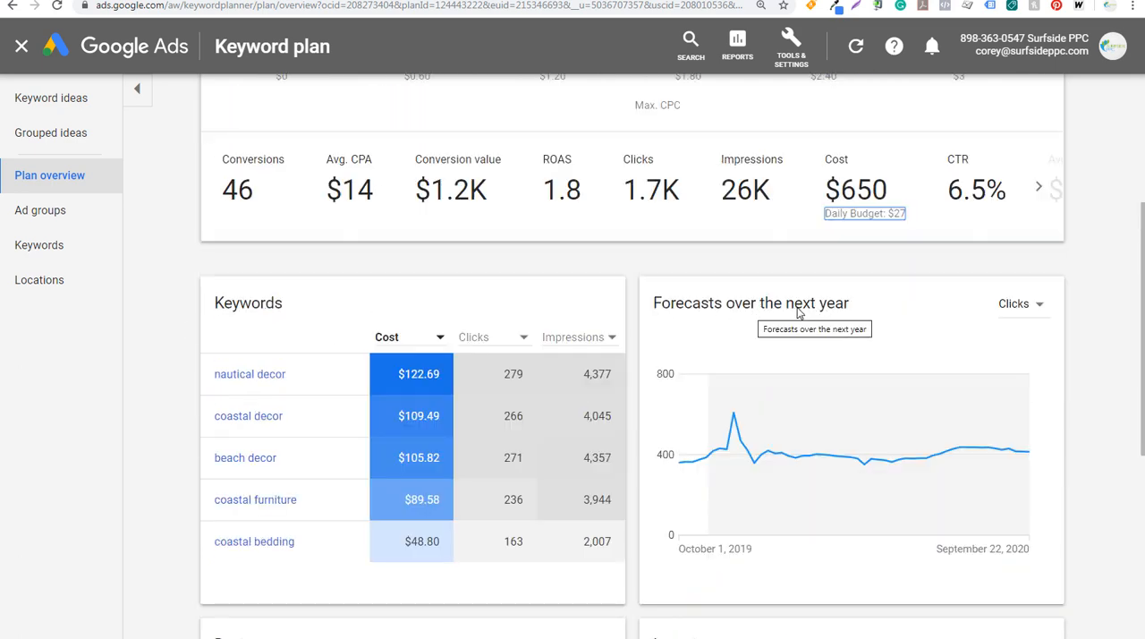
{"action": "mouse_move", "coordinate": [700, 467]}
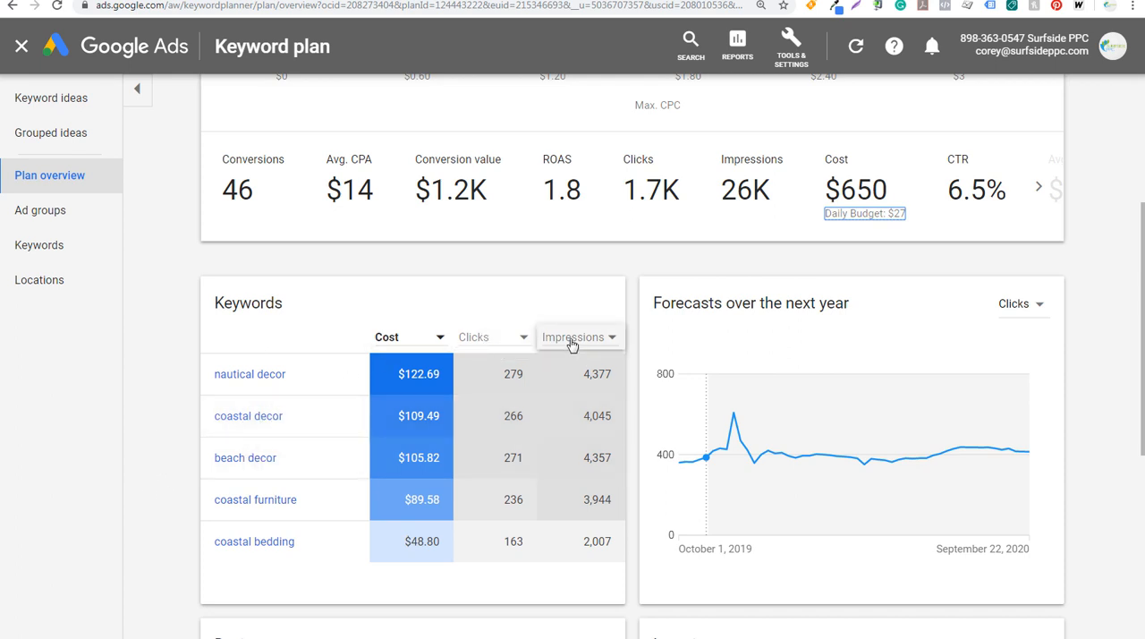
{"action": "left_click", "coordinate": [417, 337]}
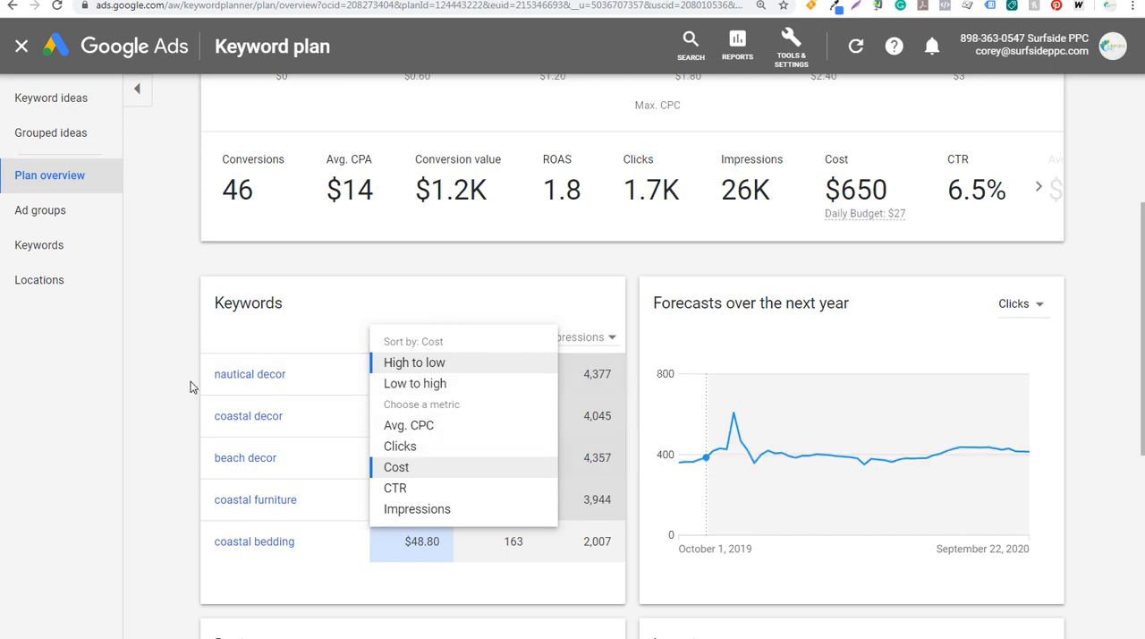
{"action": "left_click", "coordinate": [148, 360]}
Examine the device breakdown of cost, clicks and impressions in the plan overview
{"action": "scroll", "coordinate": [161, 355], "scroll_direction": "down", "scroll_amount": 5}
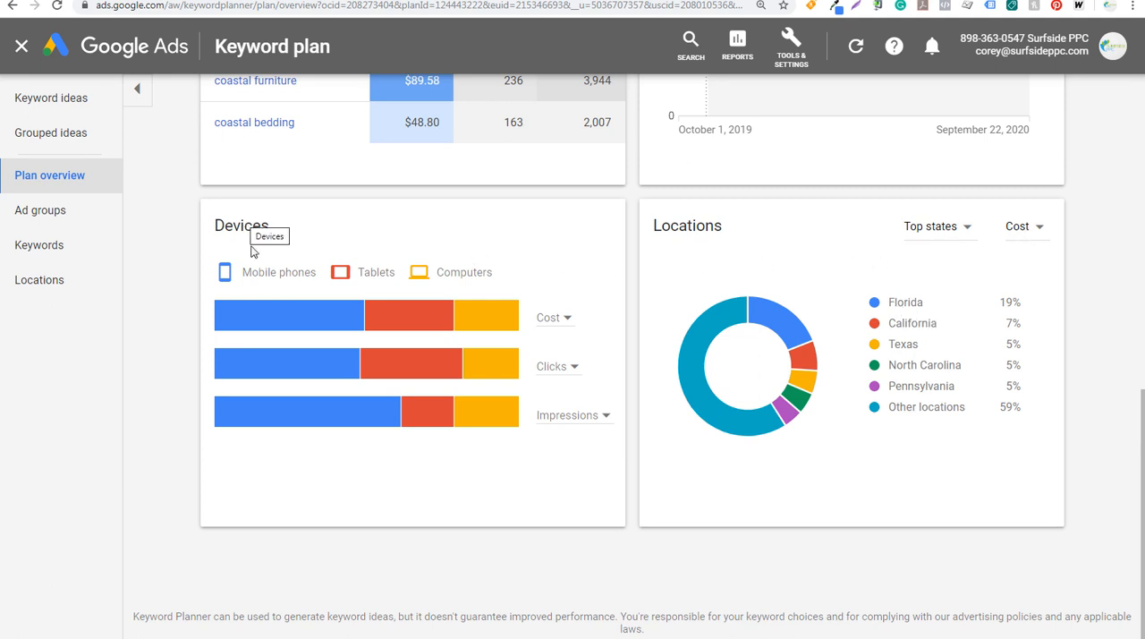
{"action": "mouse_move", "coordinate": [265, 317]}
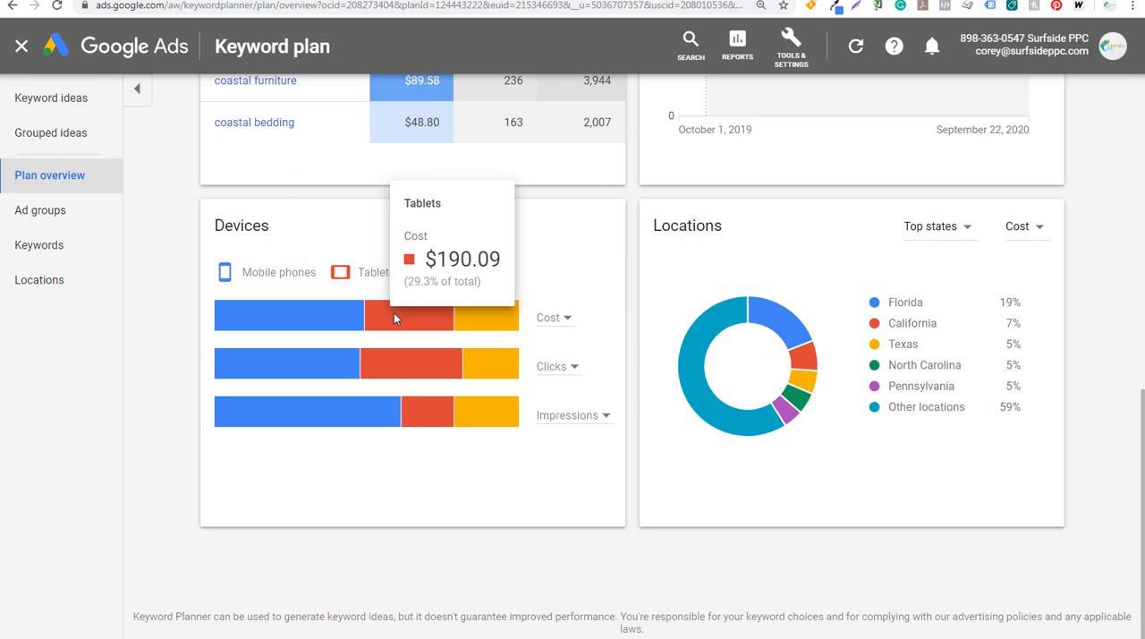
{"action": "mouse_move", "coordinate": [482, 322]}
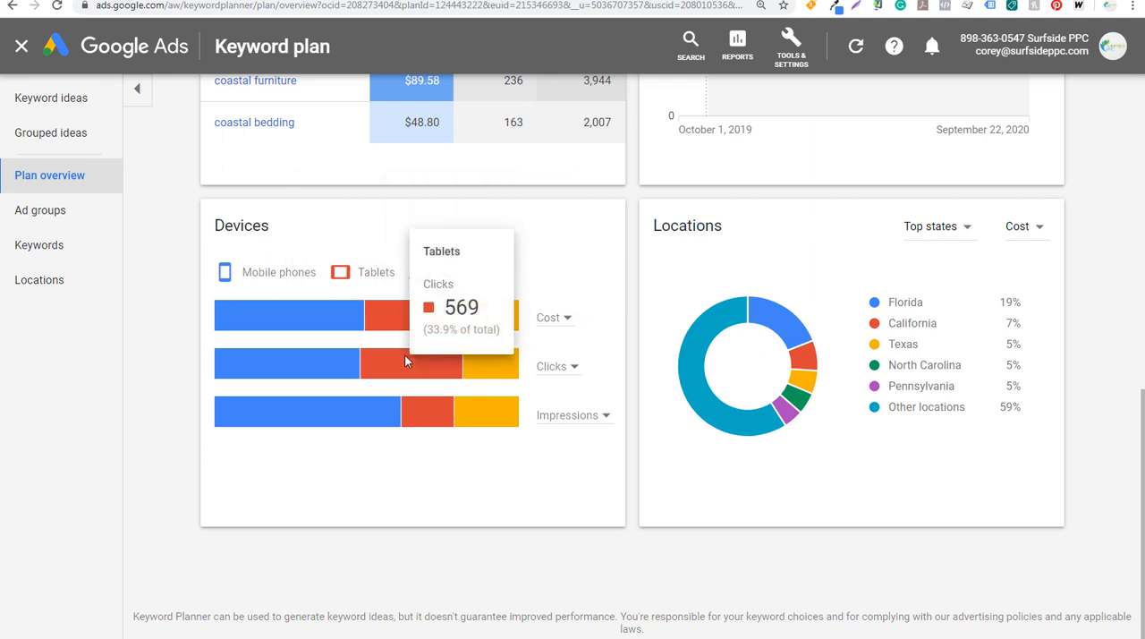
{"action": "mouse_move", "coordinate": [400, 362]}
{"action": "mouse_move", "coordinate": [327, 425]}
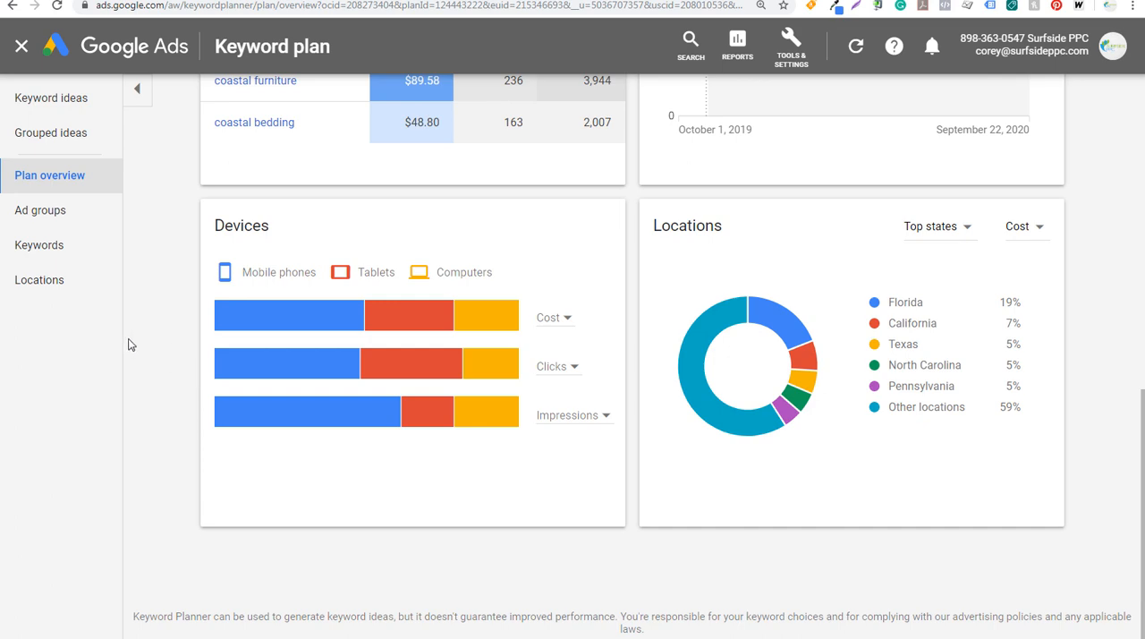
Open the ad group forecasts and set the Beach Furniture ad group's maximum CPC to $1.00
{"action": "left_click", "coordinate": [68, 218]}
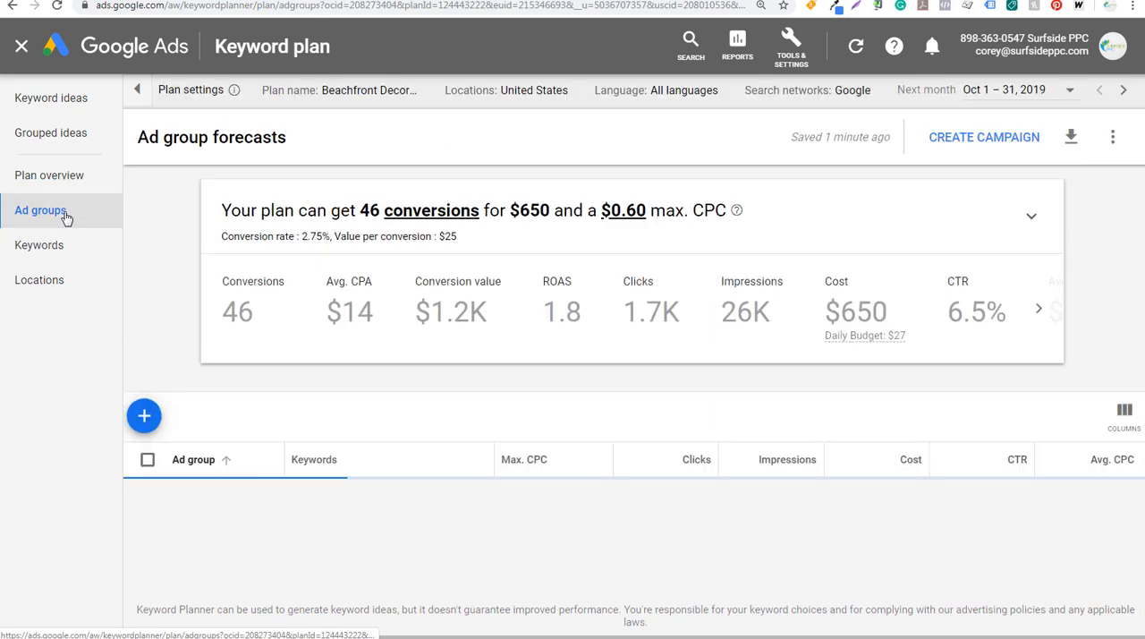
{"action": "scroll", "coordinate": [161, 277], "scroll_direction": "down", "scroll_amount": 2}
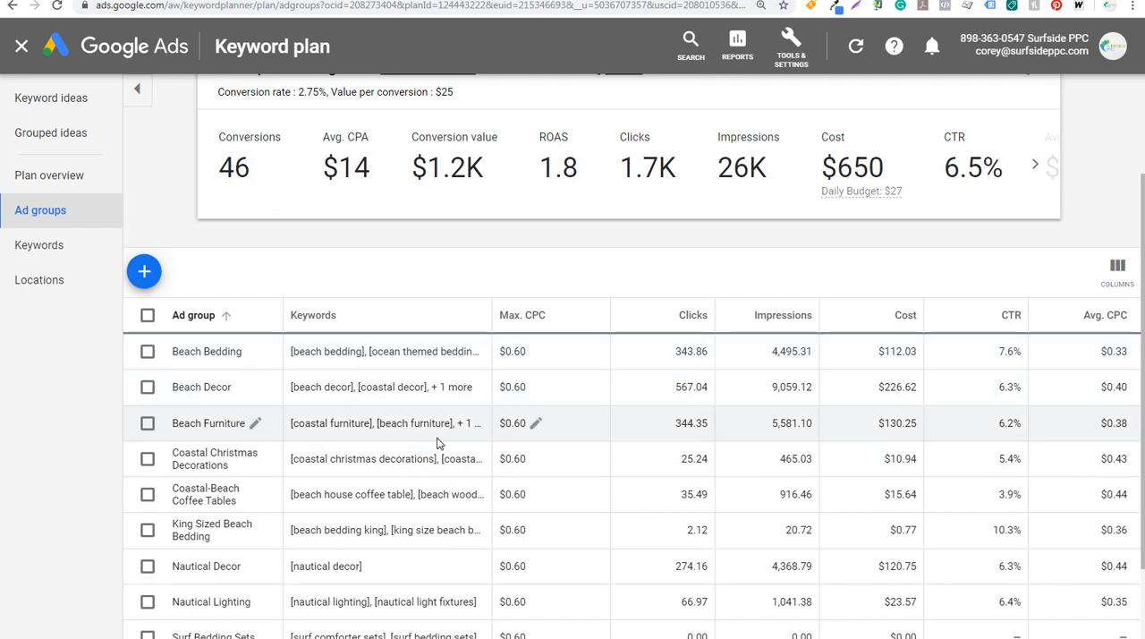
{"action": "left_click", "coordinate": [536, 424]}
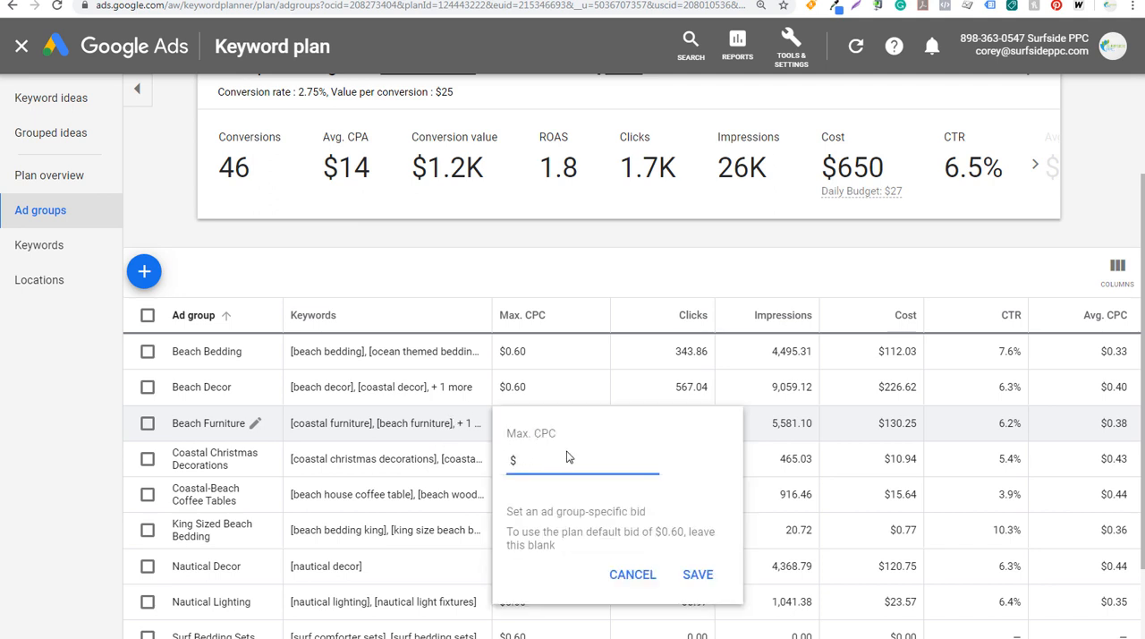
{"action": "left_click", "coordinate": [698, 574]}
Set the Surf Bedding Sets ad group's maximum CPC to $1.00 and check its forecast clicks, impressions and cost
{"action": "scroll", "coordinate": [881, 388], "scroll_direction": "down", "scroll_amount": 2}
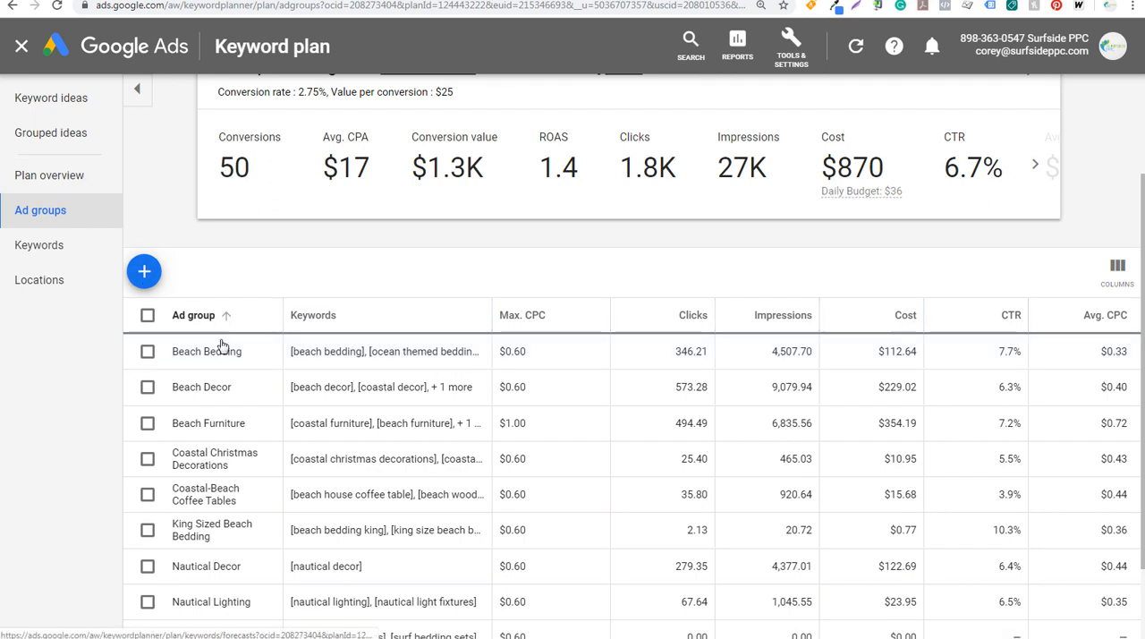
{"action": "scroll", "coordinate": [404, 356], "scroll_direction": "down", "scroll_amount": 2}
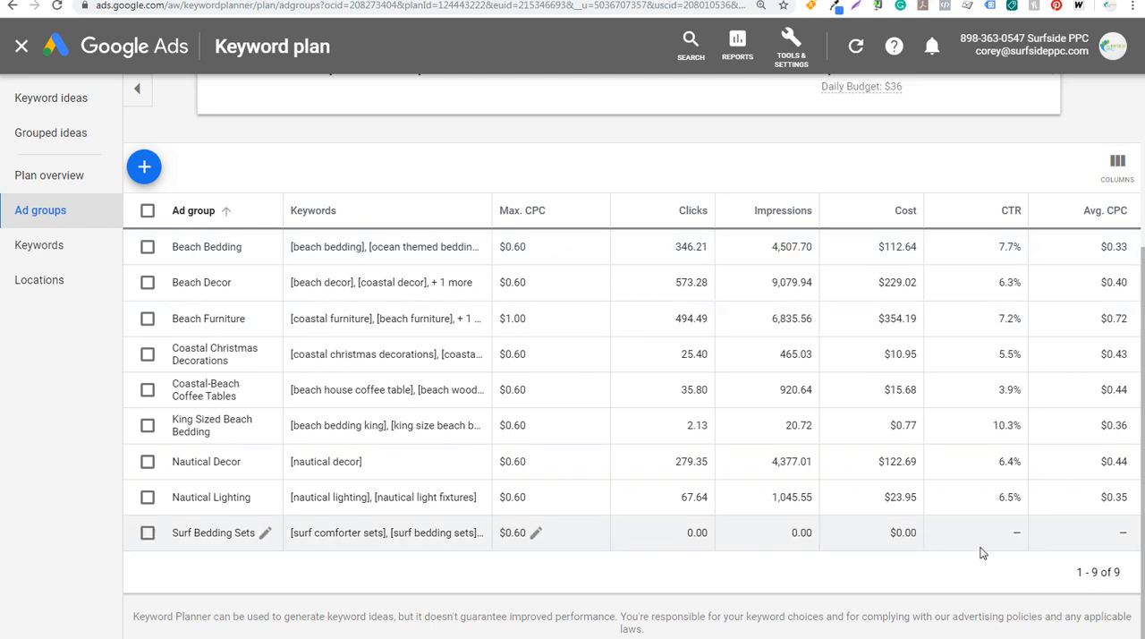
{"action": "left_click_drag", "start_coordinate": [1072, 573], "coordinate": [1136, 571]}
{"action": "left_click", "coordinate": [1123, 574]}
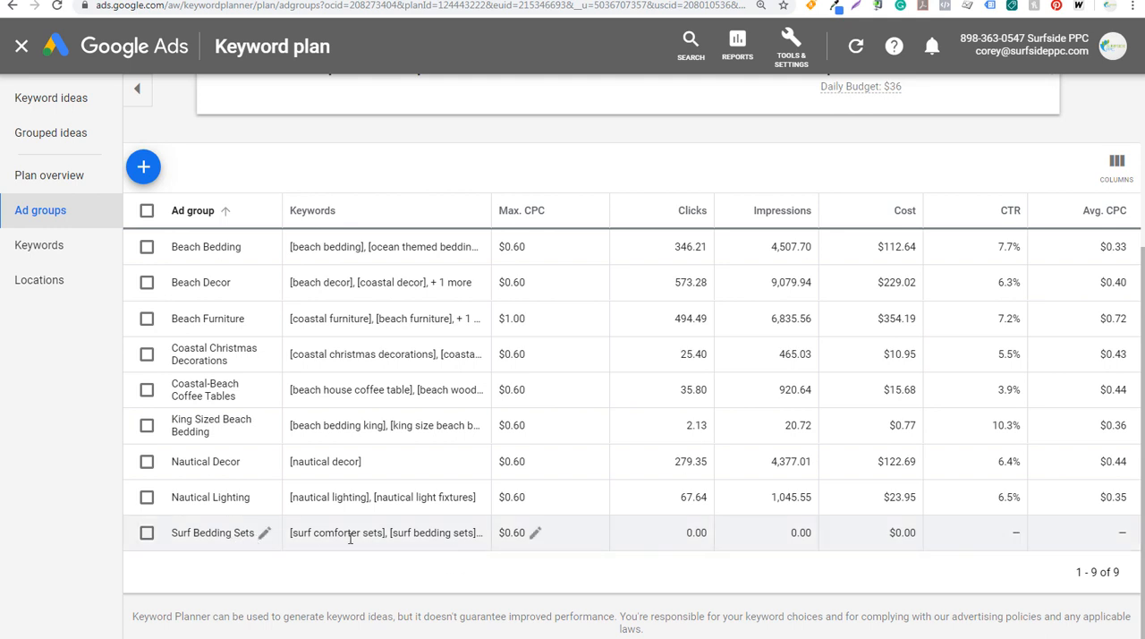
{"action": "left_click", "coordinate": [530, 535]}
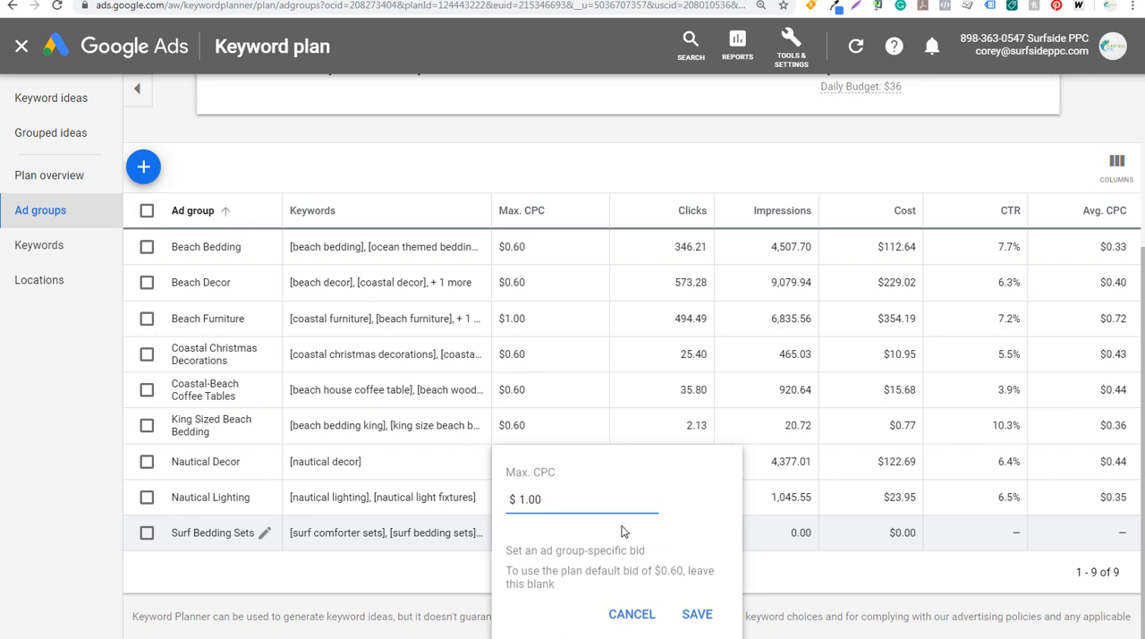
{"action": "left_click", "coordinate": [697, 614]}
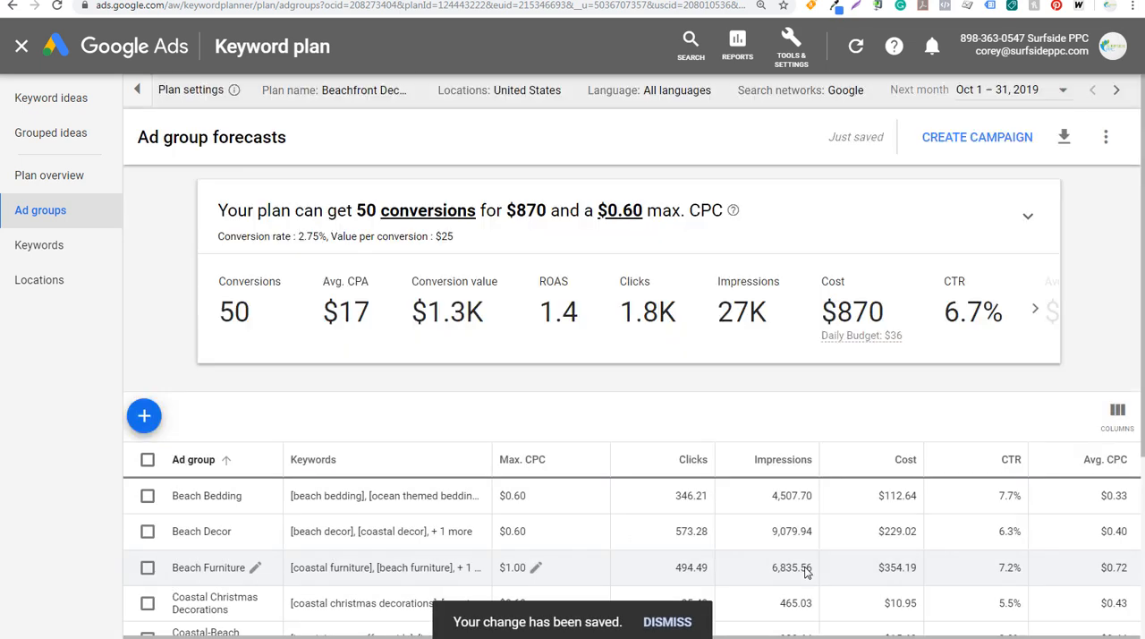
{"action": "scroll", "coordinate": [764, 586], "scroll_direction": "down", "scroll_amount": 3}
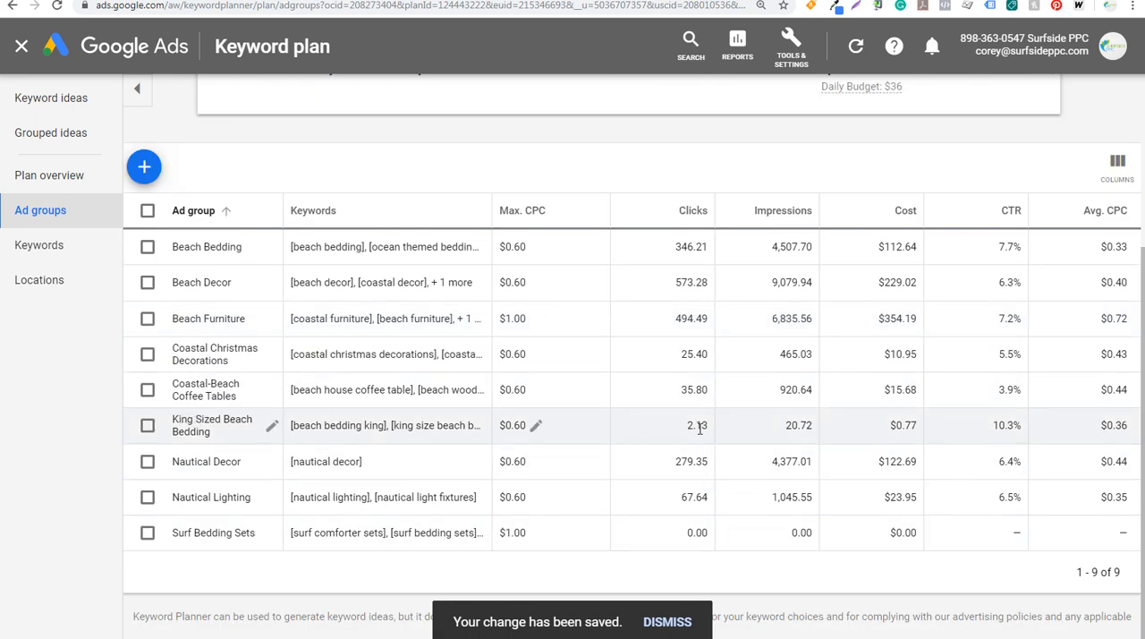
{"action": "left_click_drag", "start_coordinate": [693, 533], "coordinate": [926, 537]}
{"action": "left_click", "coordinate": [926, 537]}
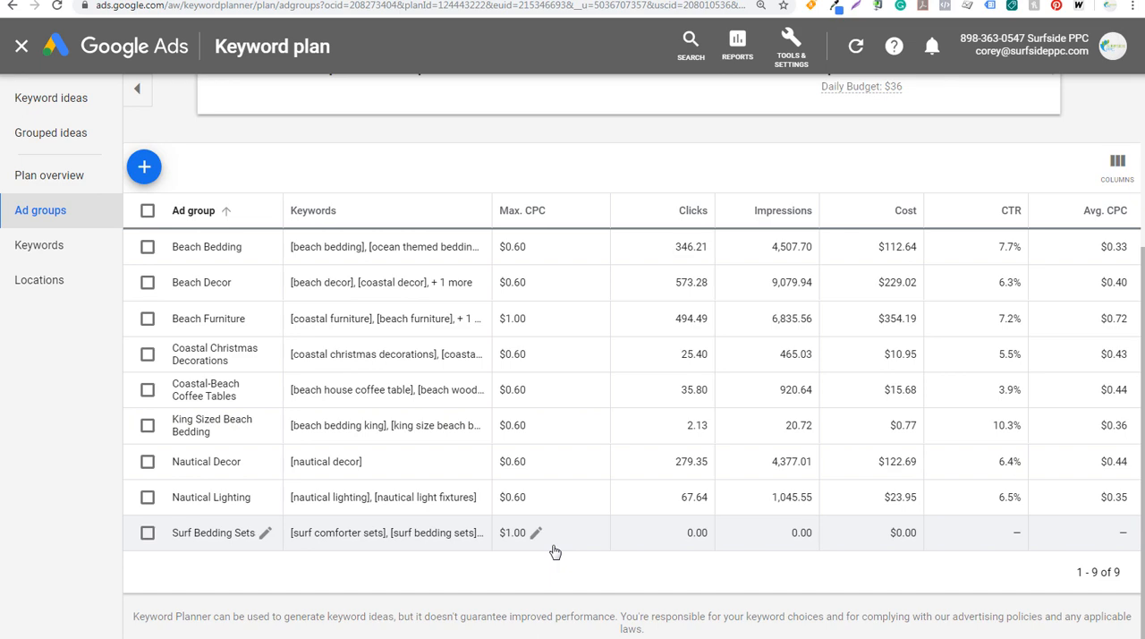
Open the plan's keyword forecasts and sort the keywords by clicks from highest to lowest
{"action": "left_click", "coordinate": [34, 246]}
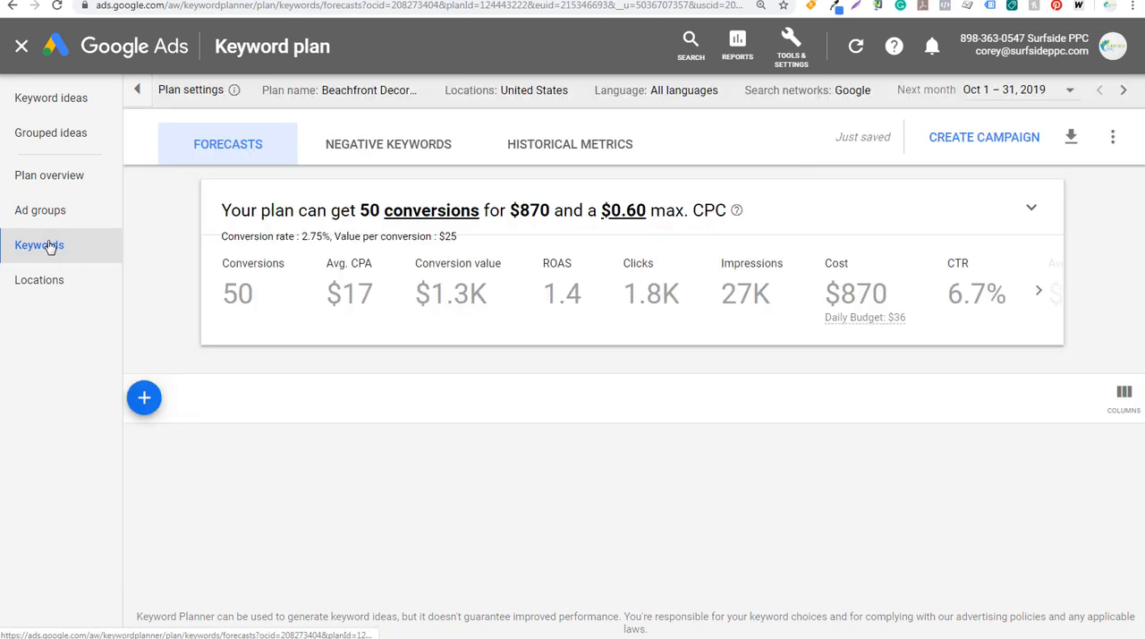
{"action": "scroll", "coordinate": [185, 371], "scroll_direction": "down", "scroll_amount": 2}
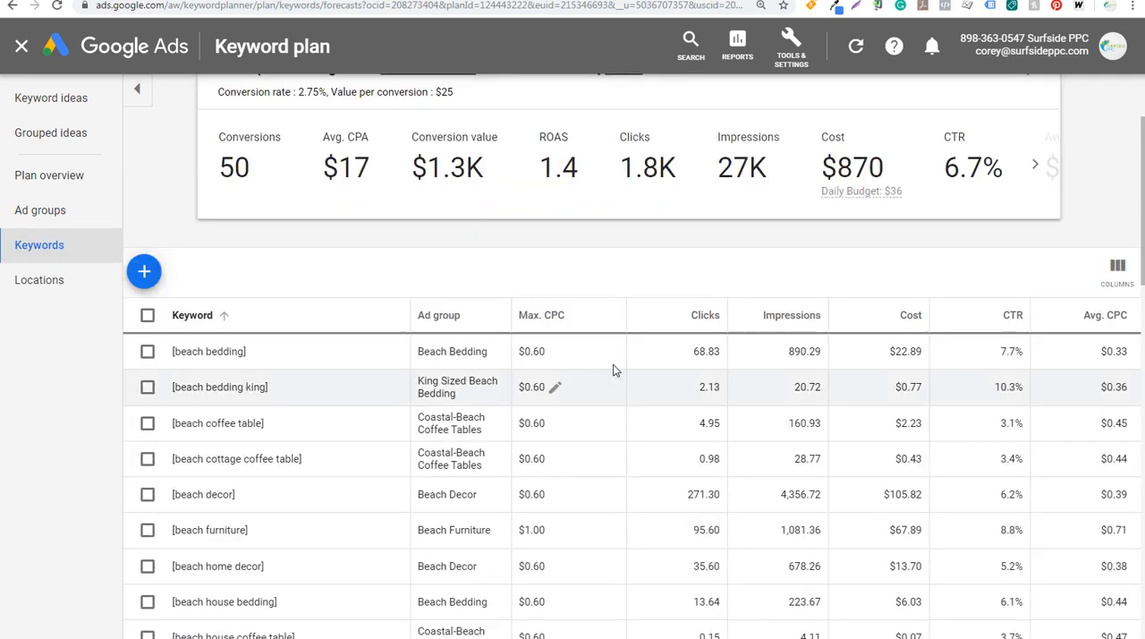
{"action": "left_click", "coordinate": [666, 324]}
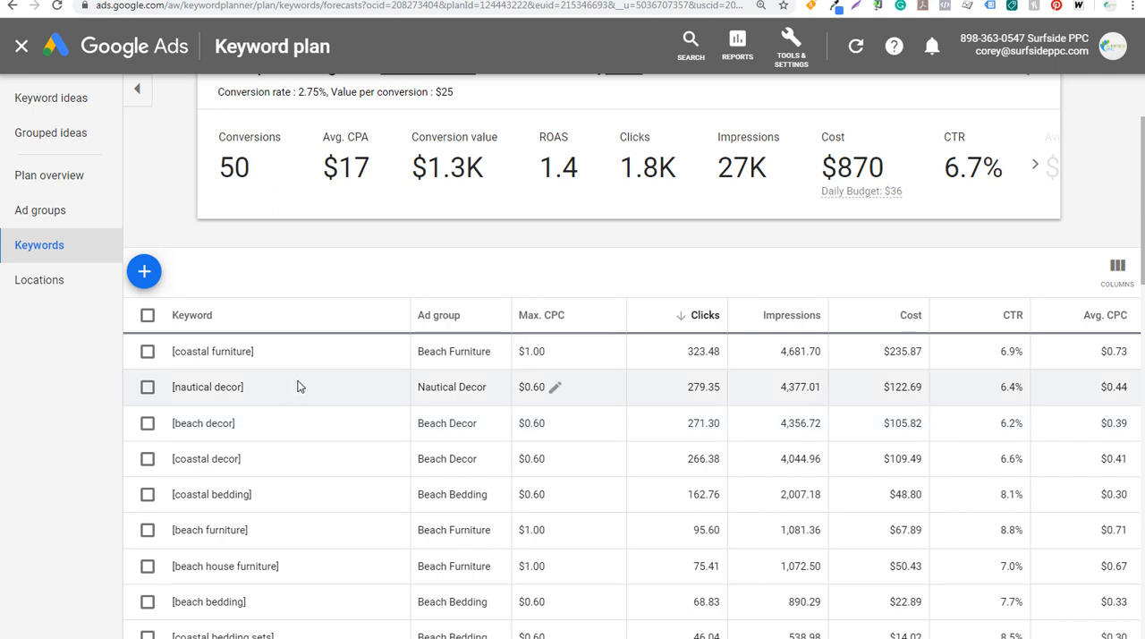
Review the plan's negative keywords and the monthly search volume trends in its historical metrics
{"action": "scroll", "coordinate": [304, 386], "scroll_direction": "up", "scroll_amount": 2}
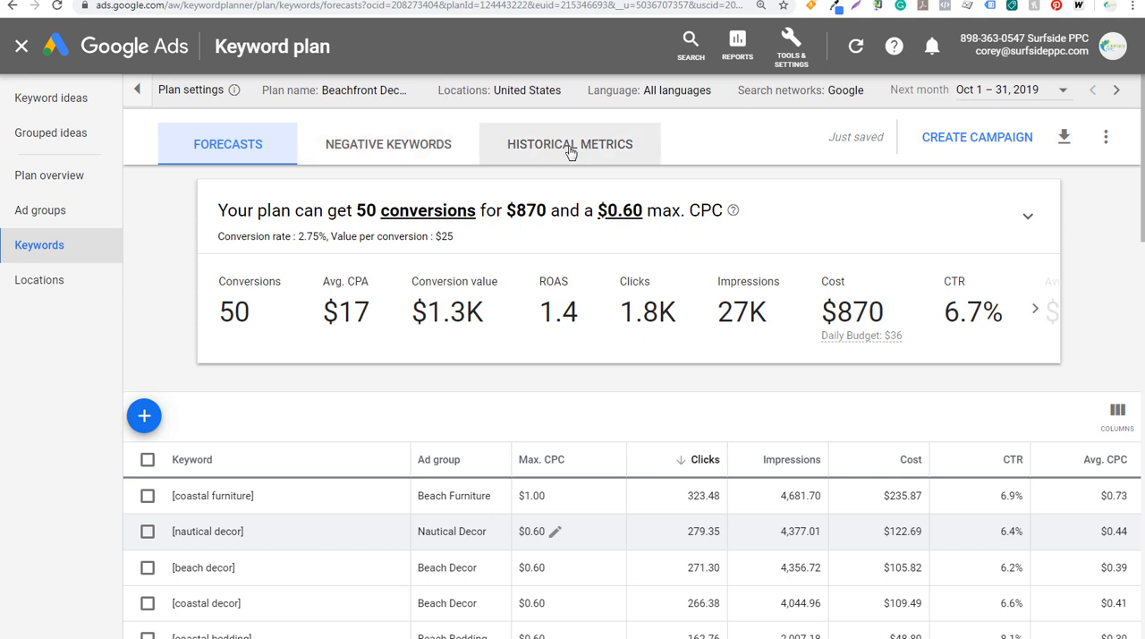
{"action": "left_click", "coordinate": [407, 152]}
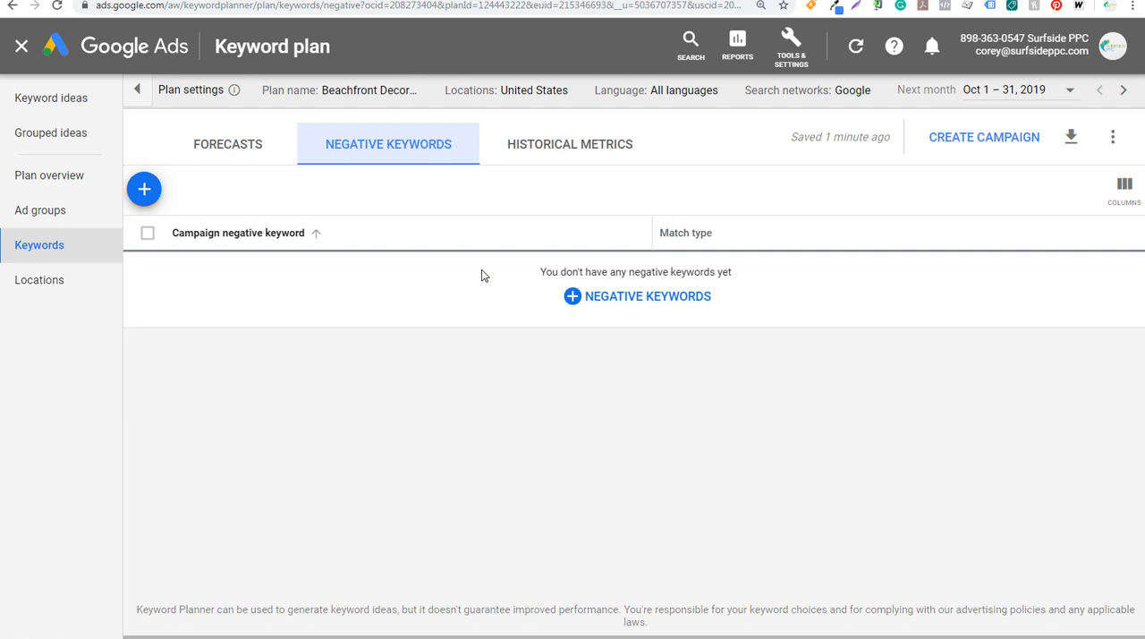
{"action": "left_click", "coordinate": [564, 155]}
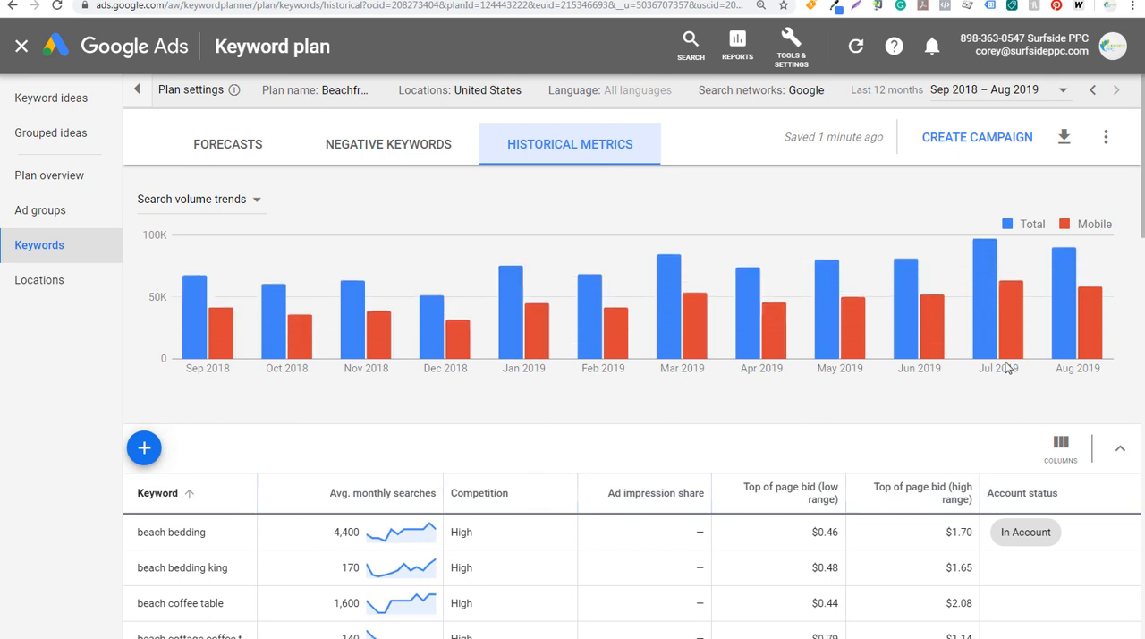
{"action": "mouse_move", "coordinate": [989, 332]}
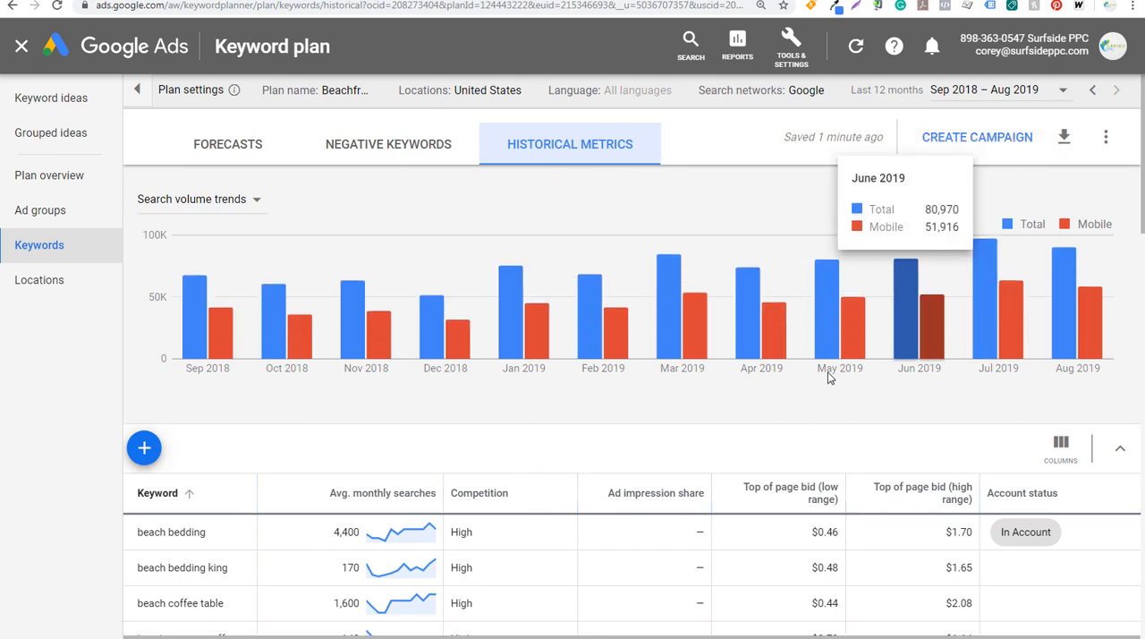
{"action": "mouse_move", "coordinate": [274, 337]}
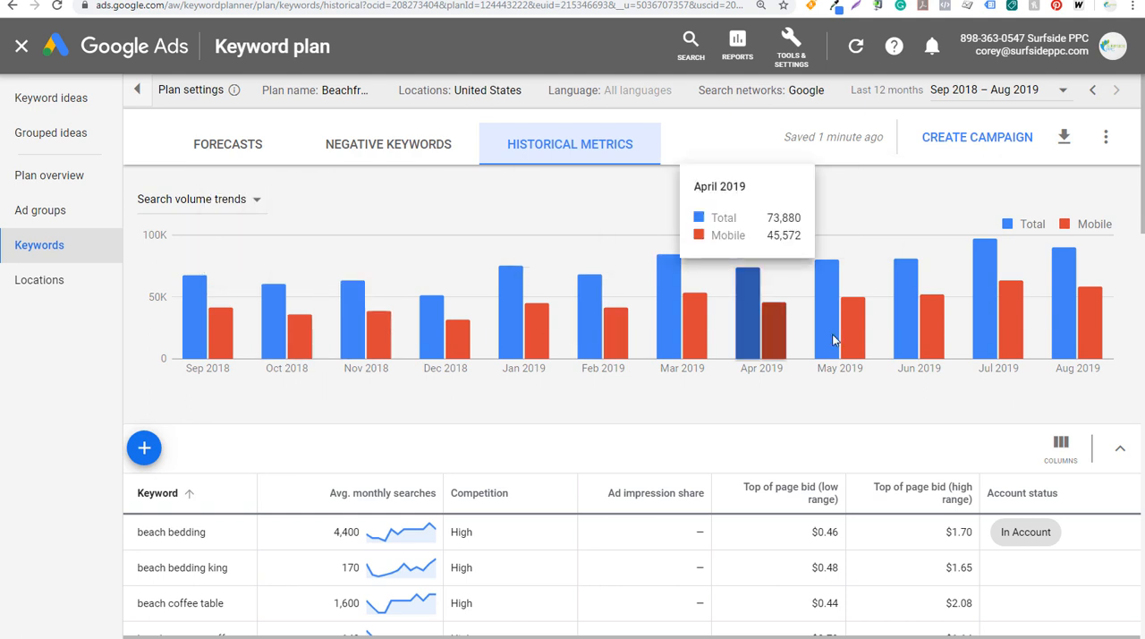
{"action": "mouse_move", "coordinate": [750, 341]}
{"action": "mouse_move", "coordinate": [682, 345]}
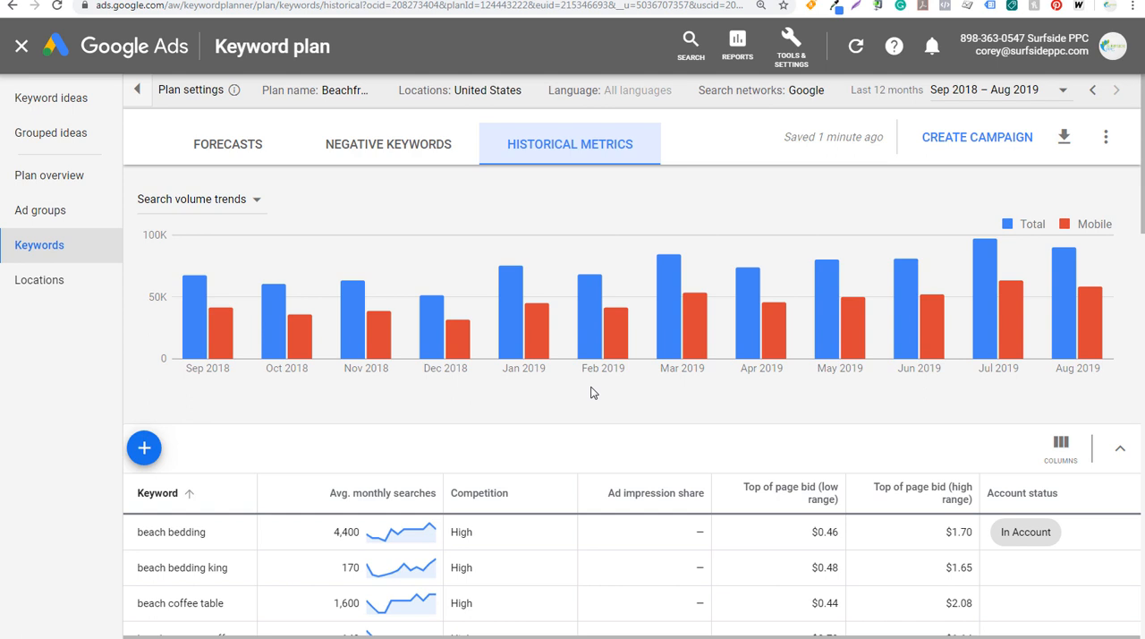
{"action": "left_click", "coordinate": [1105, 138]}
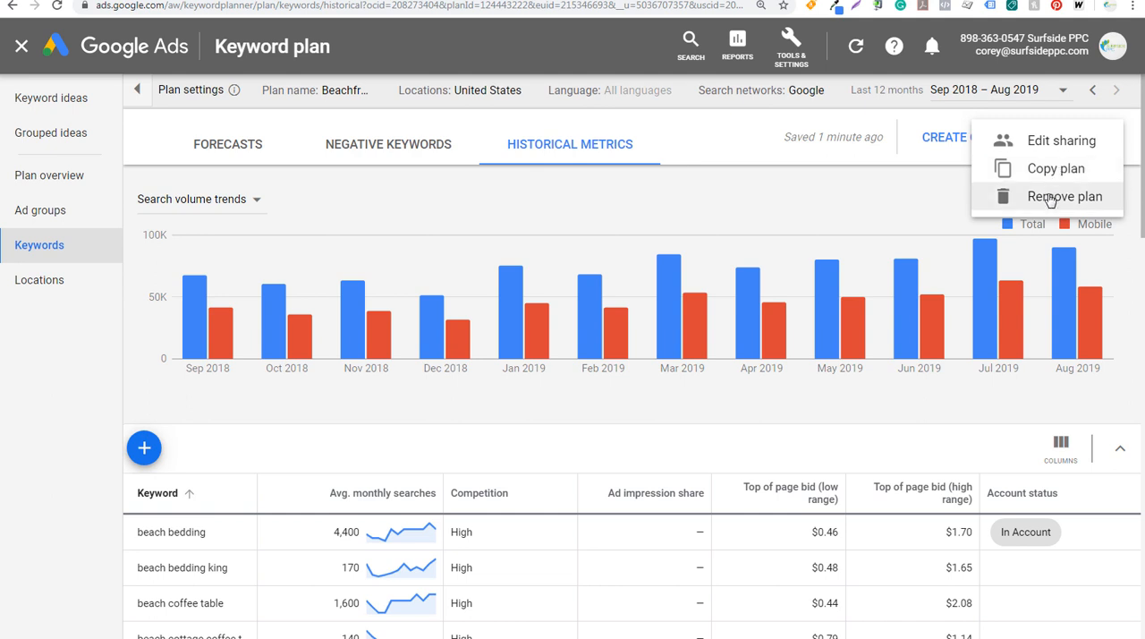
{"action": "left_click", "coordinate": [884, 156]}
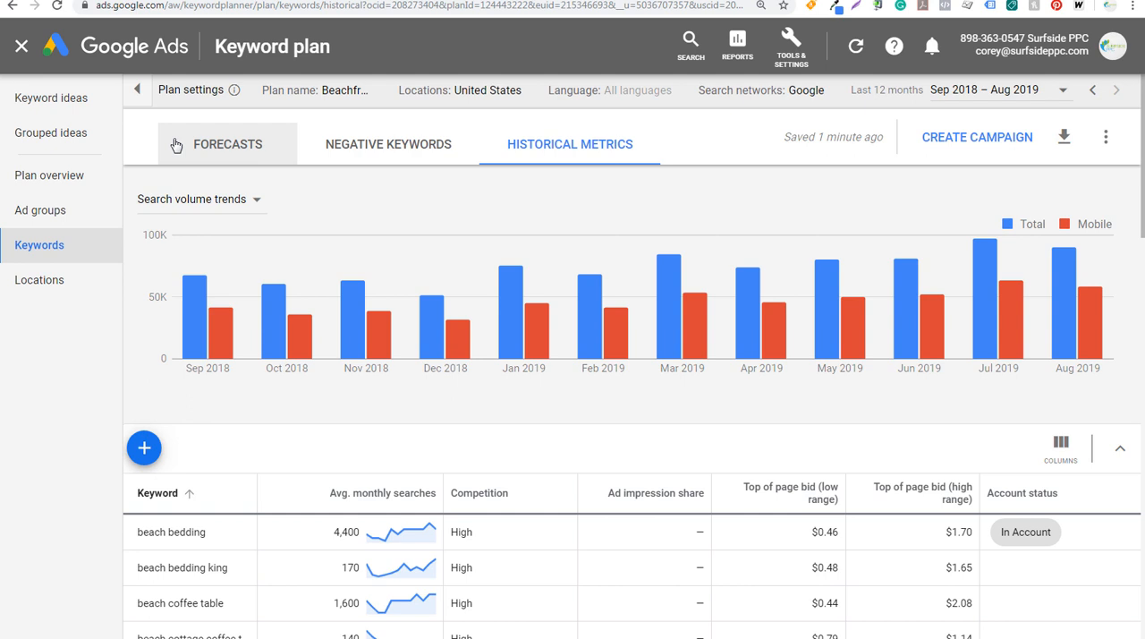
Create a campaign from the plan named Beachfront Decor Search Campaign, using the recommended average daily budget of $36.18
{"action": "left_click", "coordinate": [989, 139]}
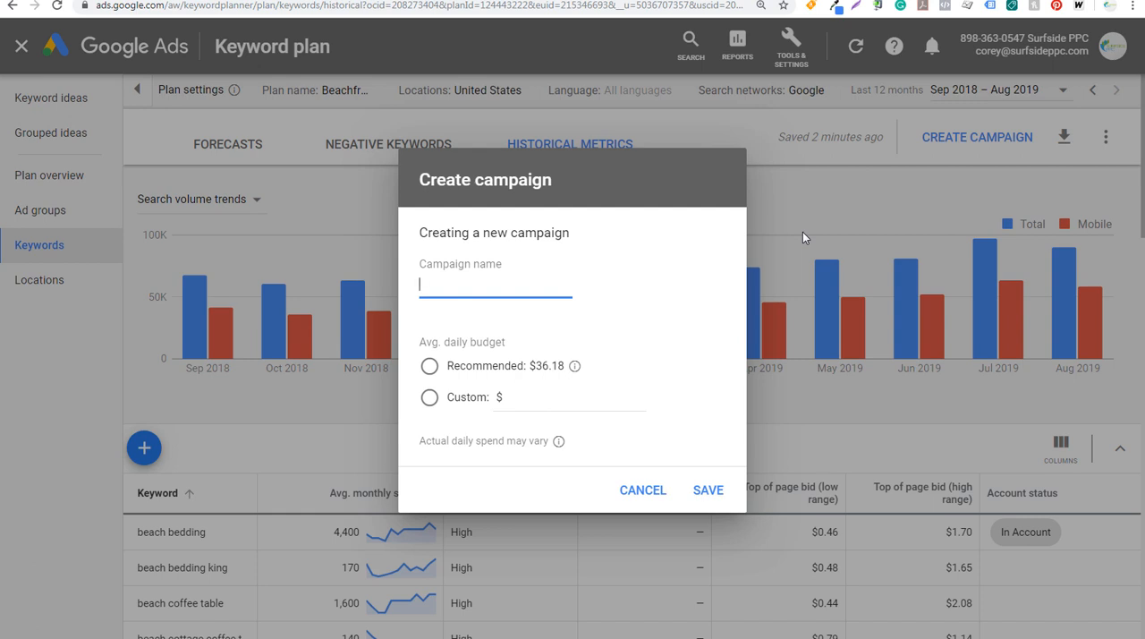
{"action": "type", "text": "Beachfront "}
{"action": "type", "text": "Decor Search Campaign"}
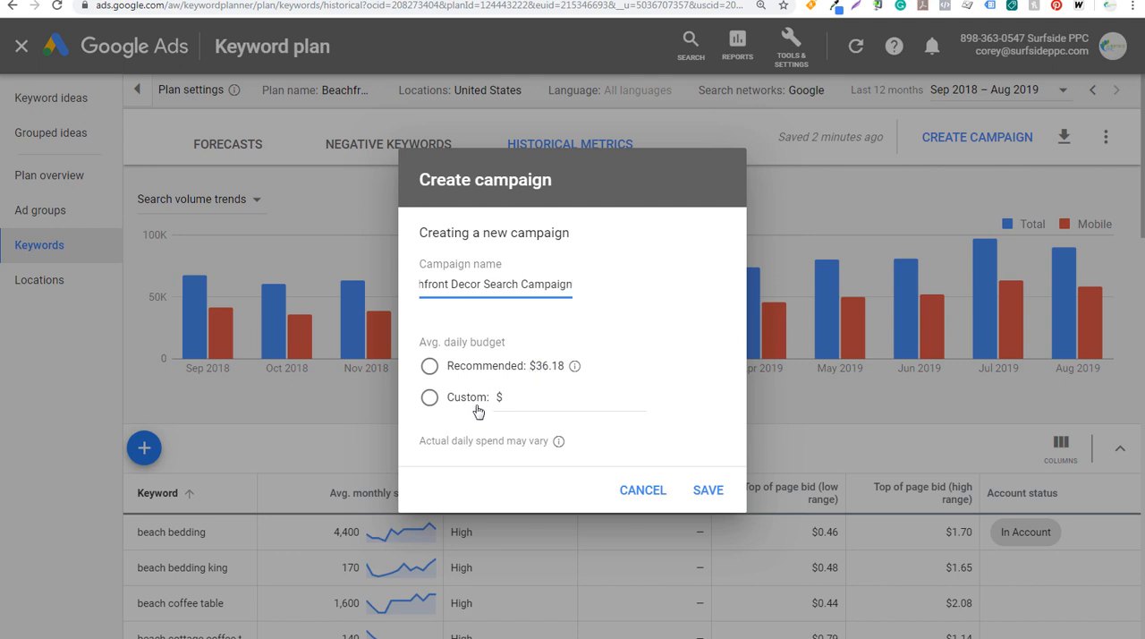
{"action": "left_click", "coordinate": [429, 365]}
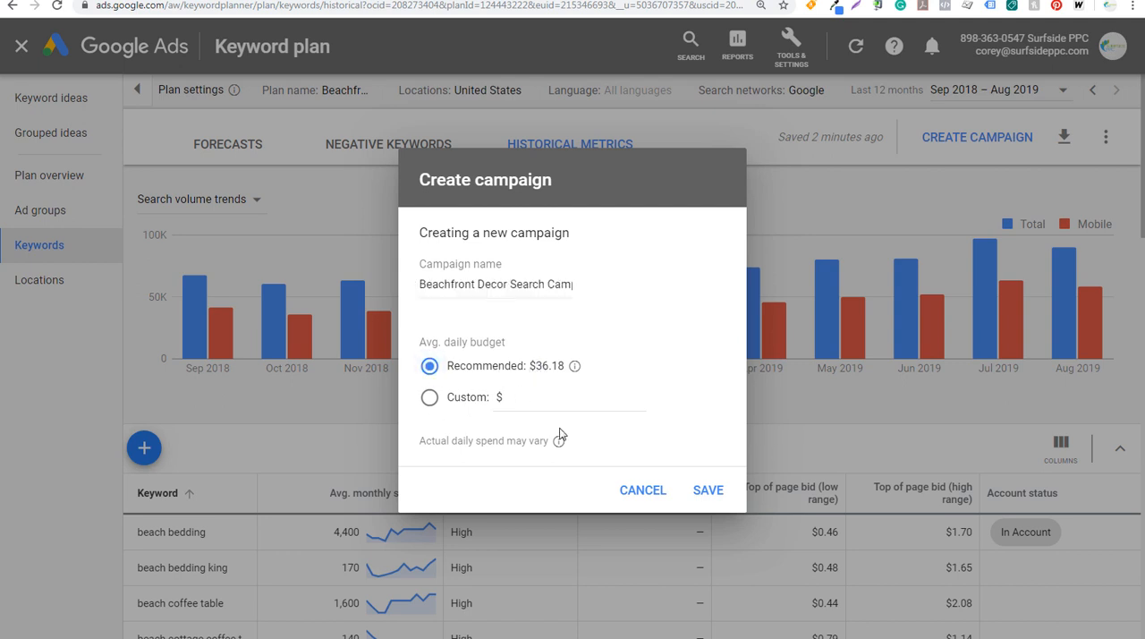
{"action": "left_click", "coordinate": [704, 491]}
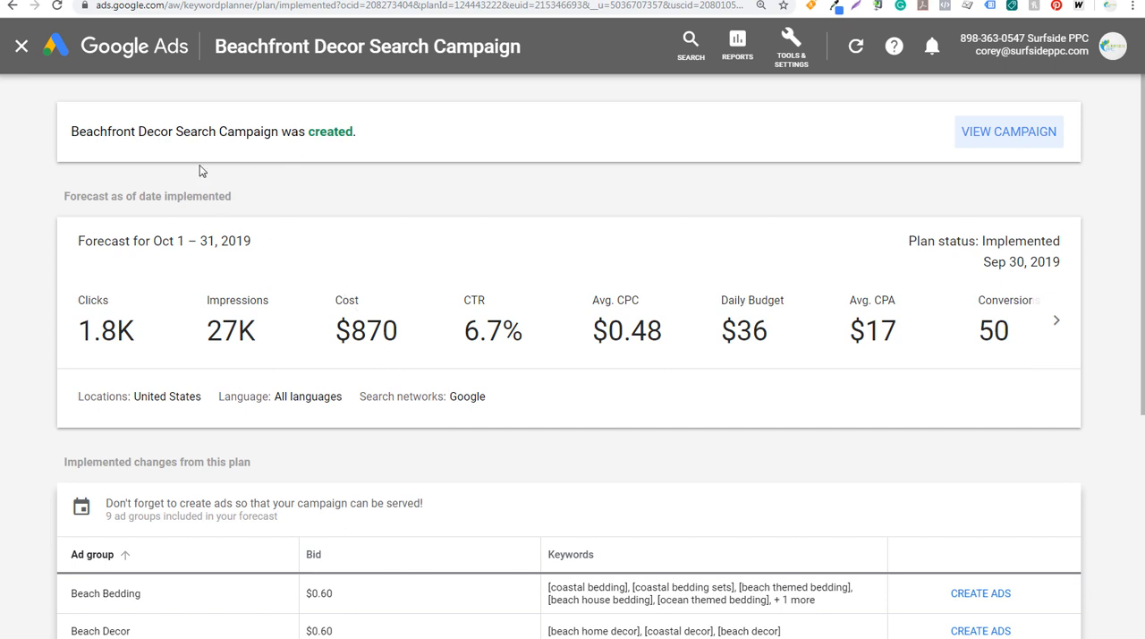
View the new campaign, find it among all campaigns and open its list of ad groups
{"action": "left_click_drag", "start_coordinate": [208, 128], "coordinate": [282, 134]}
{"action": "left_click", "coordinate": [285, 139]}
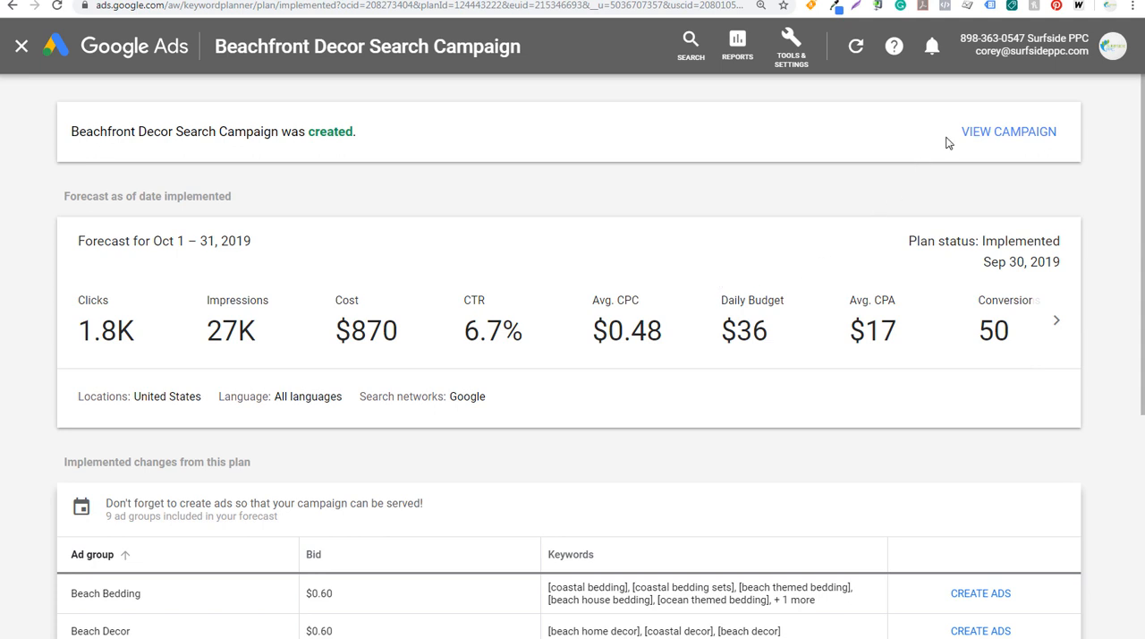
{"action": "left_click", "coordinate": [1008, 143]}
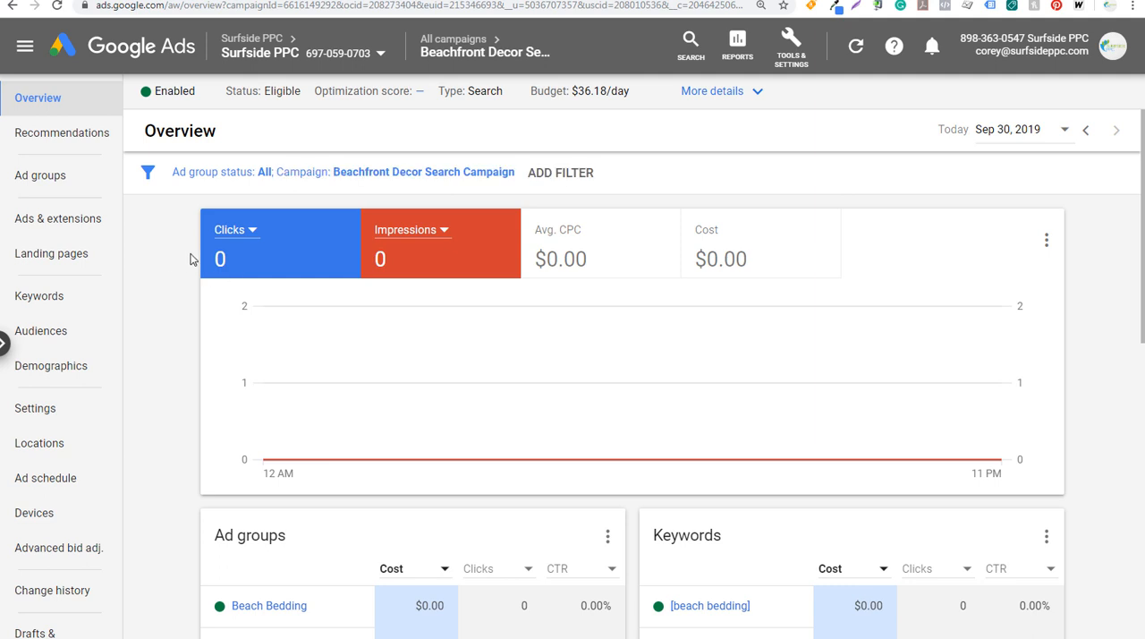
{"action": "left_click", "coordinate": [52, 175]}
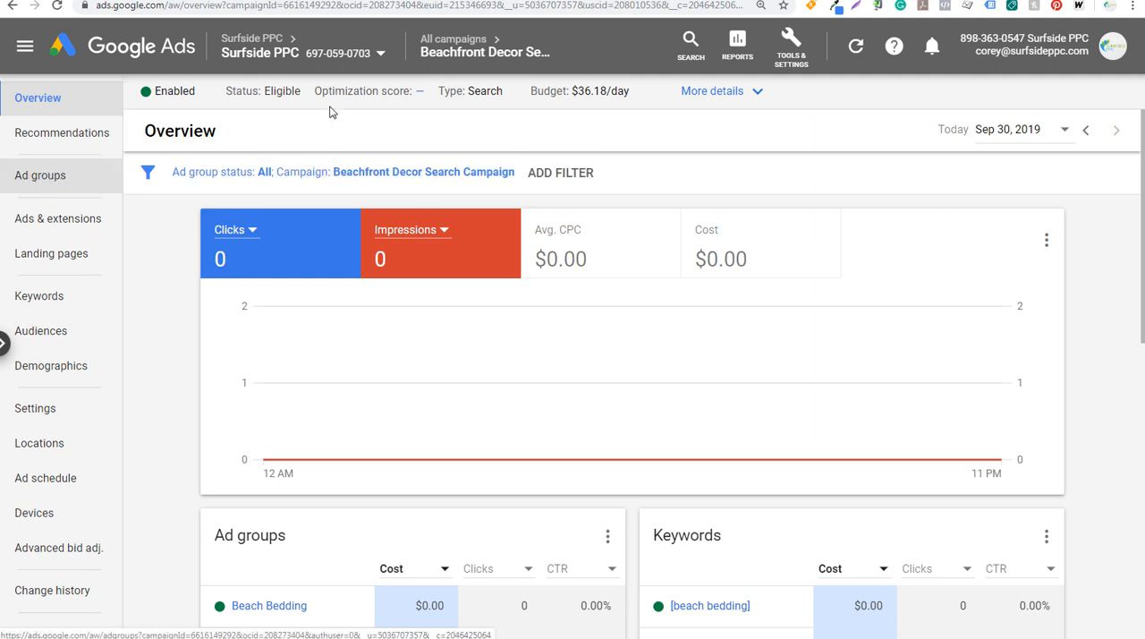
{"action": "left_click", "coordinate": [452, 44]}
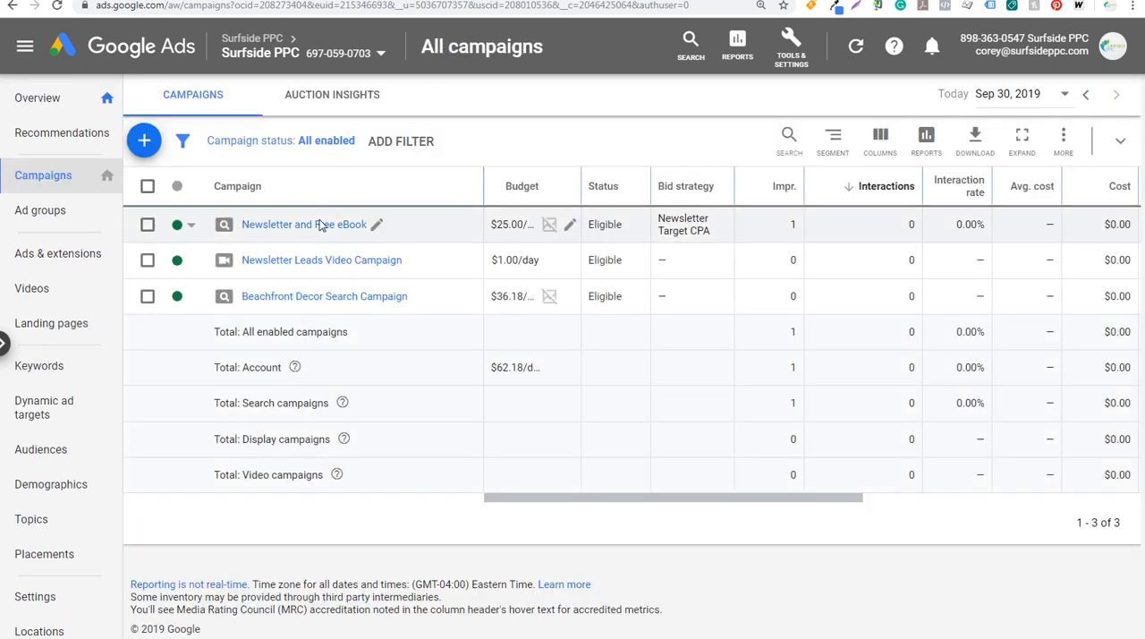
{"action": "left_click", "coordinate": [306, 302]}
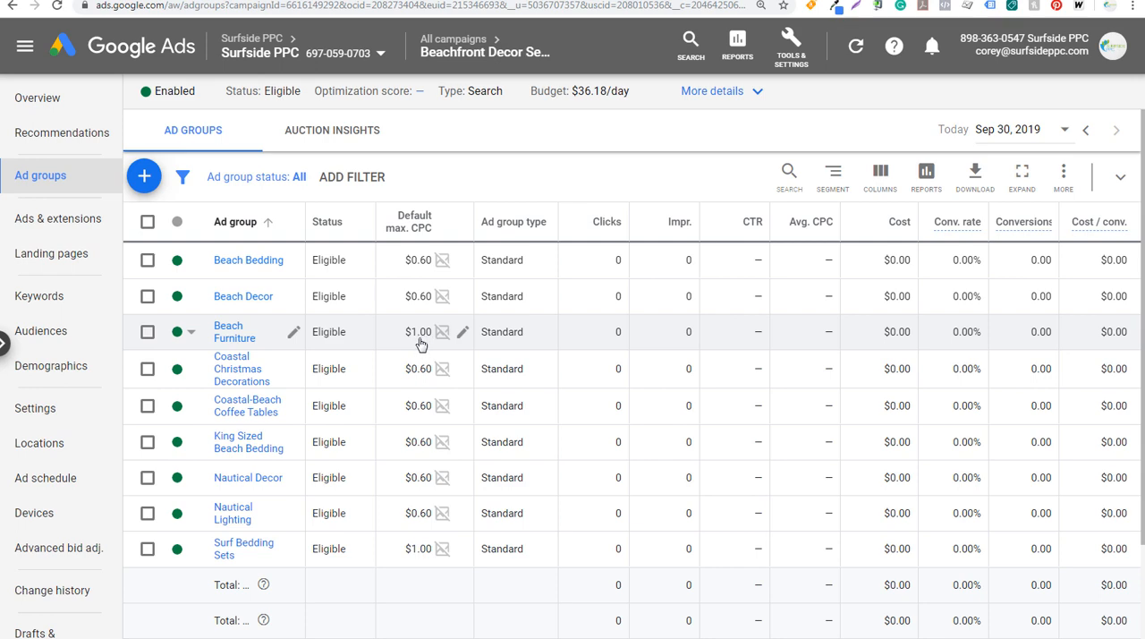
Check the Beach Bedding ad group's keywords and ads, look over a blank responsive search ad form and leave it
{"action": "left_click", "coordinate": [265, 260]}
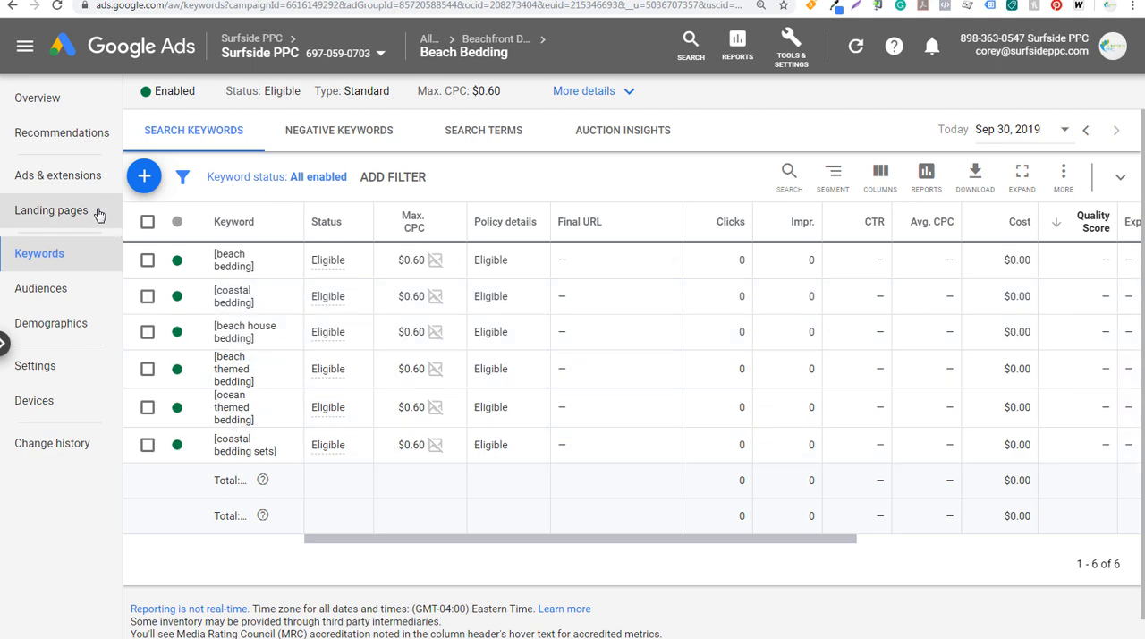
{"action": "left_click", "coordinate": [70, 185]}
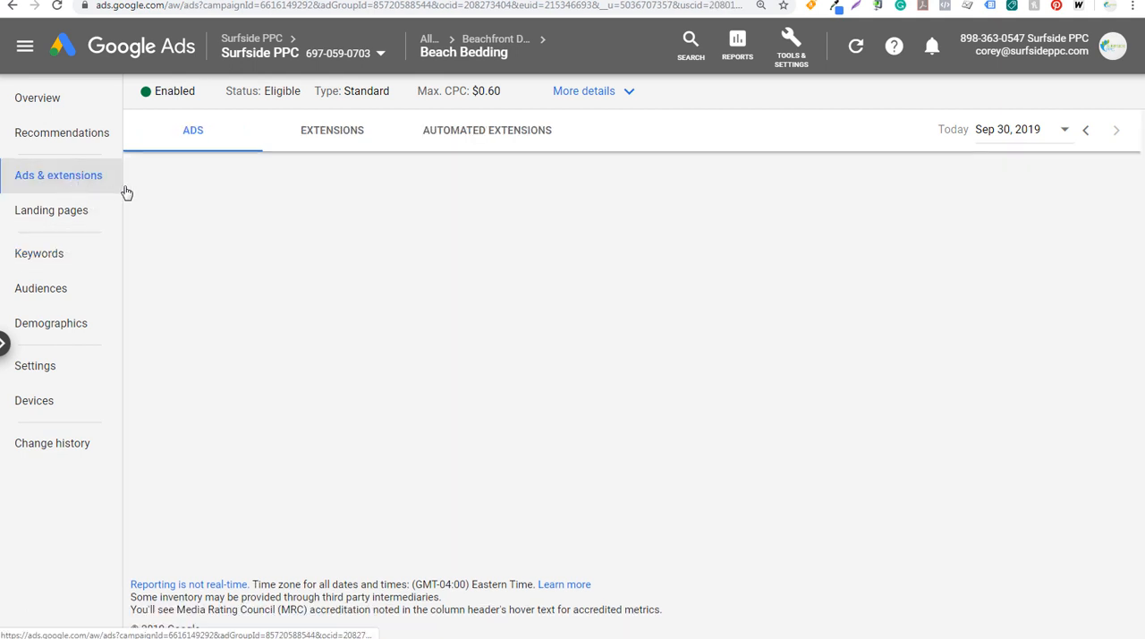
{"action": "left_click", "coordinate": [607, 285]}
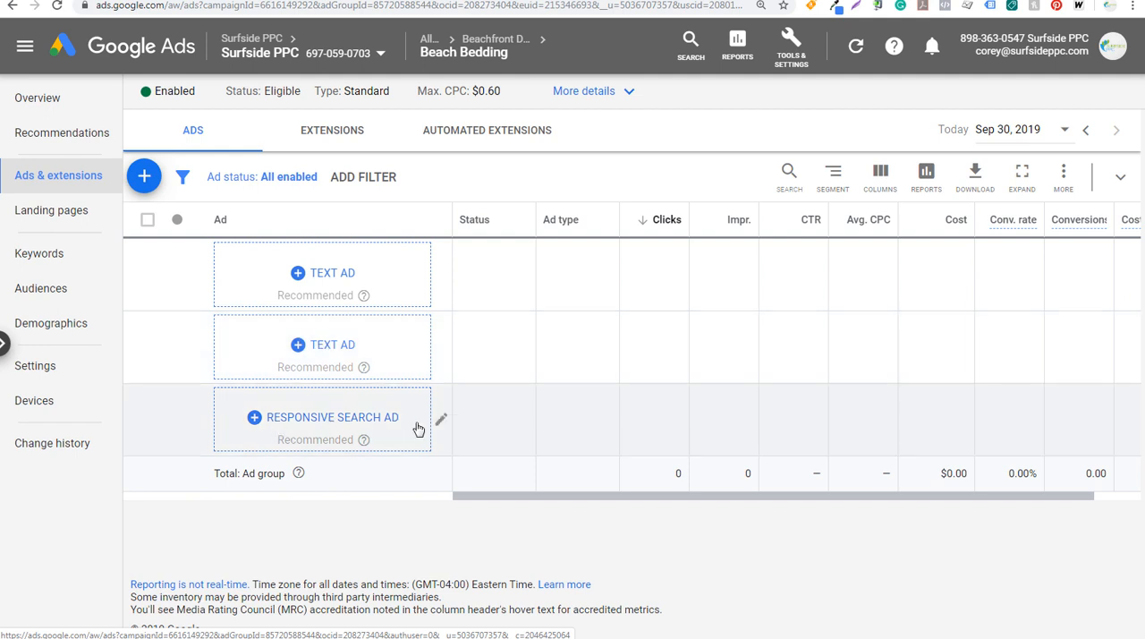
{"action": "left_click", "coordinate": [390, 423]}
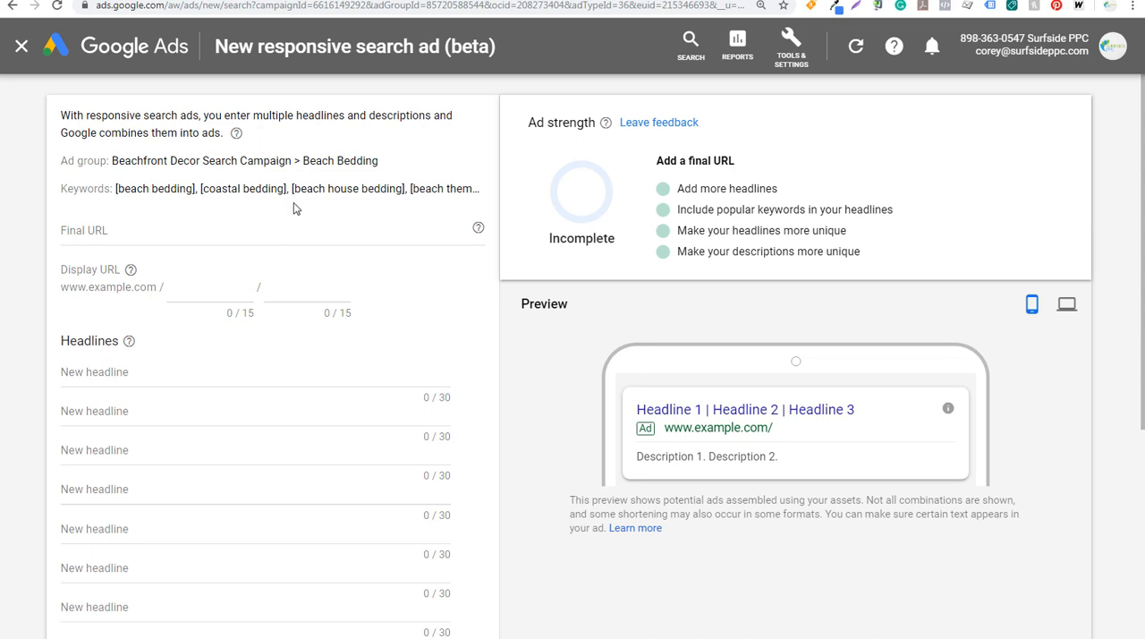
{"action": "scroll", "coordinate": [294, 205], "scroll_direction": "down", "scroll_amount": 2}
{"action": "left_click", "coordinate": [21, 46]}
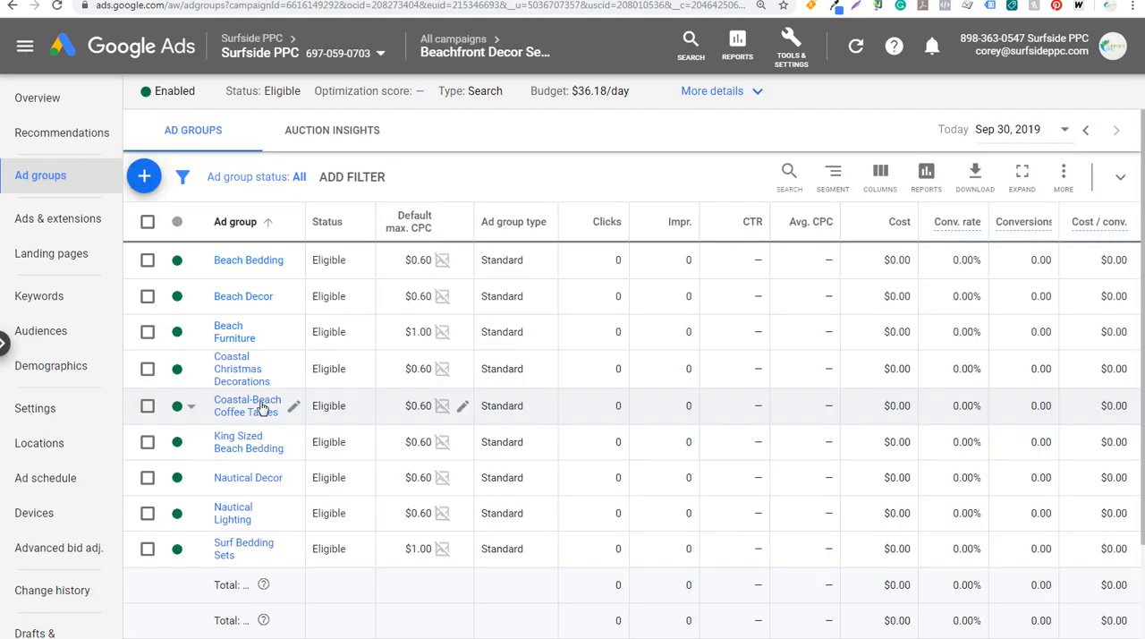
View the Coastal-Beach Coffee Tables ad group's keywords and check the matching coffee tables page on beachfrontdecor.com
{"action": "left_click", "coordinate": [242, 405]}
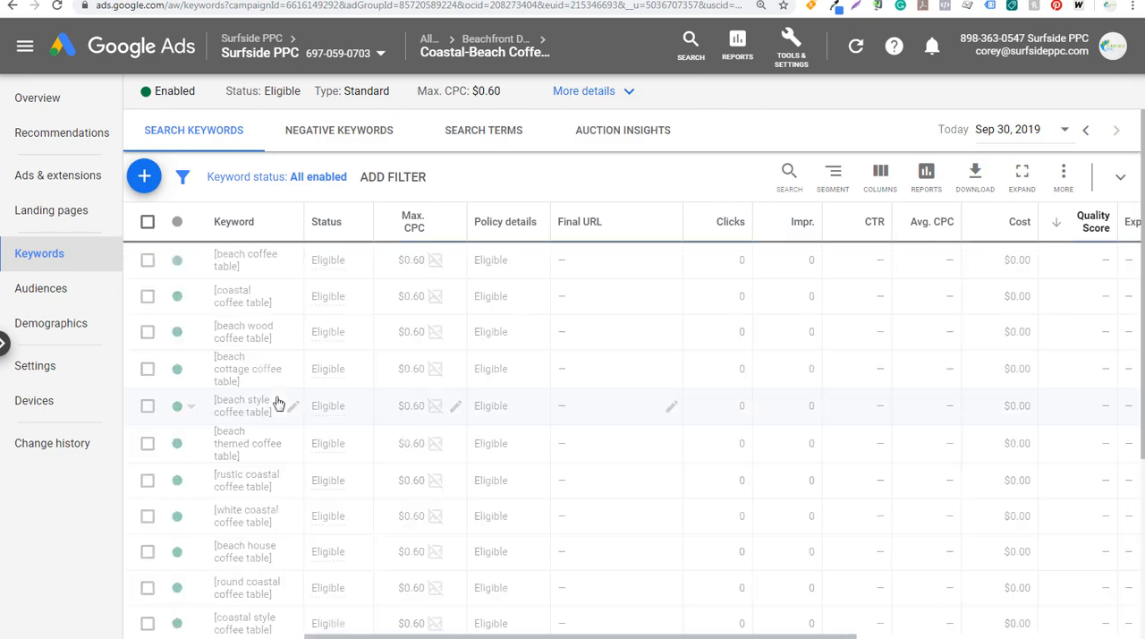
{"action": "left_click", "coordinate": [253, 1]}
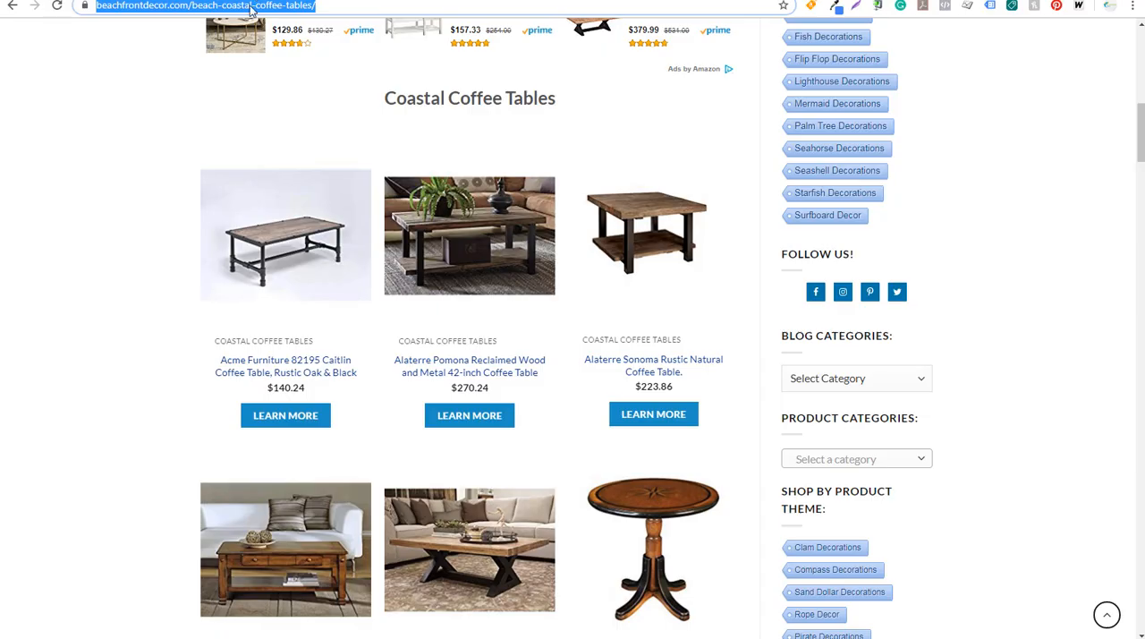
{"action": "left_click", "coordinate": [116, 1]}
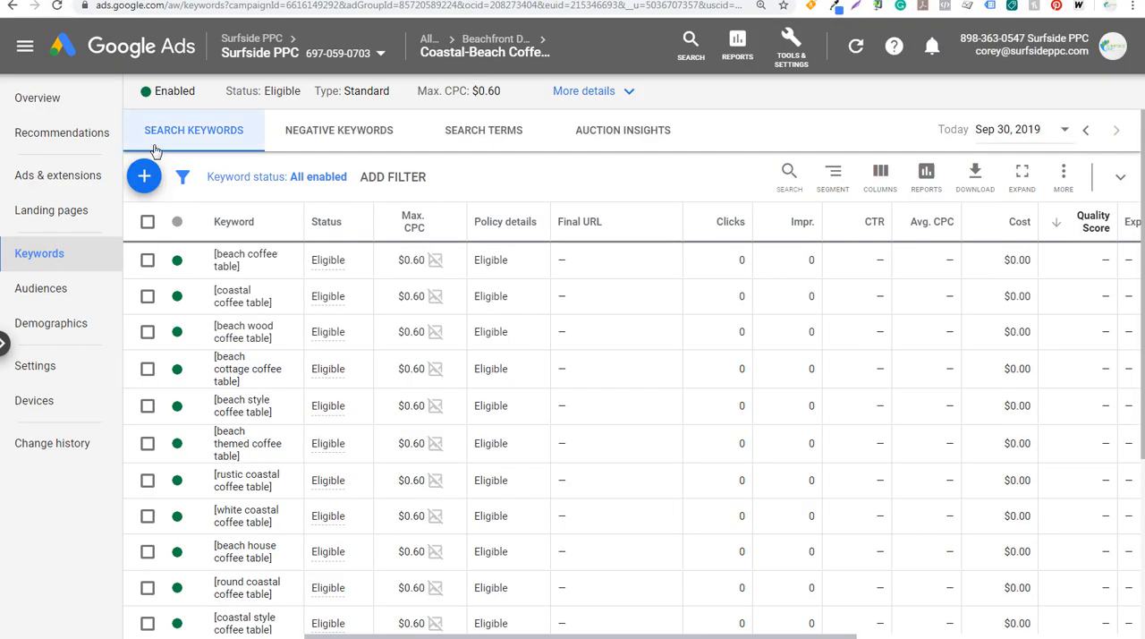
Look over the new text ad form for the Coastal-Beach Coffee Tables ad group, leaving it without saving
{"action": "left_click", "coordinate": [67, 176]}
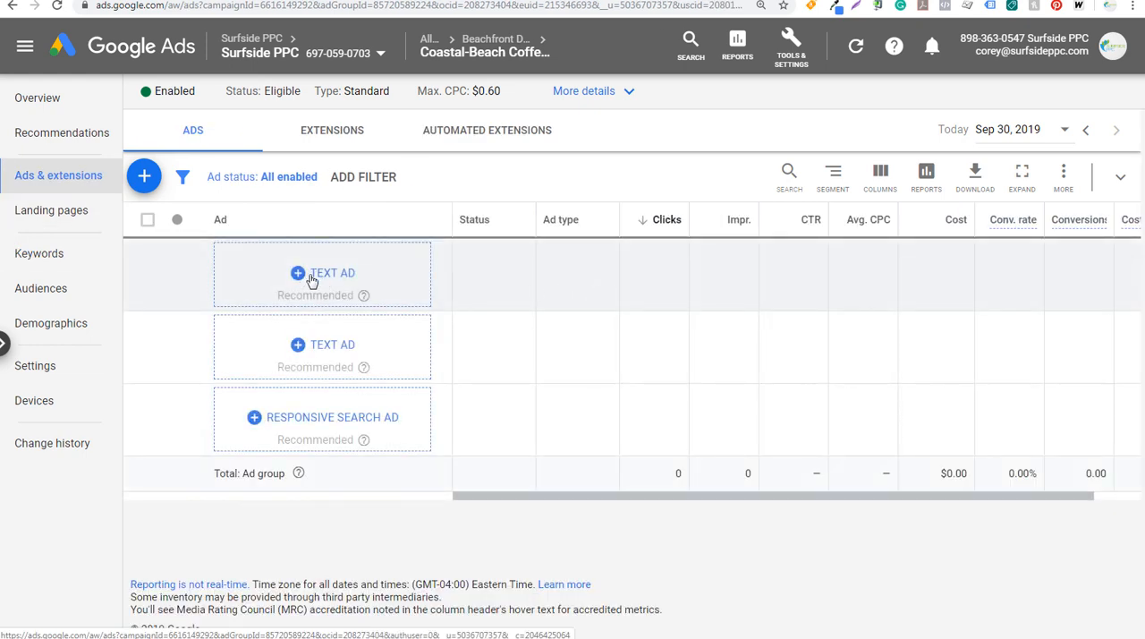
{"action": "left_click", "coordinate": [314, 276]}
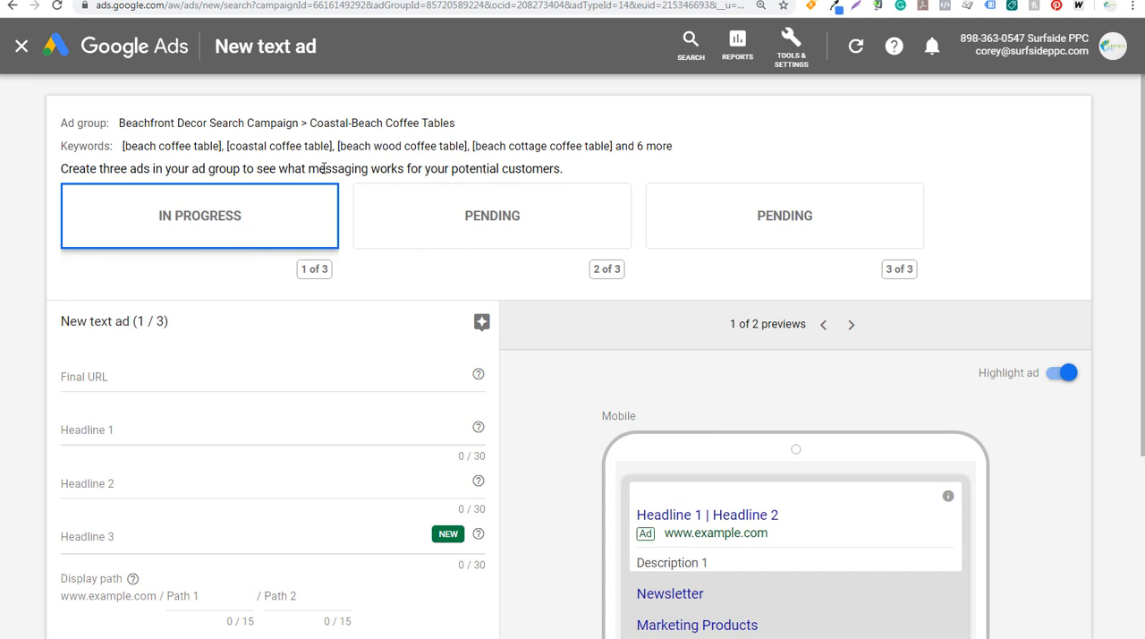
{"action": "scroll", "coordinate": [430, 260], "scroll_direction": "down", "scroll_amount": 3}
{"action": "scroll", "coordinate": [188, 286], "scroll_direction": "down", "scroll_amount": 3}
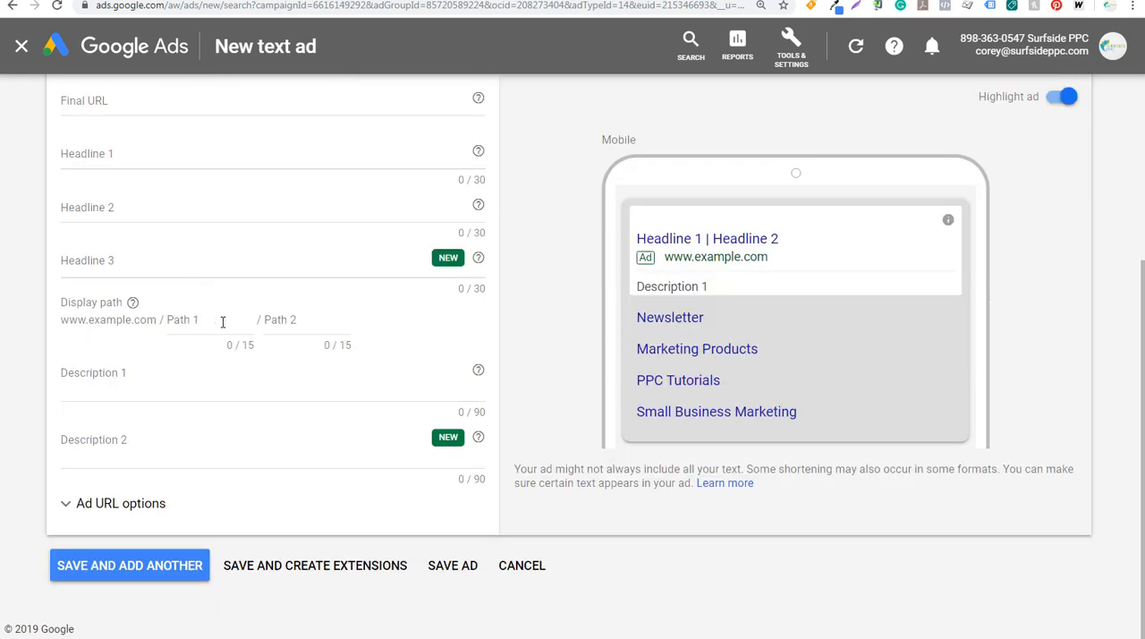
{"action": "scroll", "coordinate": [223, 322], "scroll_direction": "up", "scroll_amount": 3}
{"action": "scroll", "coordinate": [195, 399], "scroll_direction": "down", "scroll_amount": 3}
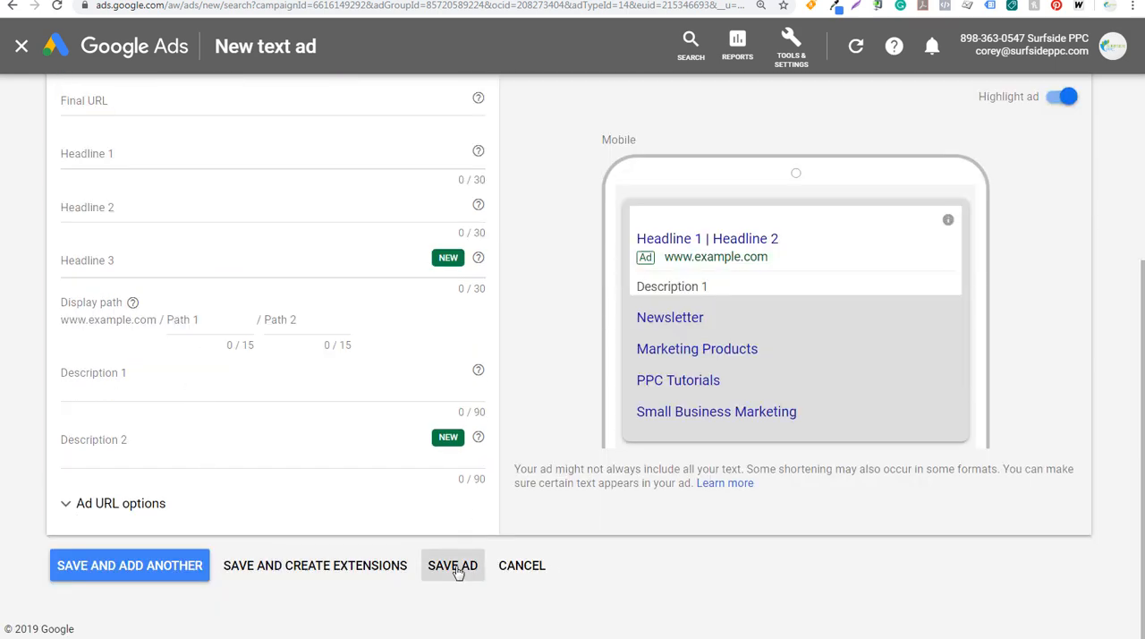
{"action": "left_click", "coordinate": [526, 568]}
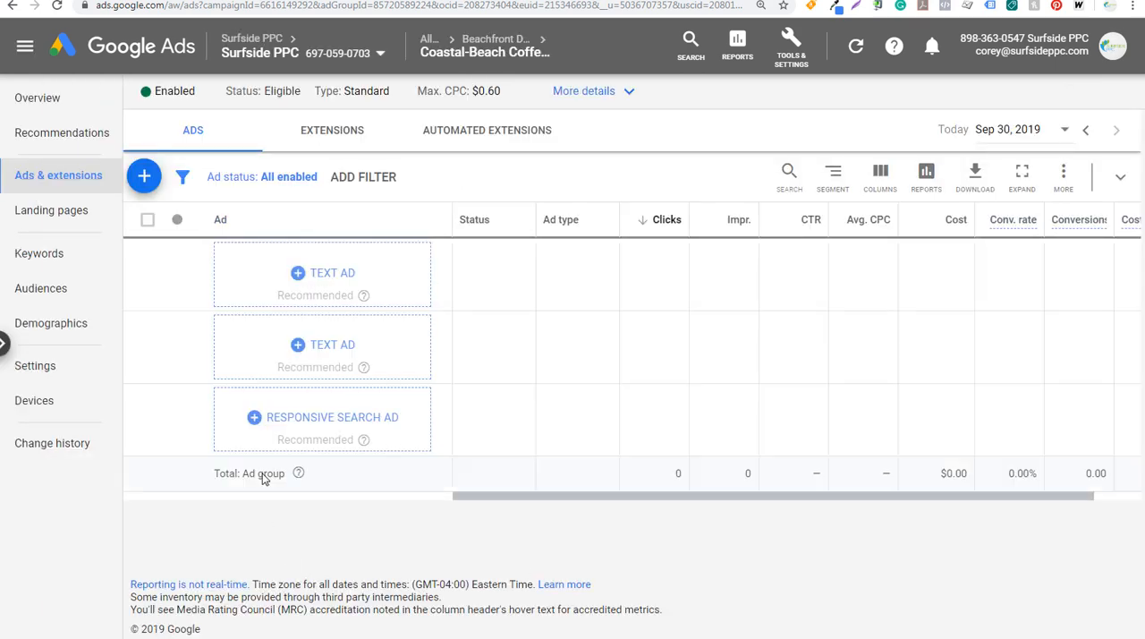
Start a responsive search ad for the Coastal-Beach Coffee Tables ad group with the display URL paths coastal and coffee-tables
{"action": "left_click", "coordinate": [332, 427]}
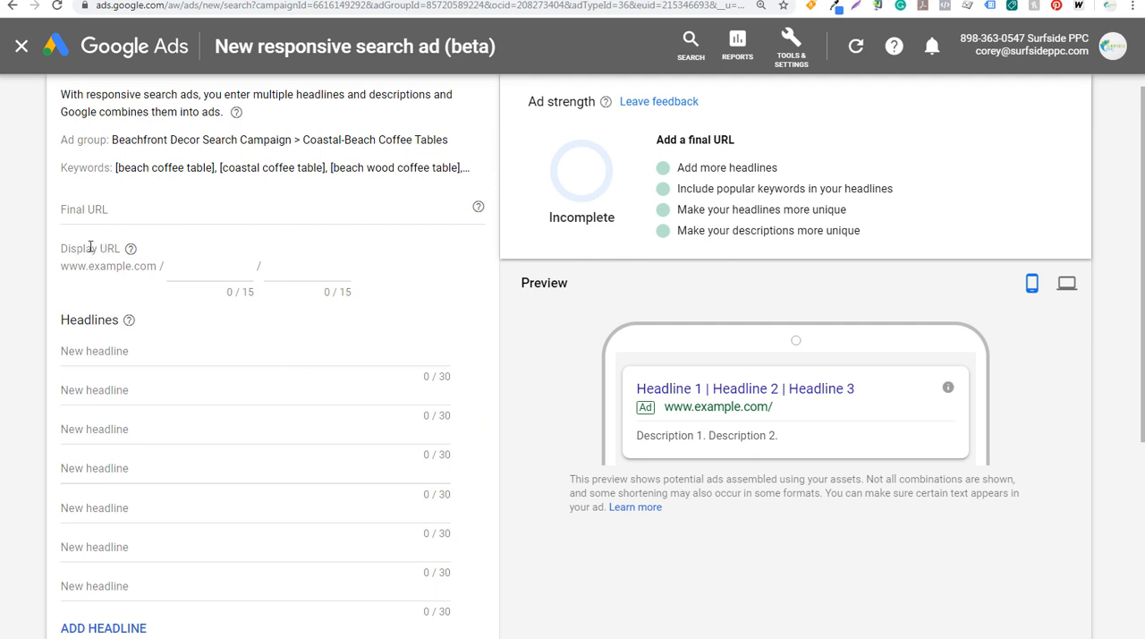
{"action": "left_click", "coordinate": [217, 262]}
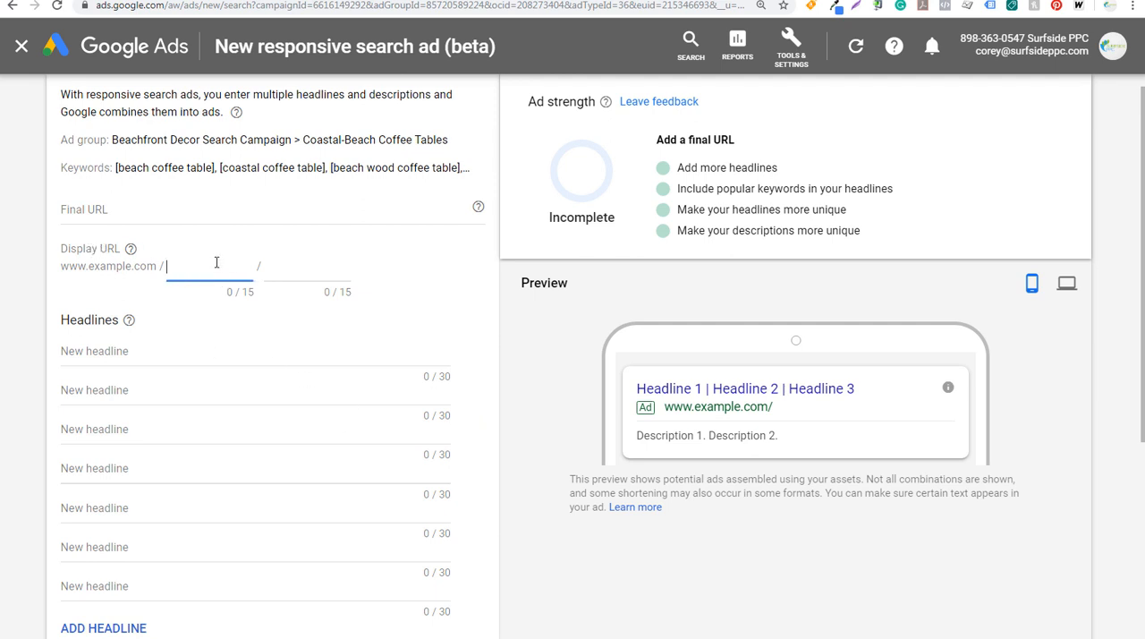
{"action": "left_click", "coordinate": [278, 266]}
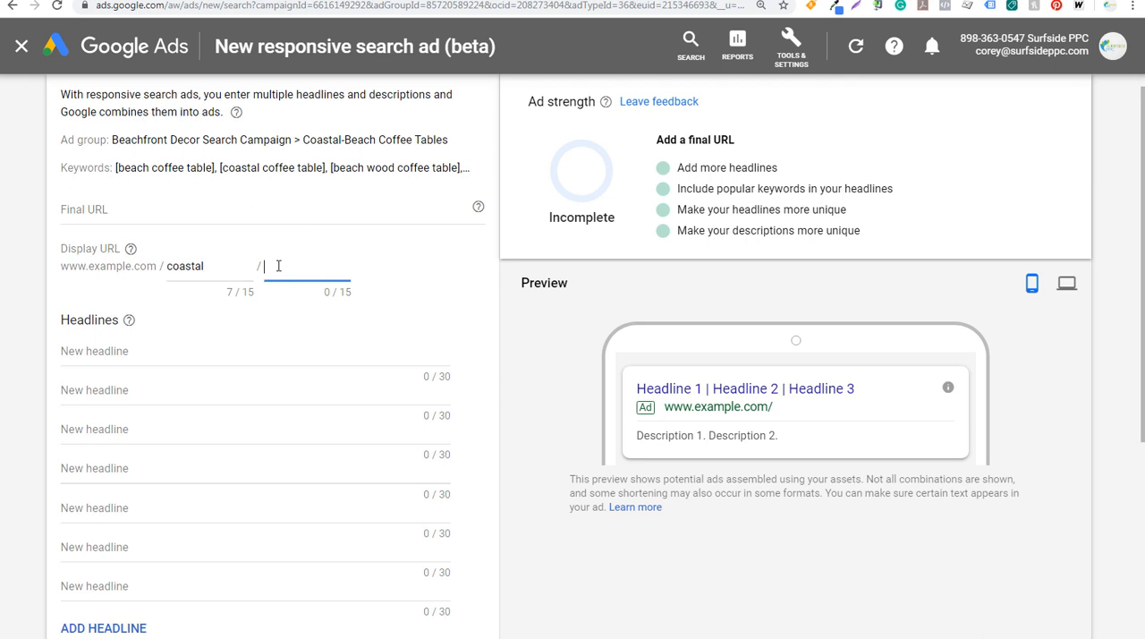
{"action": "type", "text": "coffee-tables"}
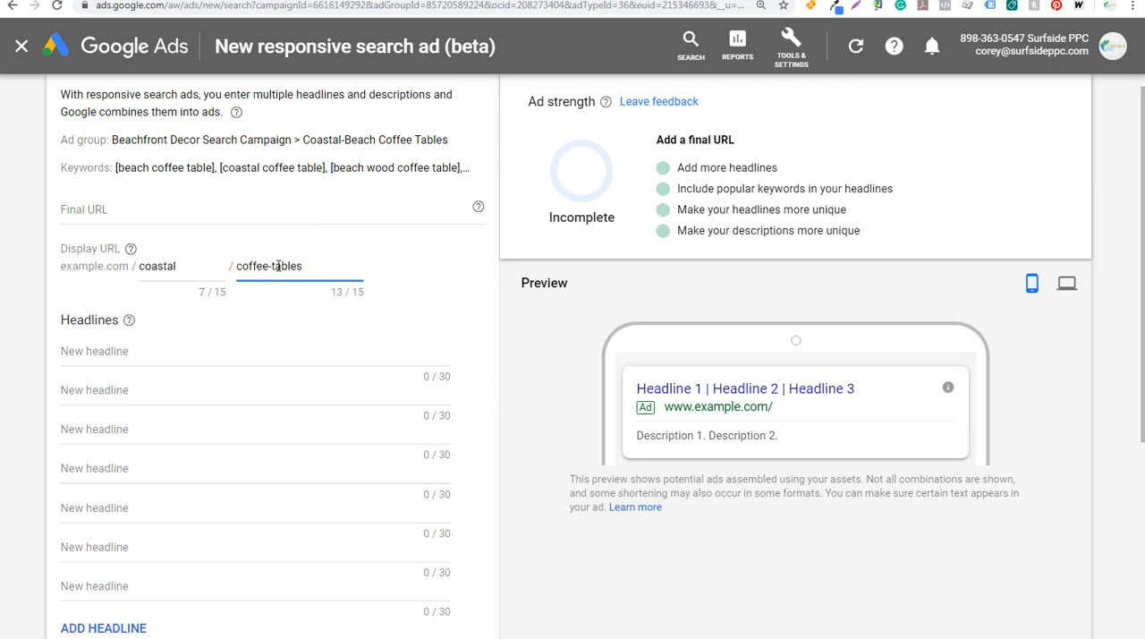
Enter "Coastal Coffee Tables" and "Beach Coffee Tables" as the first two headlines of the responsive search ad
{"action": "left_click", "coordinate": [157, 350]}
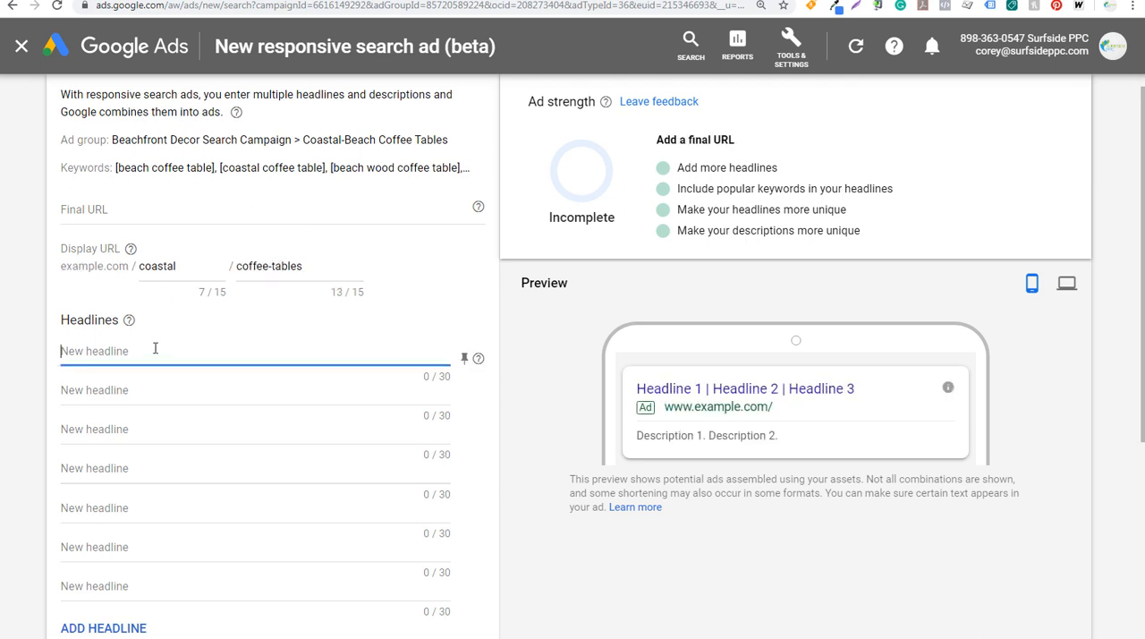
{"action": "left_click_drag", "start_coordinate": [116, 168], "coordinate": [303, 168]}
{"action": "left_click", "coordinate": [310, 167]}
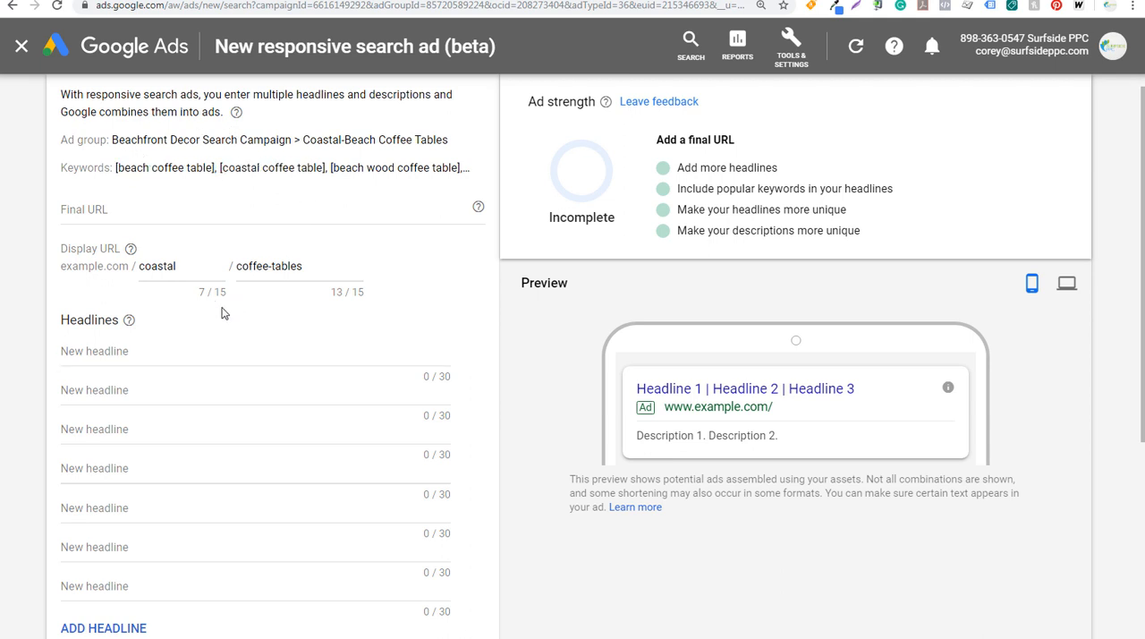
{"action": "left_click", "coordinate": [178, 346]}
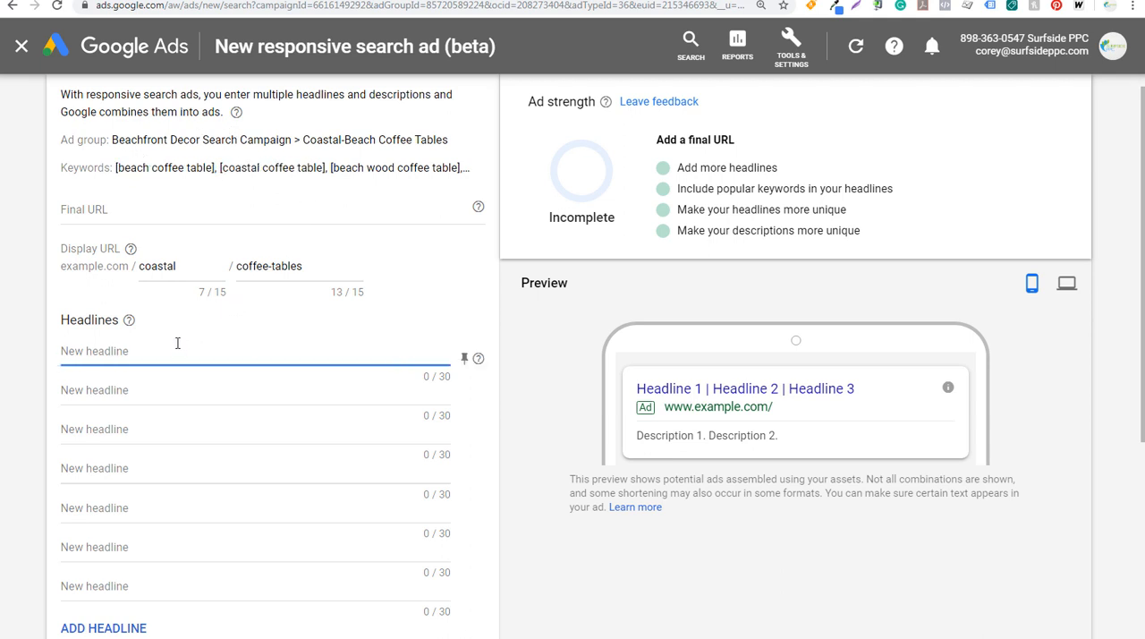
{"action": "type", "text": "Coastal Coffee Tables"}
{"action": "key", "text": "Tab"}
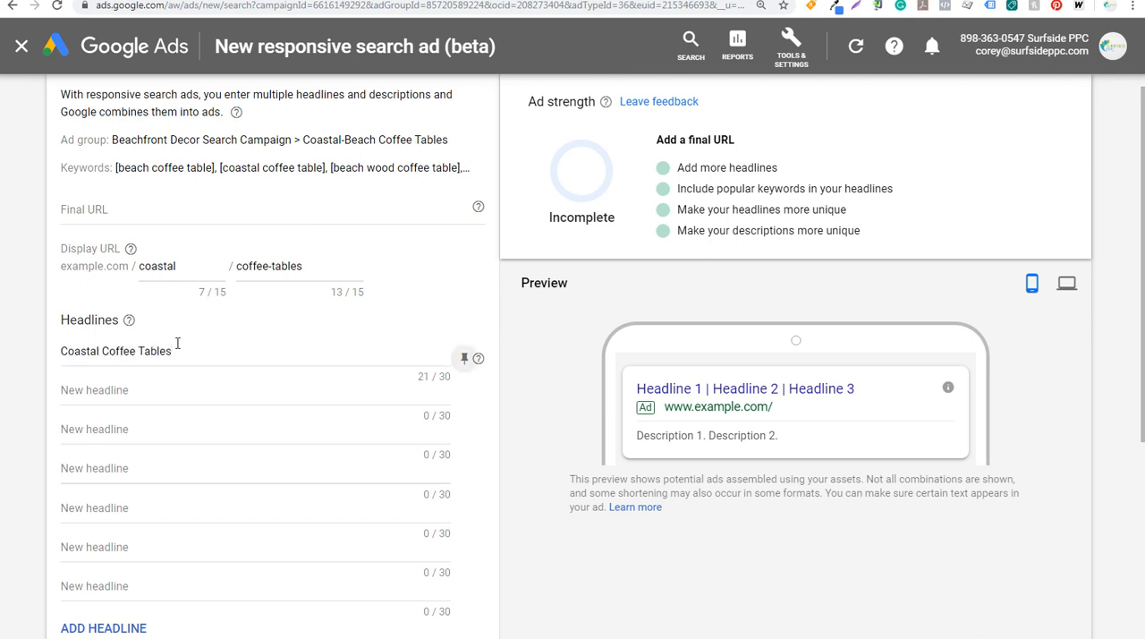
{"action": "type", "text": "Beach Coffee"}
{"action": "type", "text": "Tables"}
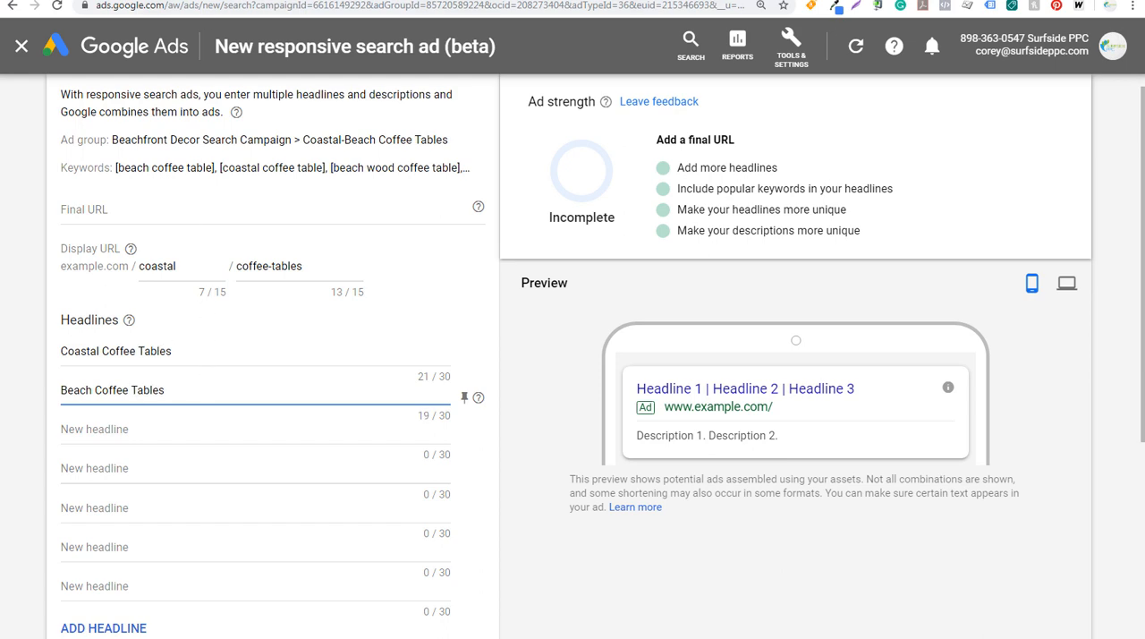
{"action": "left_click", "coordinate": [214, 1]}
{"action": "key", "text": "ctrl+c"}
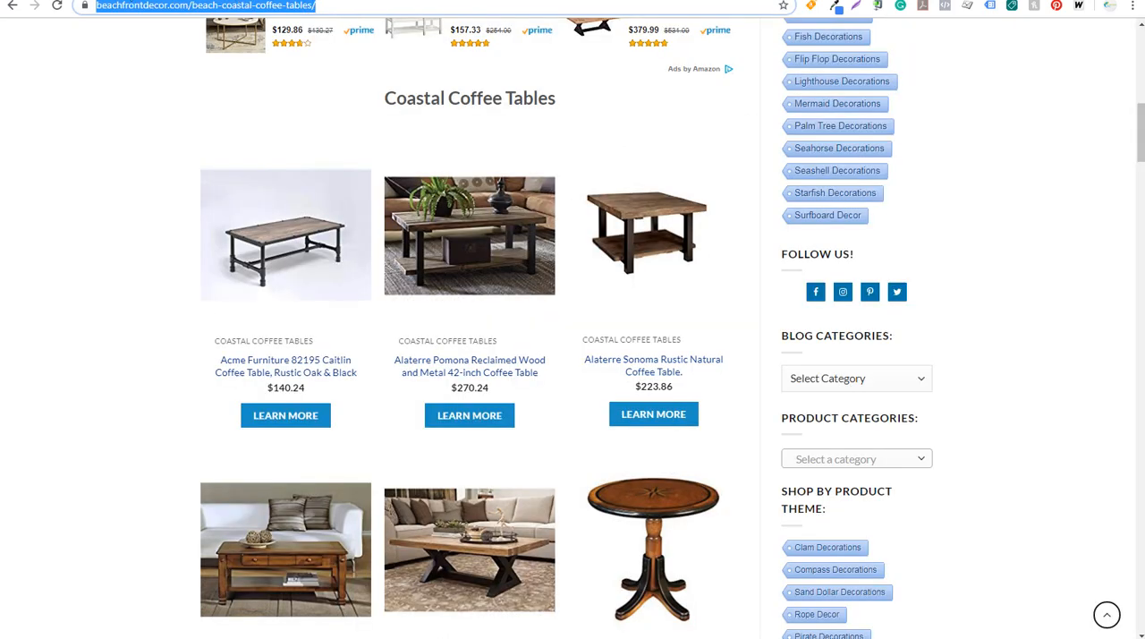
{"action": "left_click", "coordinate": [204, 1]}
{"action": "left_click", "coordinate": [109, 209]}
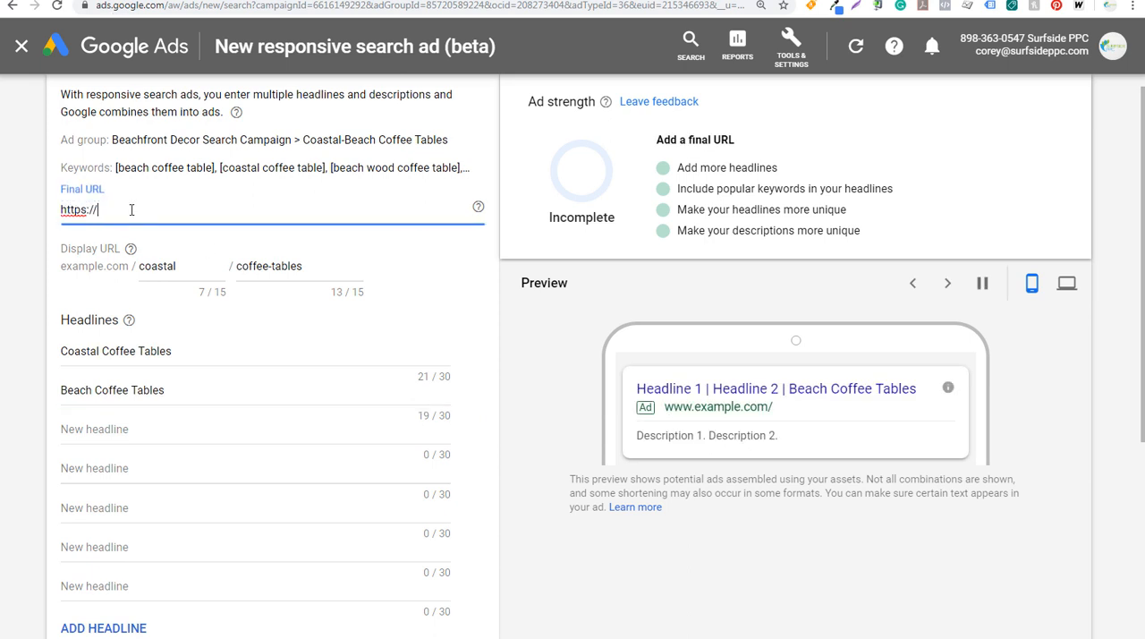
{"action": "key", "text": "ctrl+v"}
{"action": "left_click_drag", "start_coordinate": [97, 210], "coordinate": [47, 210]}
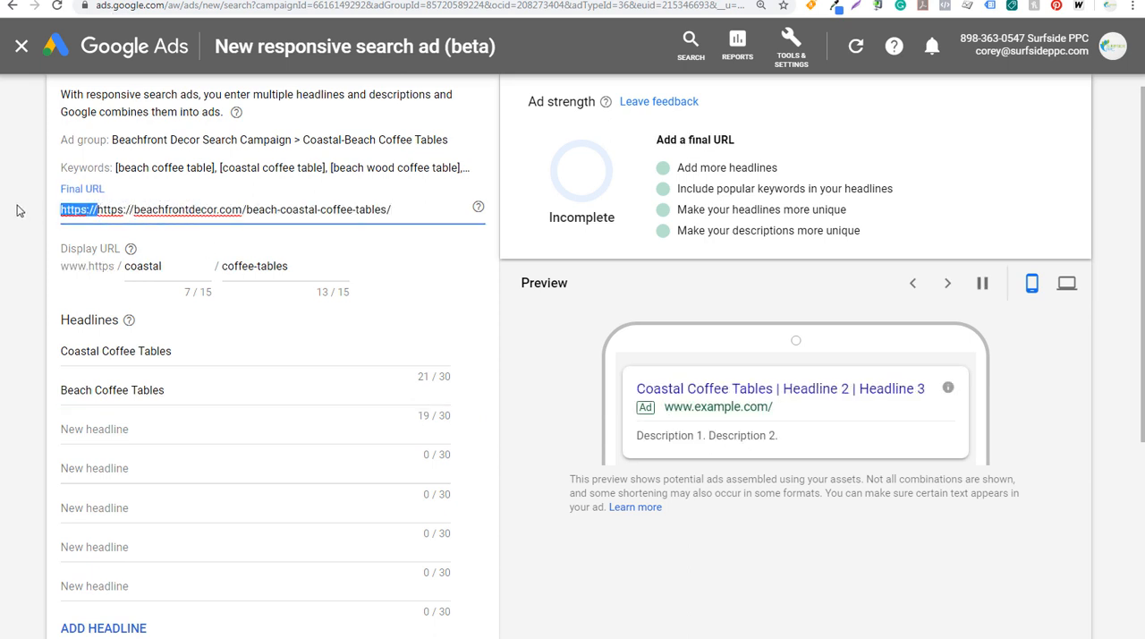
{"action": "key", "text": "BackSpace"}
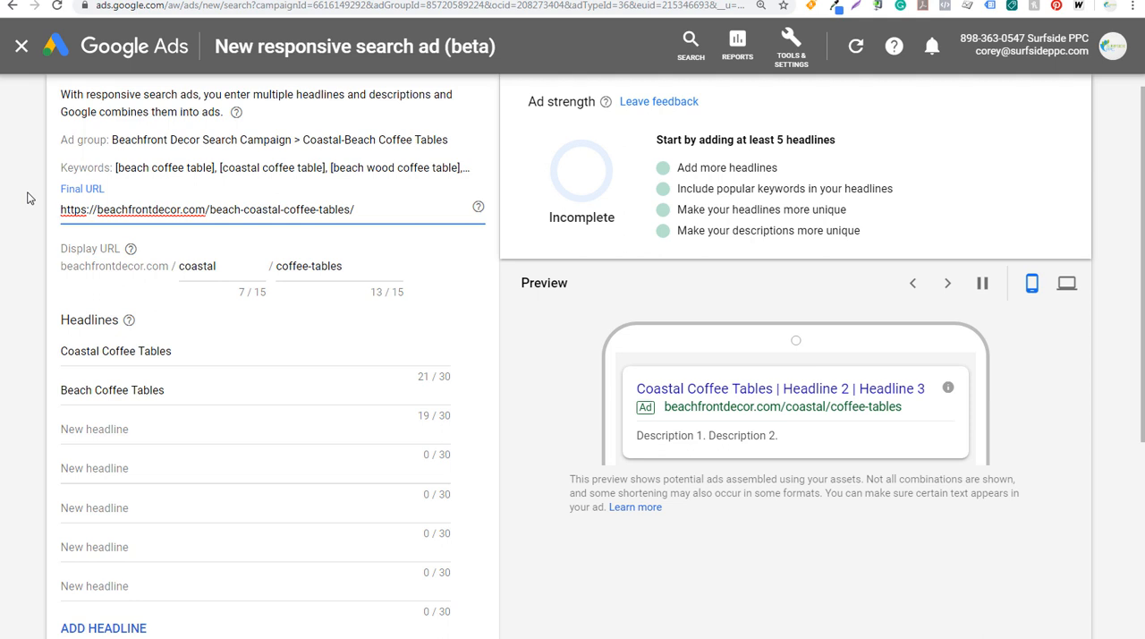
Enter "Coastal Style Coffee Tables" as the ad's third headline
{"action": "scroll", "coordinate": [27, 339], "scroll_direction": "down", "scroll_amount": 2}
{"action": "left_click", "coordinate": [108, 283]}
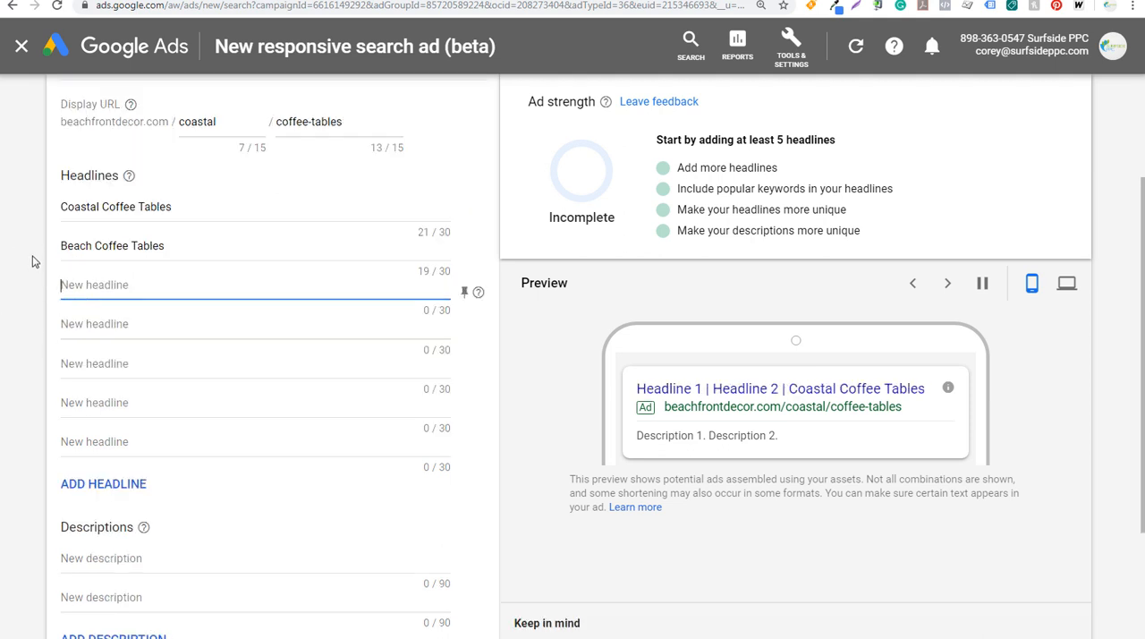
{"action": "type", "text": "Coastal Style Coffee"}
{"action": "key", "text": "BackSpace"}
{"action": "key", "text": "BackSpace"}
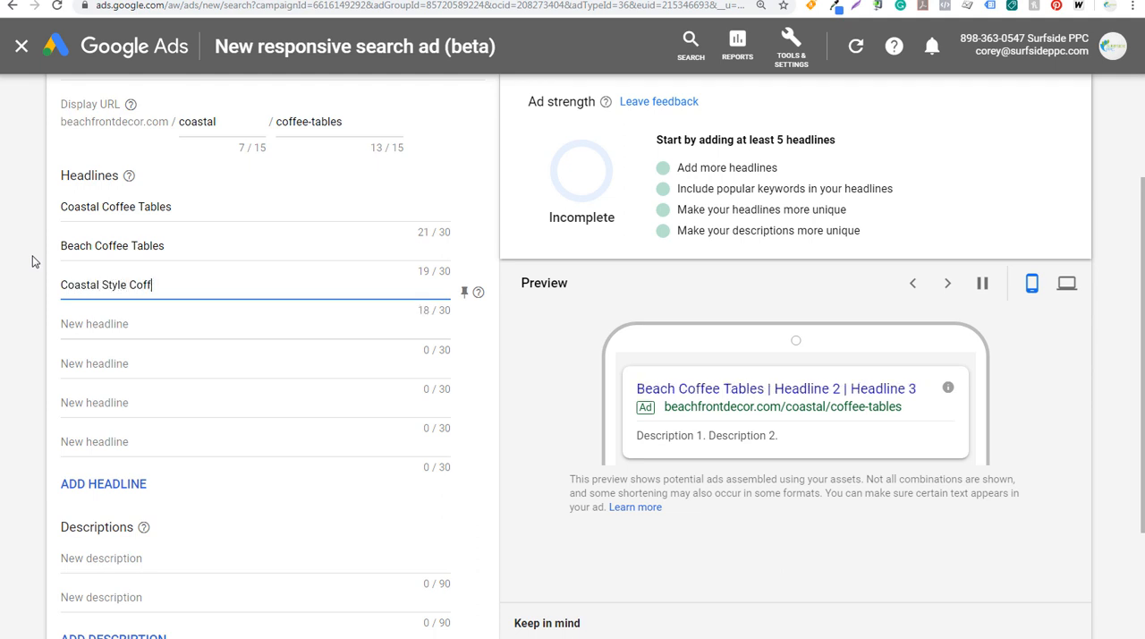
{"action": "type", "text": "ee Tables"}
{"action": "key", "text": "Tab"}
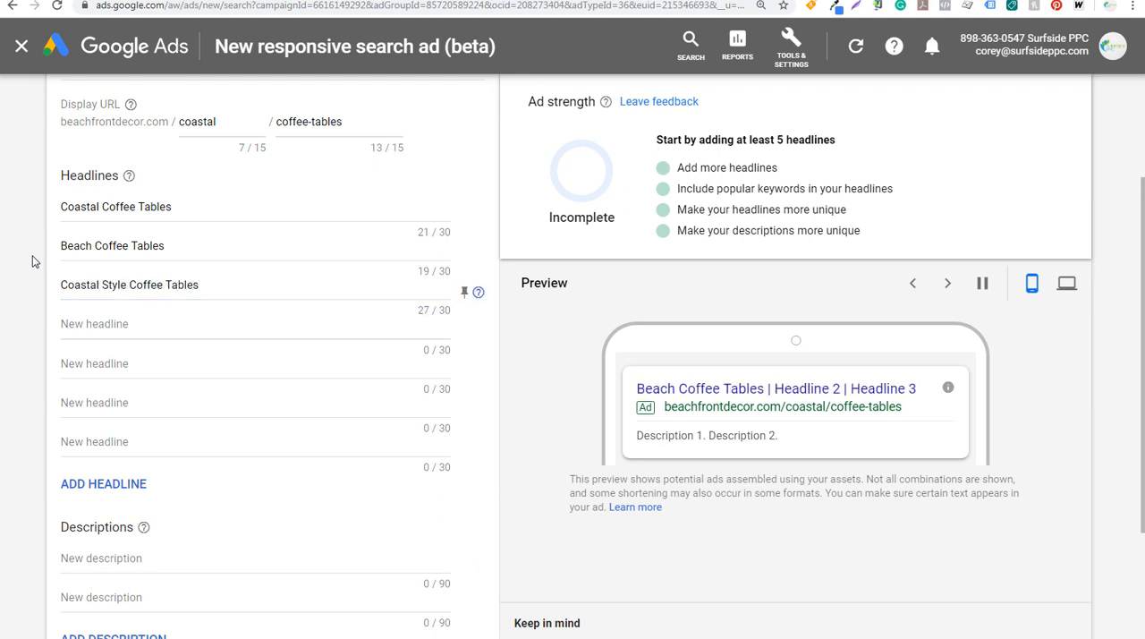
Enter "Beachfront Decor" and "Free Shipping Over $50" as the fourth and fifth headlines
{"action": "type", "text": "Beachfront "}
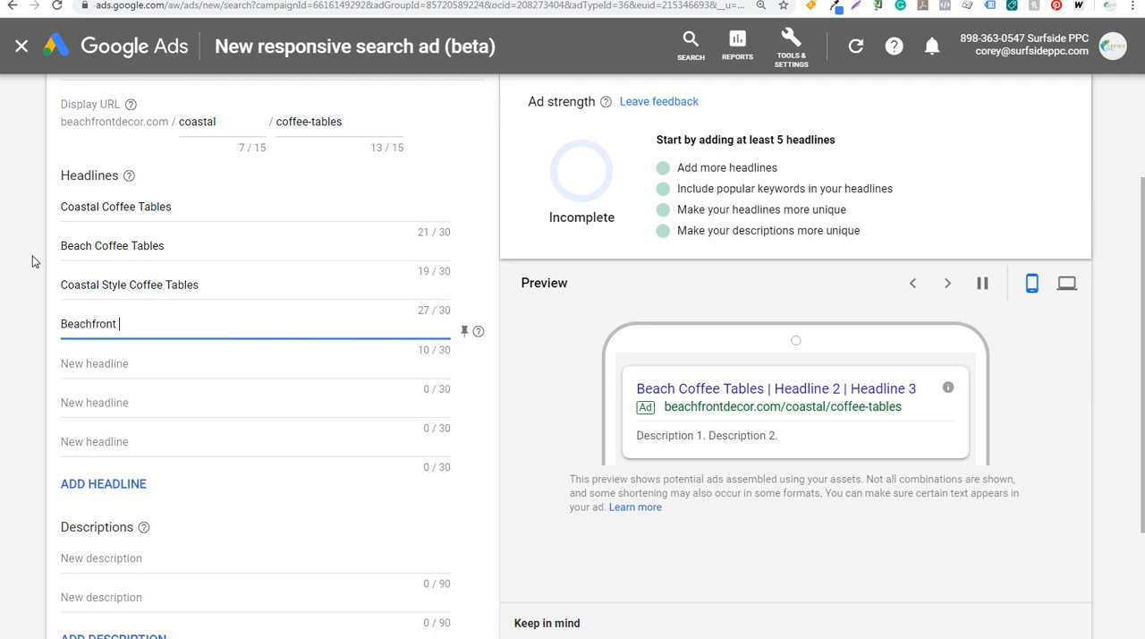
{"action": "type", "text": "Decor"}
{"action": "left_click", "coordinate": [250, 361]}
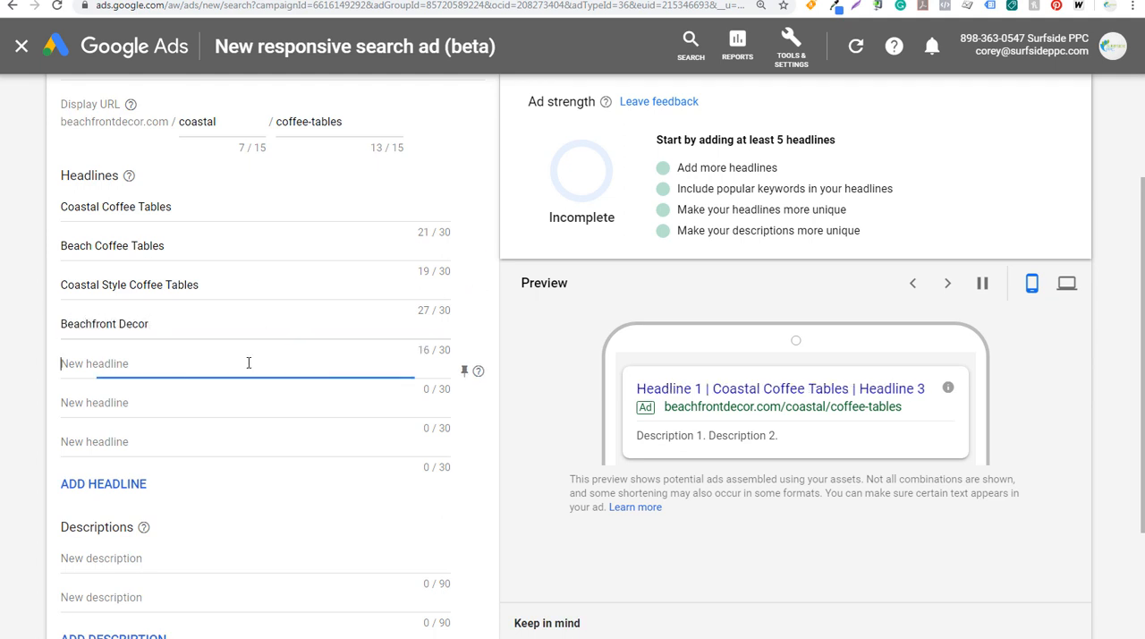
{"action": "type", "text": "Free Sh"}
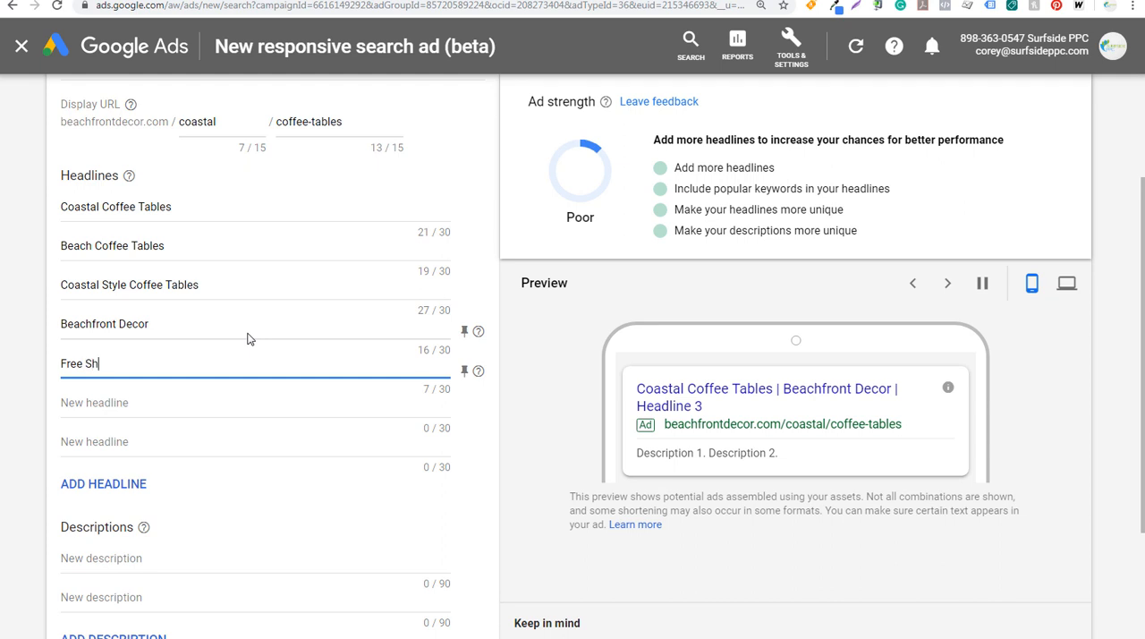
{"action": "type", "text": "ipping Over $50"}
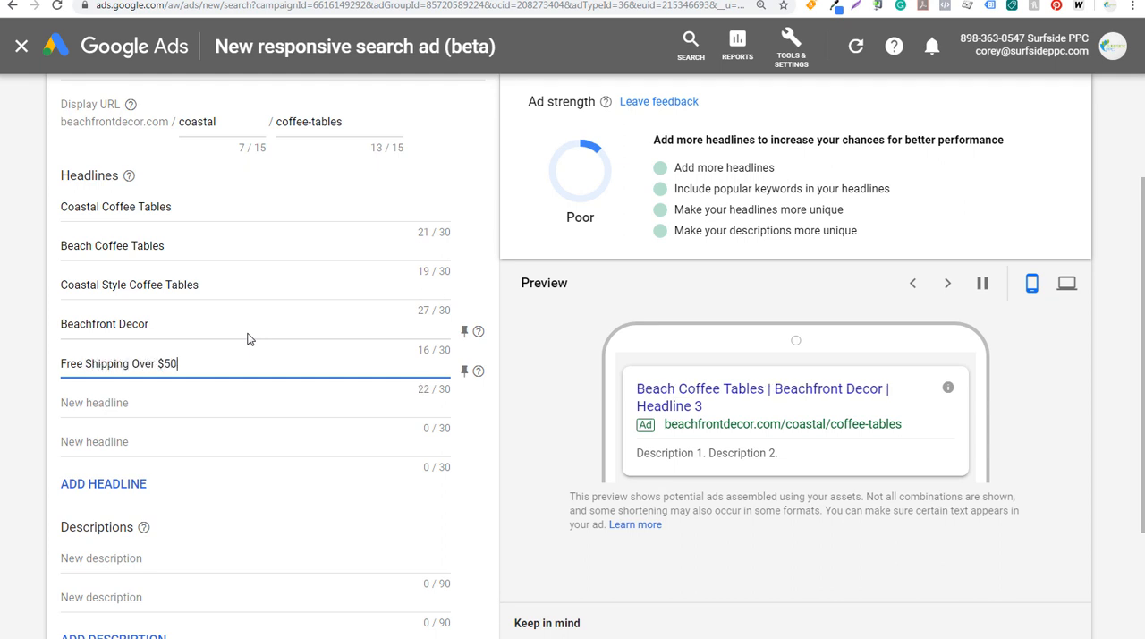
{"action": "key", "text": "Tab"}
{"action": "key", "text": "Tab"}
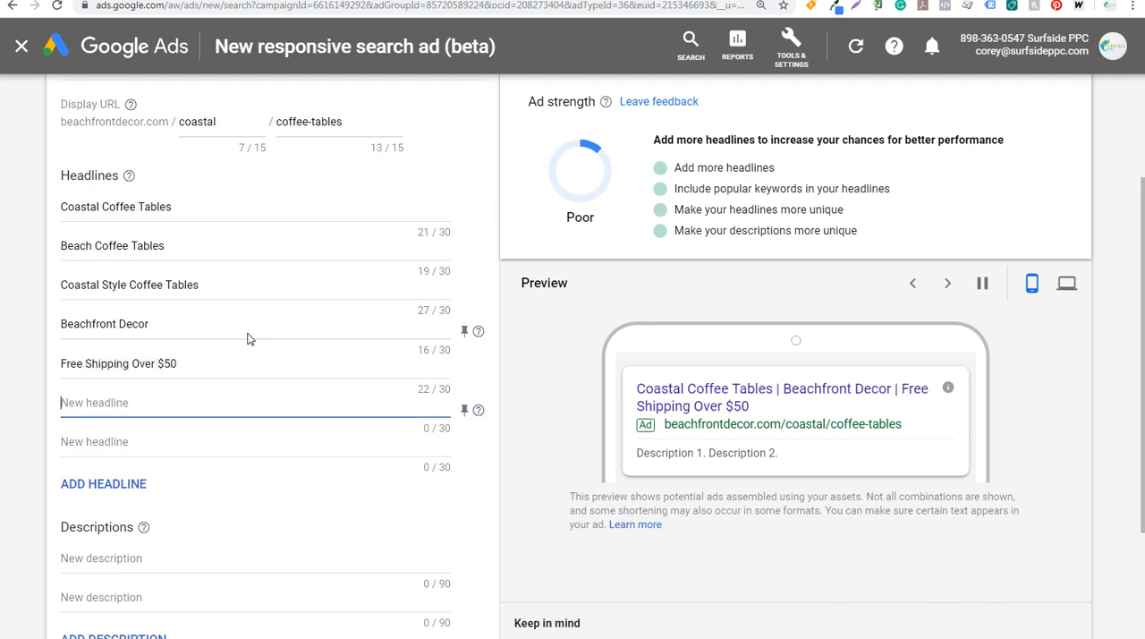
Enter "Coffee Tables For Beach Homes" and "Rustic Themed Beach Tables" as the sixth and seventh headlines
{"action": "type", "text": "Coffee Tables For Beach"}
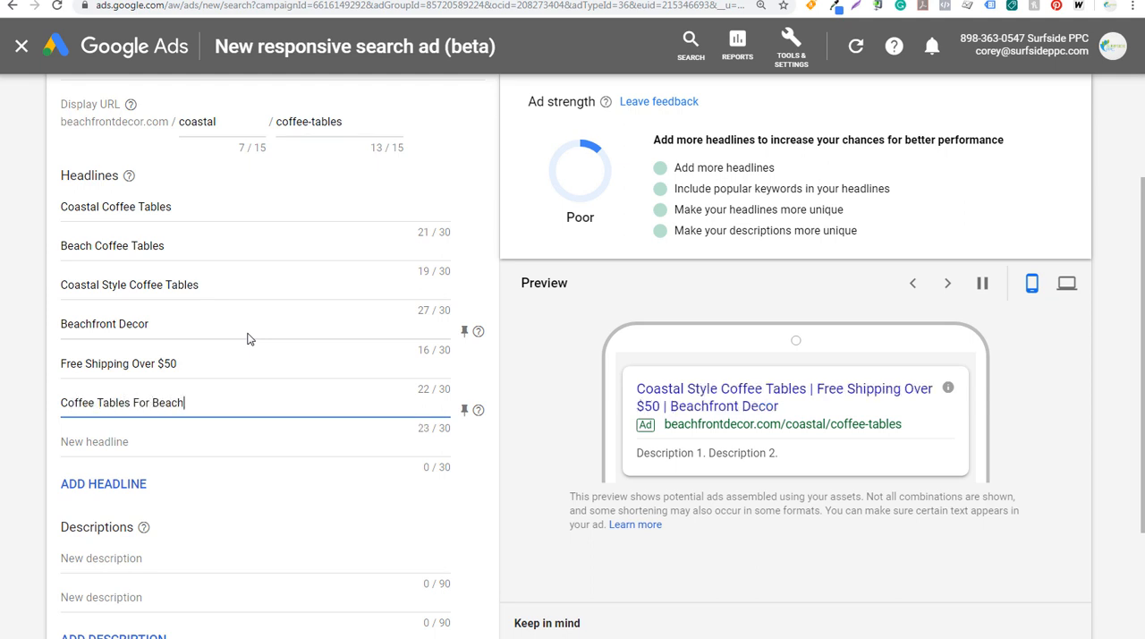
{"action": "type", "text": " Homes"}
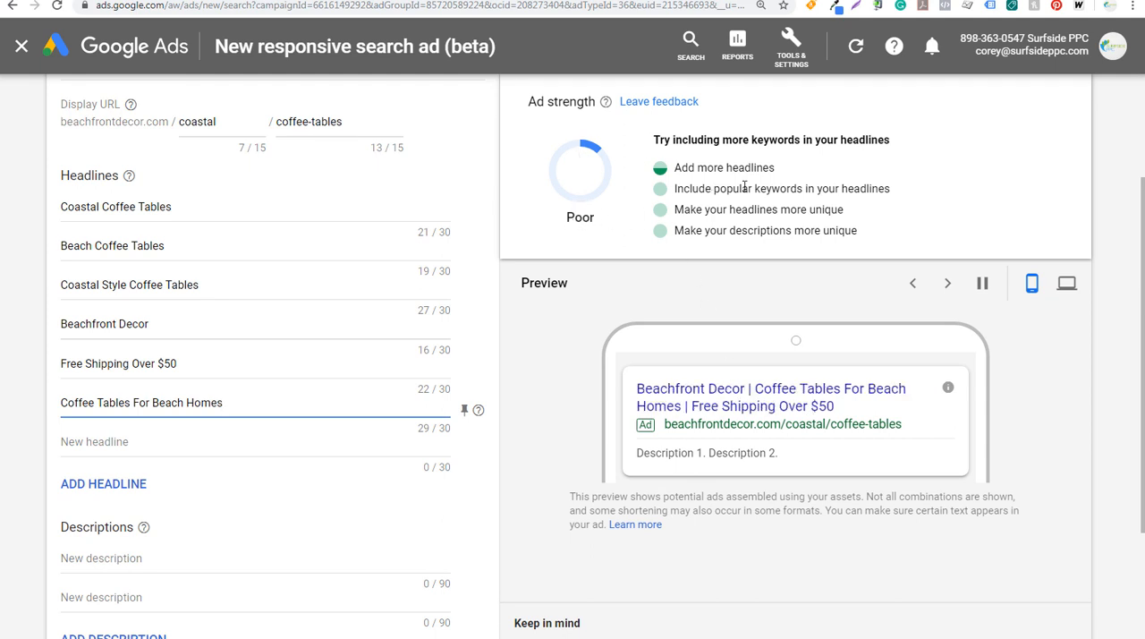
{"action": "left_click", "coordinate": [232, 438]}
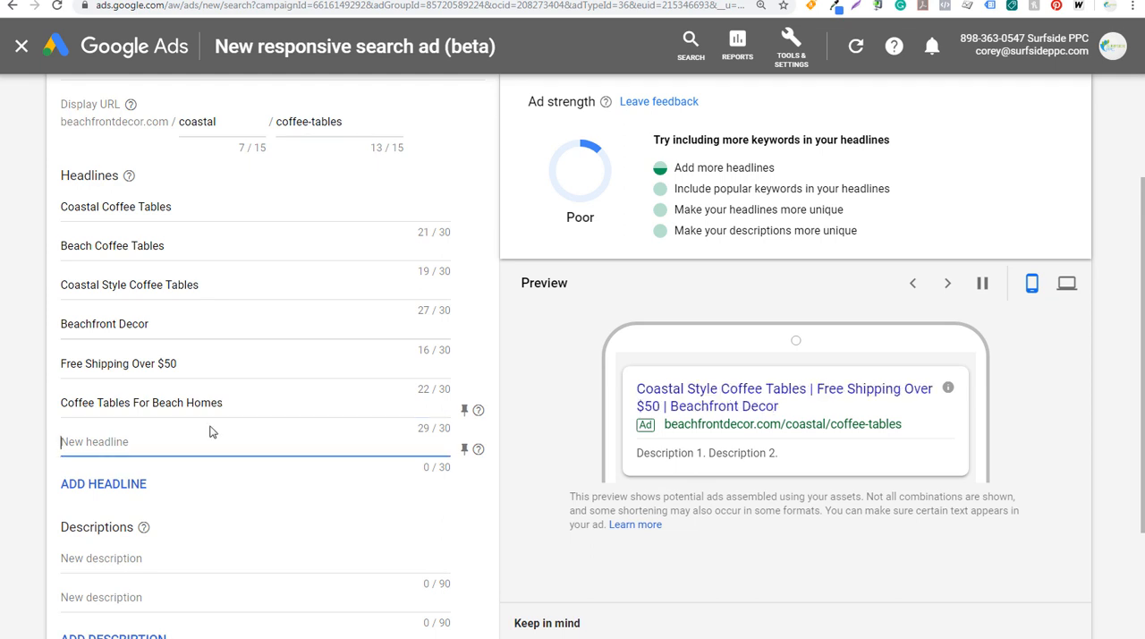
{"action": "type", "text": "Rustic Themed"}
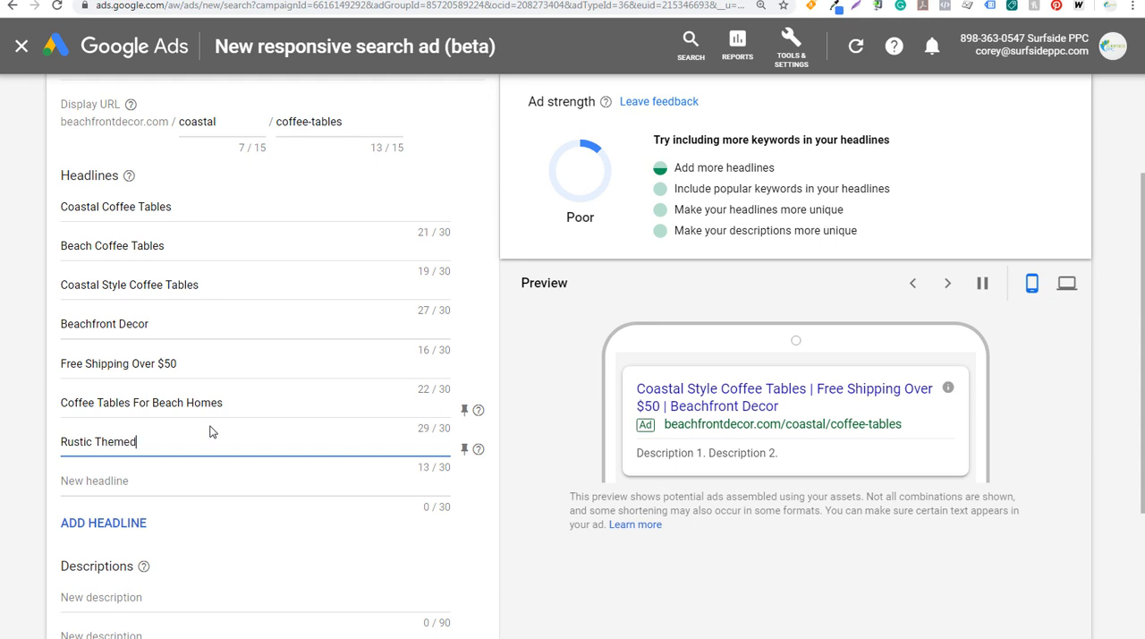
{"action": "type", "text": " Beach "}
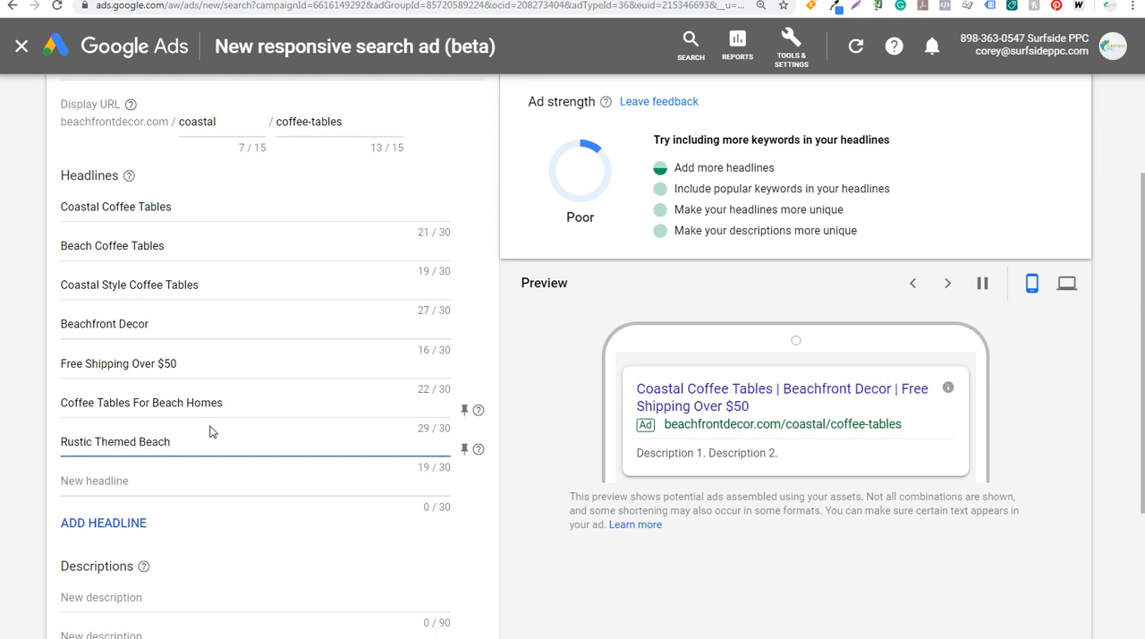
{"action": "type", "text": "Tables"}
{"action": "key", "text": "Tab"}
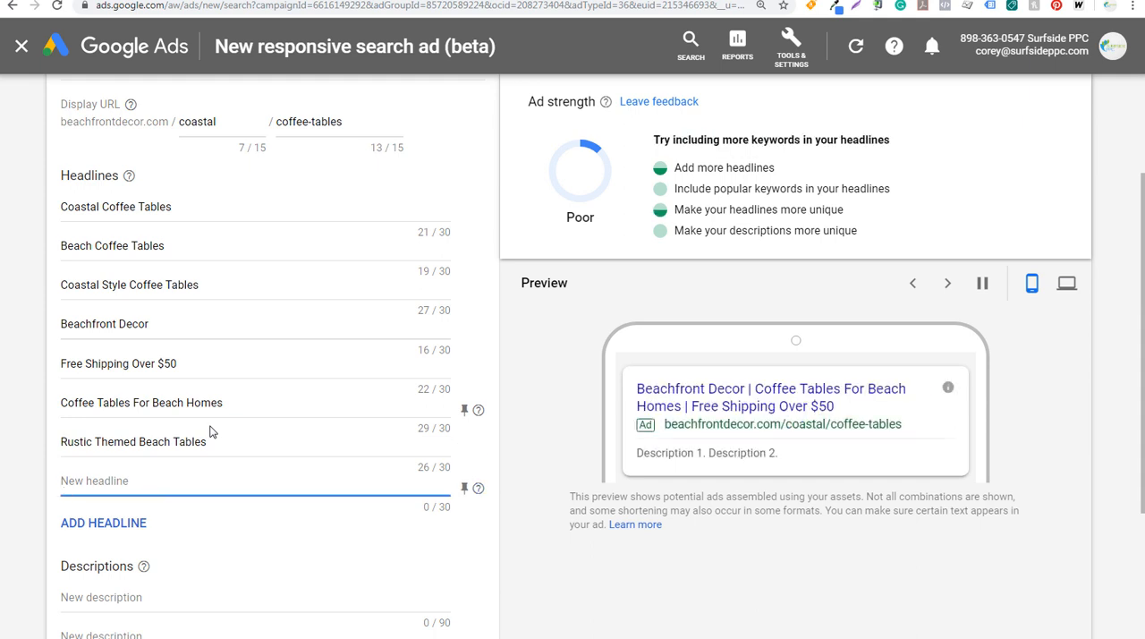
Add an eighth headline reading "Beachy Coffee Tables For Sale"
{"action": "type", "text": "Beachy"}
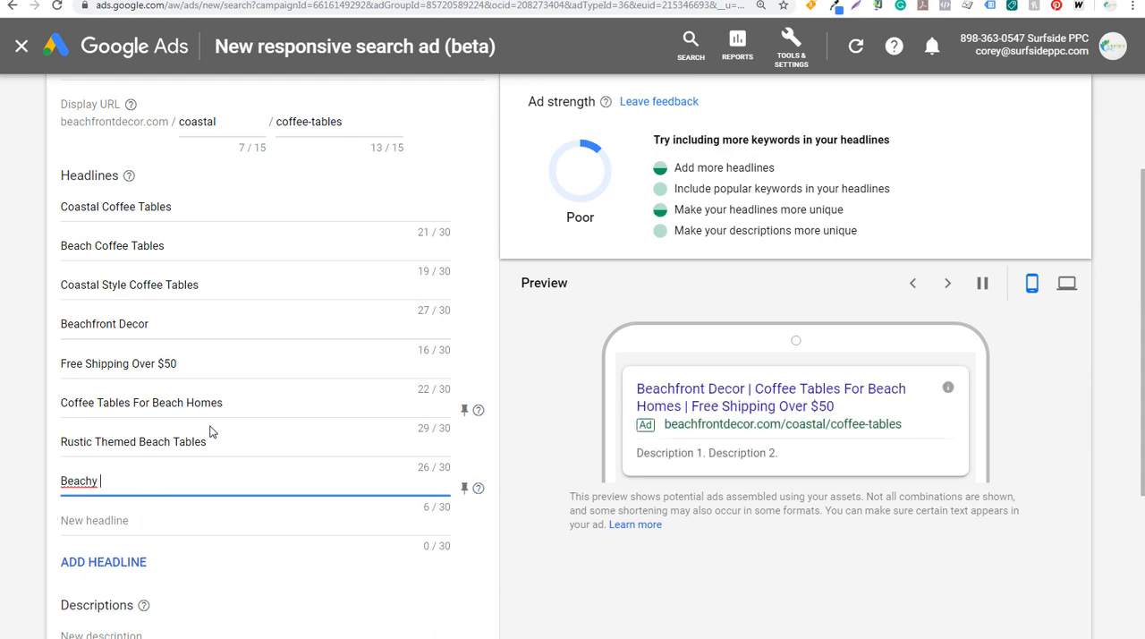
{"action": "type", "text": " Coffee Tables For Sale"}
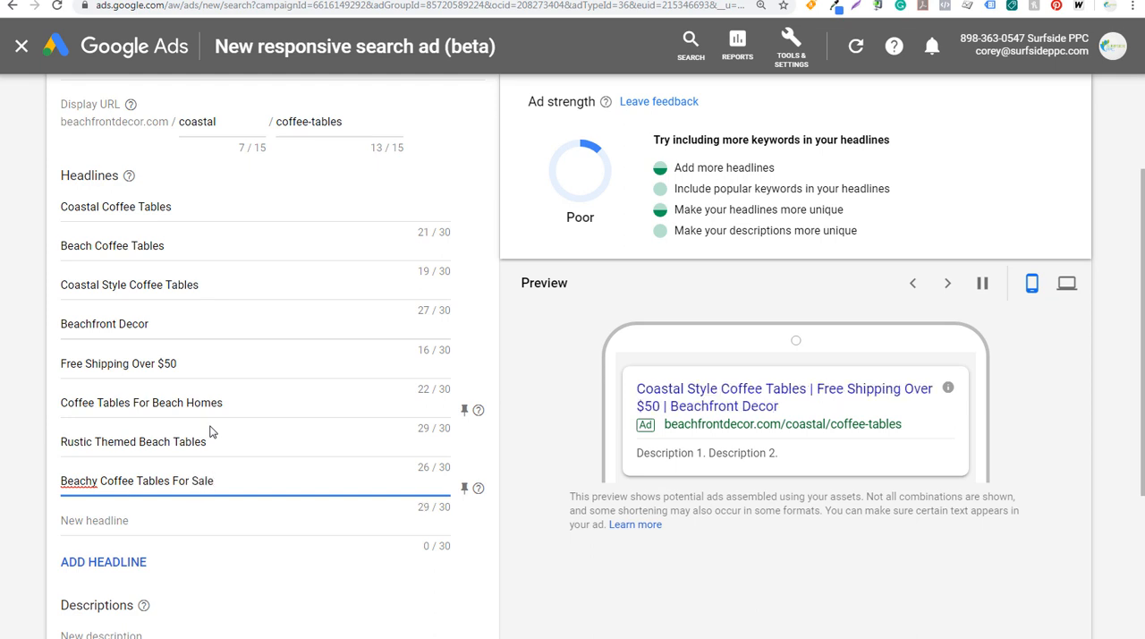
{"action": "left_click", "coordinate": [546, 421]}
Review the ad strength suggestions on popular keywords and unique headlines, and look over the rest of the ad form
{"action": "scroll", "coordinate": [519, 367], "scroll_direction": "up", "scroll_amount": 2}
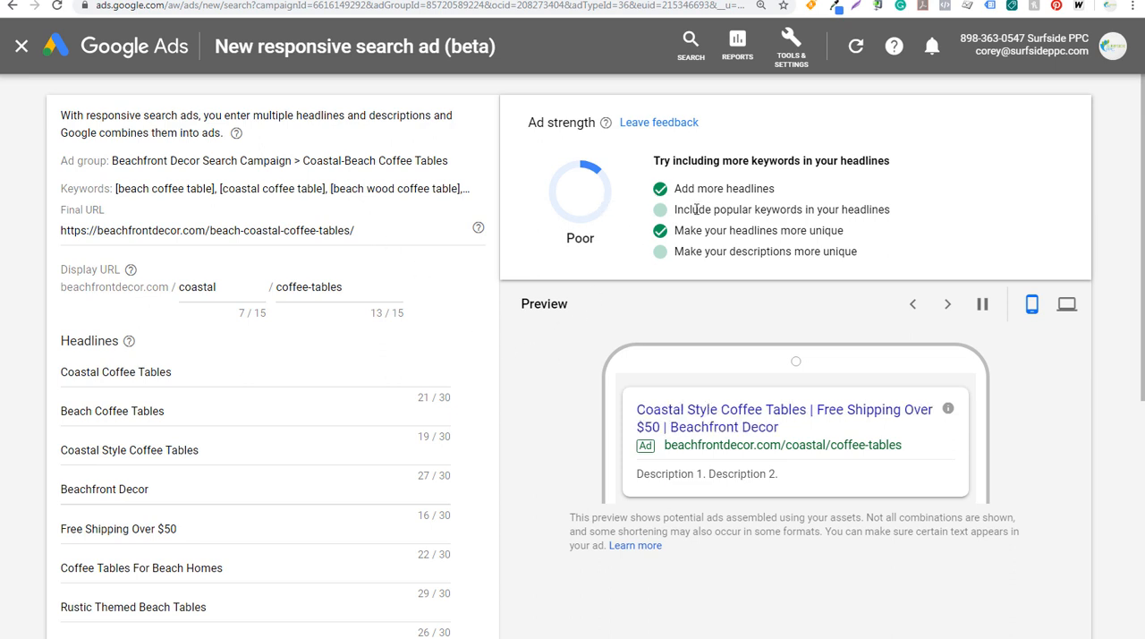
{"action": "left_click_drag", "start_coordinate": [692, 210], "coordinate": [761, 209]}
{"action": "left_click", "coordinate": [784, 210]}
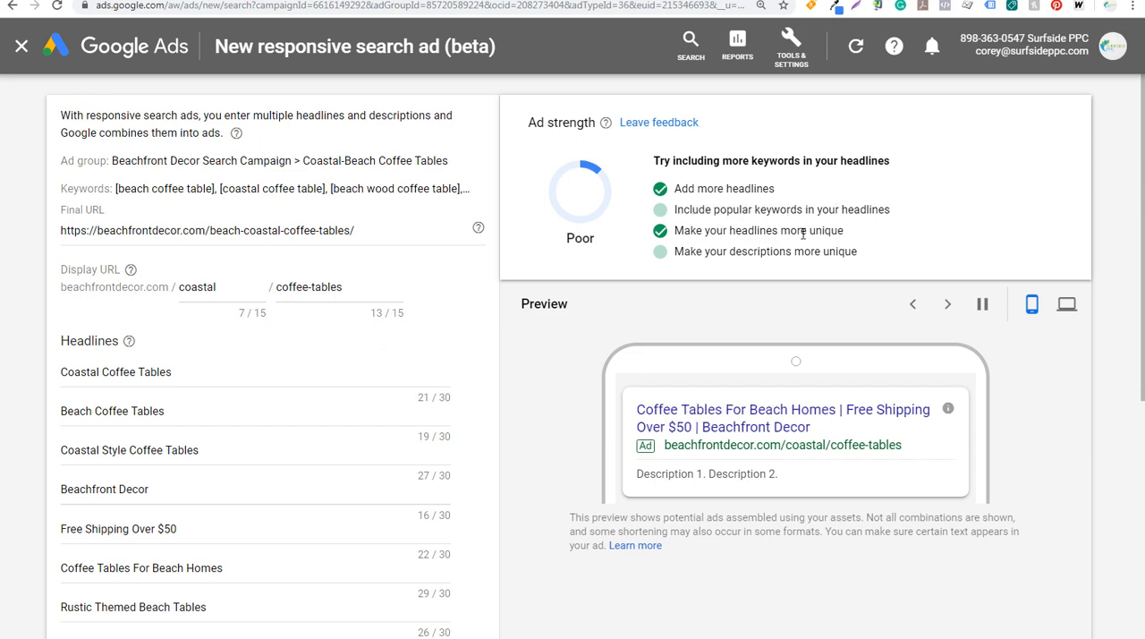
{"action": "scroll", "coordinate": [742, 266], "scroll_direction": "down", "scroll_amount": 3}
{"action": "scroll", "coordinate": [720, 228], "scroll_direction": "down", "scroll_amount": 2}
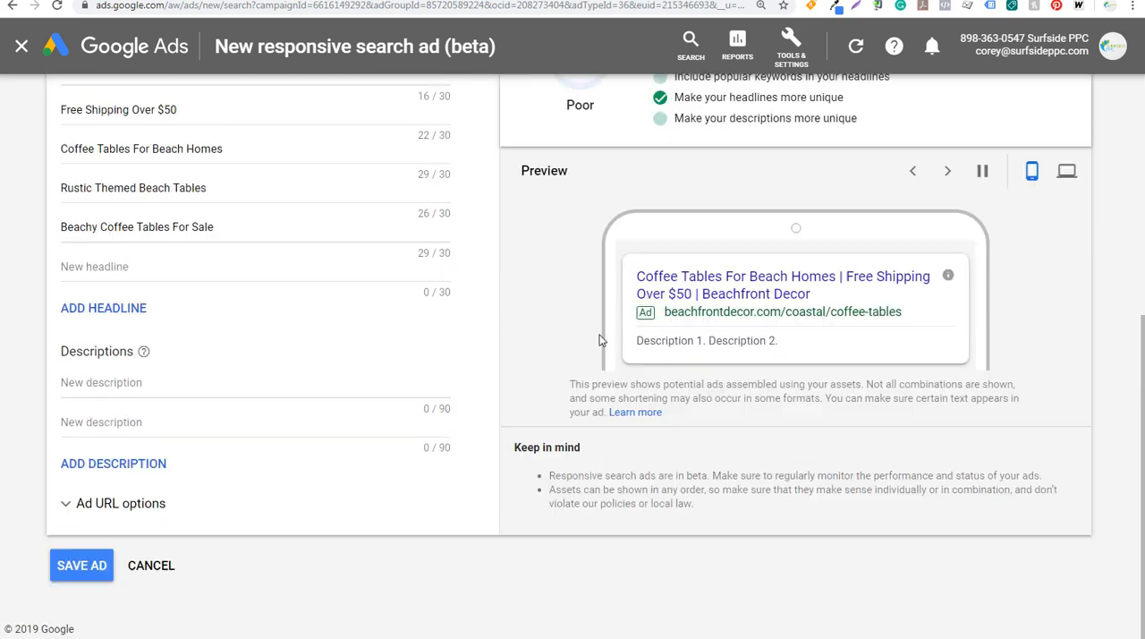
Discard the unfinished responsive search ad and return to the Coastal-Beach Coffee Tables ad group's ads
{"action": "left_click", "coordinate": [100, 383]}
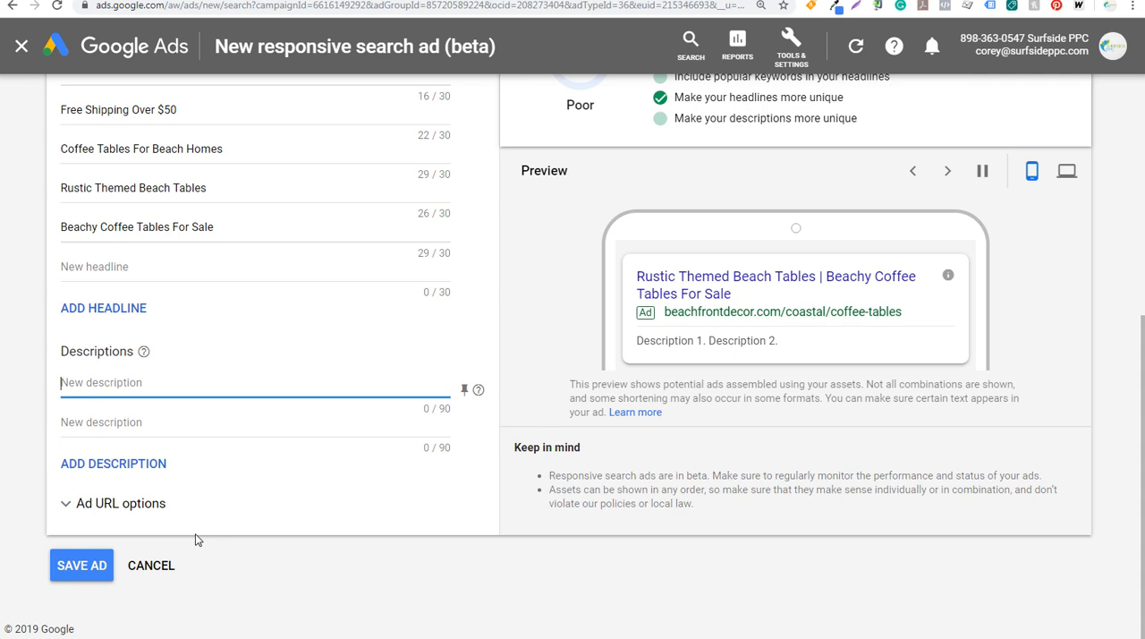
{"action": "left_click", "coordinate": [144, 567]}
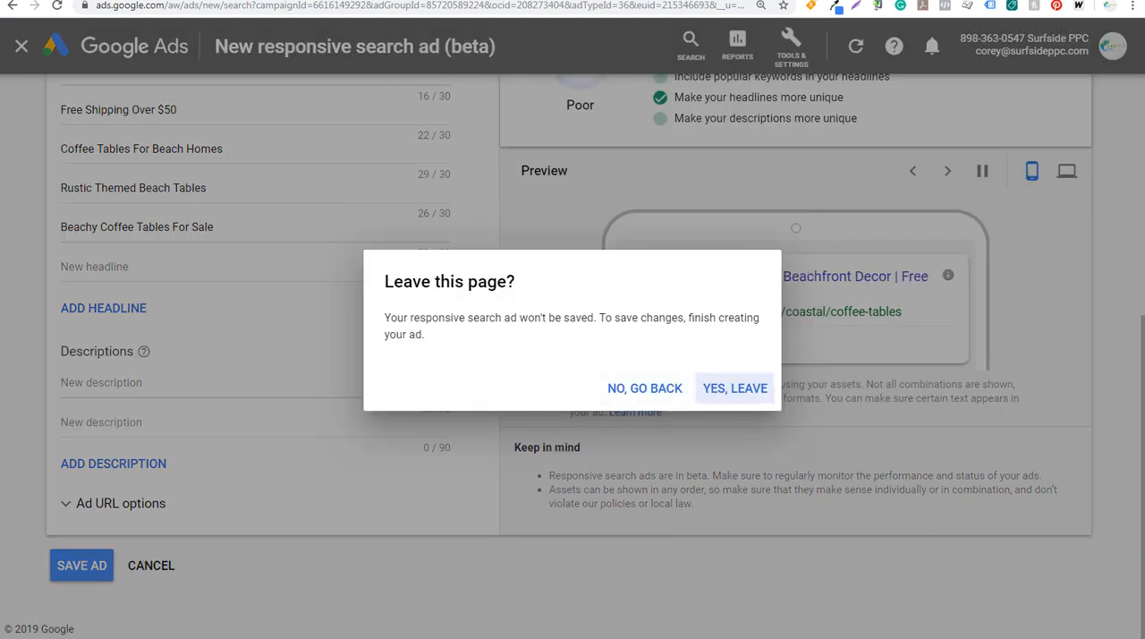
{"action": "left_click", "coordinate": [143, 0]}
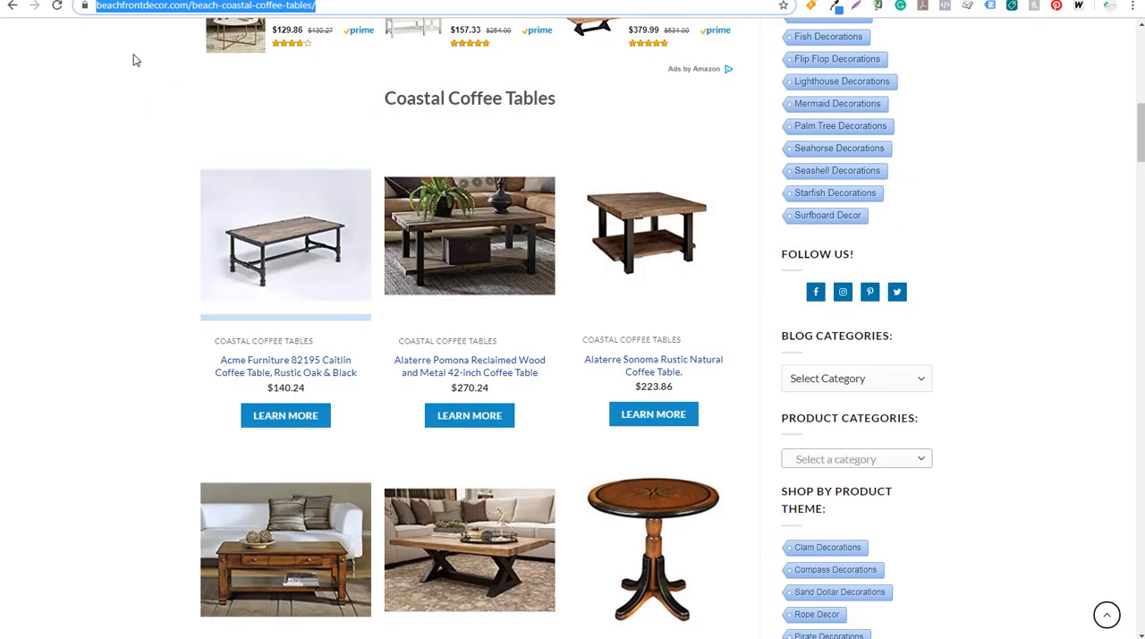
{"action": "left_click", "coordinate": [376, 0]}
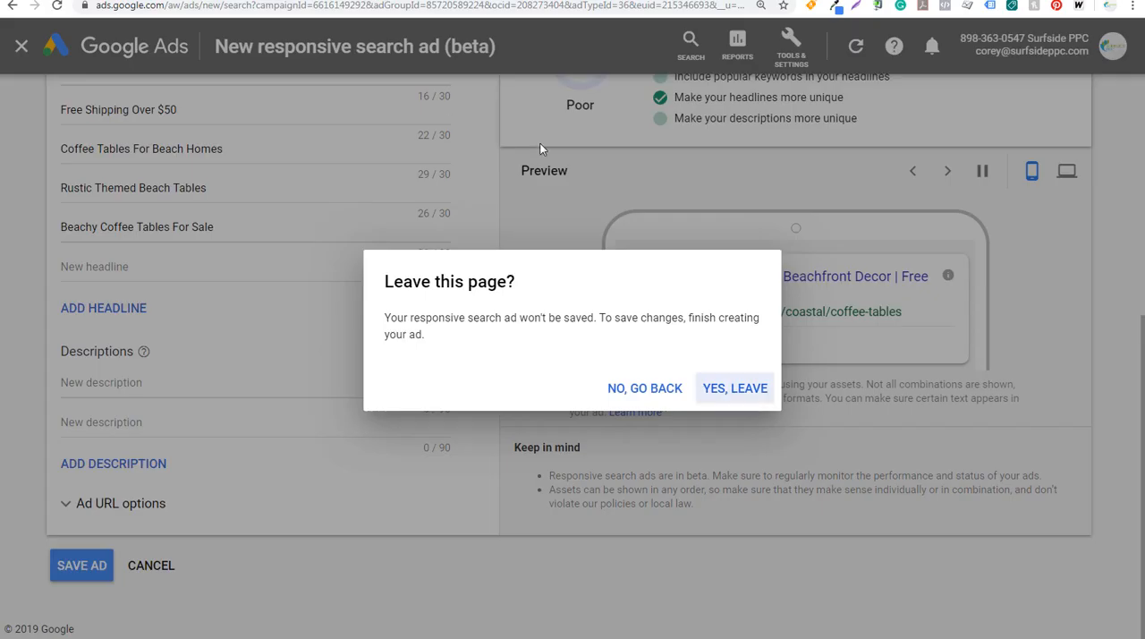
{"action": "left_click", "coordinate": [729, 388]}
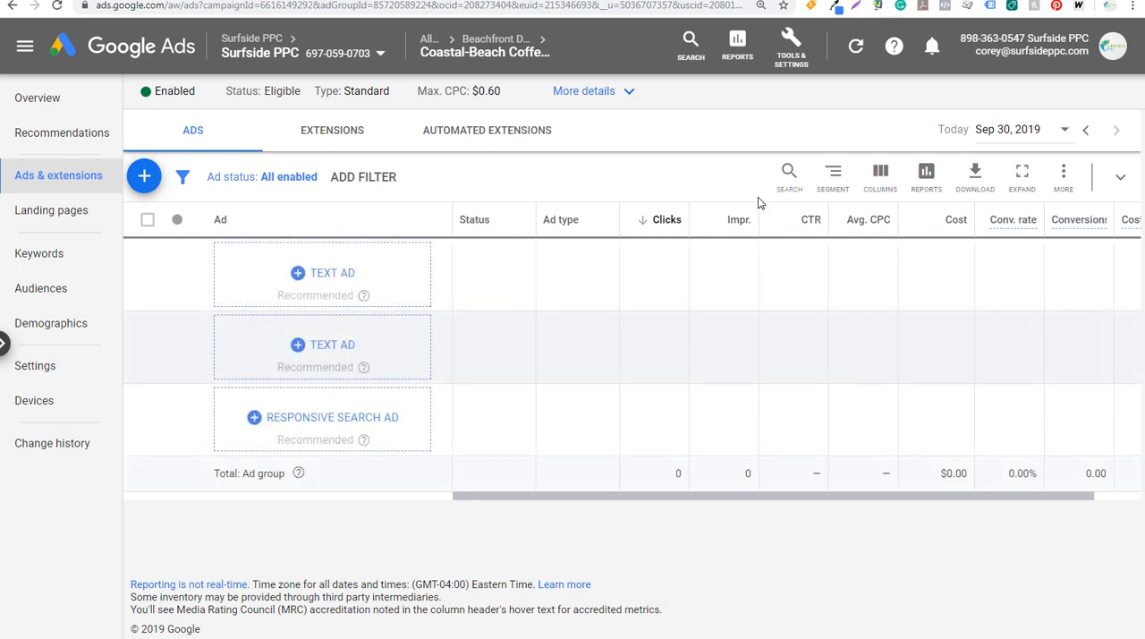
Look over the saved plans in Keyword Planner and open the form for discovering new keywords
{"action": "left_click", "coordinate": [791, 44]}
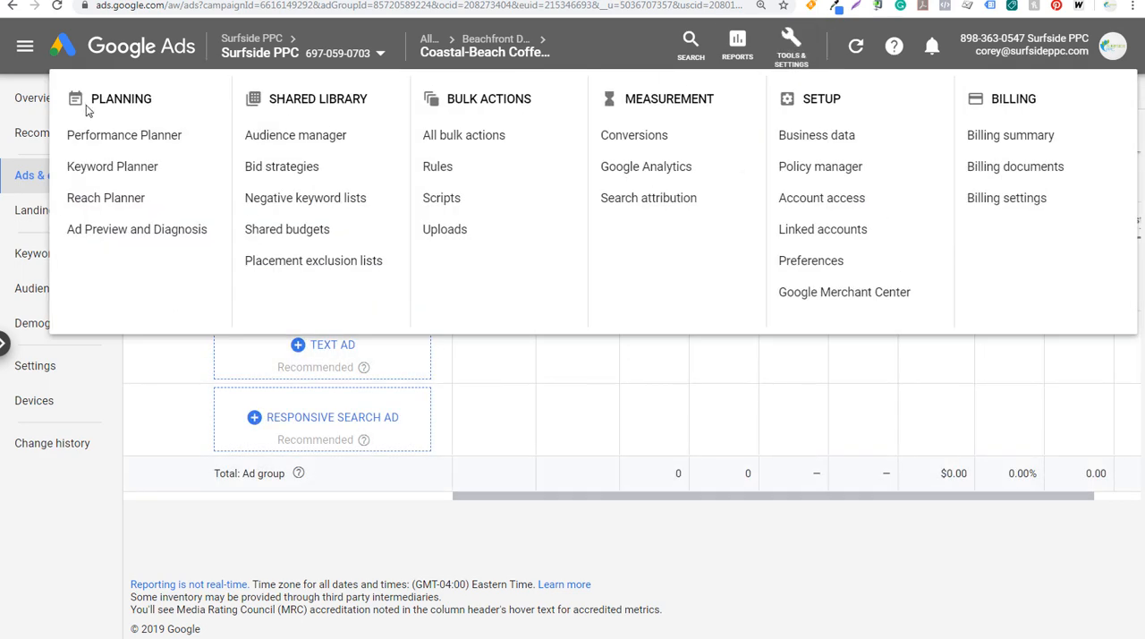
{"action": "left_click", "coordinate": [90, 166]}
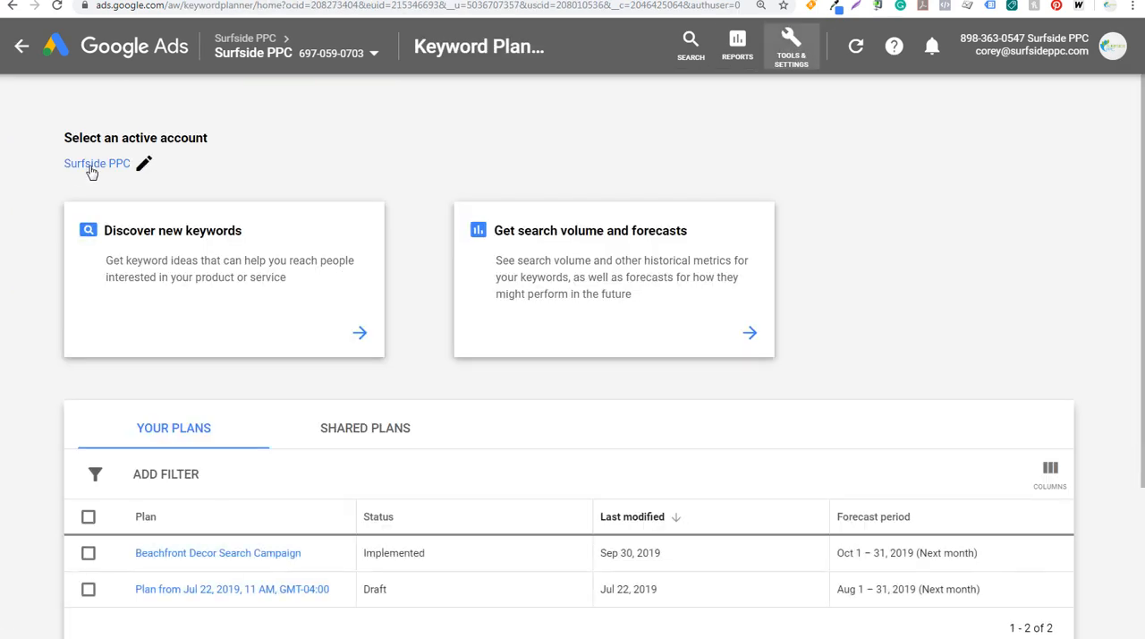
{"action": "scroll", "coordinate": [698, 330], "scroll_direction": "down", "scroll_amount": 2}
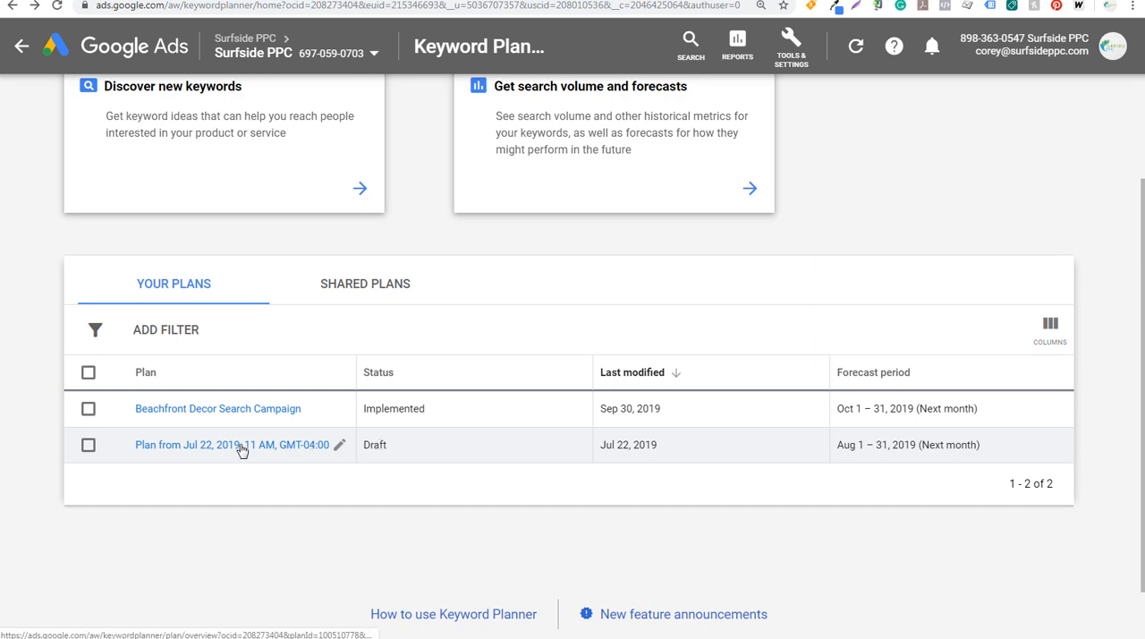
{"action": "scroll", "coordinate": [322, 349], "scroll_direction": "up", "scroll_amount": 2}
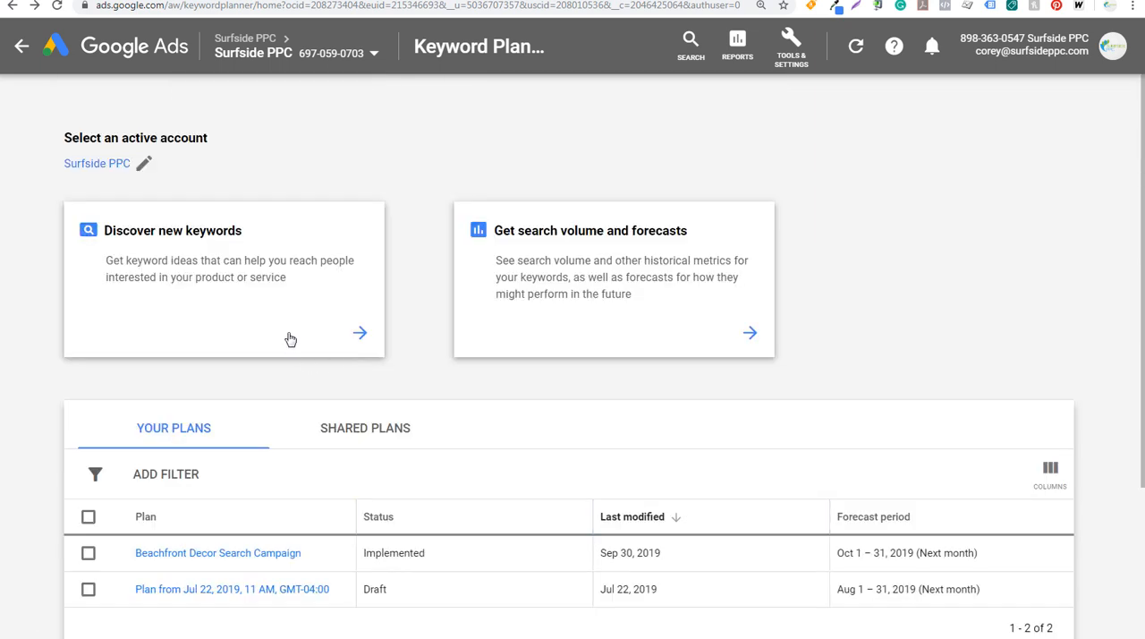
{"action": "left_click", "coordinate": [287, 333]}
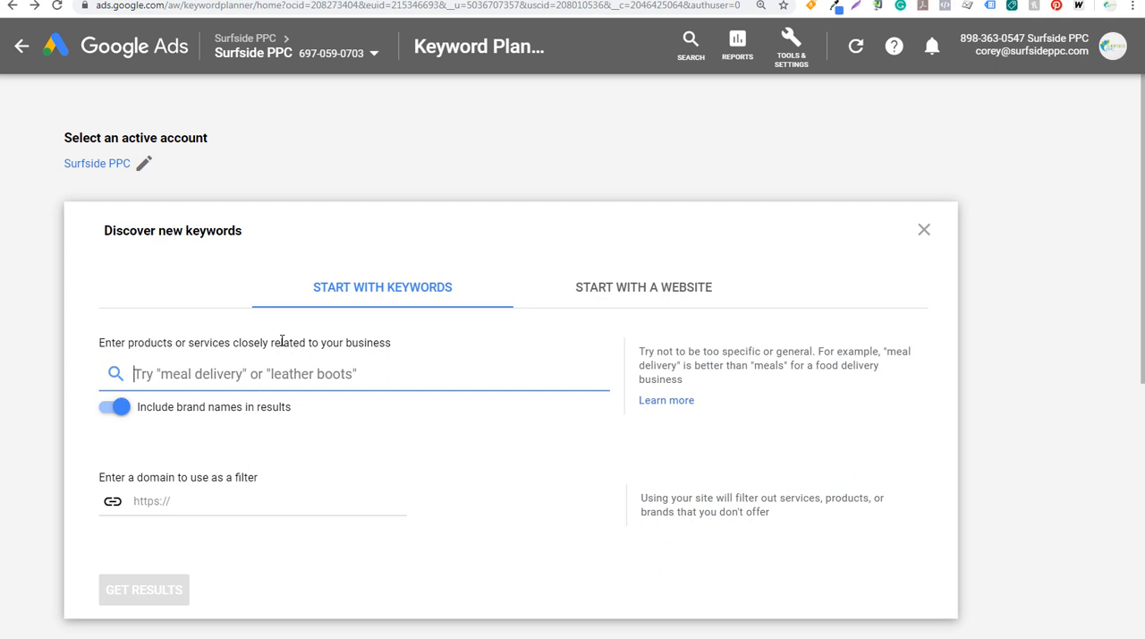
{"action": "left_click", "coordinate": [391, 312]}
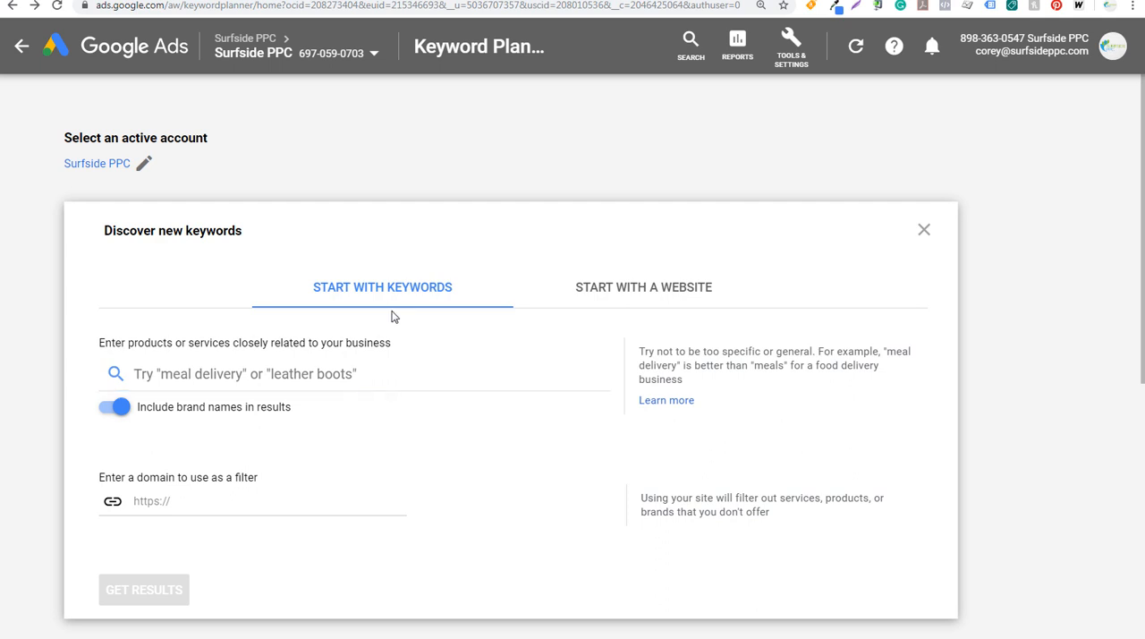